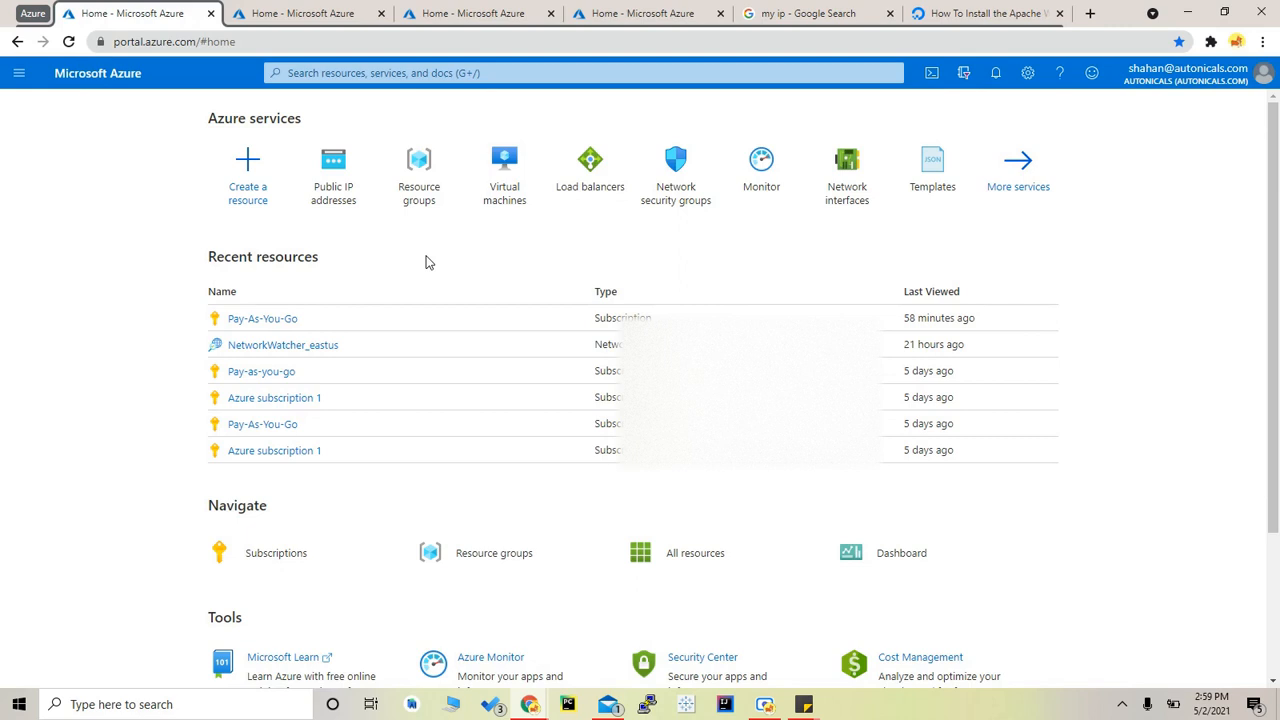
# Step: Create a resource group named demo-load-balancer in the (US) East US region and open it
pyautogui.click(418, 192)
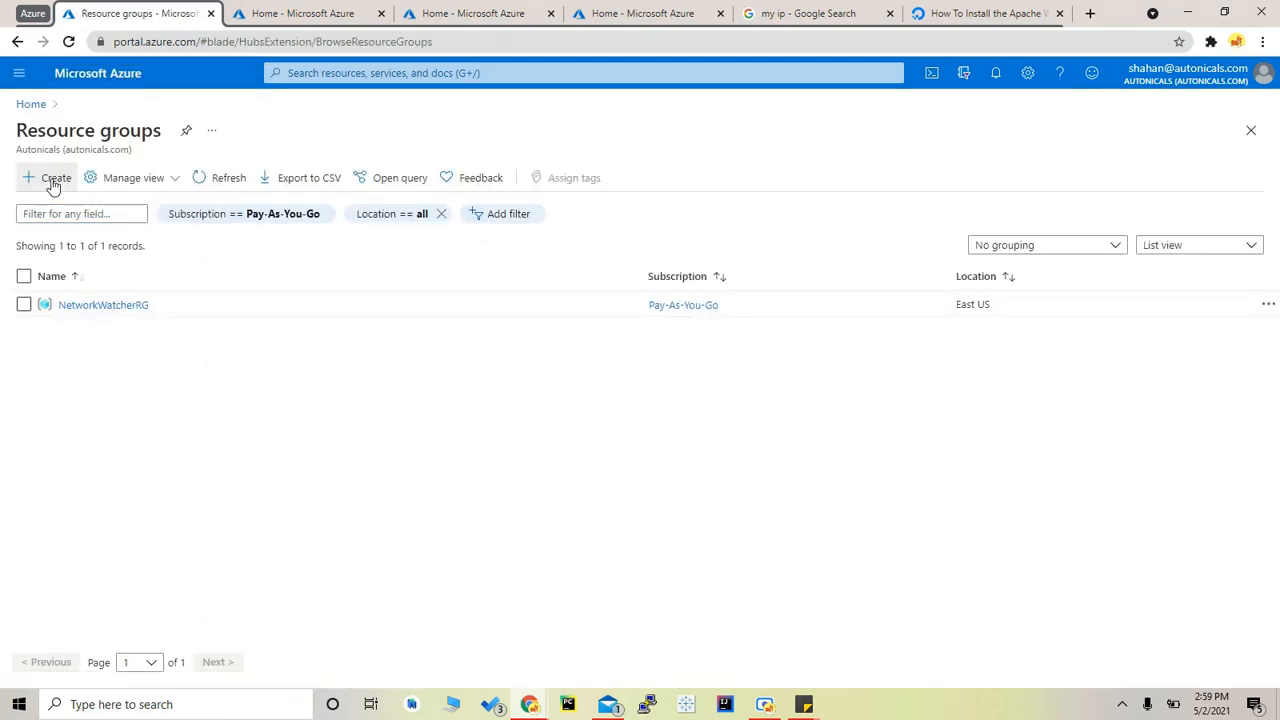
pyautogui.click(556, 330)
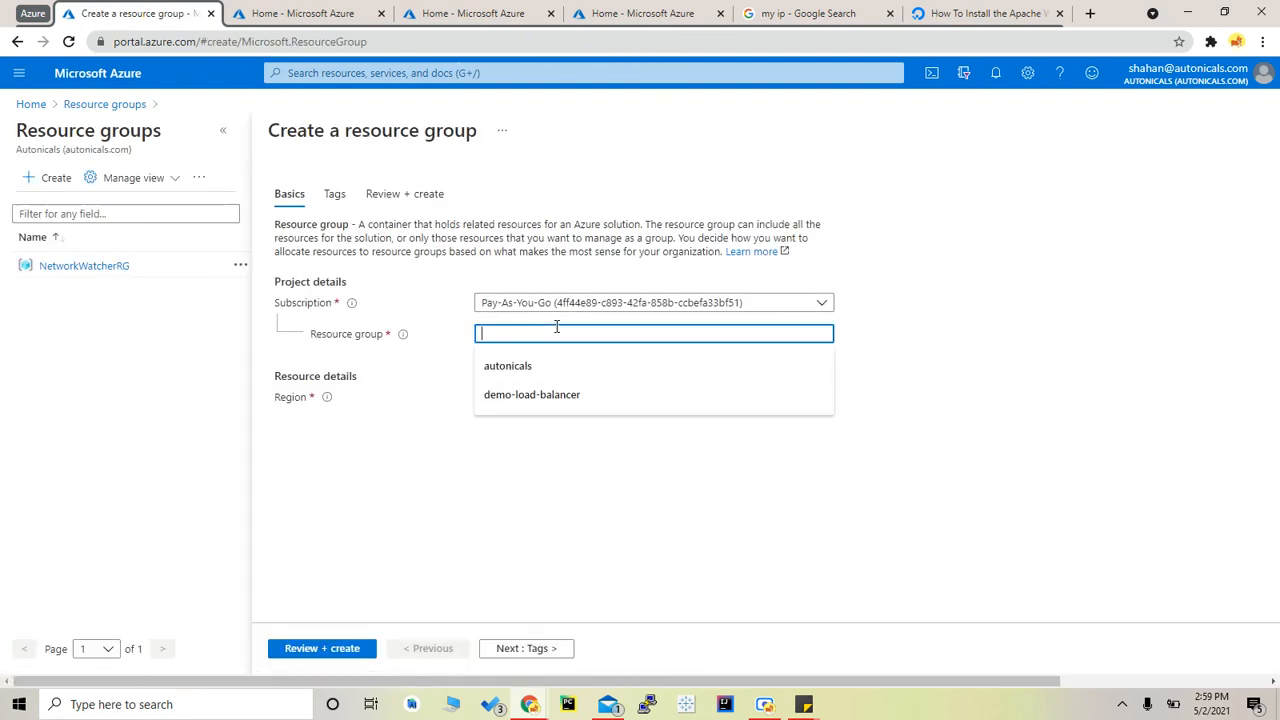
pyautogui.click(564, 398)
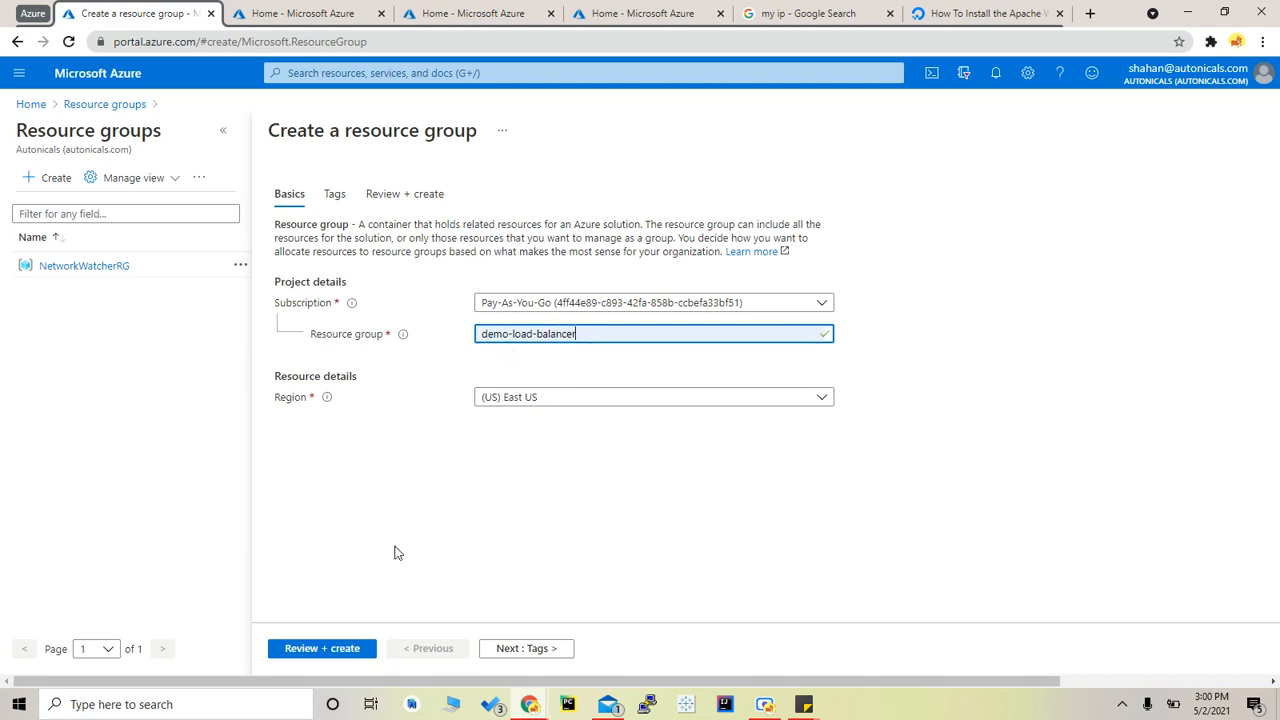
pyautogui.click(412, 195)
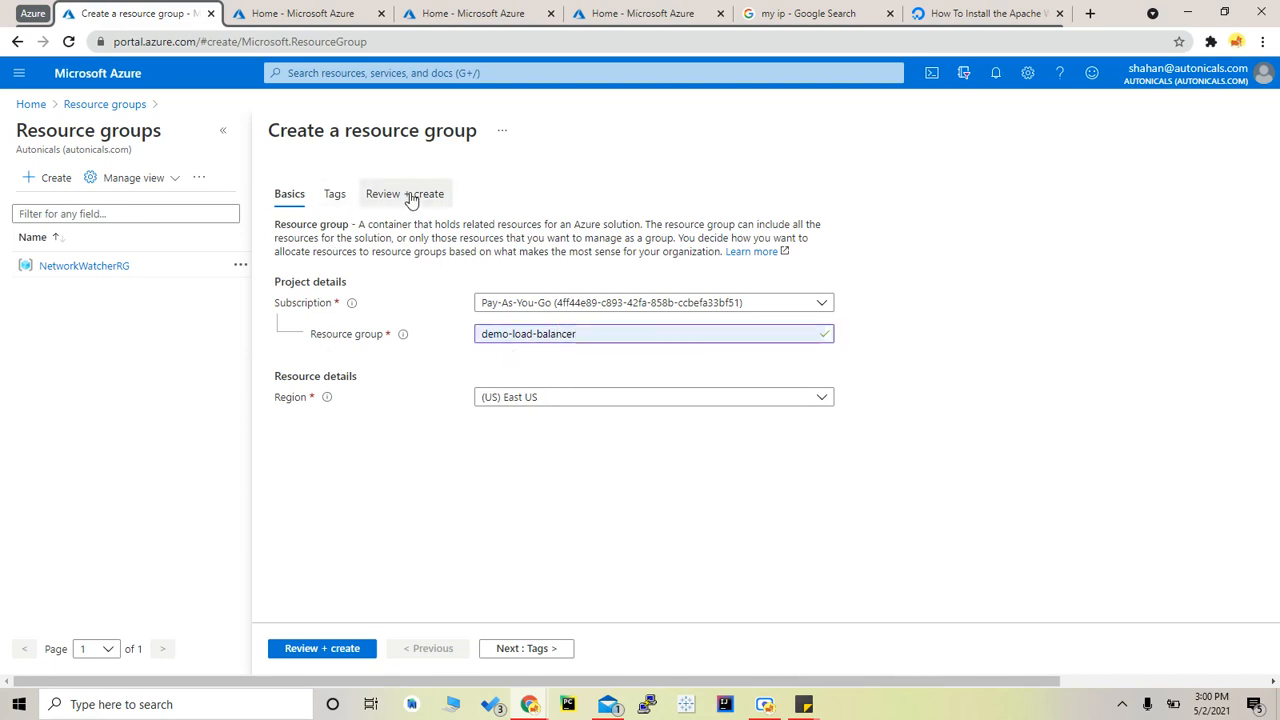
pyautogui.click(306, 651)
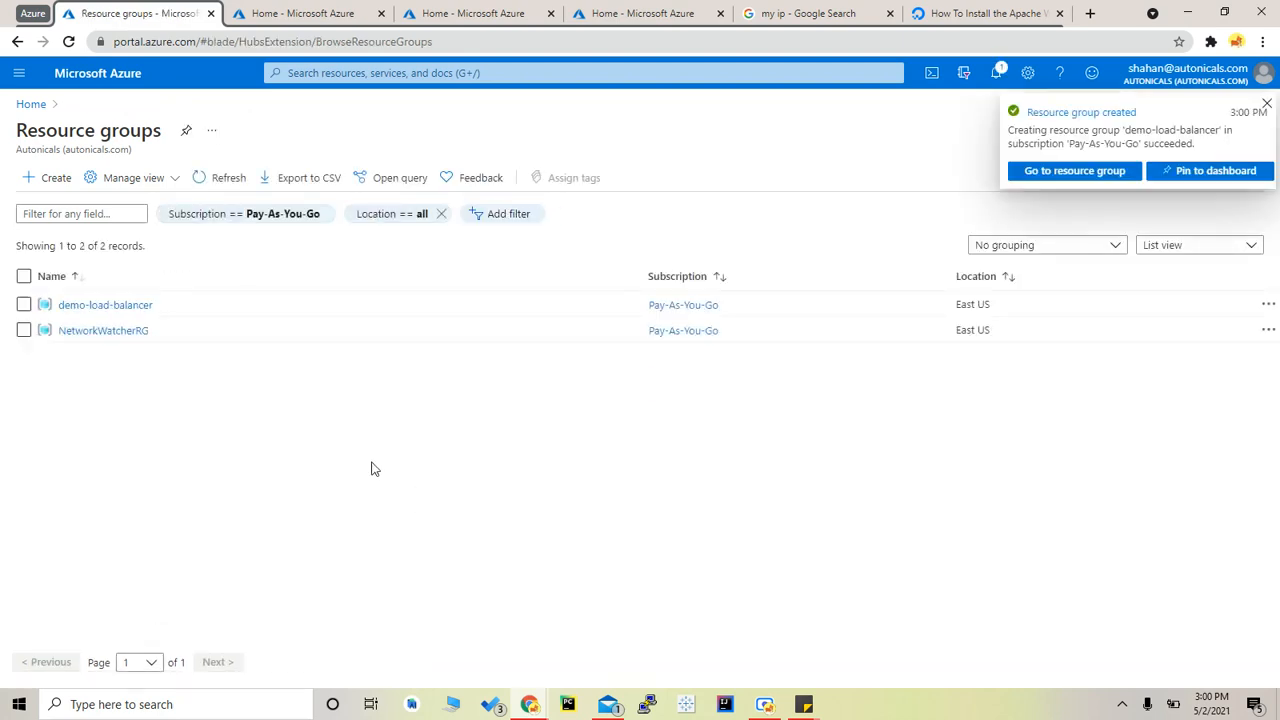
pyautogui.click(105, 305)
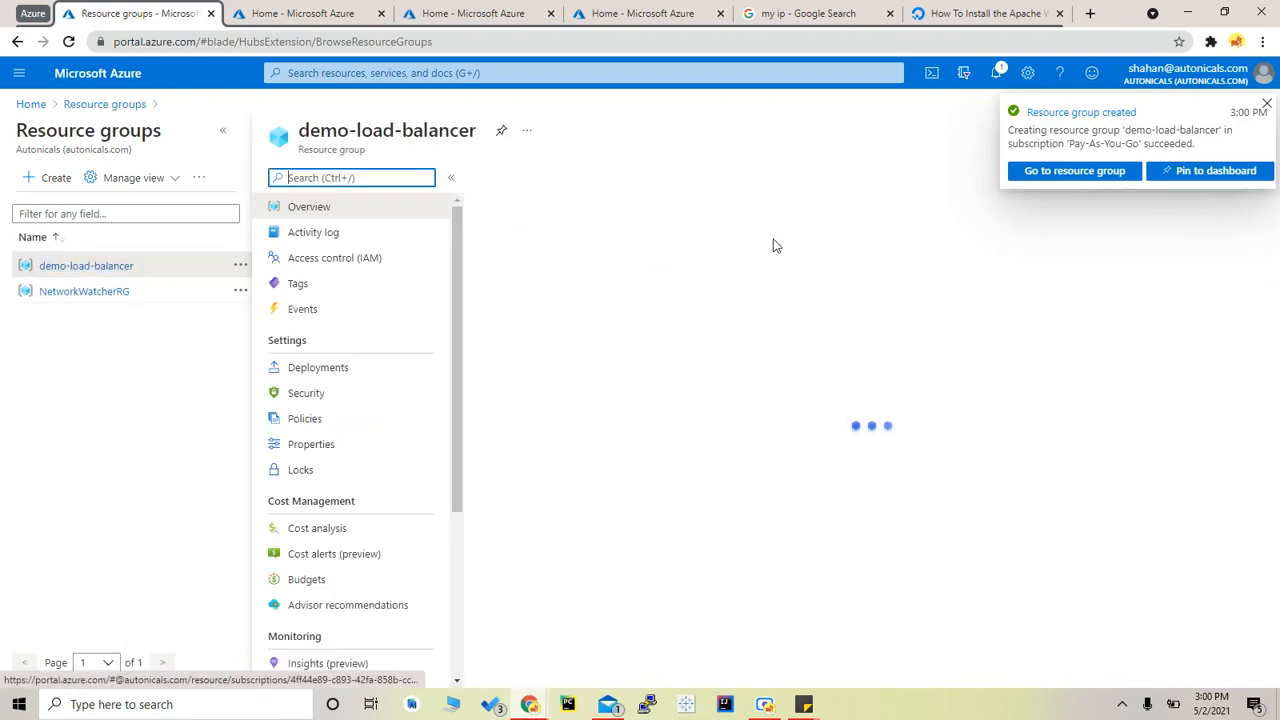
pyautogui.click(1267, 108)
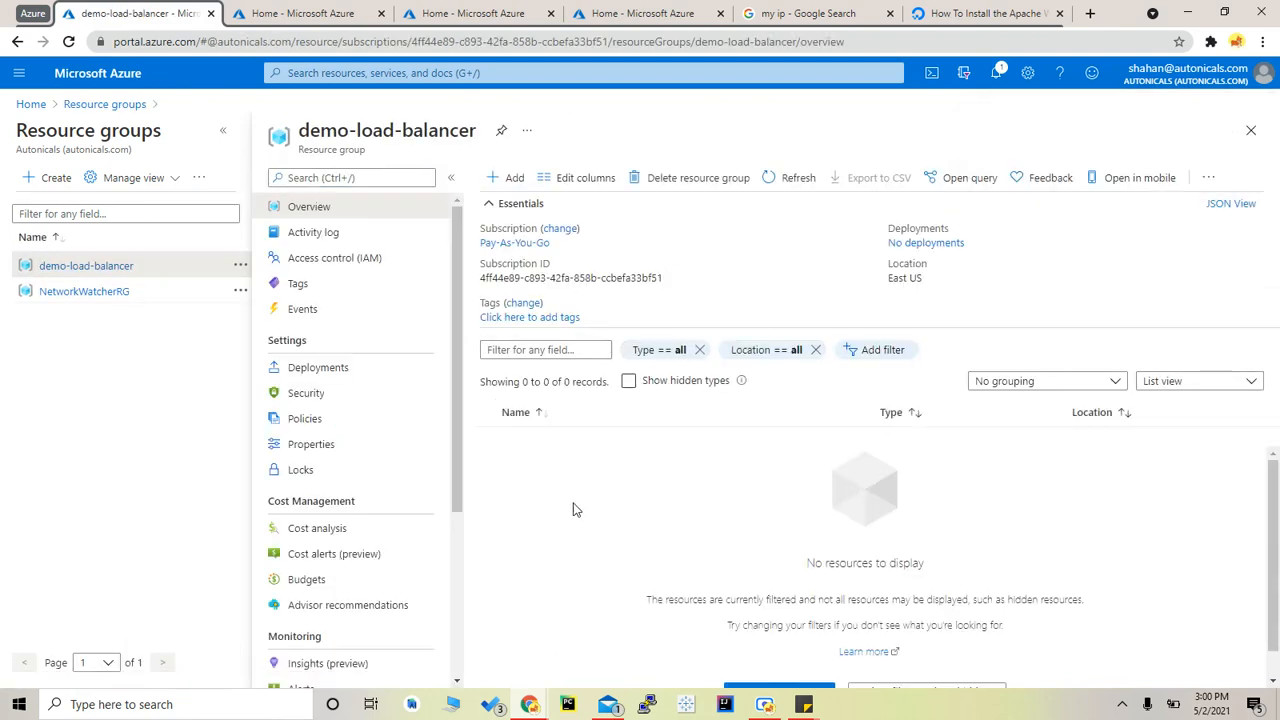
# Step: Start a new public IP address in the second Azure browser tab and name it load-balancer-ipaddress
pyautogui.click(310, 13)
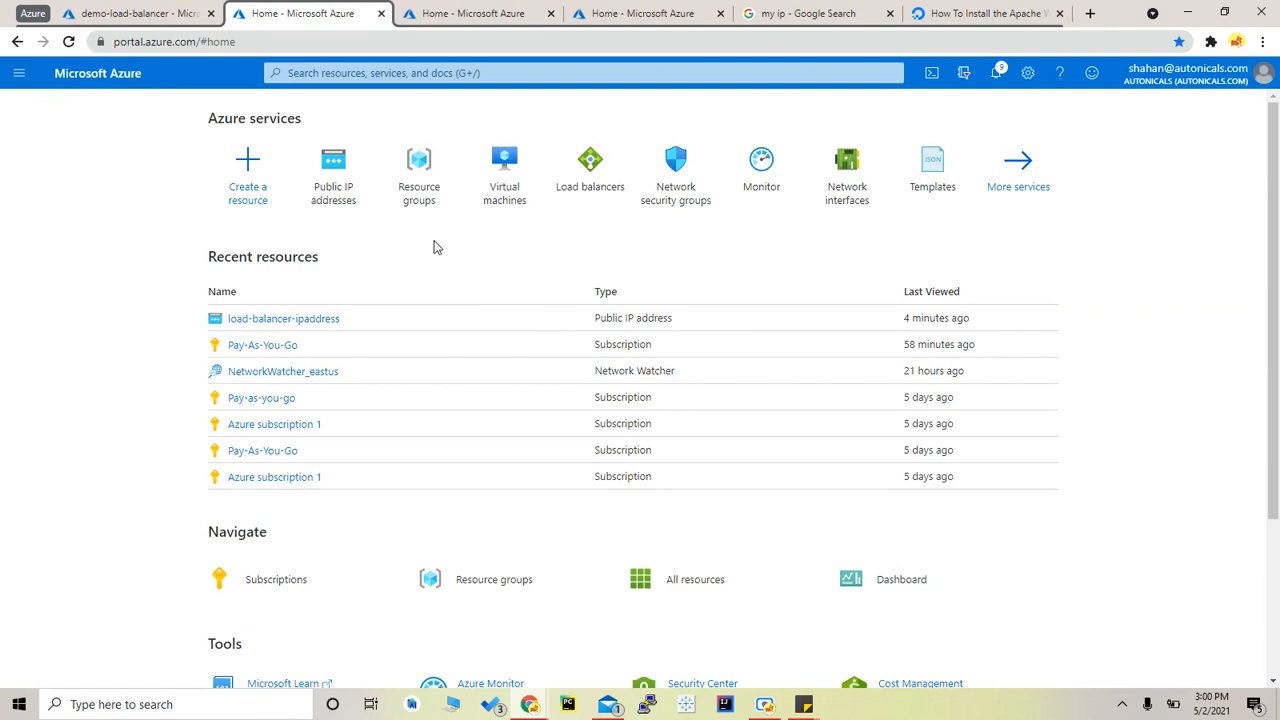
pyautogui.click(340, 195)
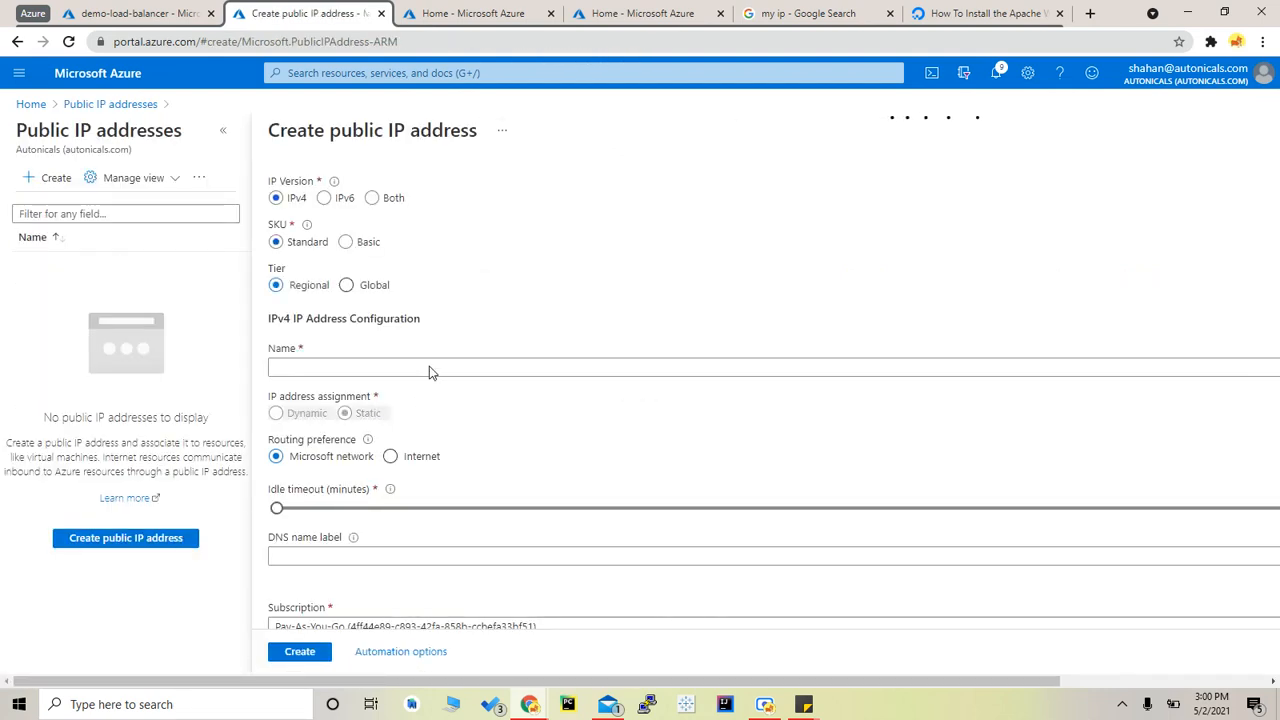
pyautogui.click(440, 369)
pyautogui.click(440, 369)
pyautogui.write('my')
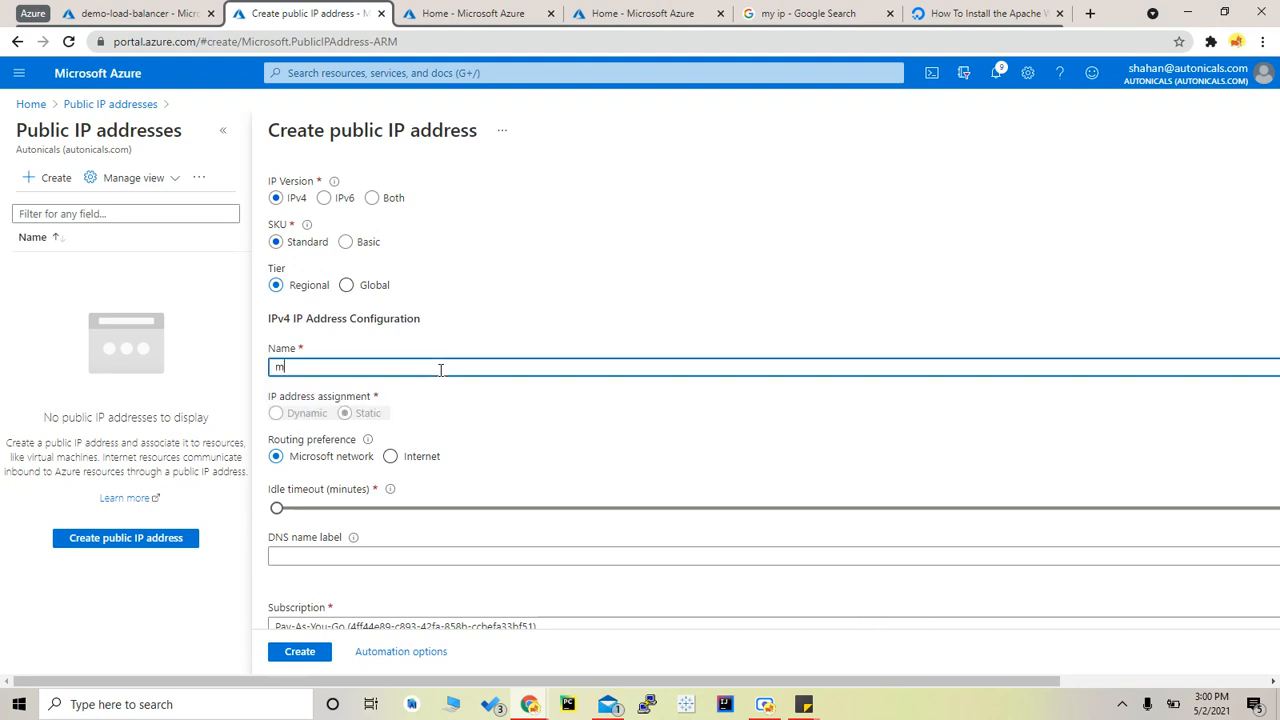
pyautogui.press('BackSpace')
pyautogui.press('BackSpace')
pyautogui.write('load')
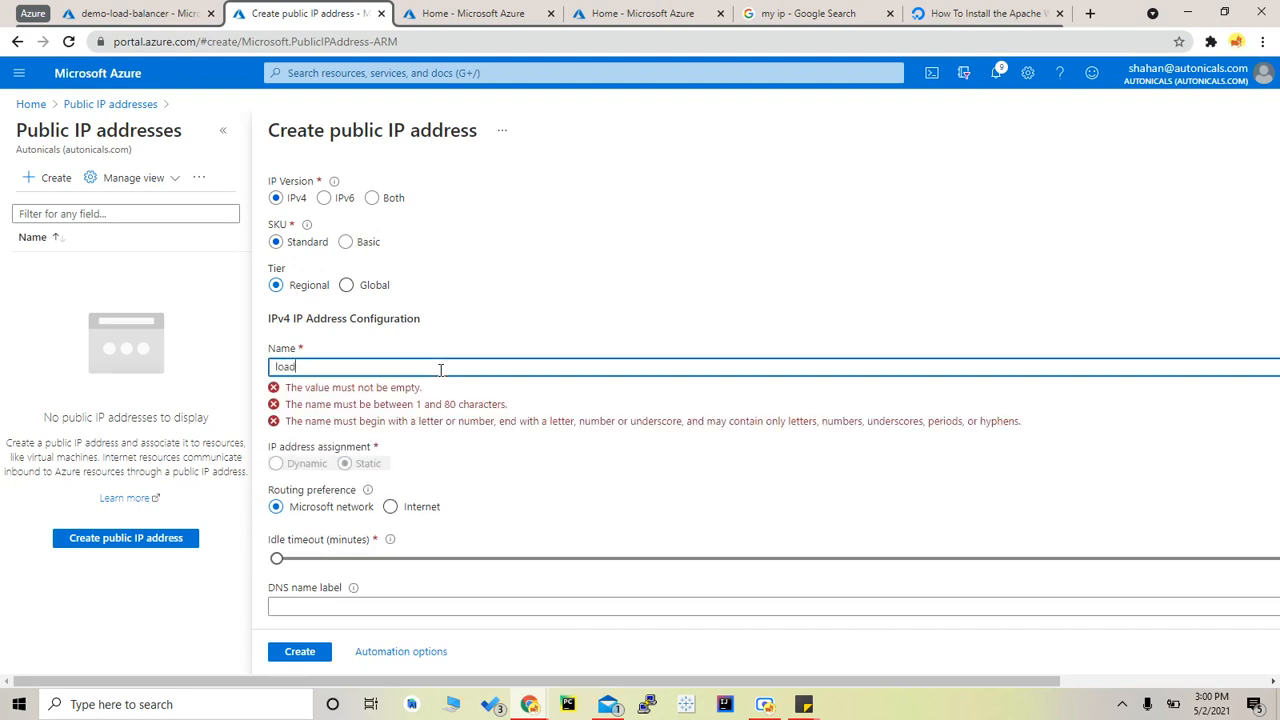
pyautogui.write('-balancer')
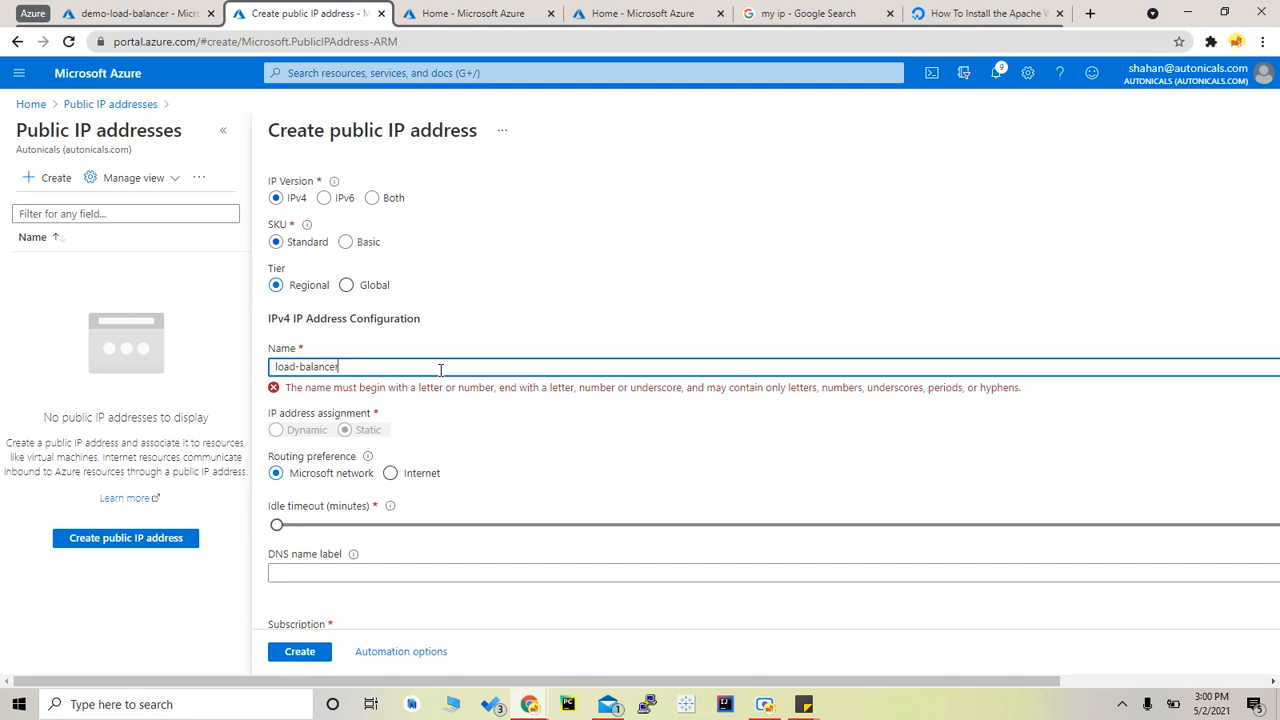
pyautogui.write('-ipaddress')
# Step: Set the routing preference to Internet and the resource group to demo-load-balancer, then create the load balancer's public IP address
pyautogui.scroll(-2, 508, 430)
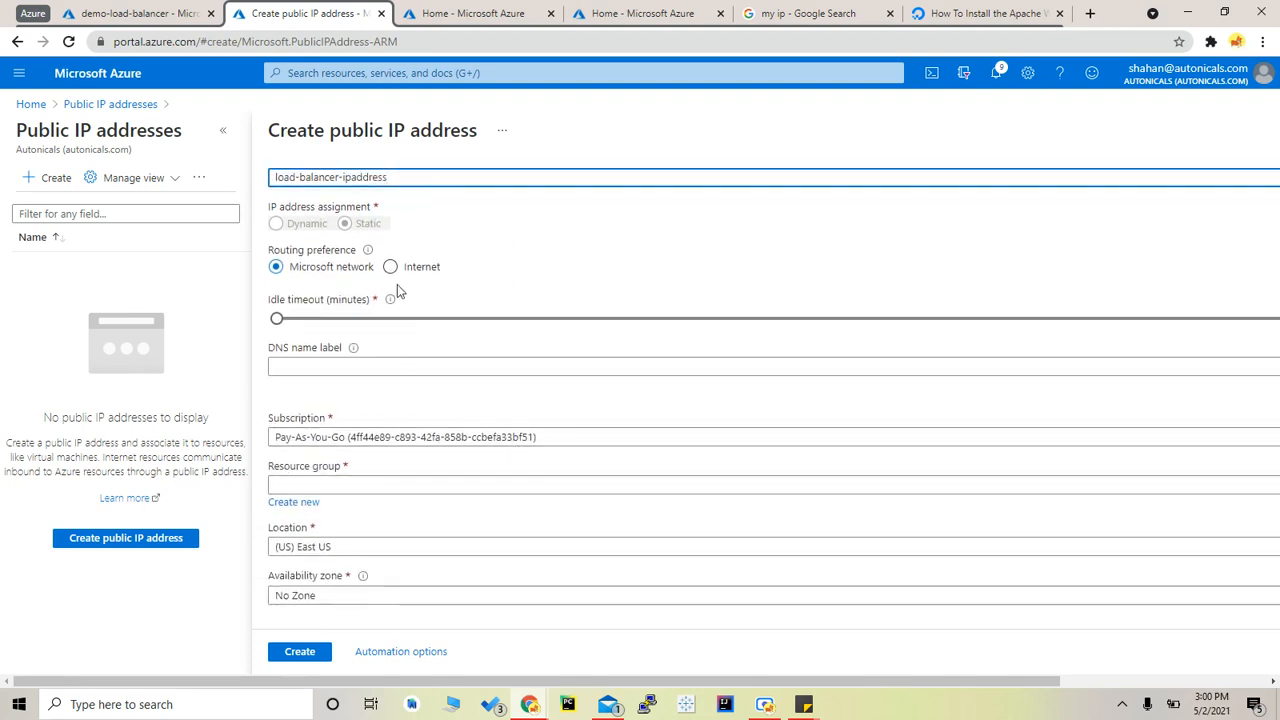
pyautogui.click(391, 266)
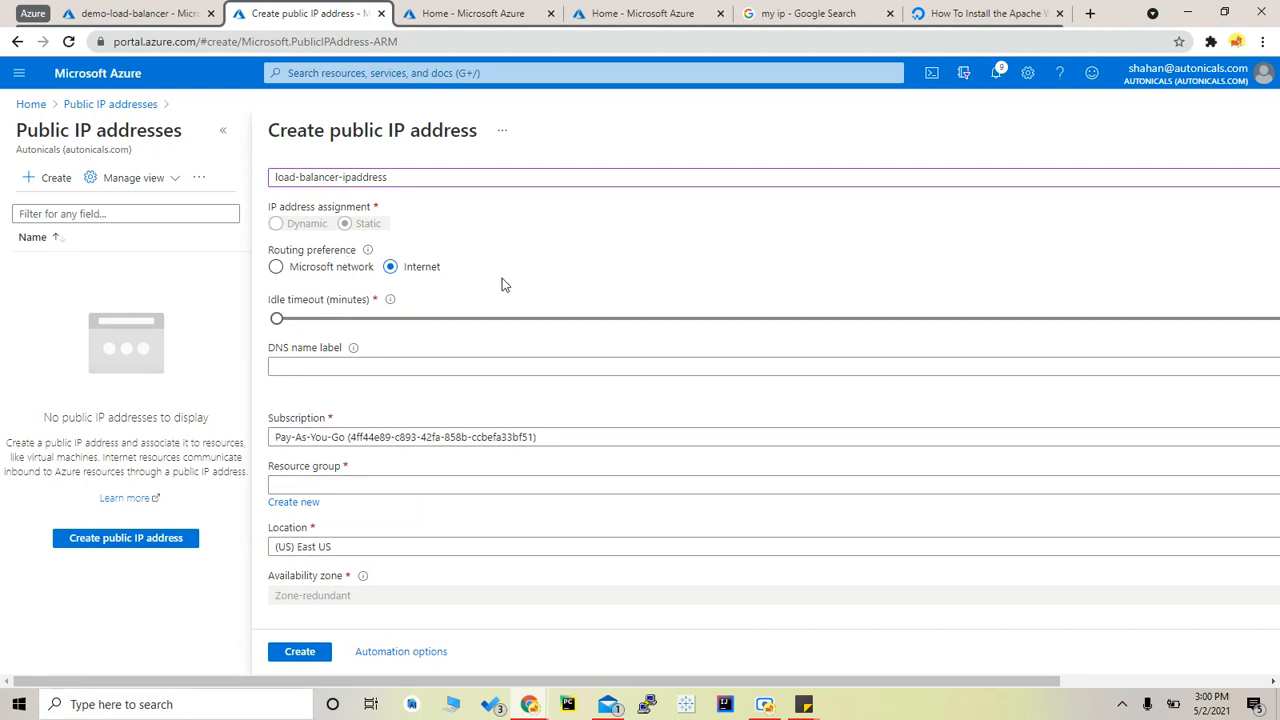
pyautogui.click(332, 276)
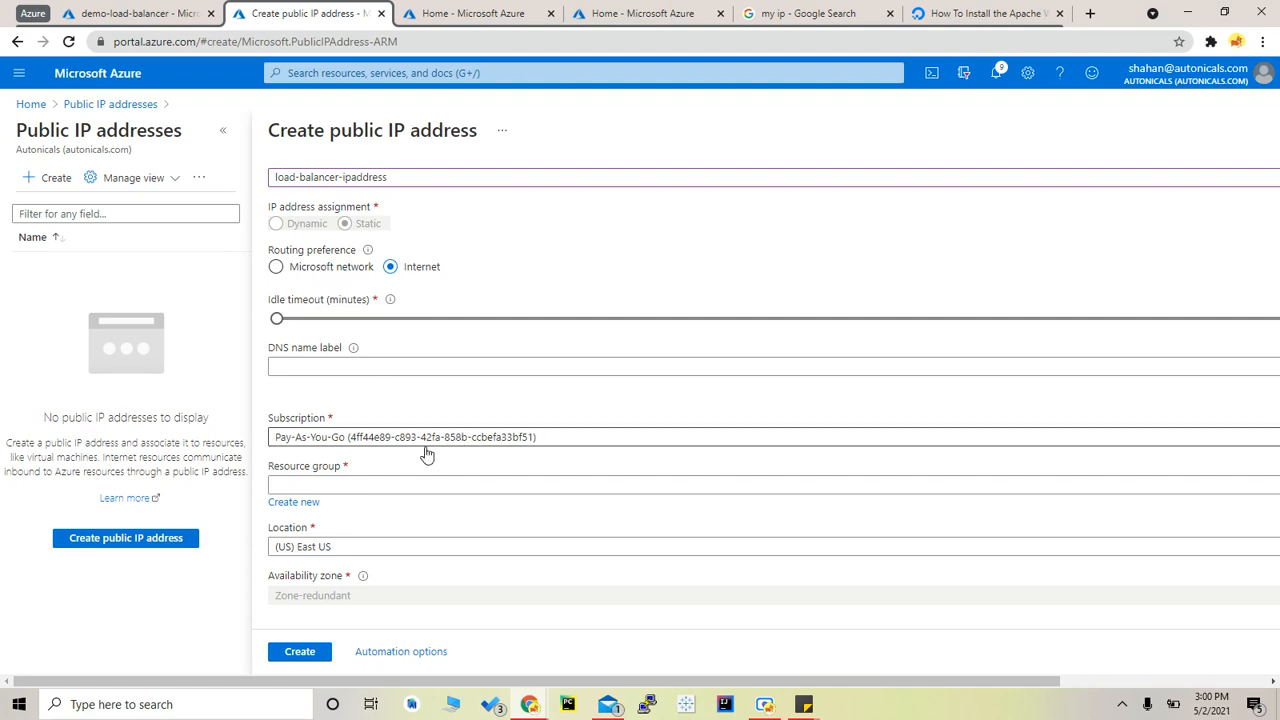
pyautogui.click(477, 495)
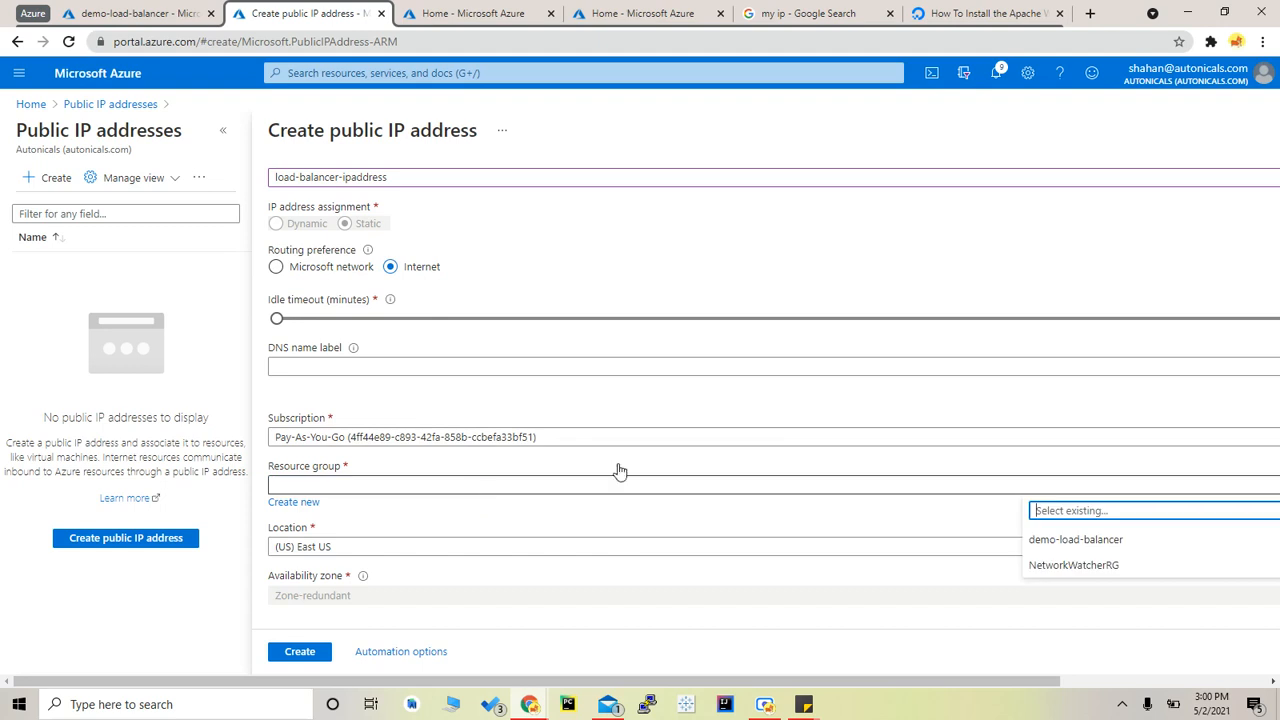
pyautogui.click(1055, 540)
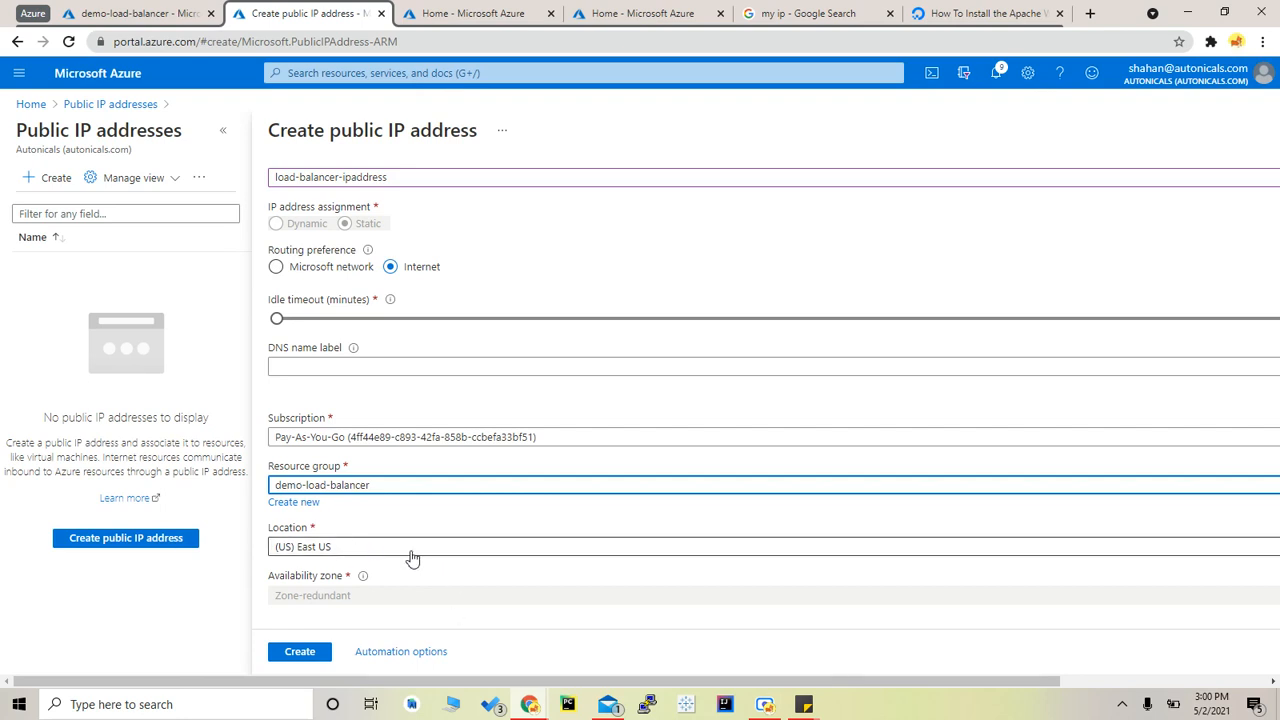
pyautogui.click(300, 652)
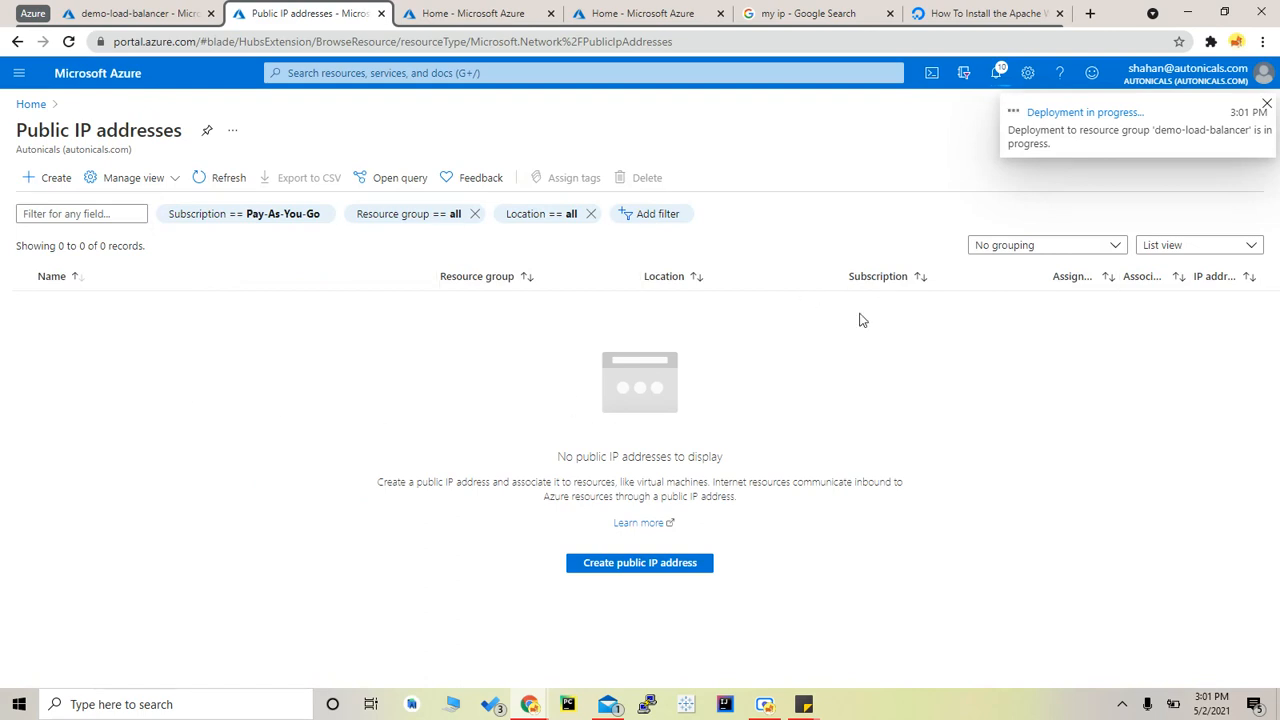
pyautogui.click(1268, 105)
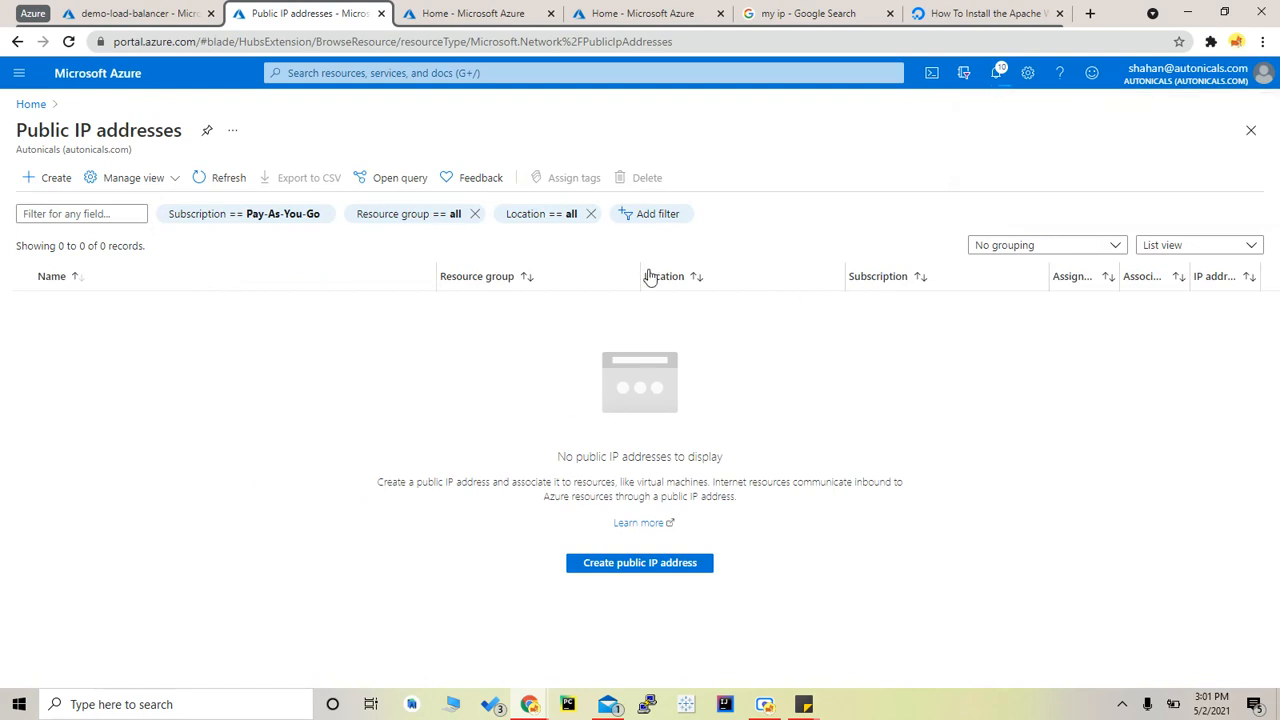
# Step: Start another public IP address and name it vm1-ipaddress
pyautogui.click(44, 177)
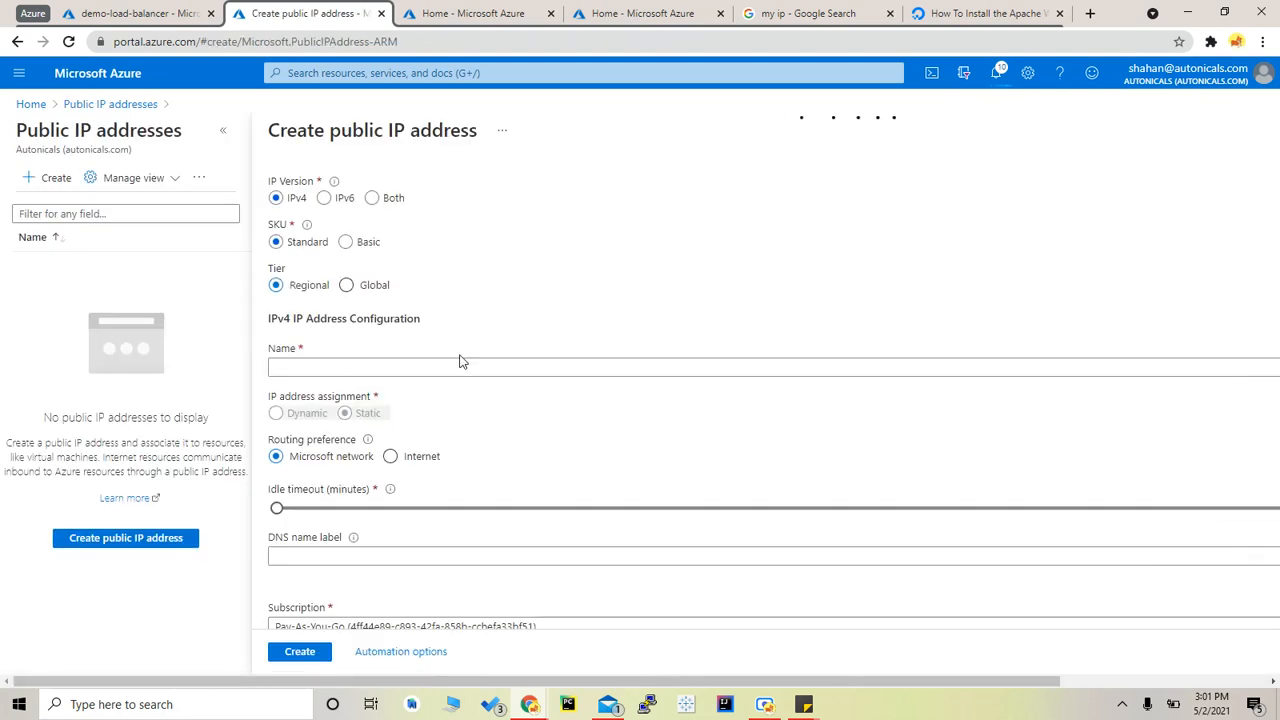
pyautogui.click(461, 363)
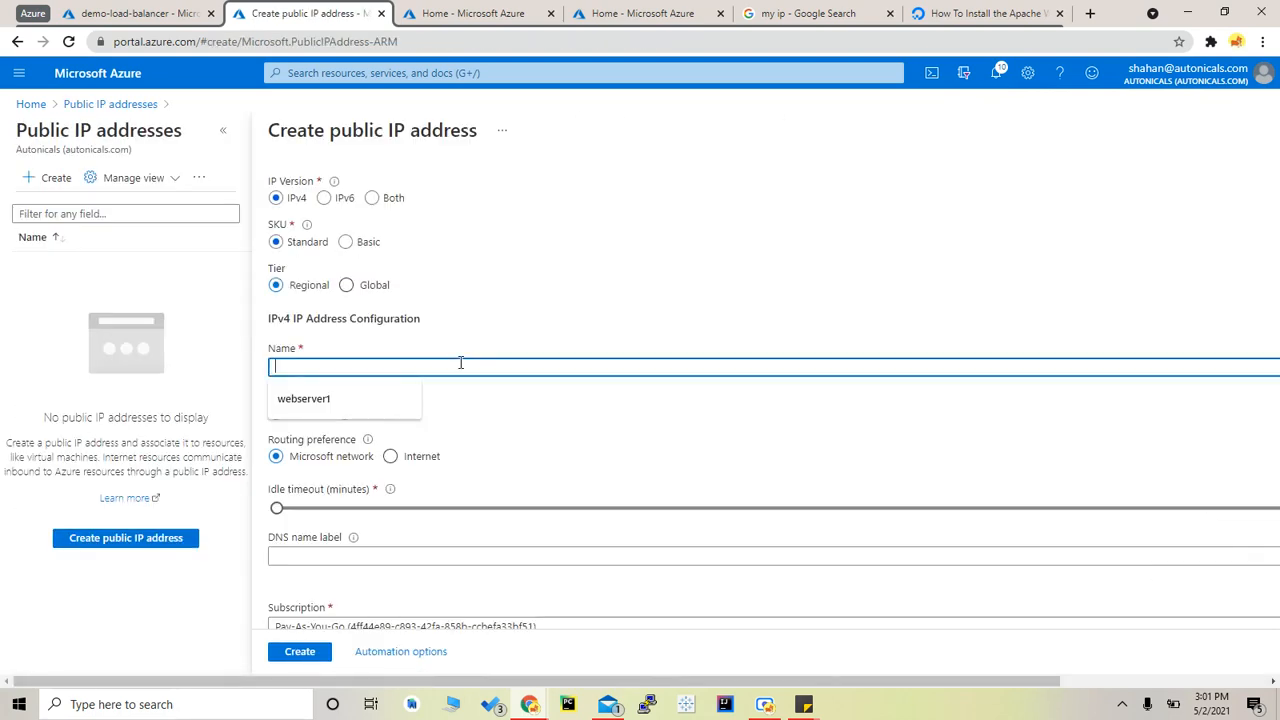
pyautogui.write('vm1-a')
pyautogui.press('BackSpace')
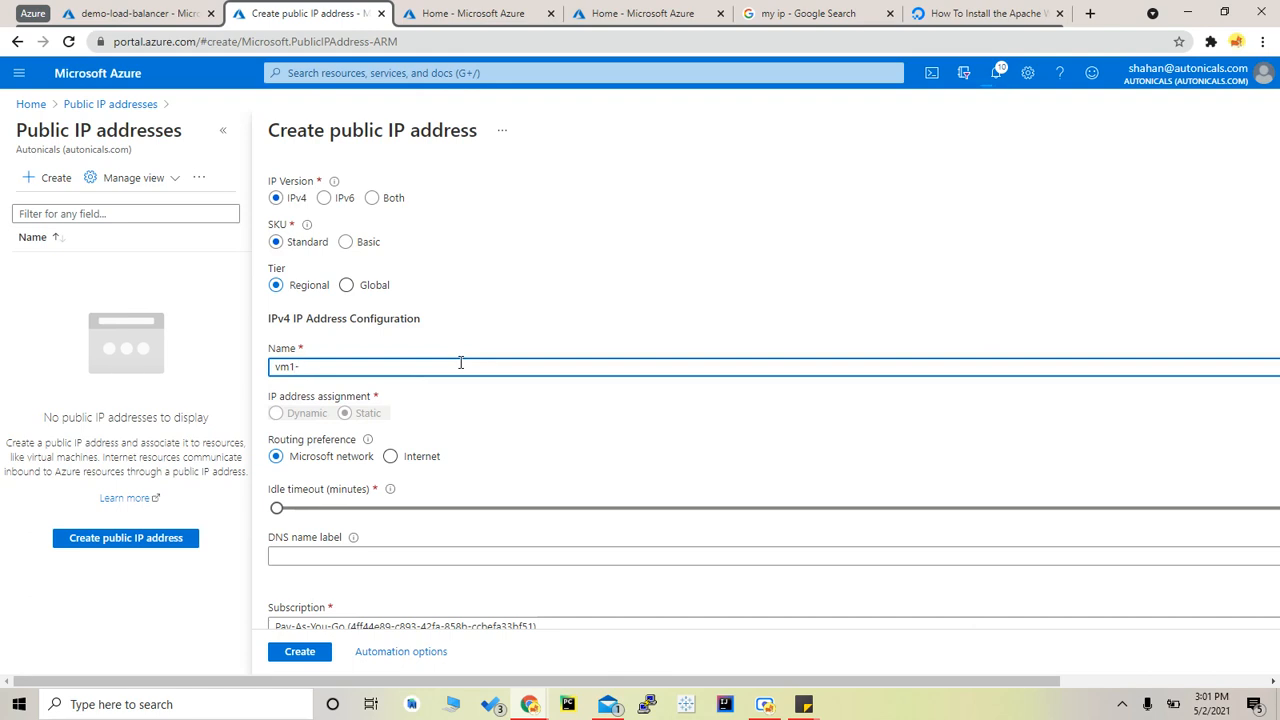
pyautogui.write('ipaddress')
# Step: Assign vm1-ipaddress to resource group demo-load-balancer with the Zone-redundant availability zone and create it
pyautogui.scroll(-2, 536, 445)
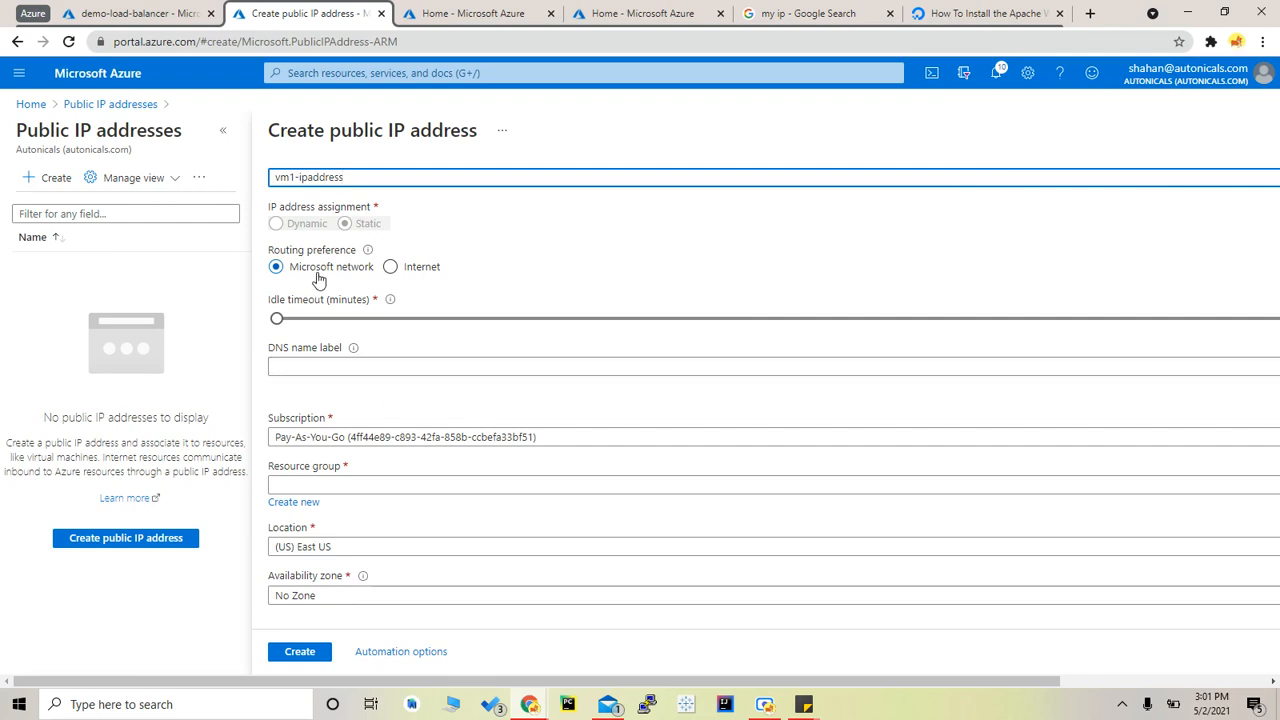
pyautogui.click(560, 486)
pyautogui.click(1040, 539)
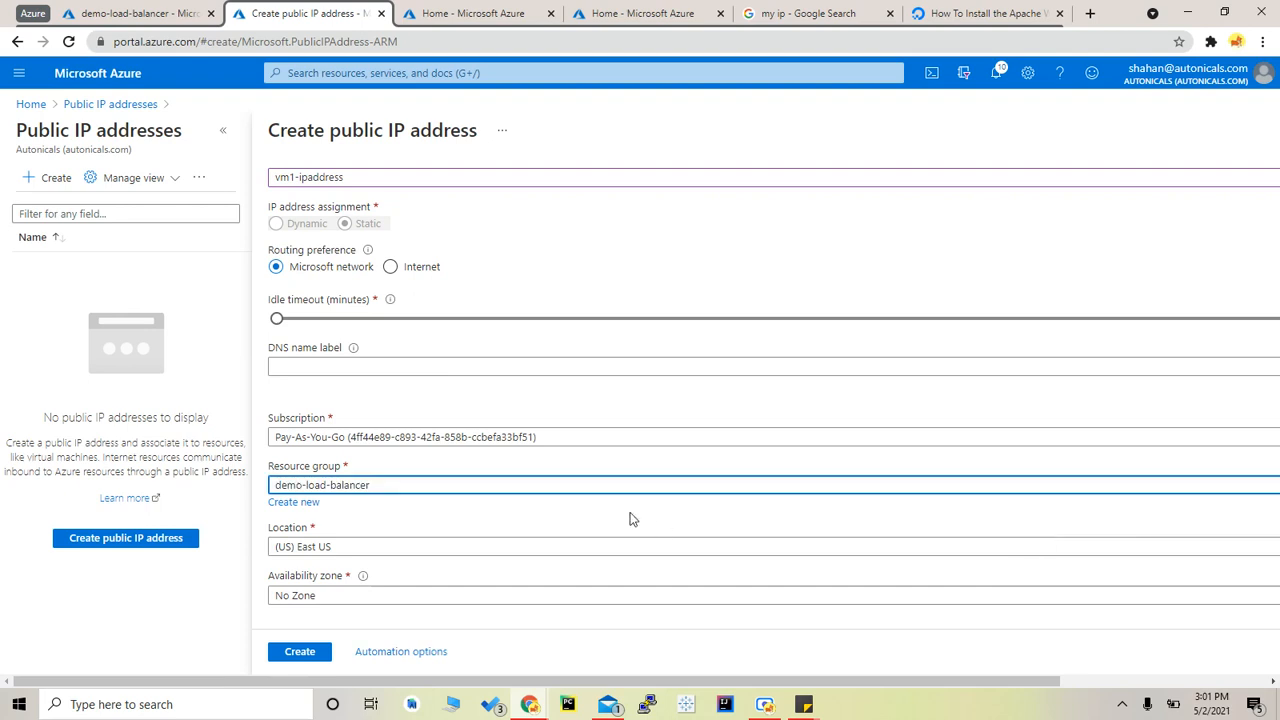
pyautogui.click(486, 600)
pyautogui.click(1051, 496)
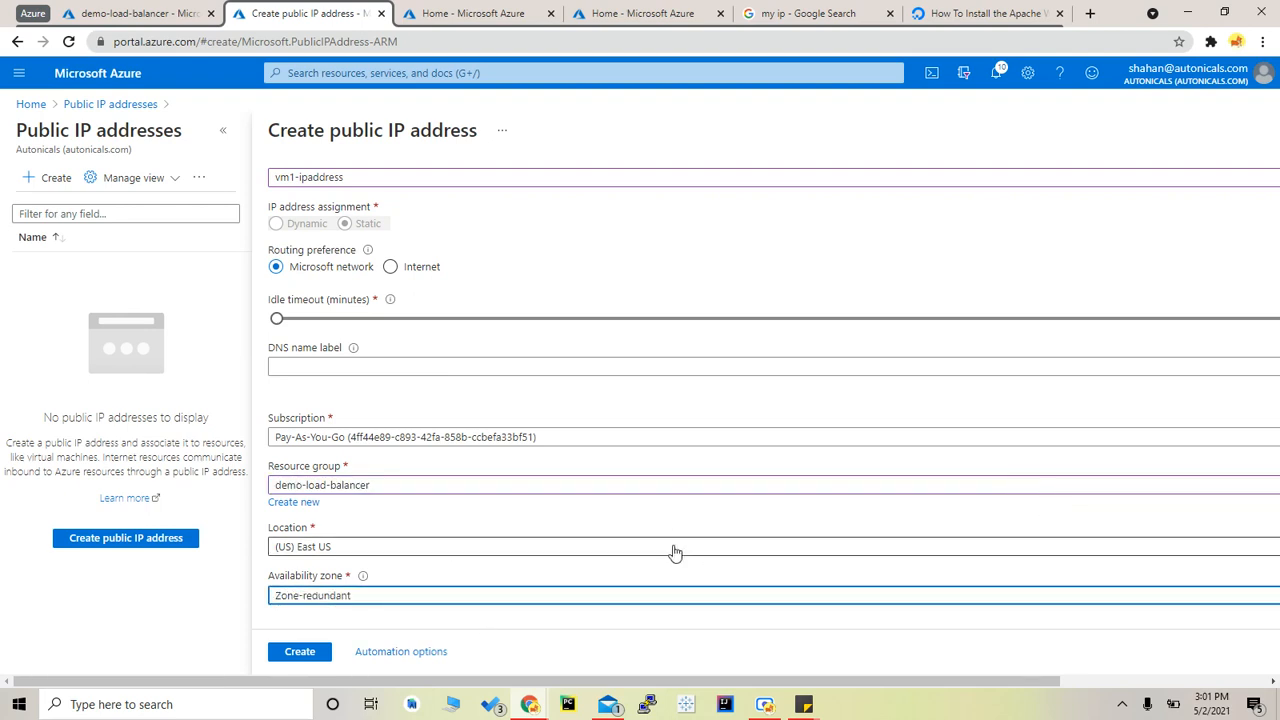
pyautogui.click(300, 651)
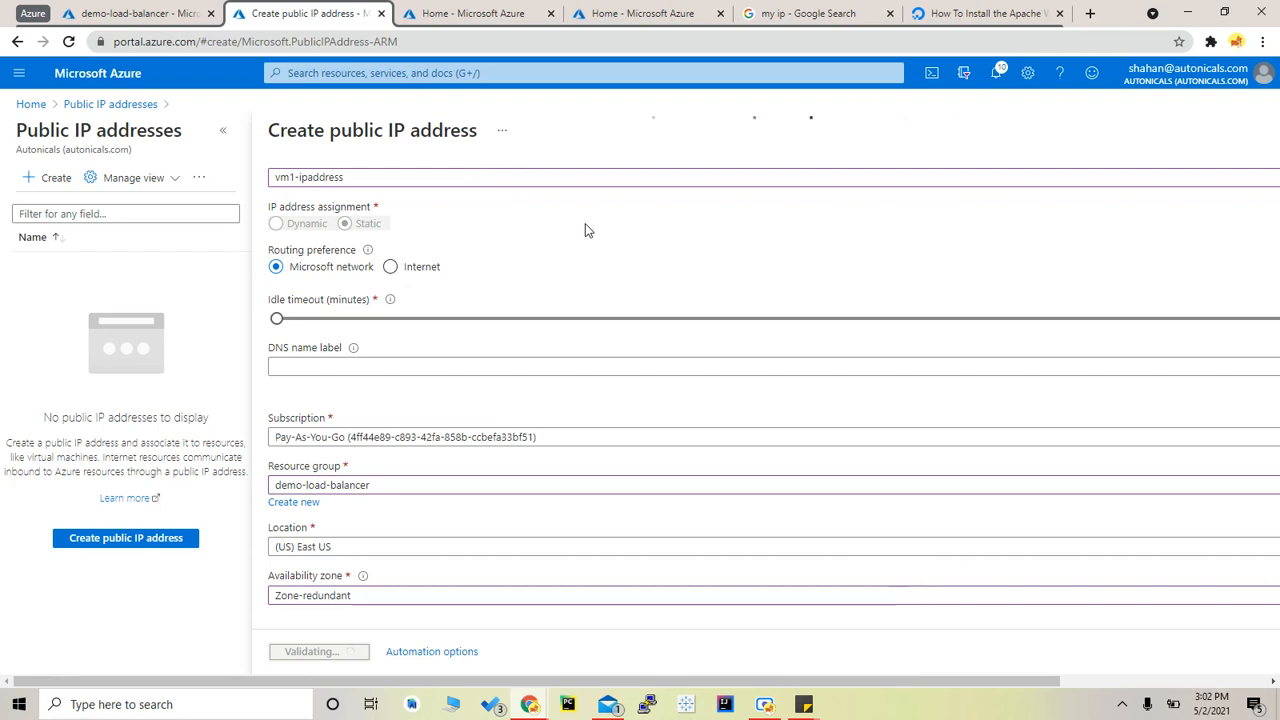
# Step: Create a Zone-redundant public IP address named vm2-ipaddress in the demo-load-balancer resource group
pyautogui.click(52, 180)
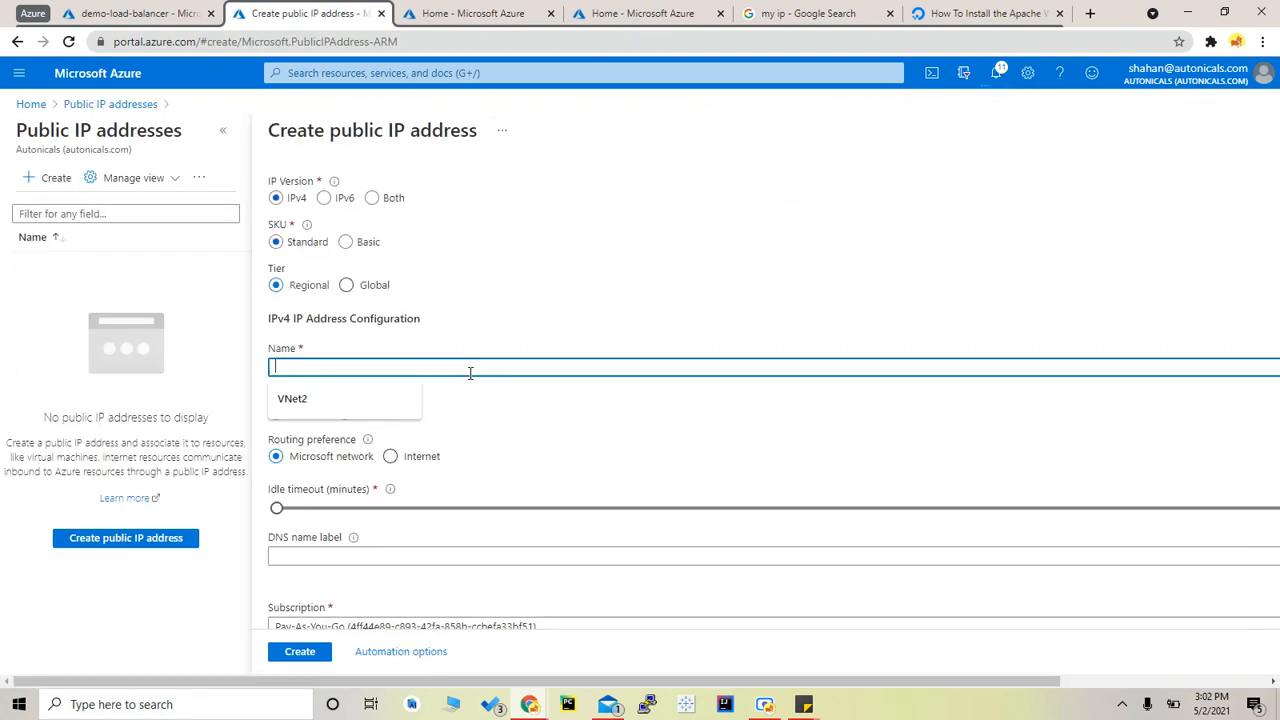
pyautogui.write('vm2-ipaddress')
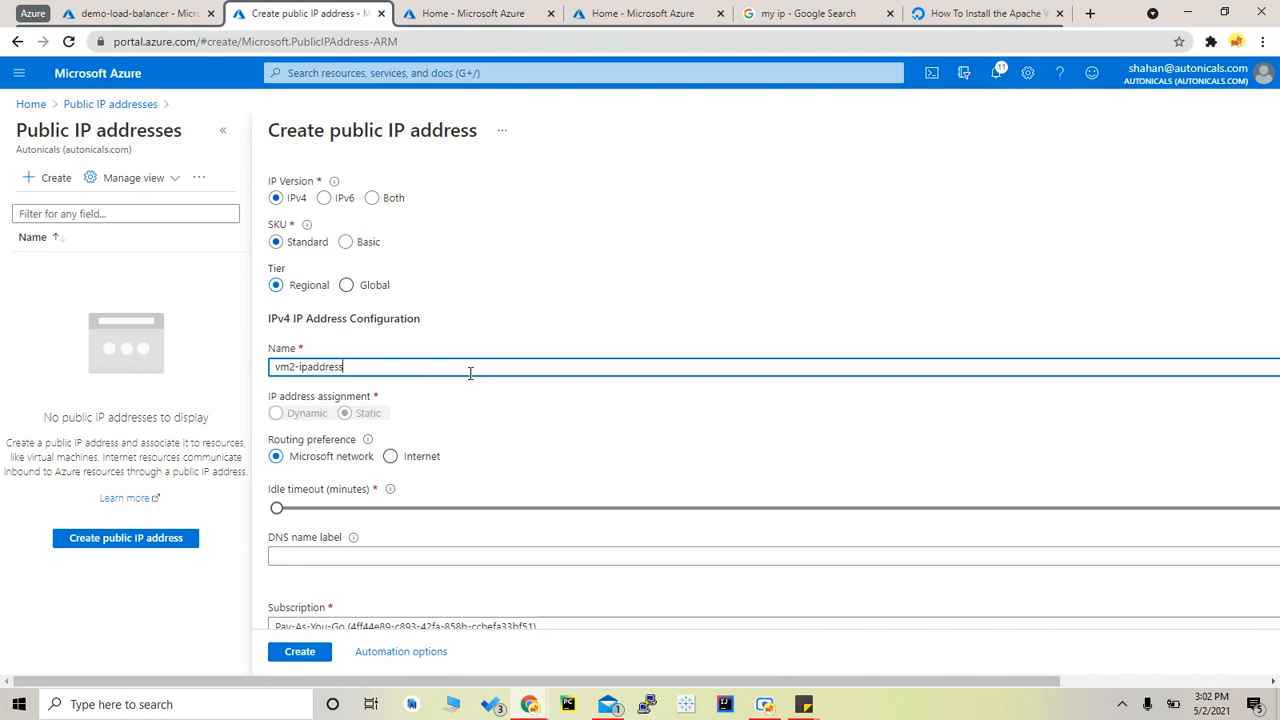
pyautogui.scroll(-2, 588, 472)
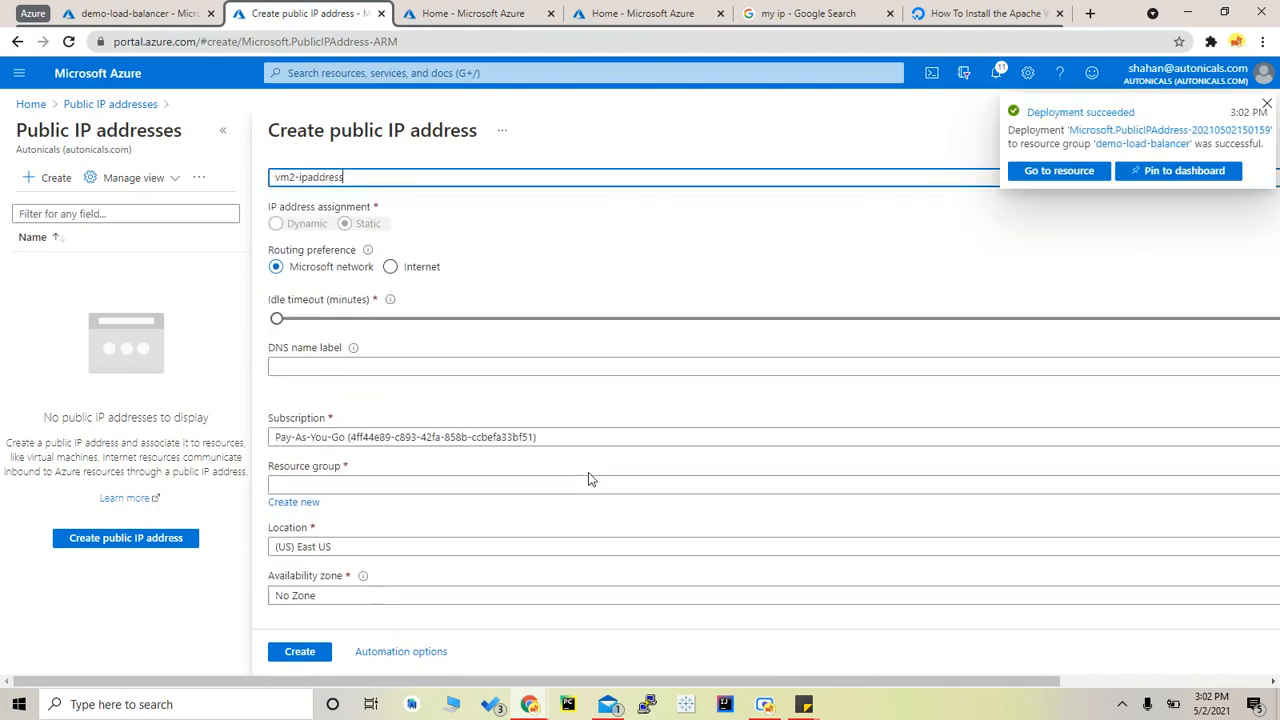
pyautogui.click(425, 492)
pyautogui.click(1057, 548)
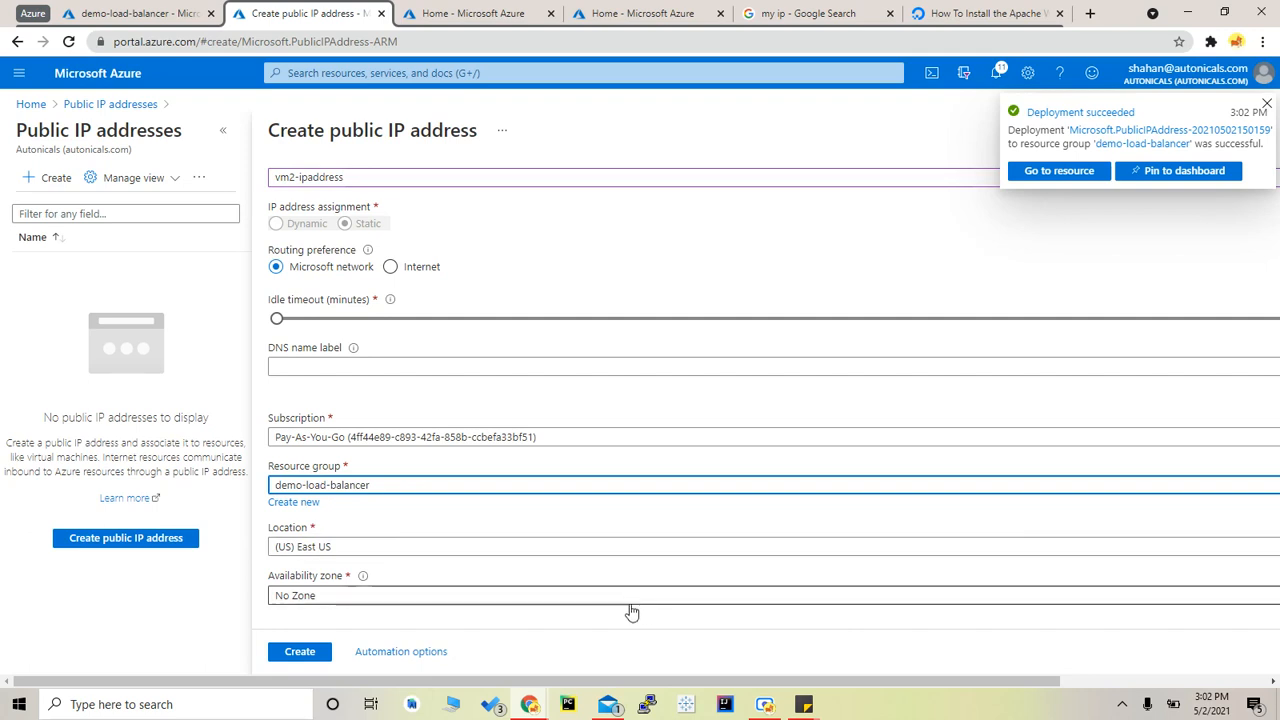
pyautogui.click(632, 600)
pyautogui.click(1066, 509)
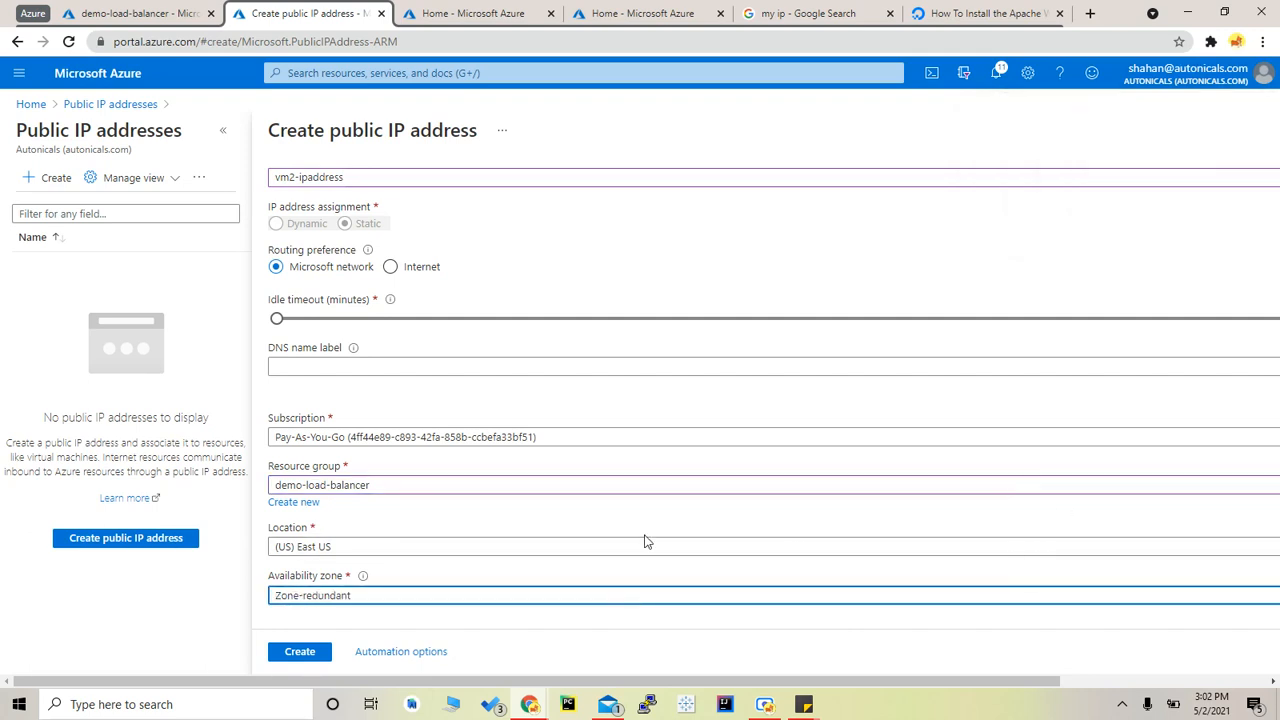
pyautogui.click(315, 659)
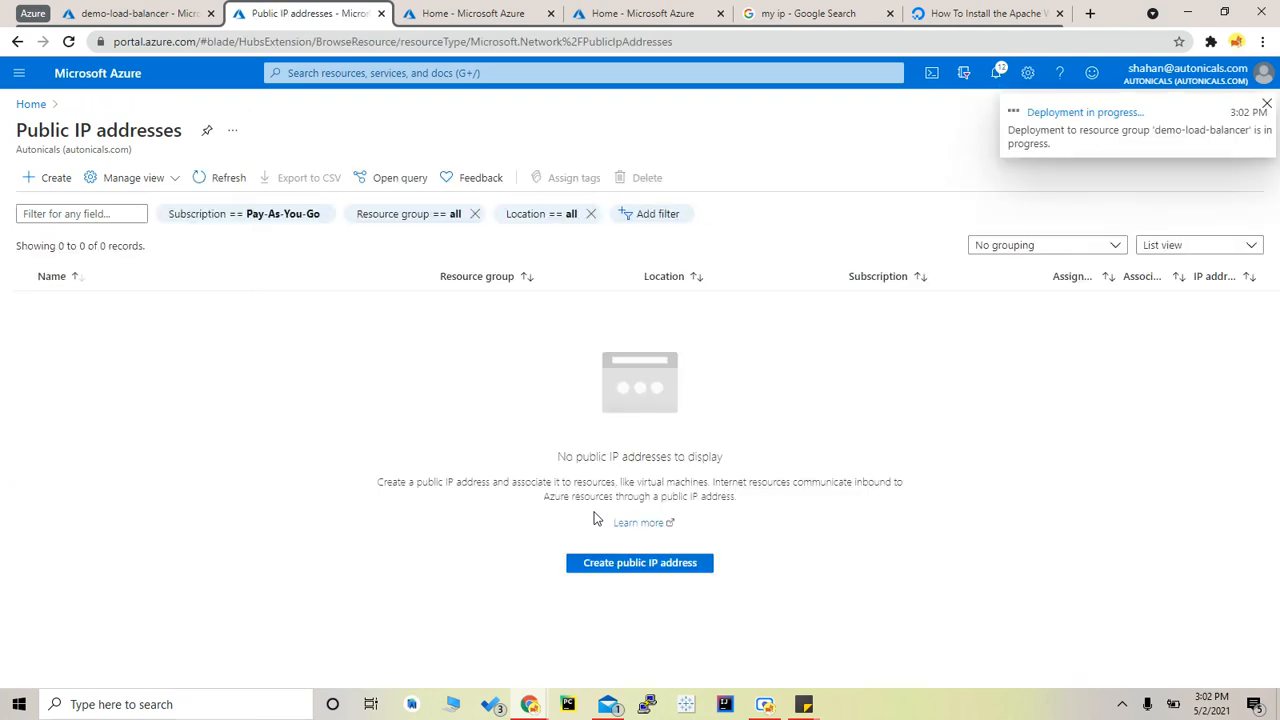
# Step: Refresh the list of public IP addresses and dismiss the deployment notifications
pyautogui.click(1267, 105)
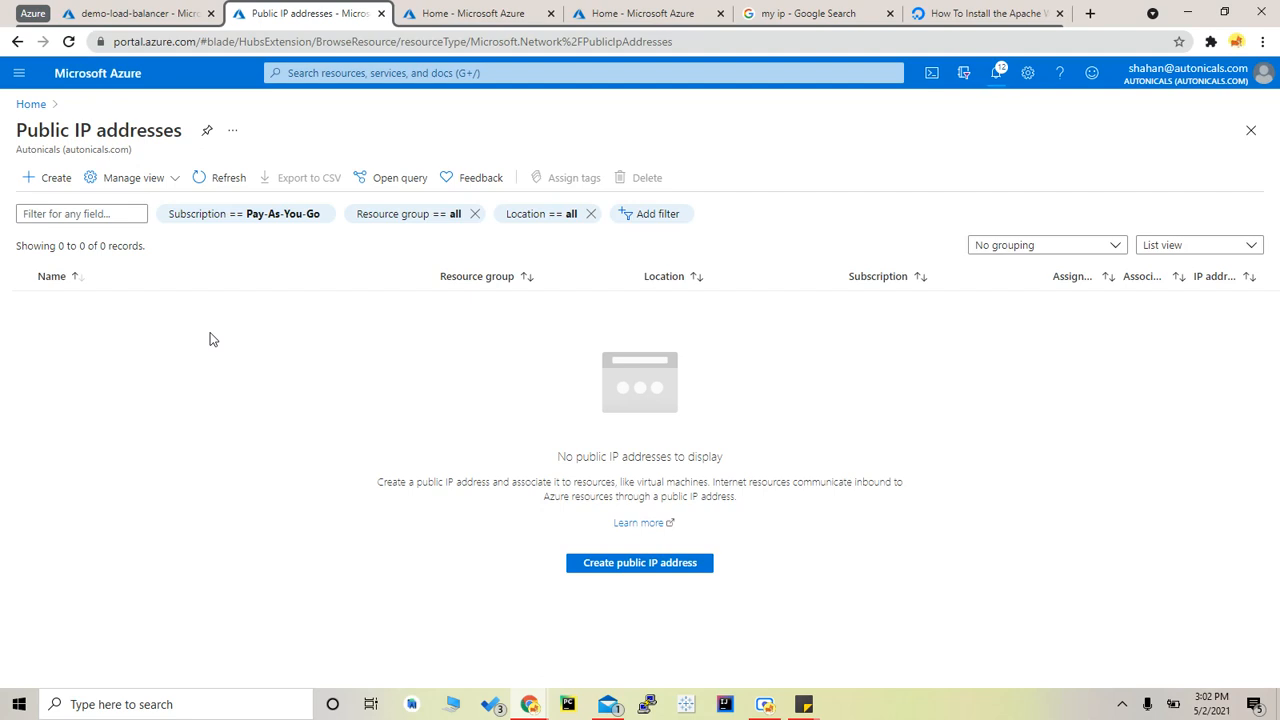
pyautogui.click(232, 178)
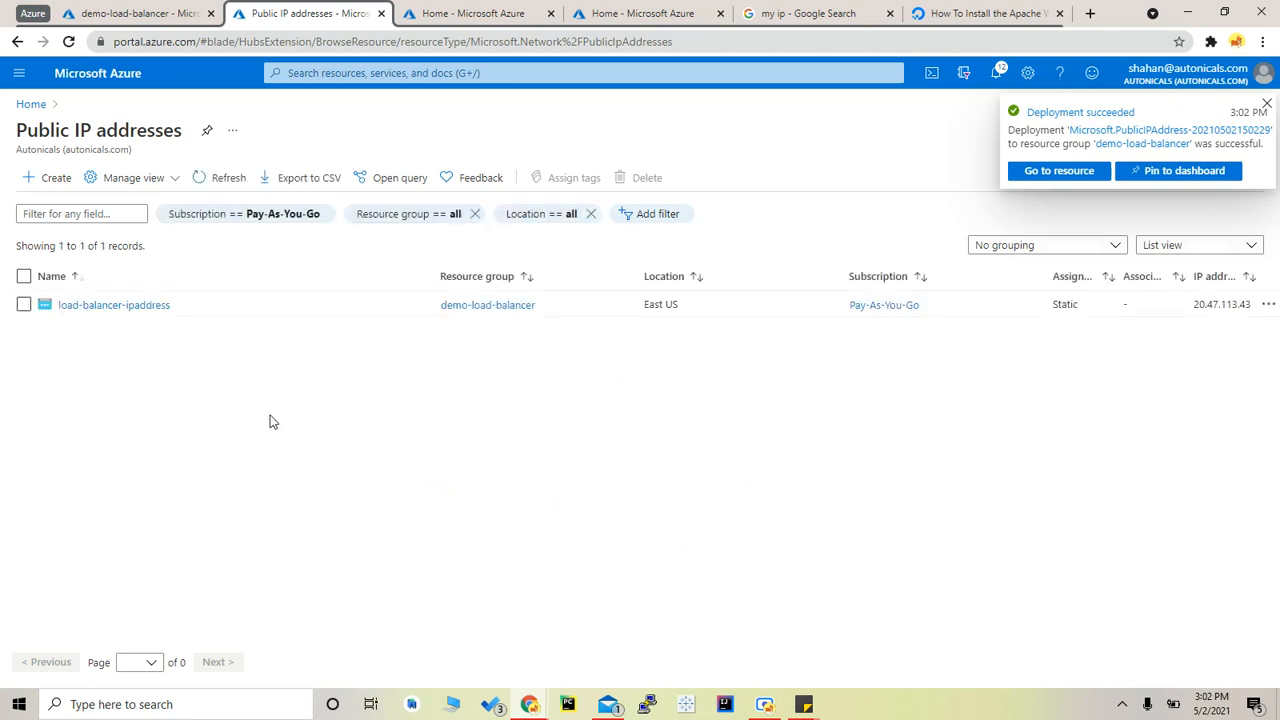
pyautogui.click(1266, 106)
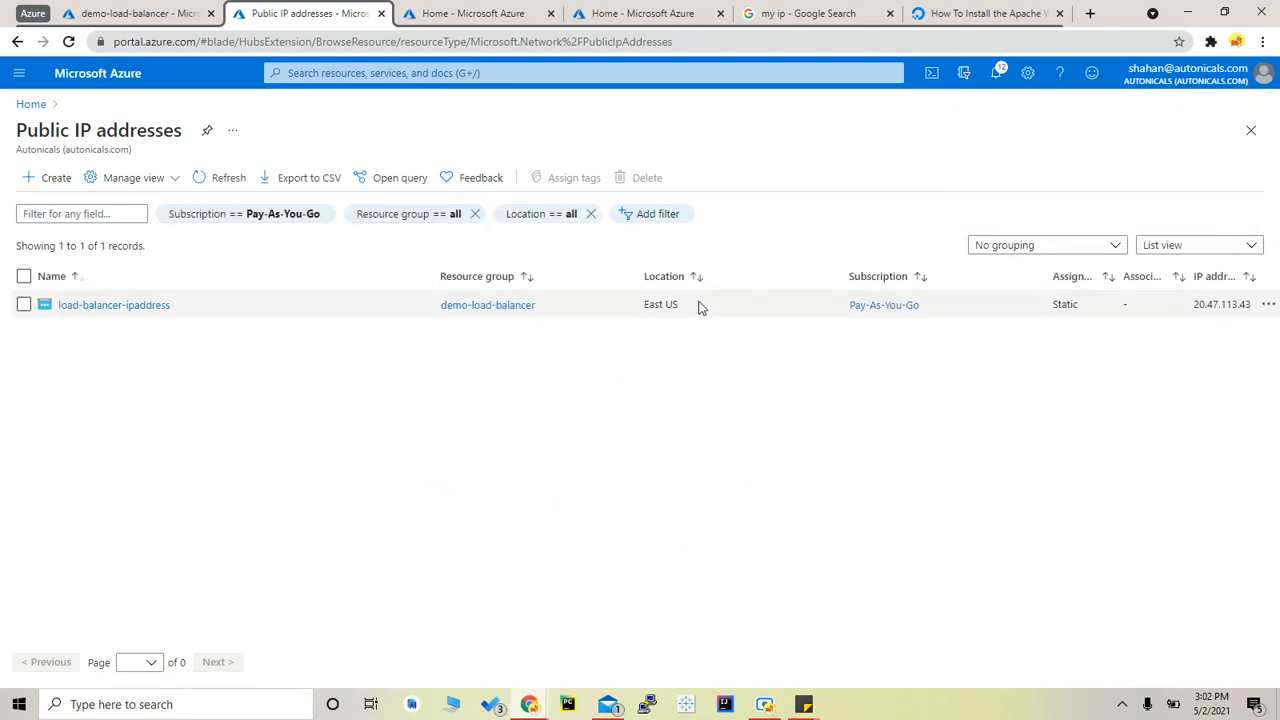
# Step: Refresh the public IP addresses list and the demo-load-balancer resource group overview to check the newly created addresses
pyautogui.click(225, 180)
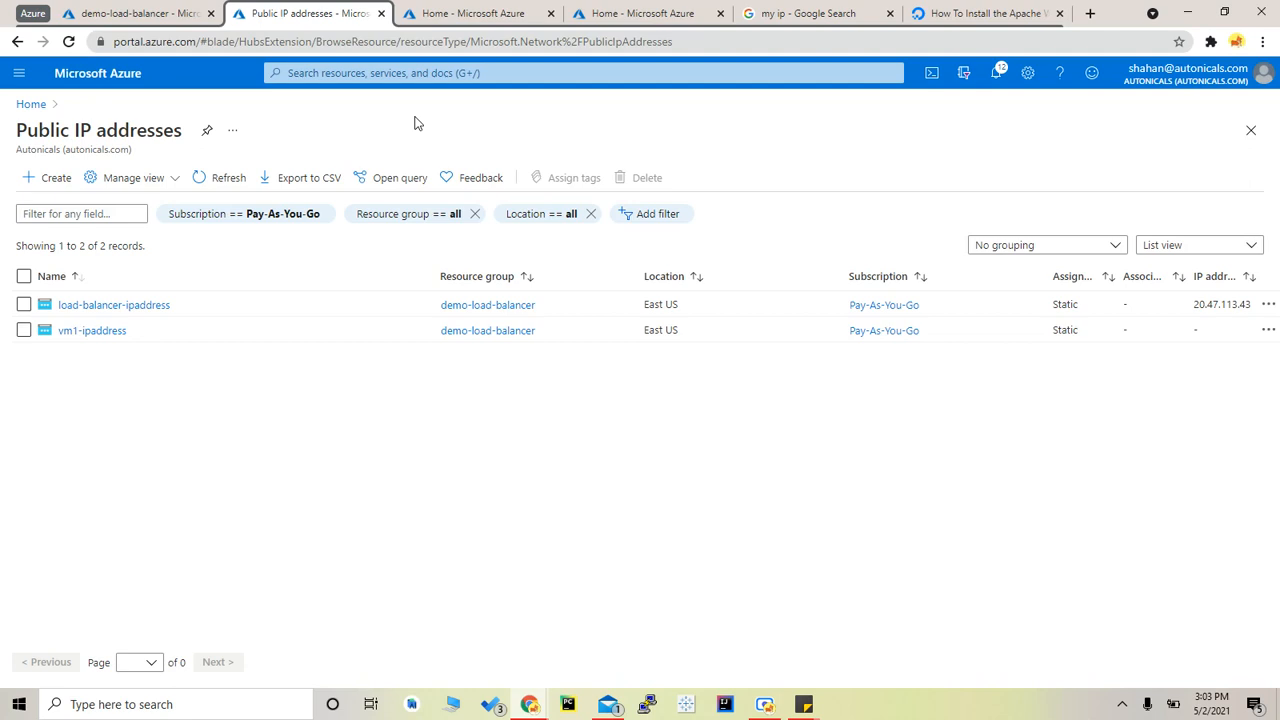
pyautogui.click(447, 15)
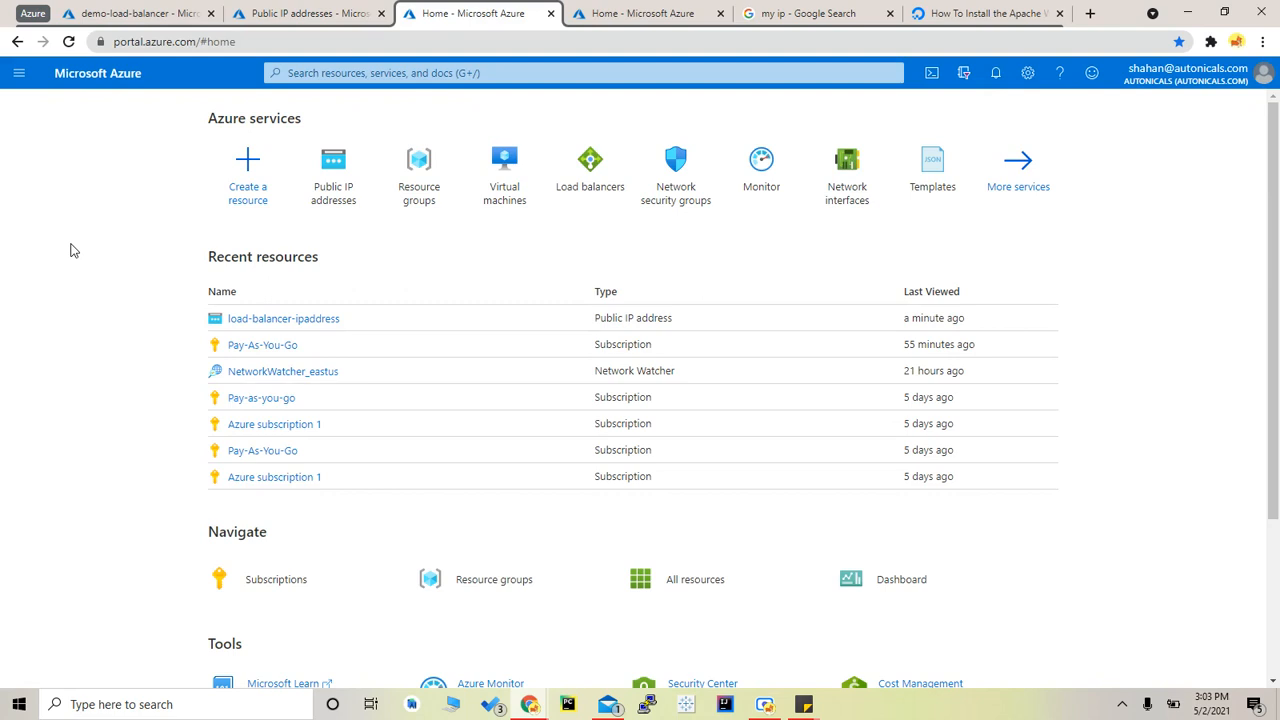
pyautogui.click(310, 13)
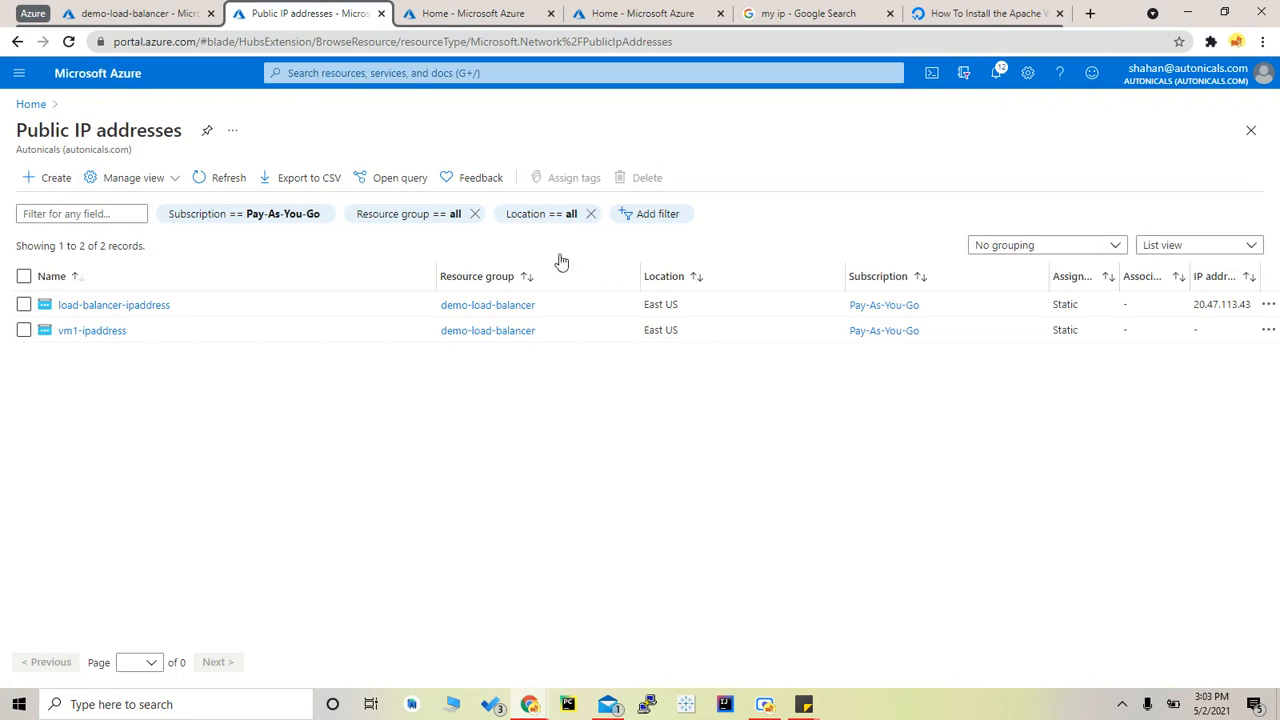
pyautogui.click(458, 8)
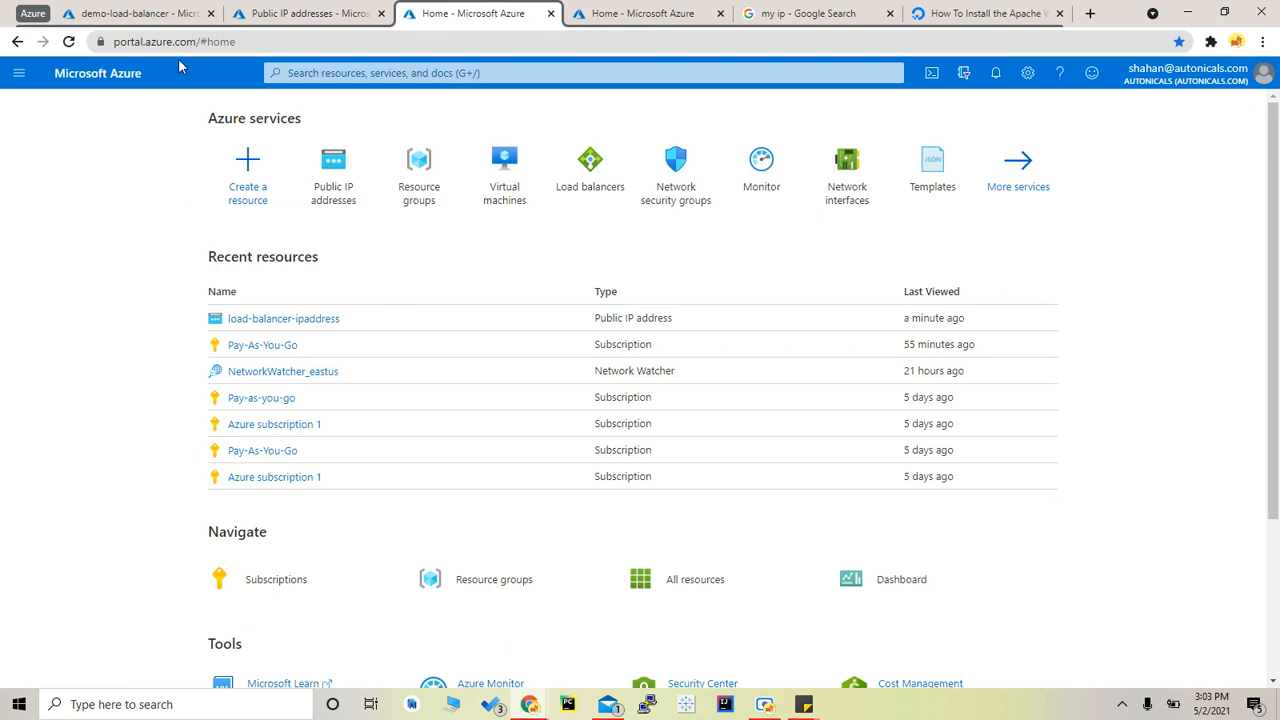
pyautogui.click(290, 13)
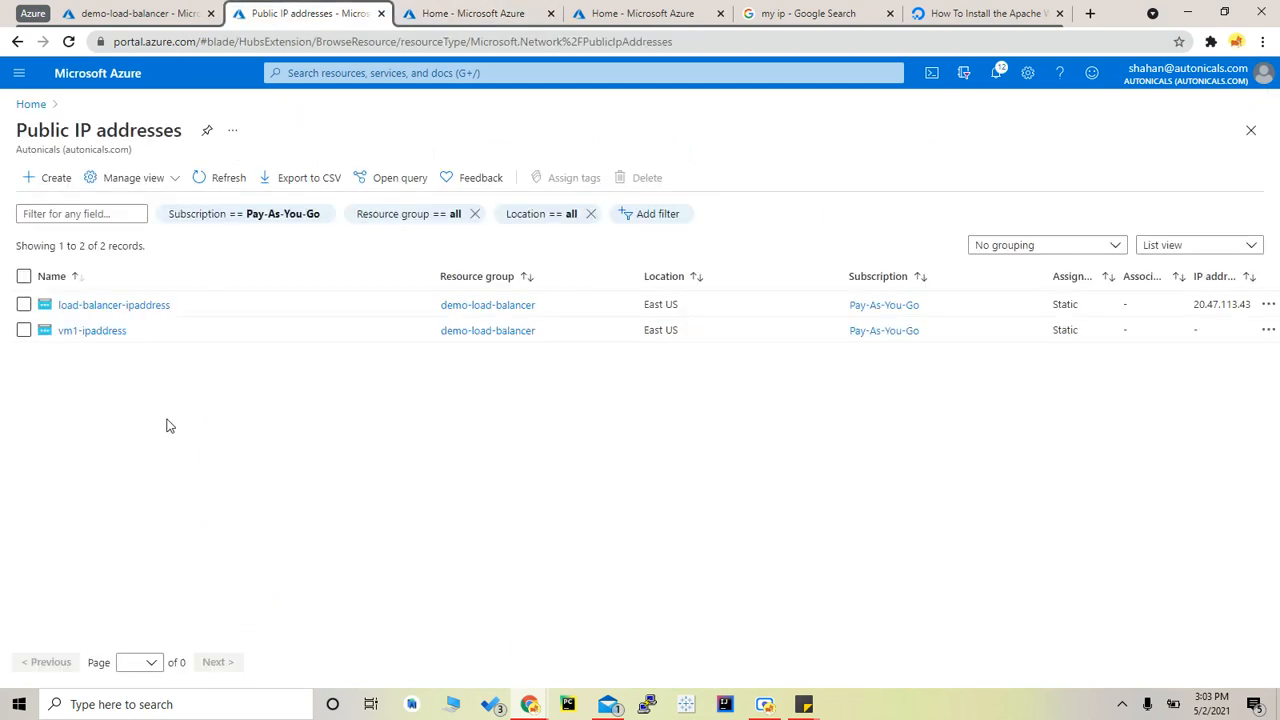
pyautogui.click(487, 10)
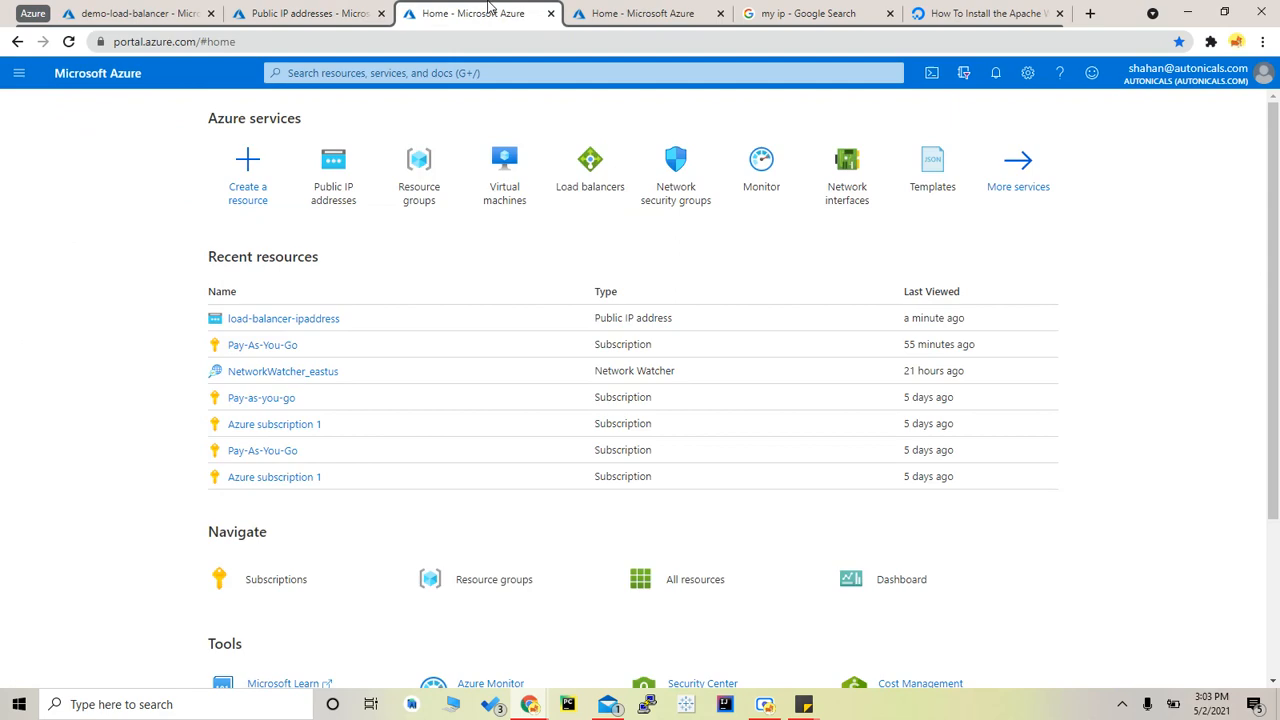
pyautogui.click(290, 12)
pyautogui.click(203, 177)
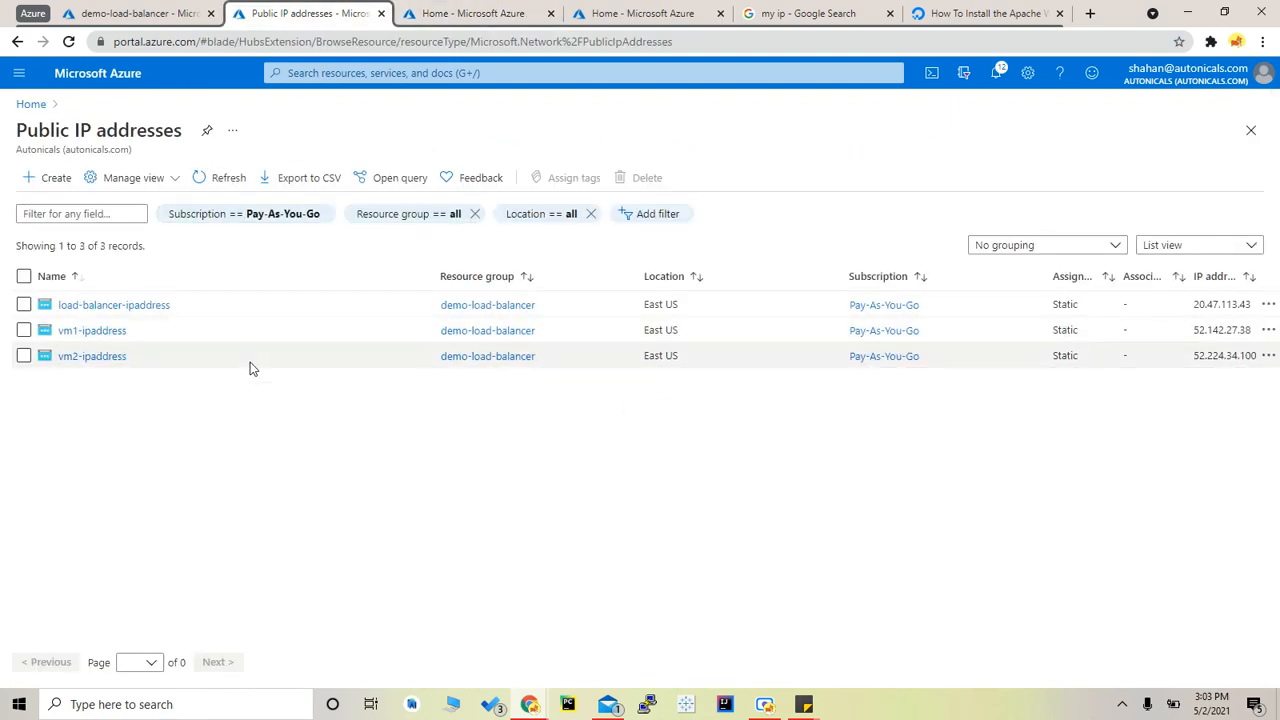
pyautogui.click(125, 13)
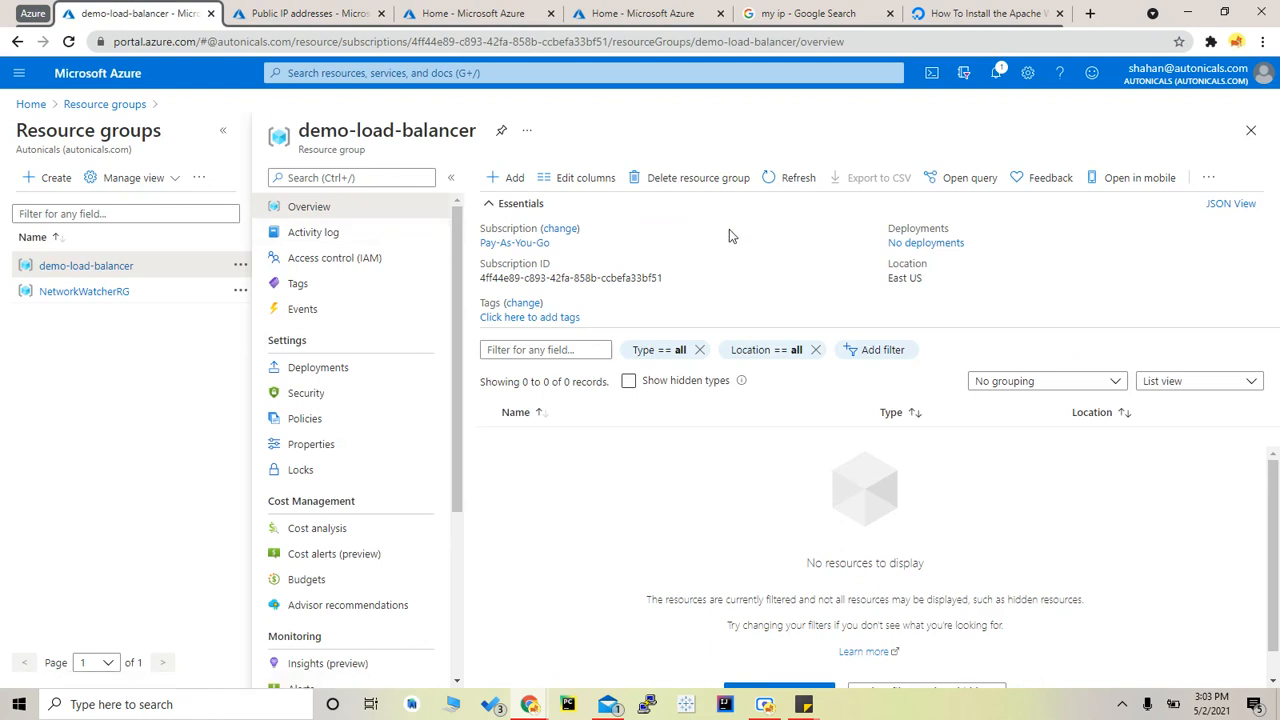
pyautogui.click(793, 178)
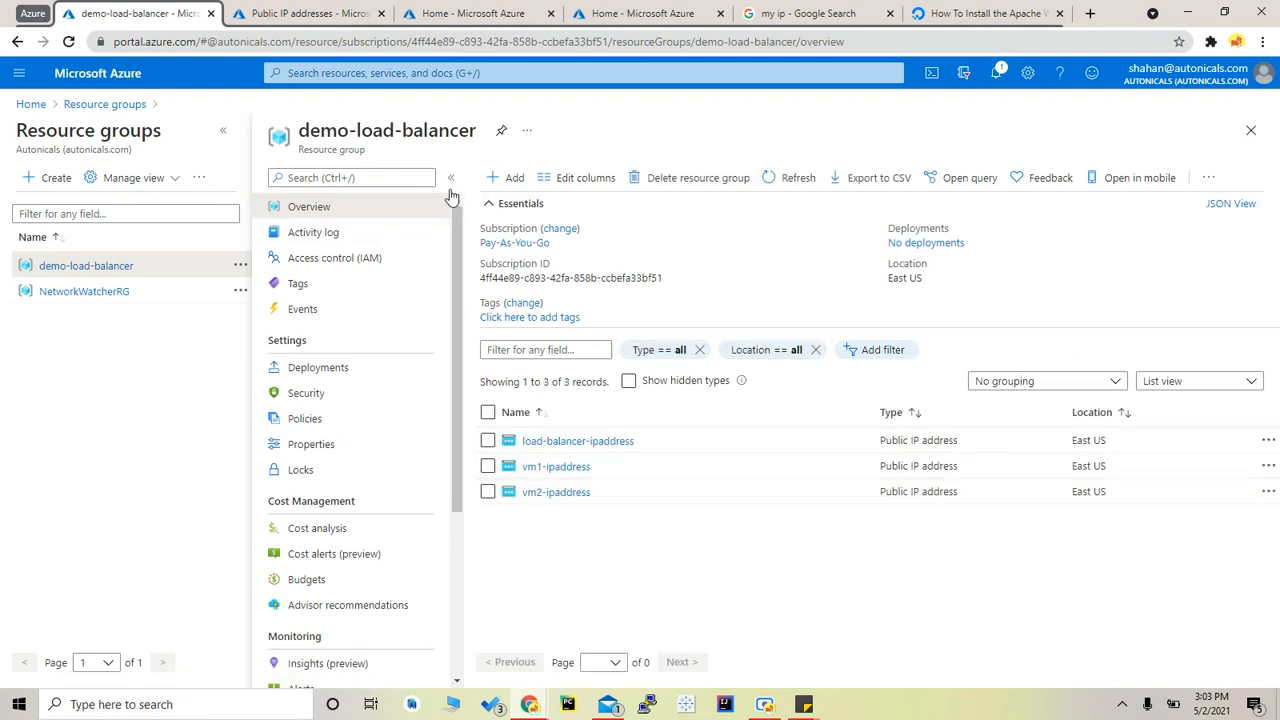
# Step: Start a new load balancer in the demo-load-balancer resource group and name it my-load-balancer
pyautogui.click(452, 13)
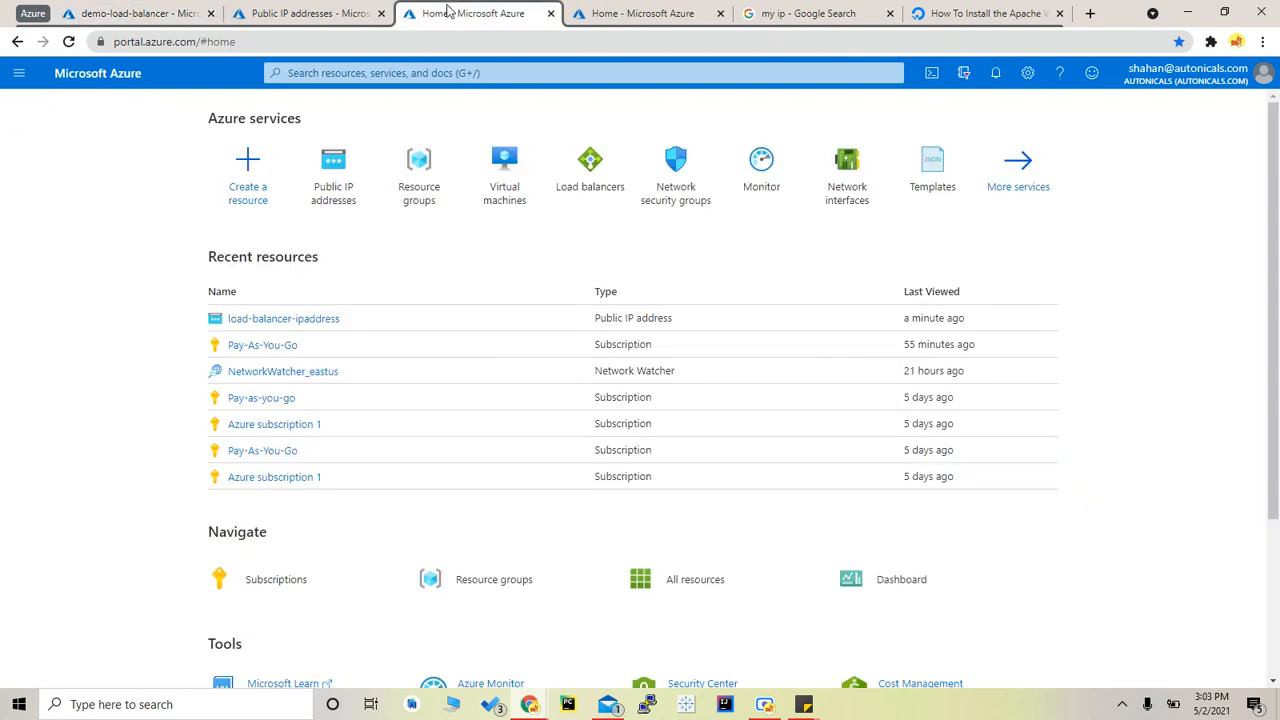
pyautogui.click(587, 185)
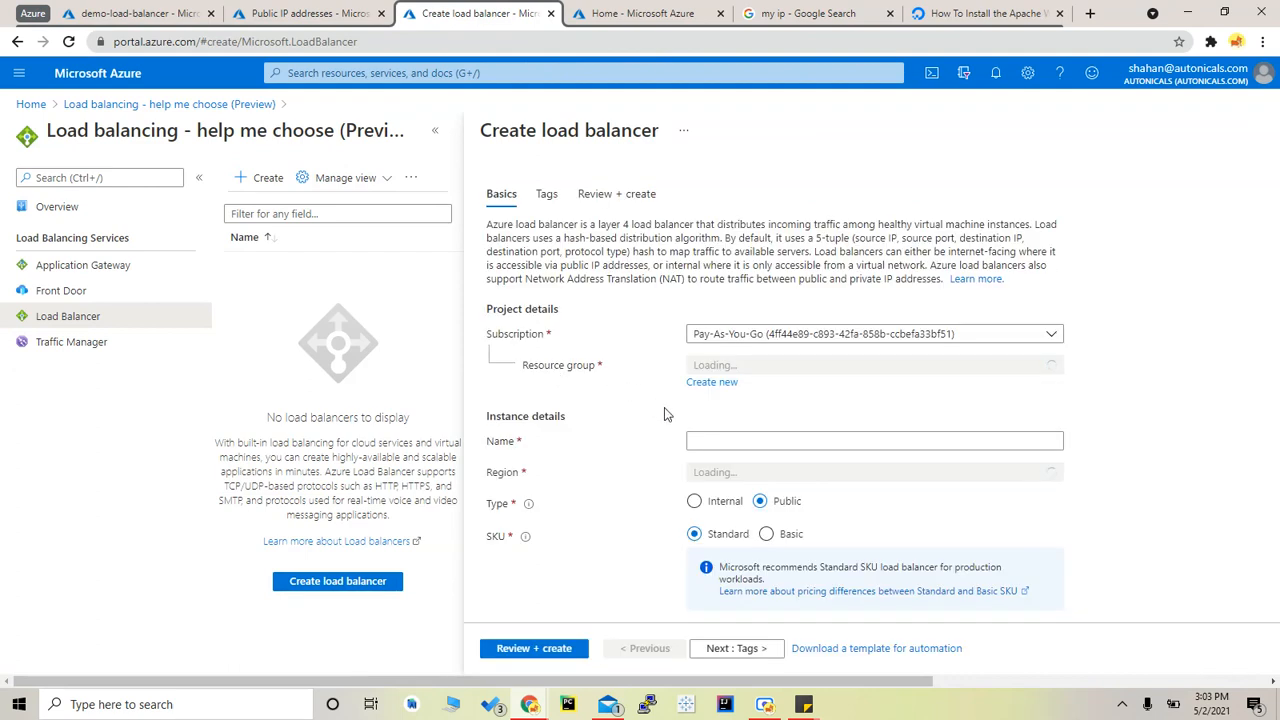
pyautogui.click(814, 366)
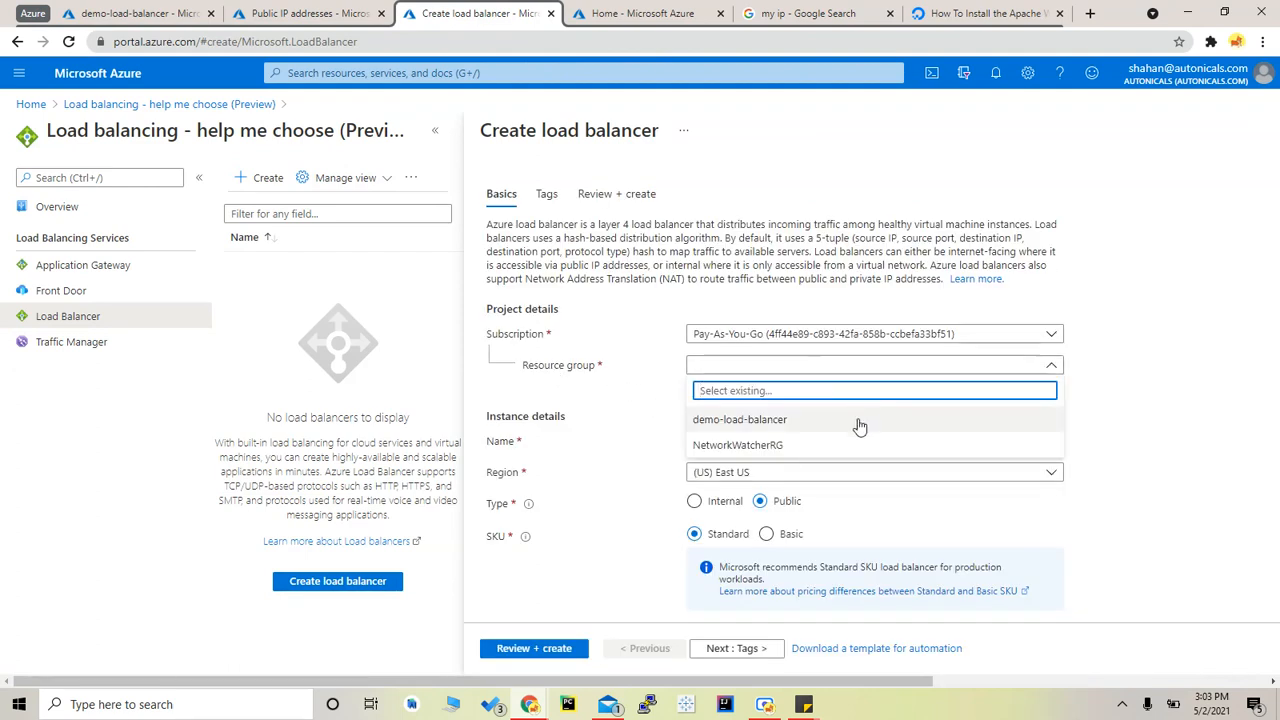
pyautogui.click(857, 421)
pyautogui.click(698, 442)
pyautogui.write('my-load-balancer')
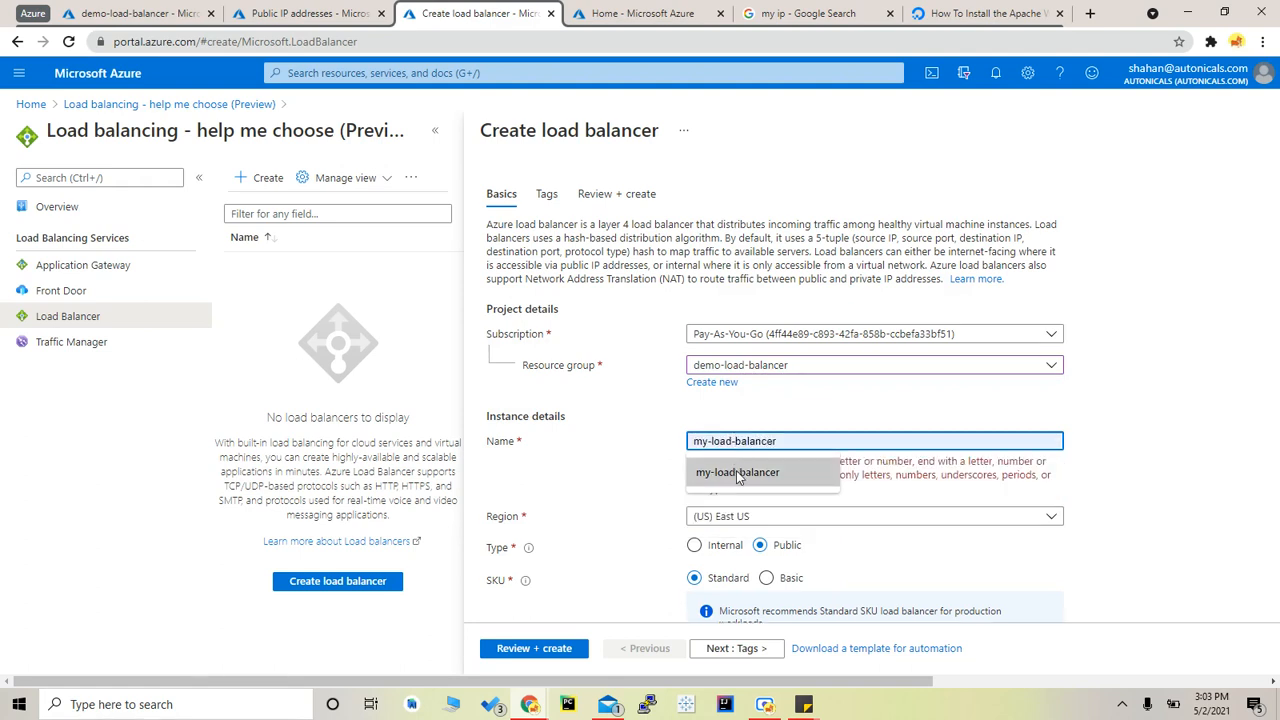
pyautogui.click(738, 472)
# Step: Assign the existing public IP address load-balancer-ipaddress to the load balancer, create it, and dismiss the deployment notification
pyautogui.scroll(-3, 645, 473)
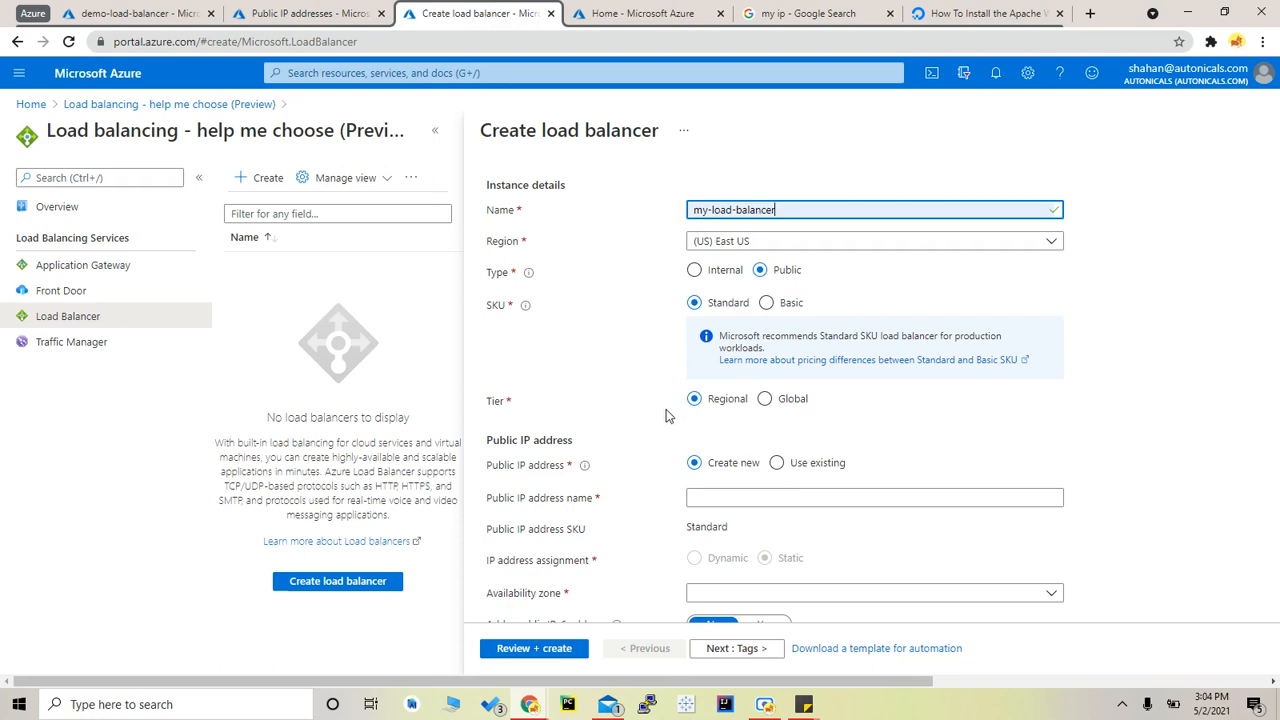
pyautogui.scroll(-1, 666, 417)
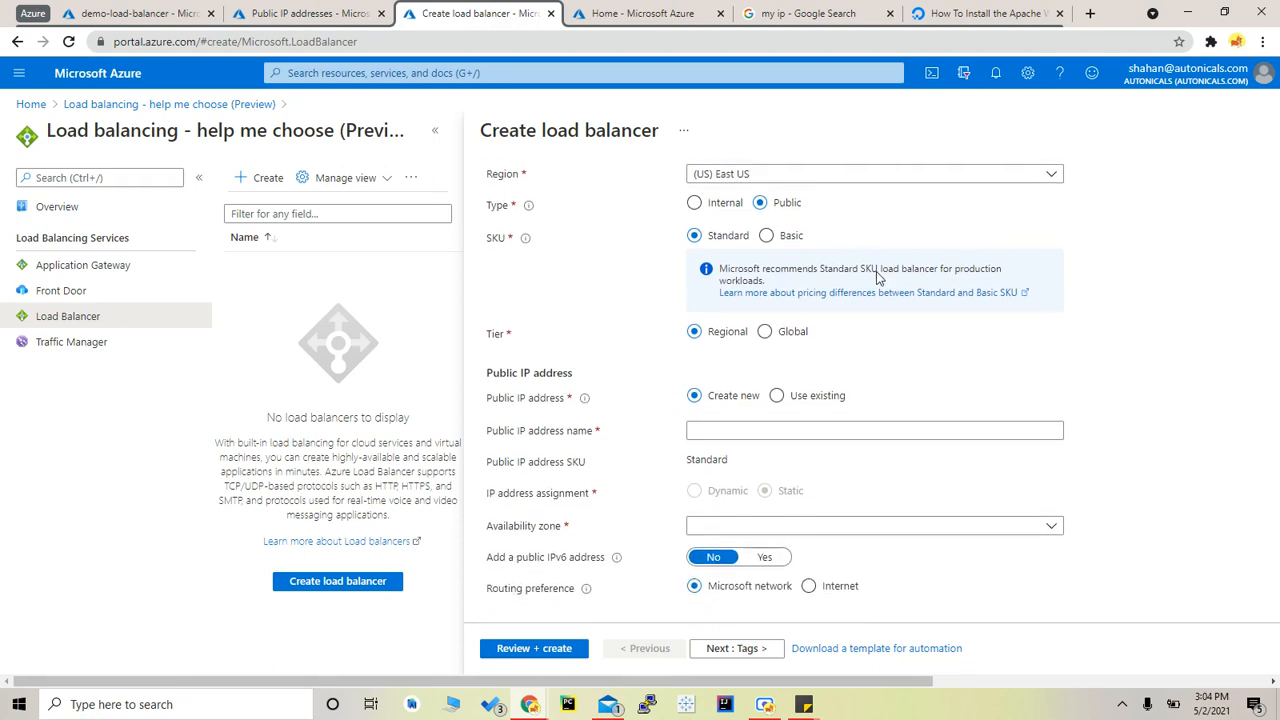
pyautogui.moveTo(583, 400)
pyautogui.scroll(-1, 662, 420)
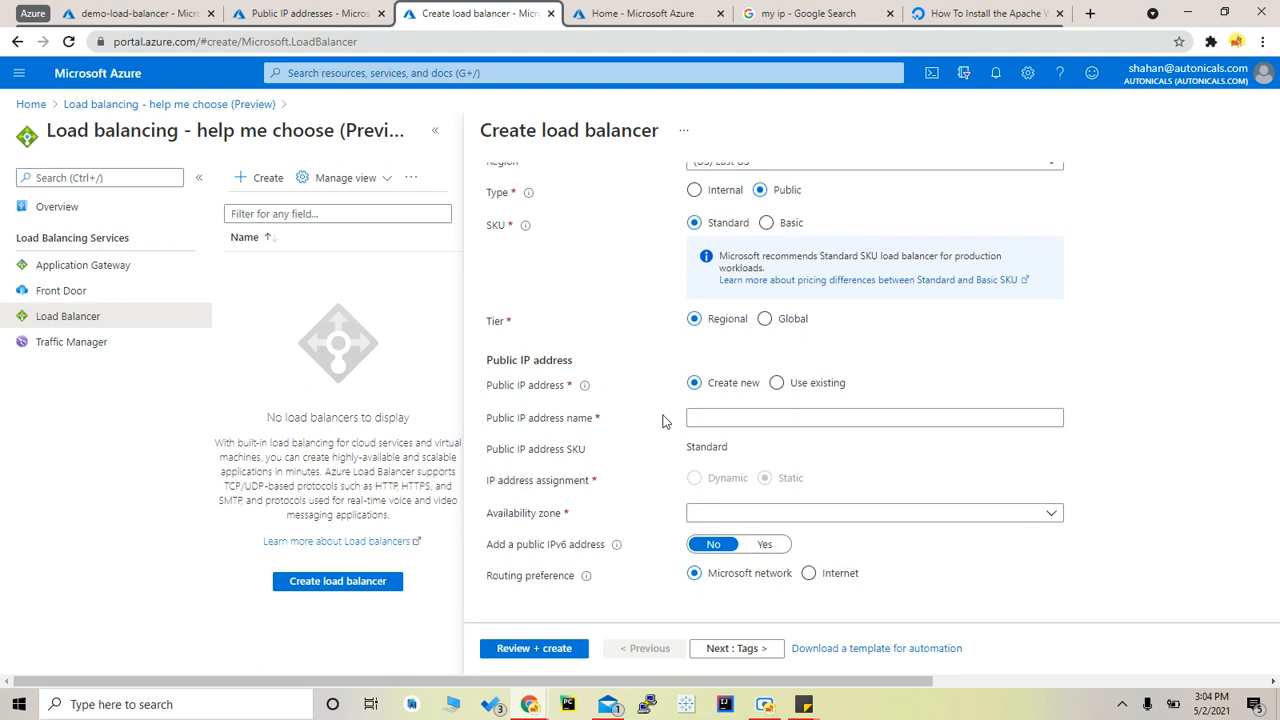
pyautogui.click(806, 385)
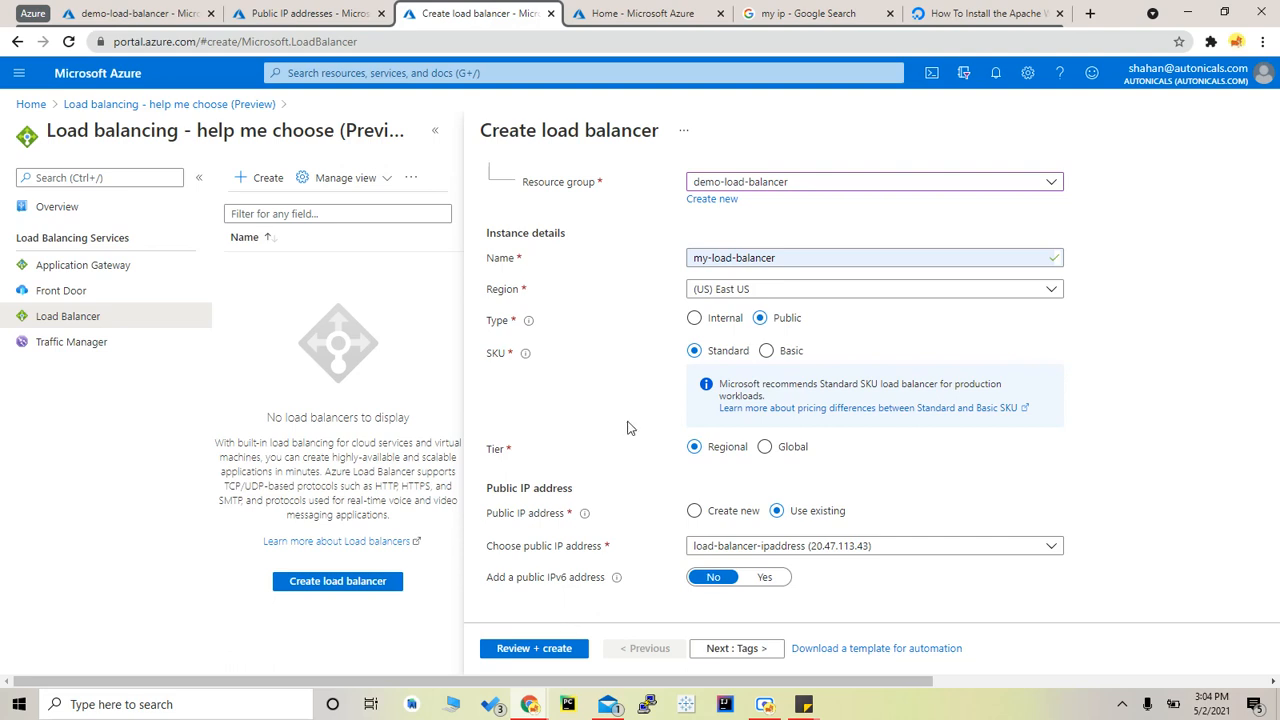
pyautogui.scroll(3, 628, 427)
pyautogui.click(617, 193)
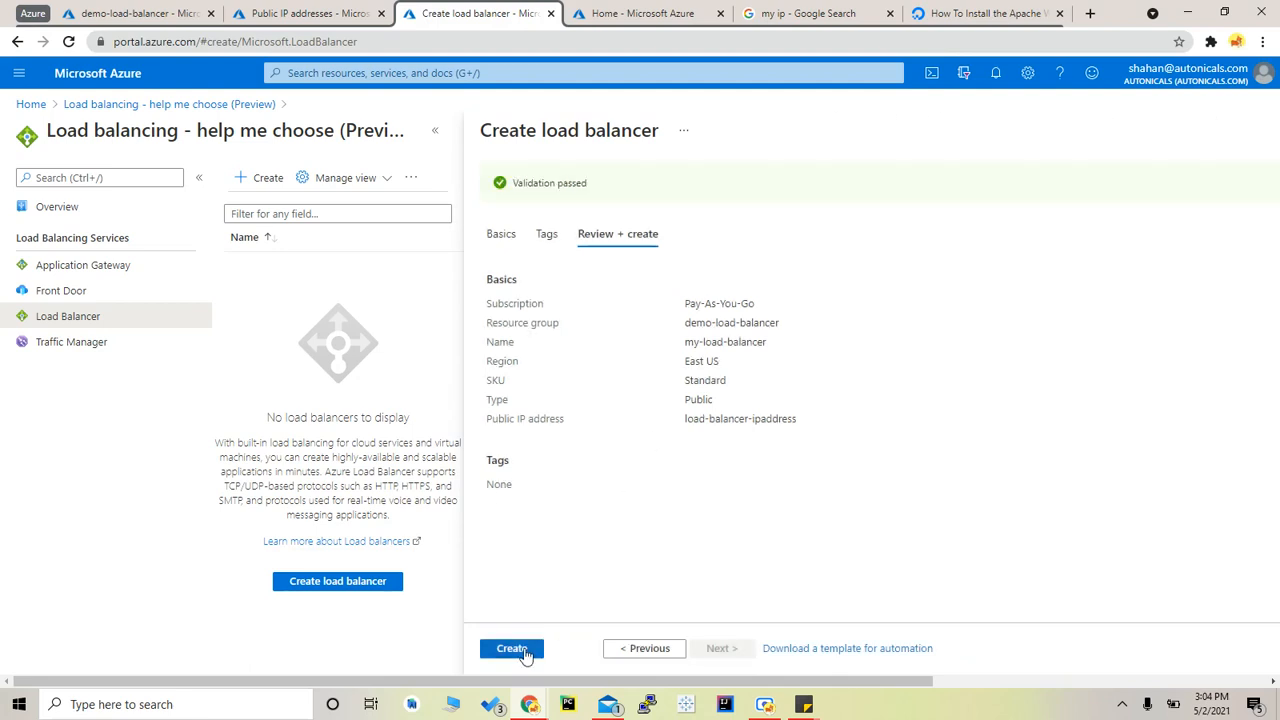
pyautogui.click(515, 650)
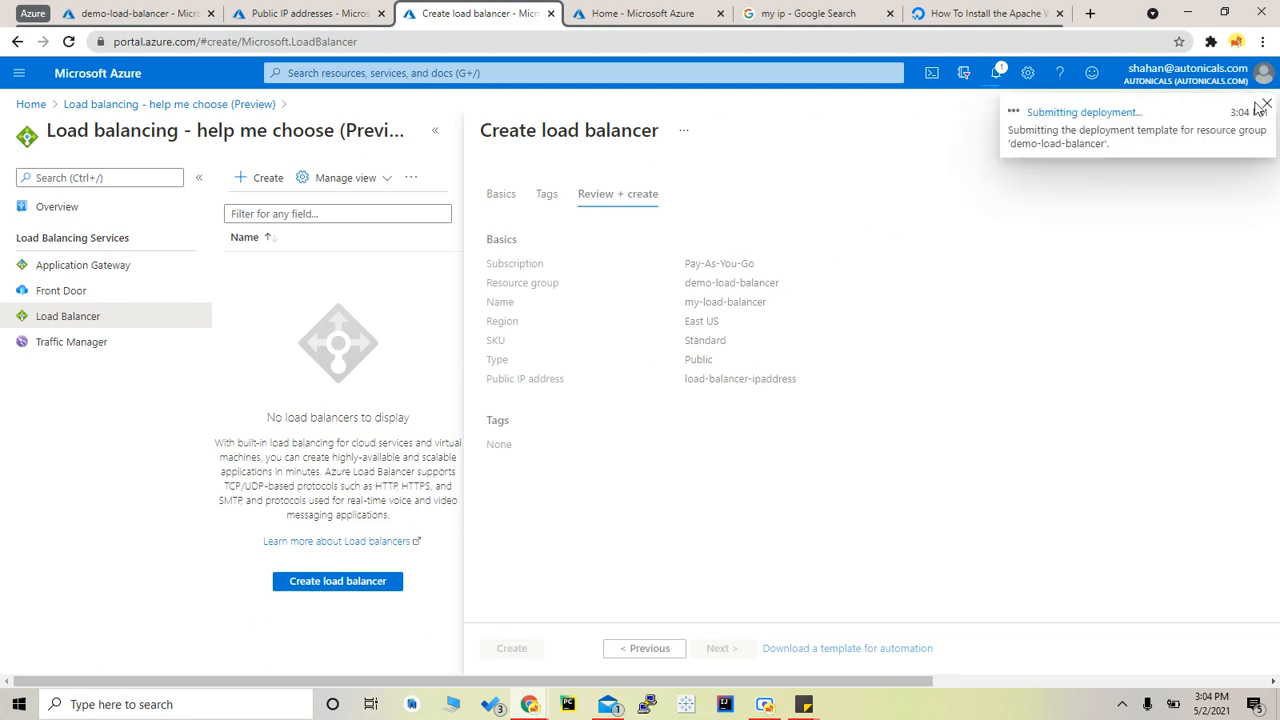
pyautogui.click(1268, 106)
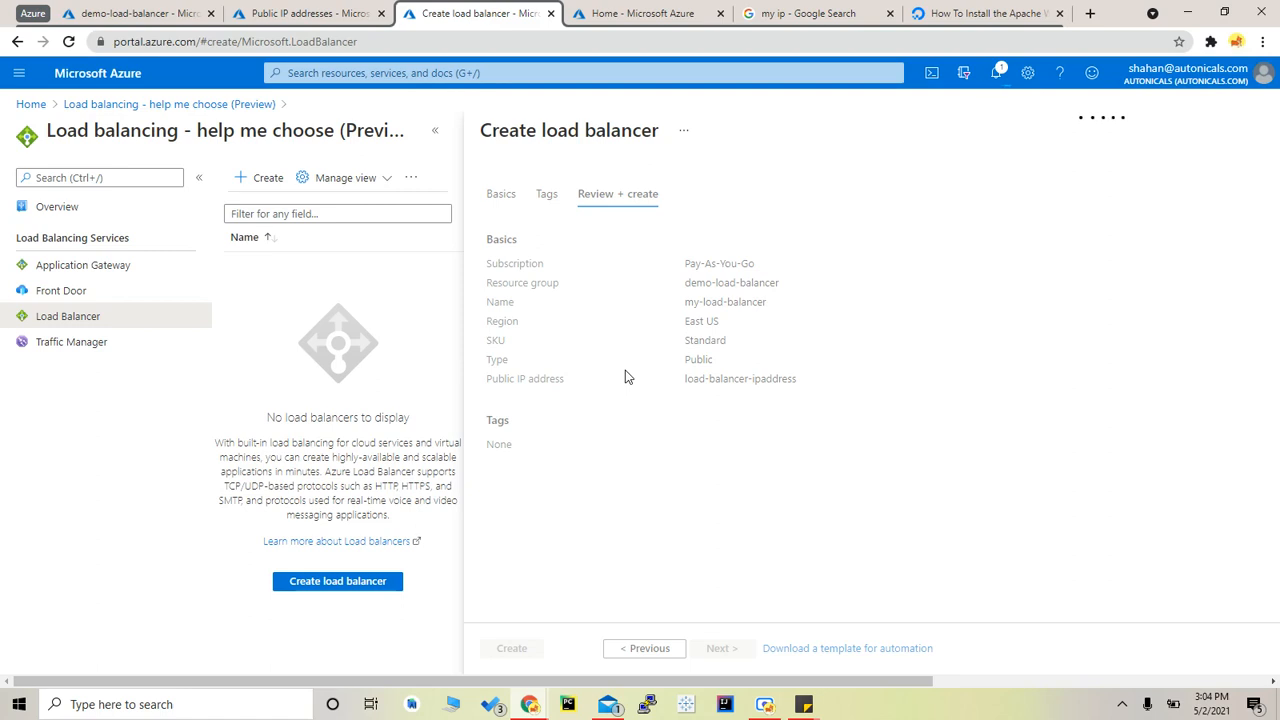
# Step: Start a new virtual machine in the demo-load-balancer resource group and name it vm1
pyautogui.click(625, 13)
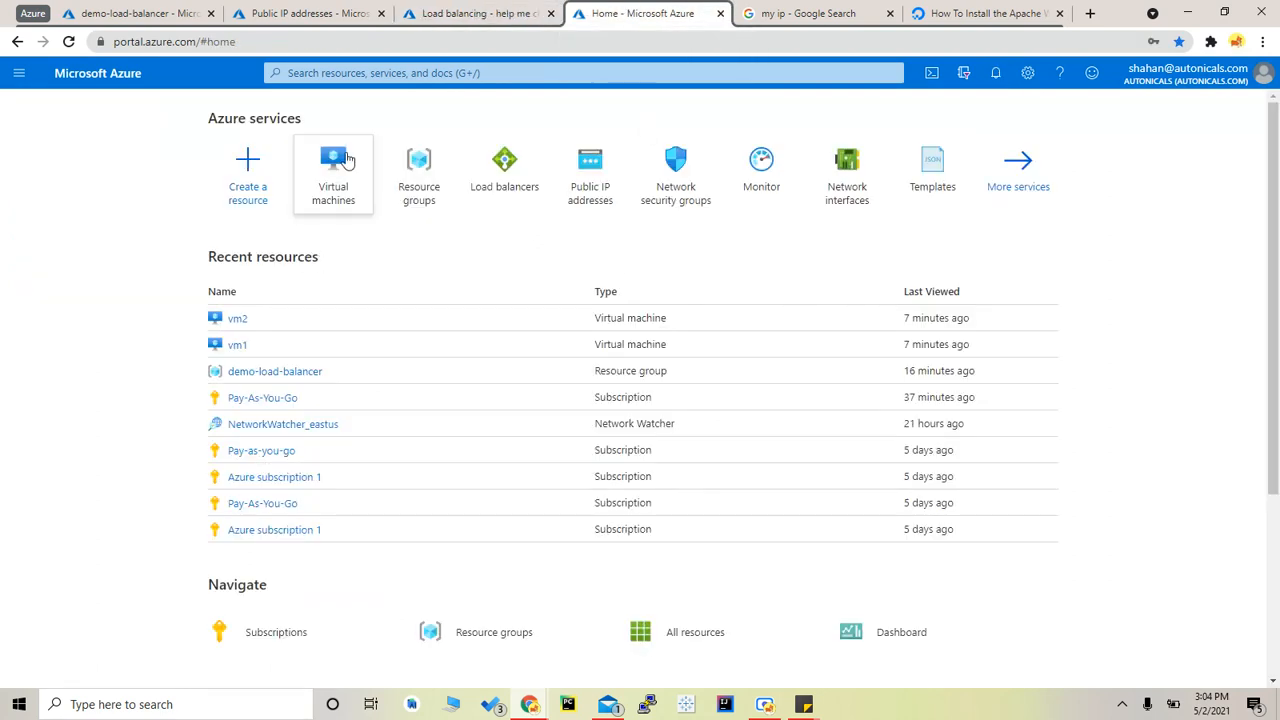
pyautogui.click(340, 162)
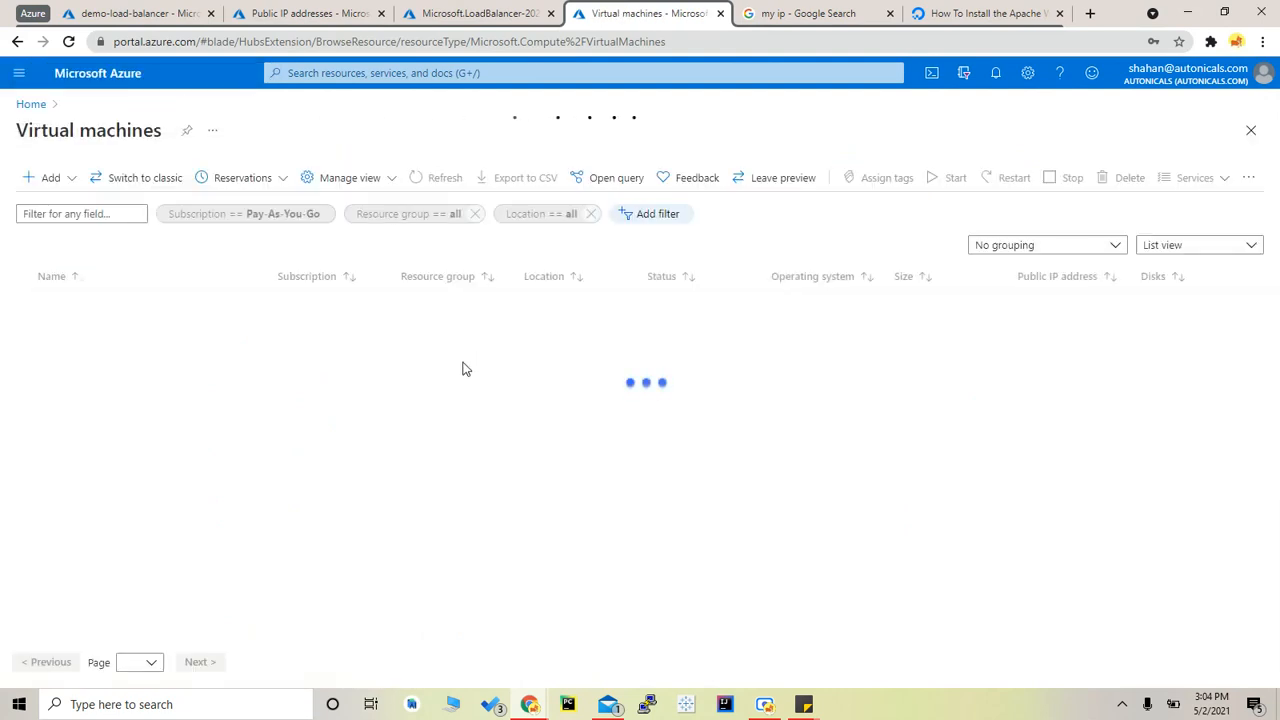
pyautogui.click(62, 188)
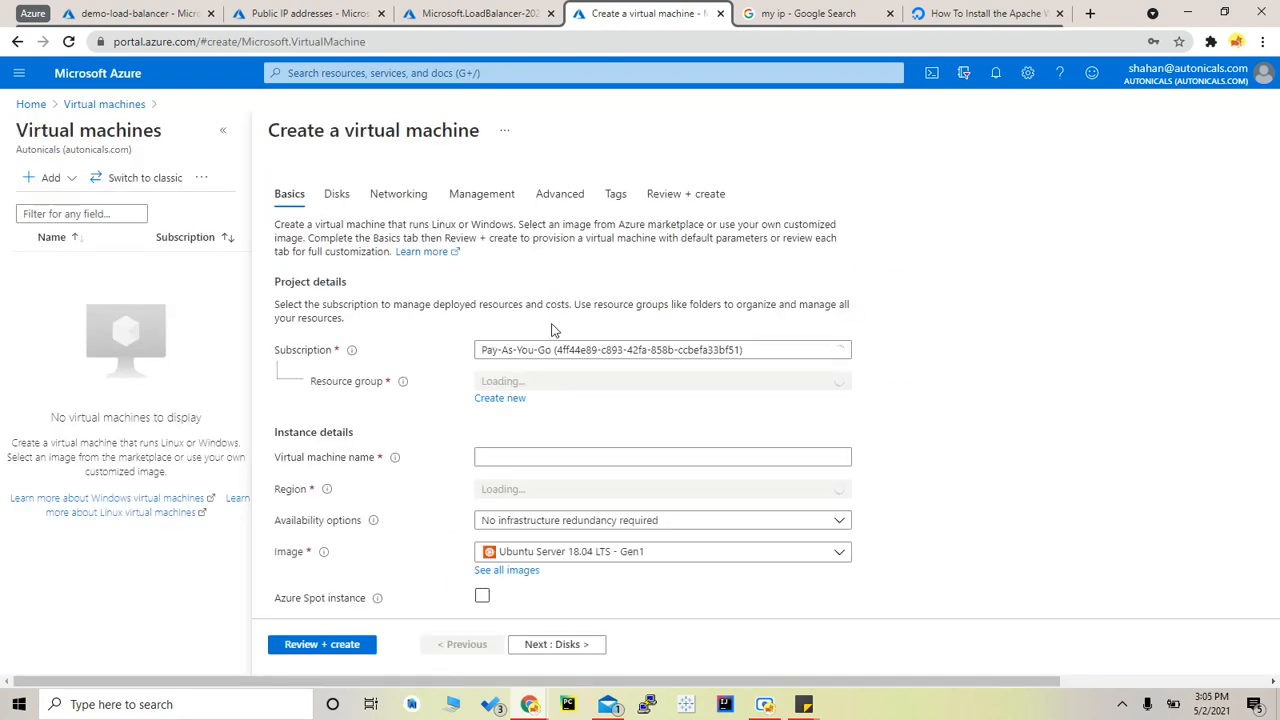
pyautogui.click(586, 383)
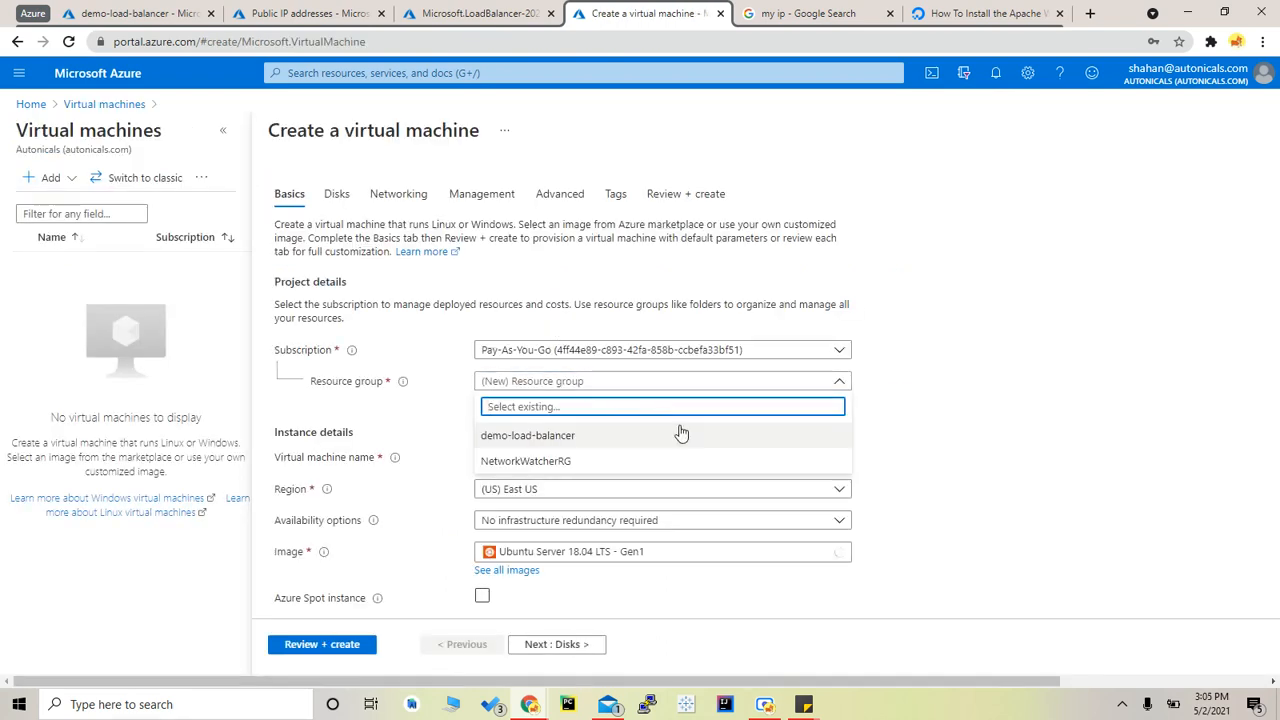
pyautogui.click(680, 435)
pyautogui.click(529, 457)
pyautogui.write('vm')
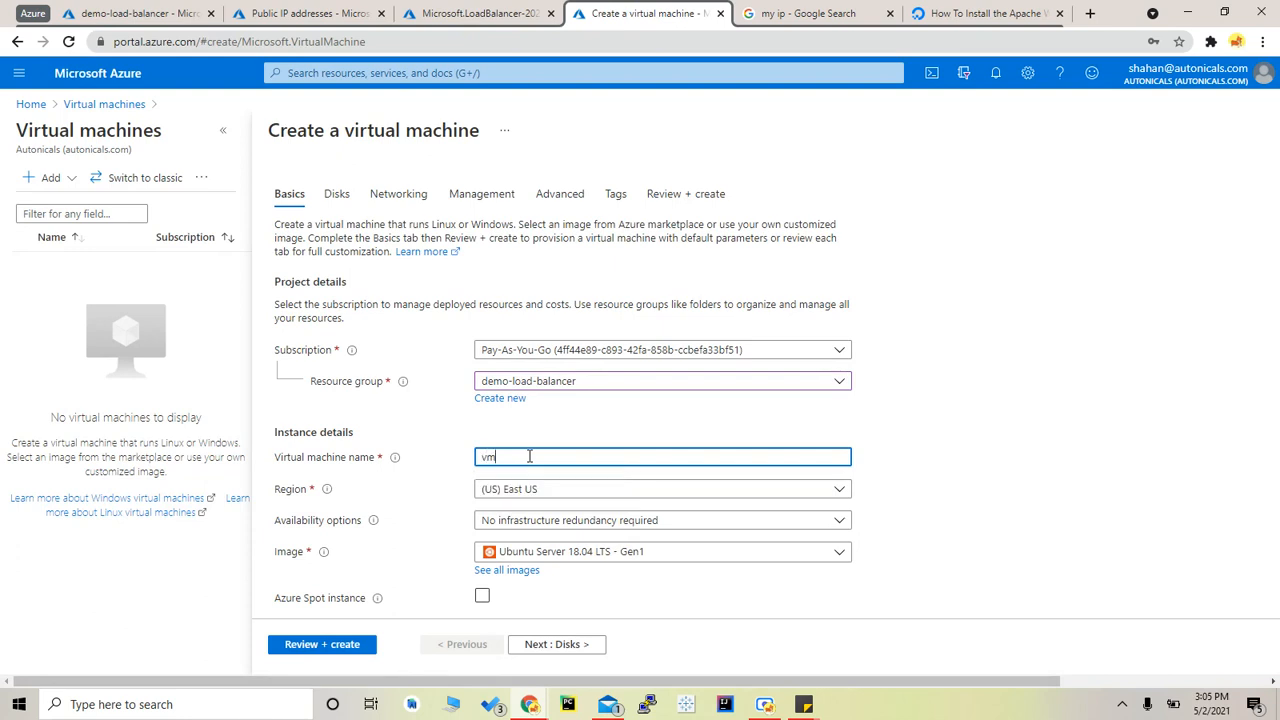
pyautogui.write('1')
pyautogui.click(457, 437)
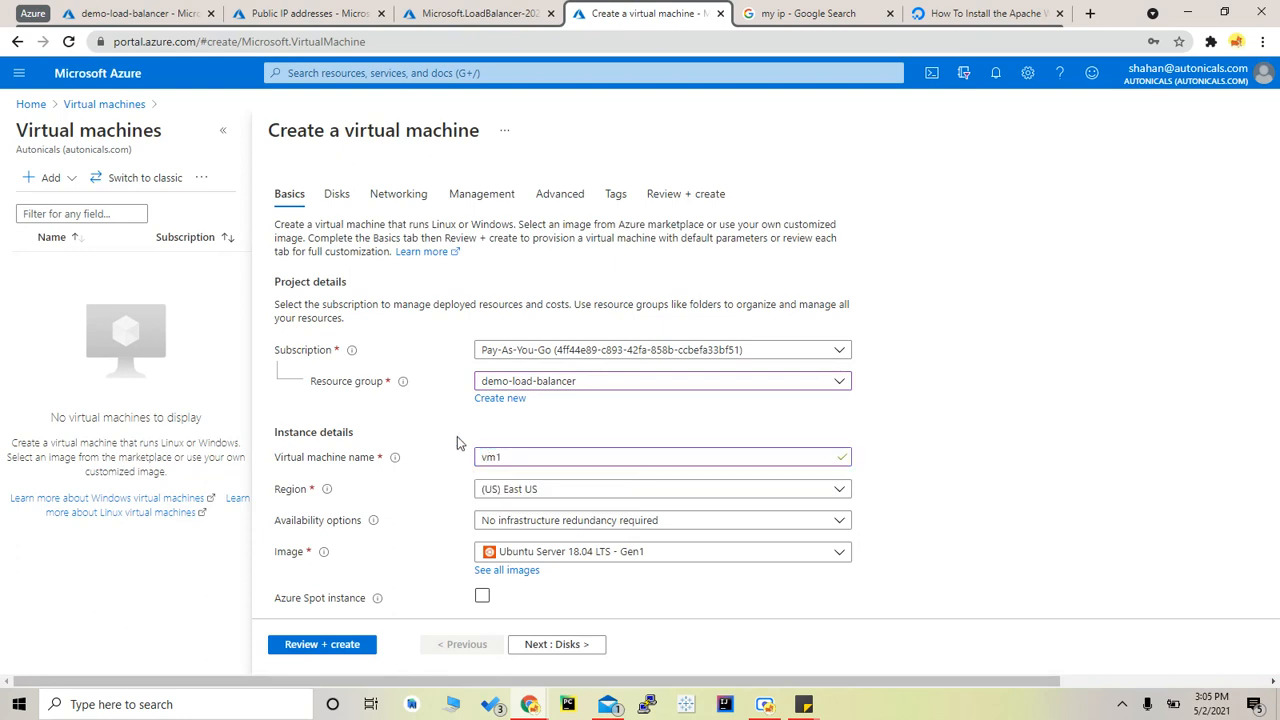
# Step: Look through the operating system images available for vm1 and leave the image selection as it is
pyautogui.scroll(-3, 457, 437)
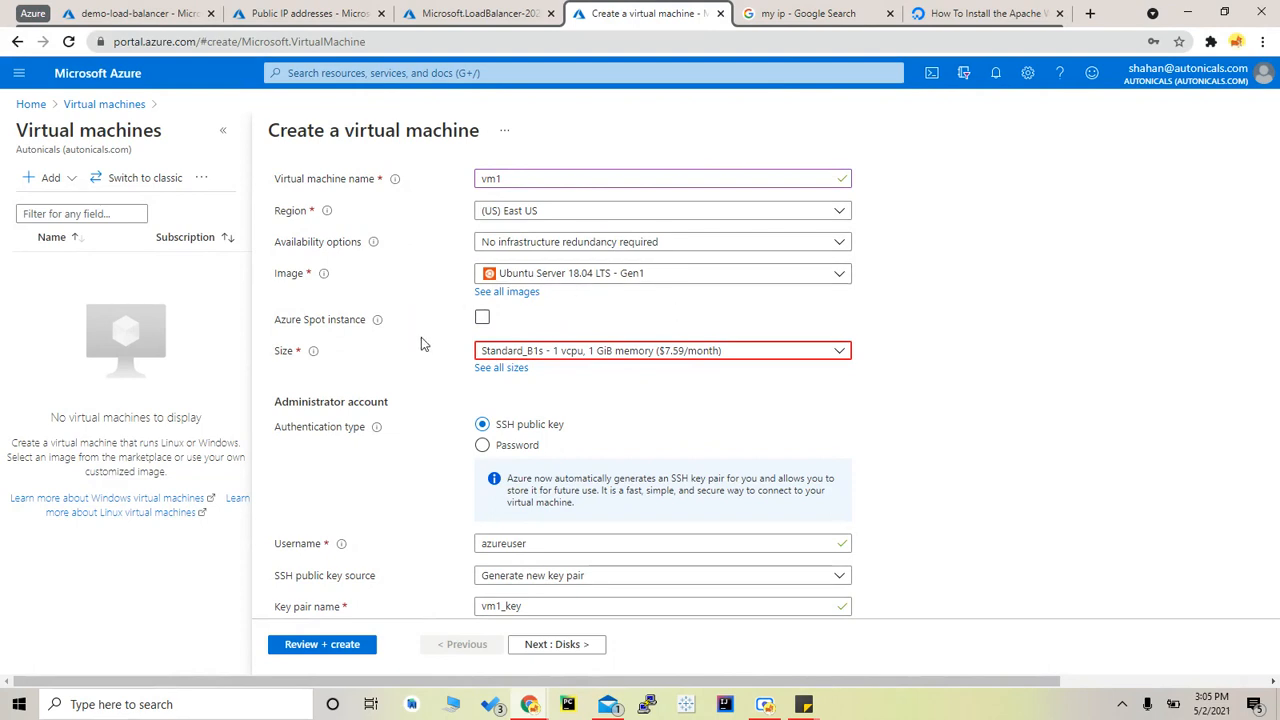
pyautogui.click(592, 278)
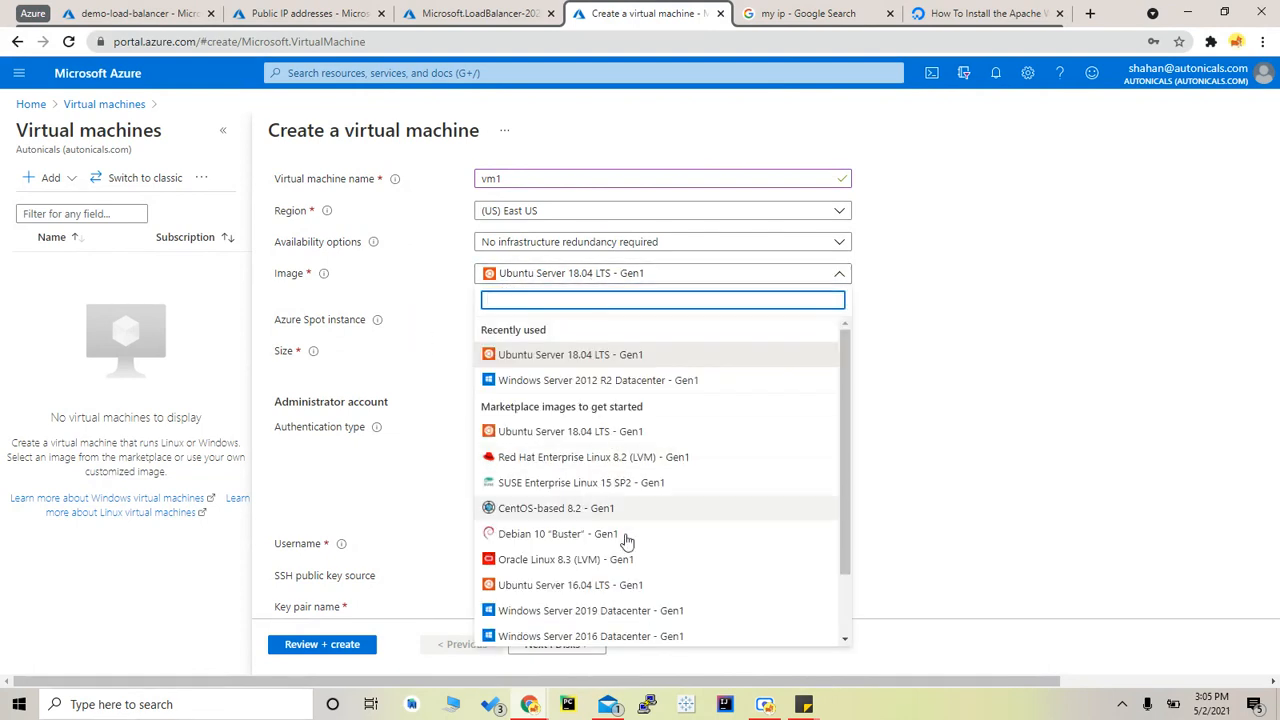
pyautogui.click(455, 352)
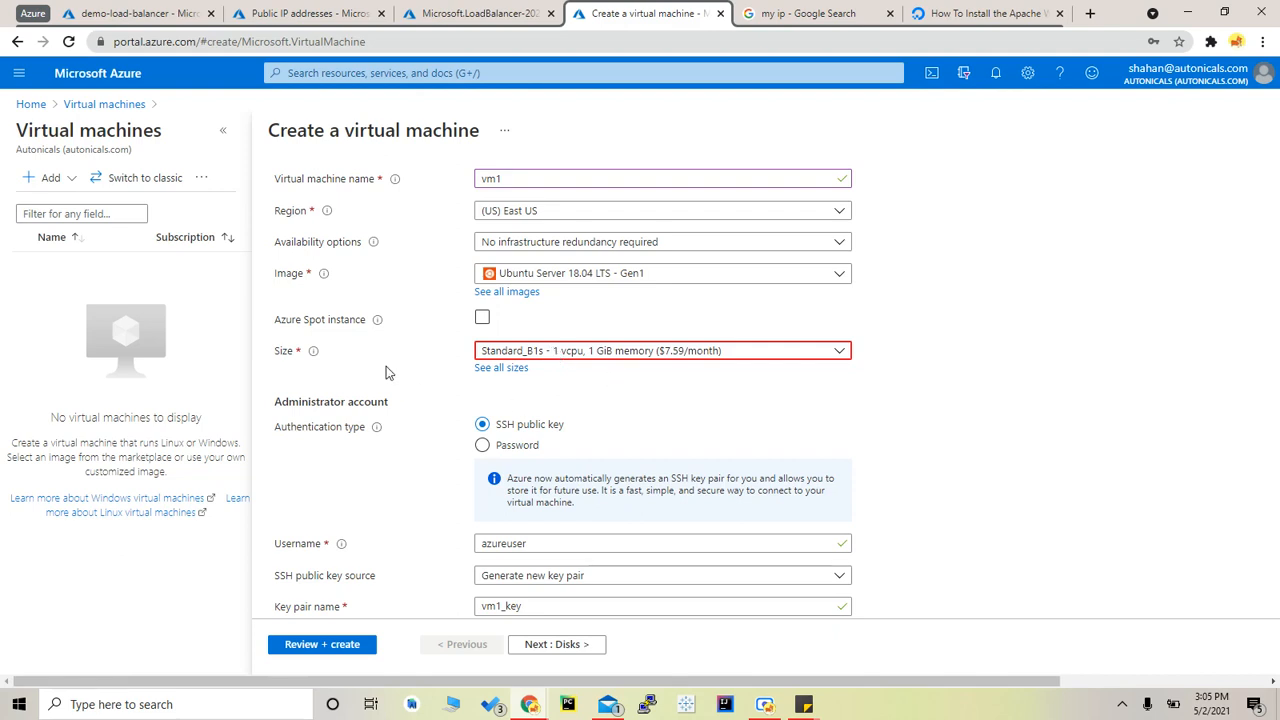
# Step: Set the administrator account to Password authentication with the username autonicals
pyautogui.scroll(-2, 470, 428)
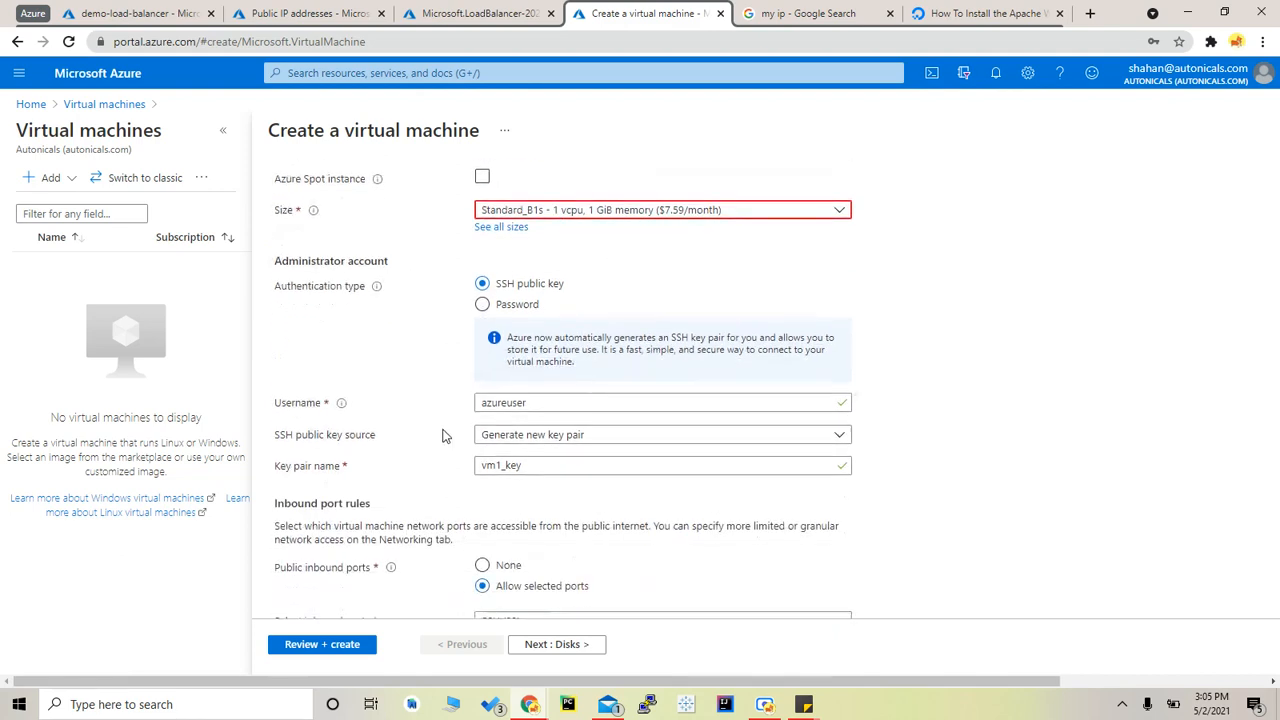
pyautogui.click(500, 306)
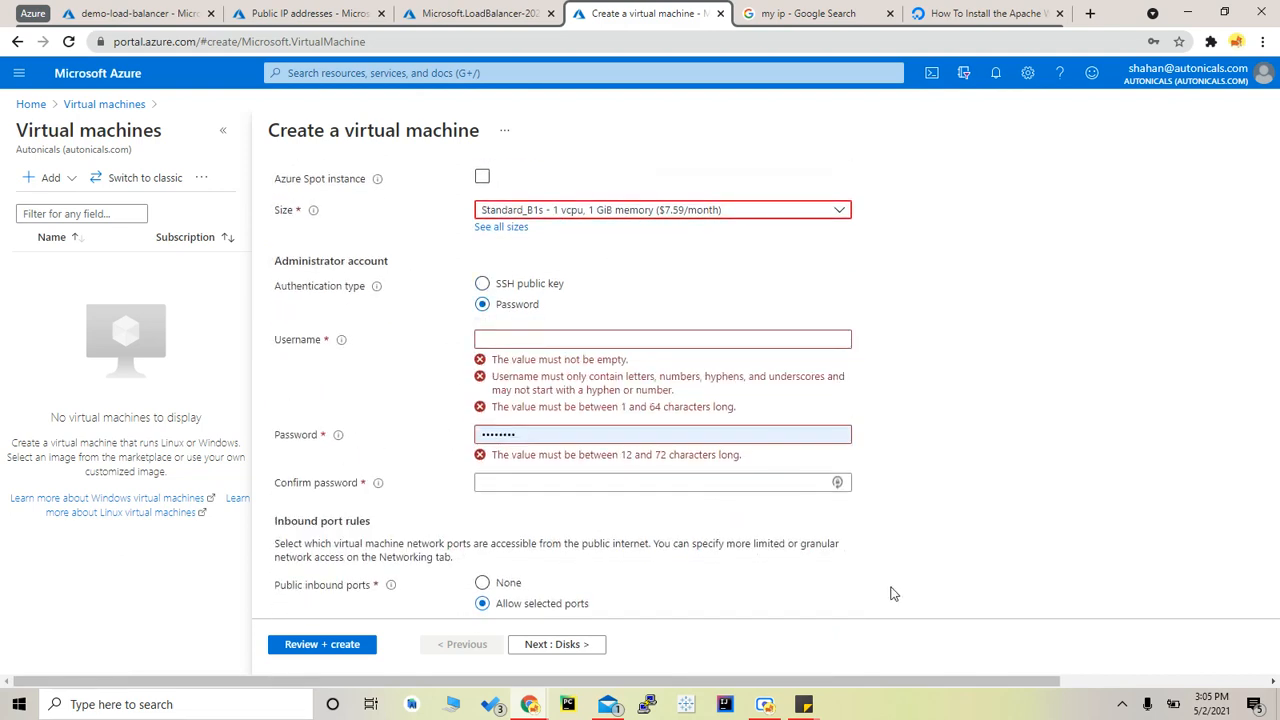
pyautogui.click(638, 339)
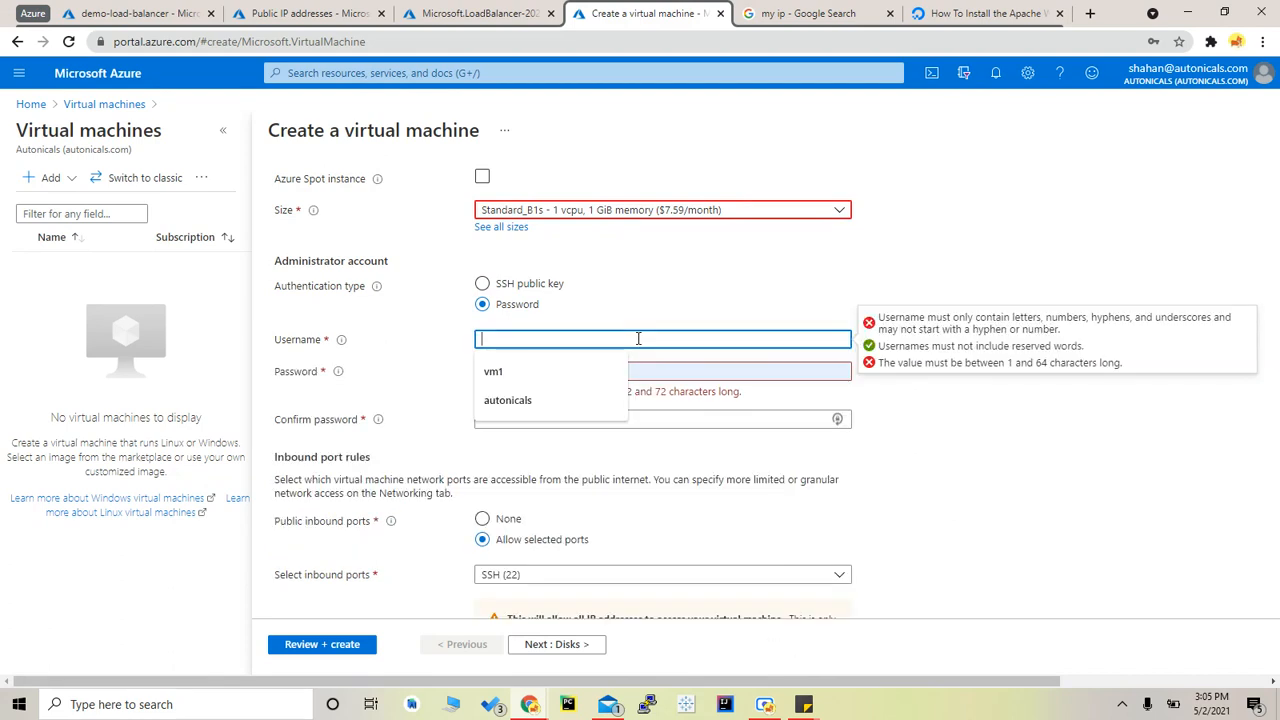
pyautogui.write('autonicals')
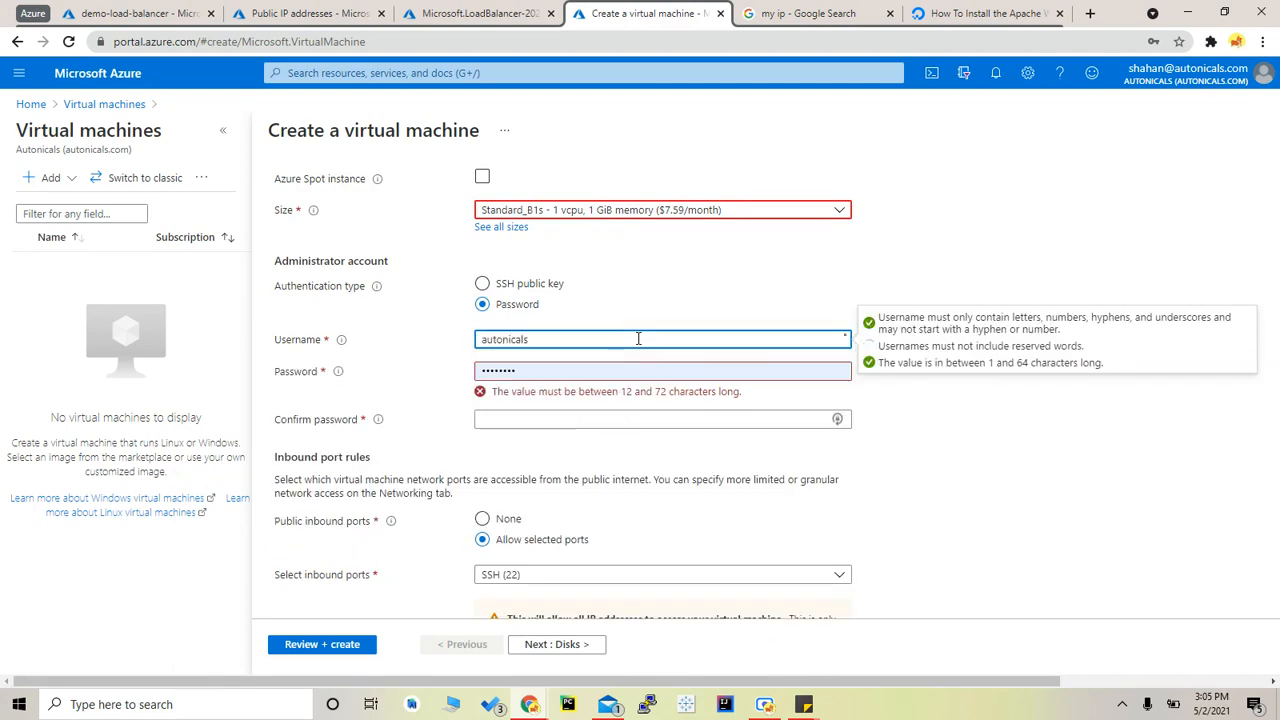
# Step: Copy the saved password from Sticky Notes and enter it as the administrator password and its confirmation for vm1
pyautogui.moveTo(805, 707)
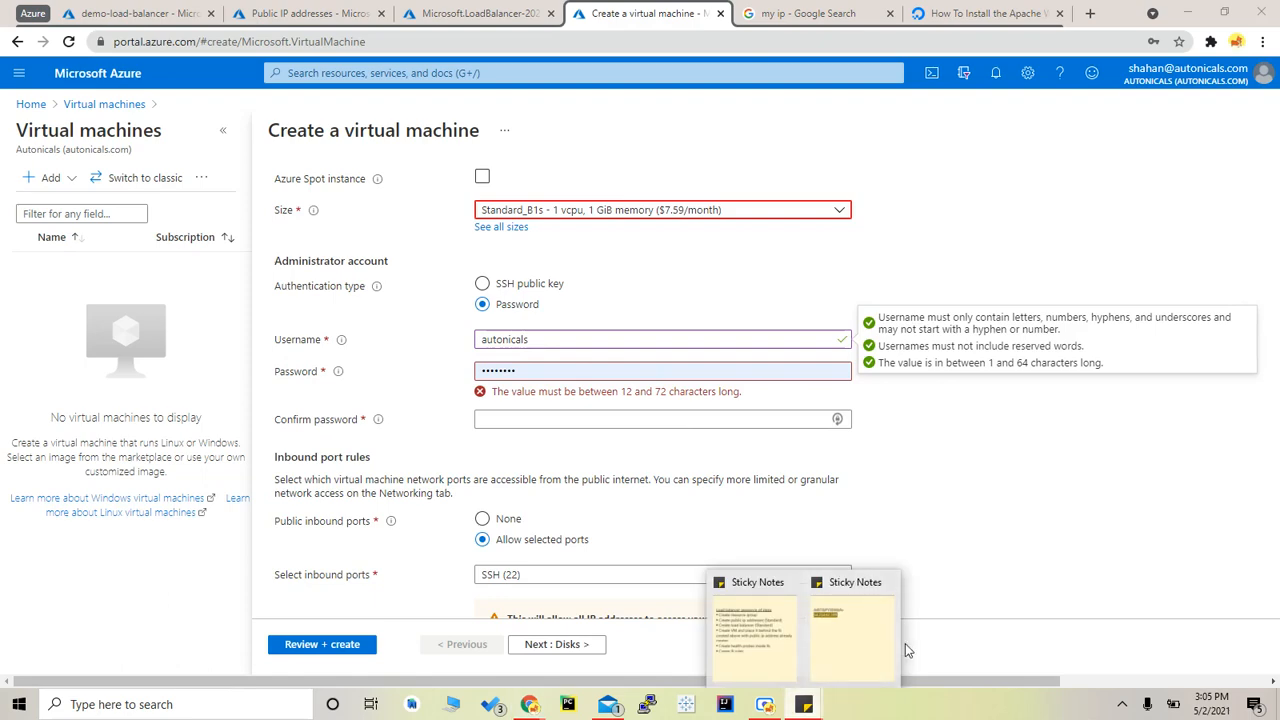
pyautogui.click(860, 630)
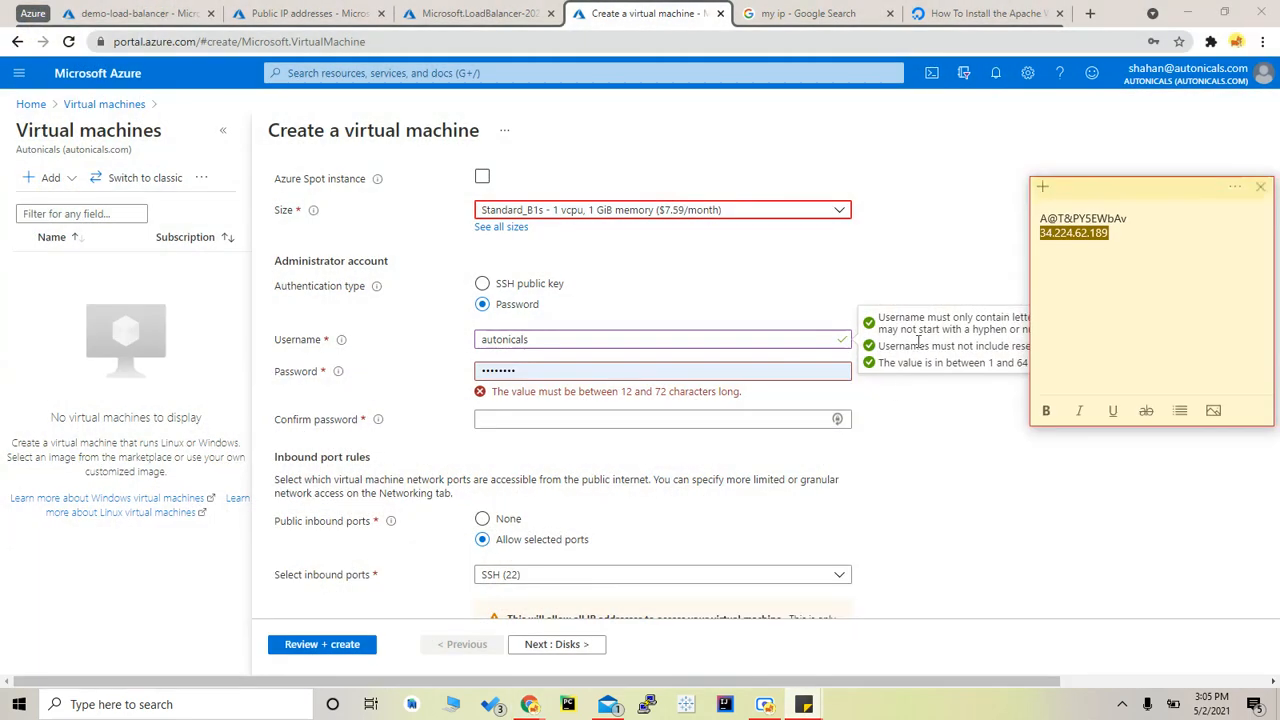
pyautogui.click(1126, 227)
pyautogui.moveTo(1126, 227); pyautogui.dragTo(1040, 220)
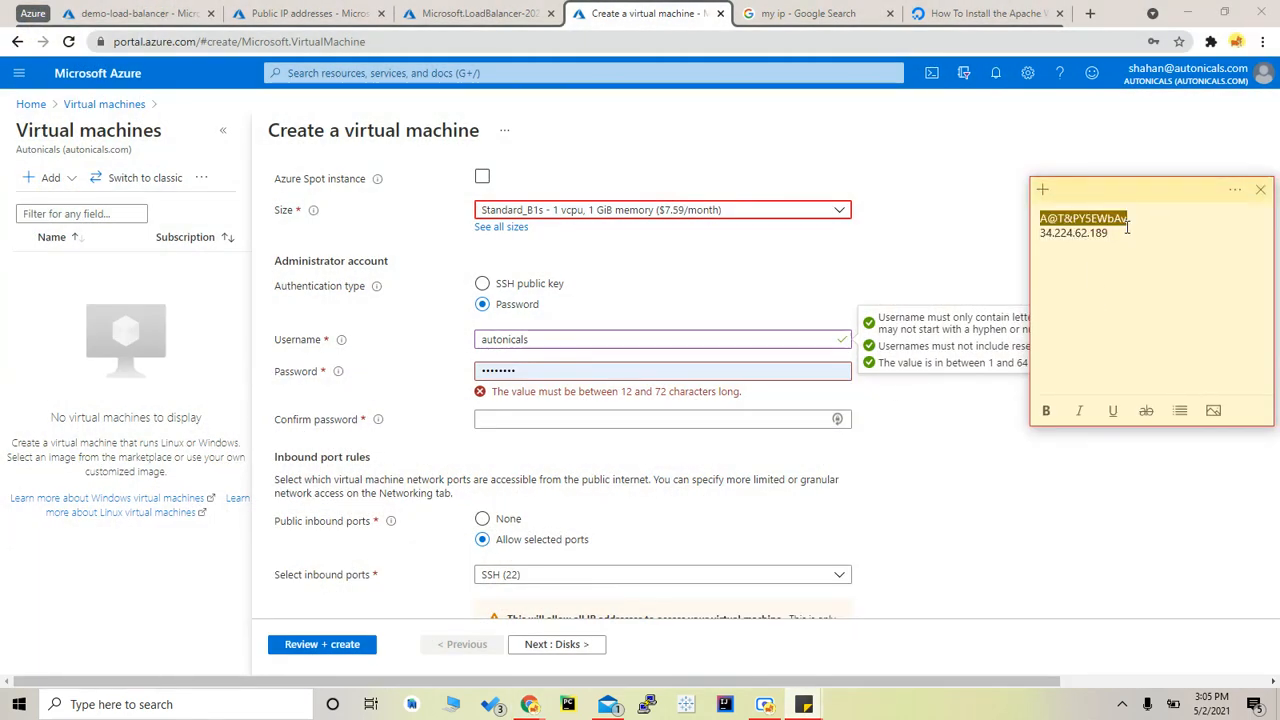
pyautogui.click(707, 380)
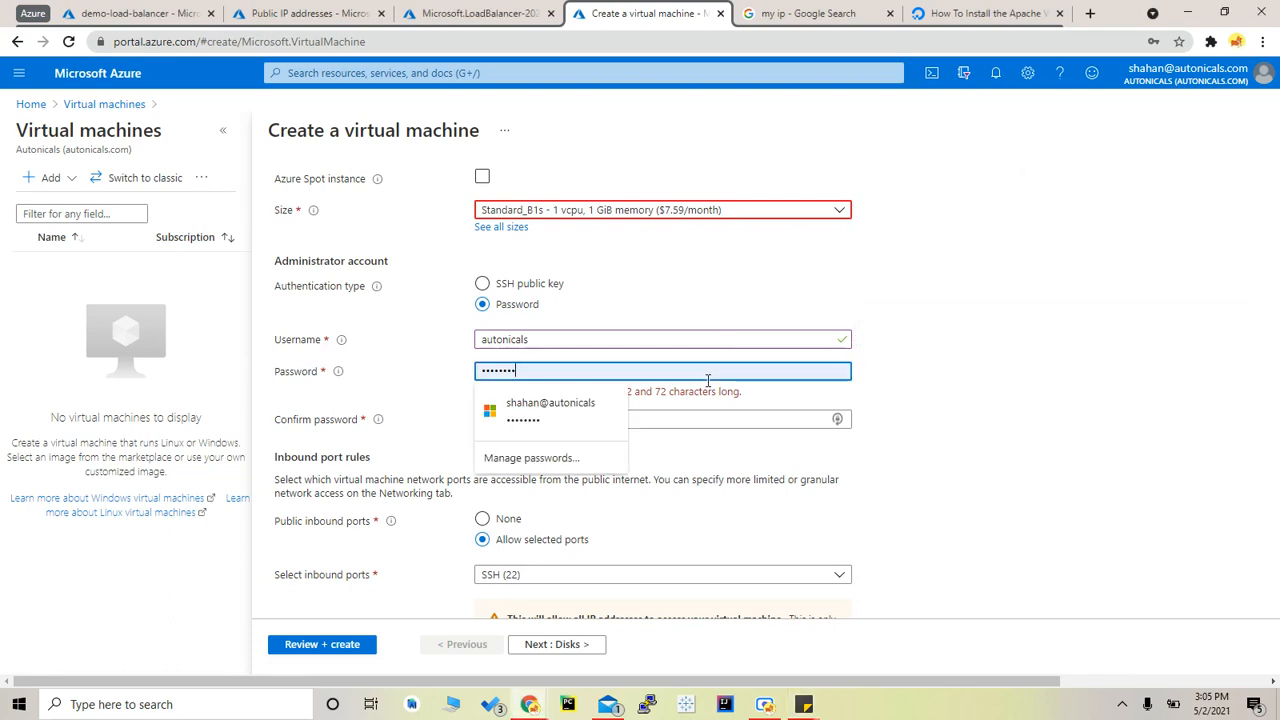
pyautogui.hotkey('ctrl', 'a')
pyautogui.hotkey('ctrl', 'v')
pyautogui.click(656, 400)
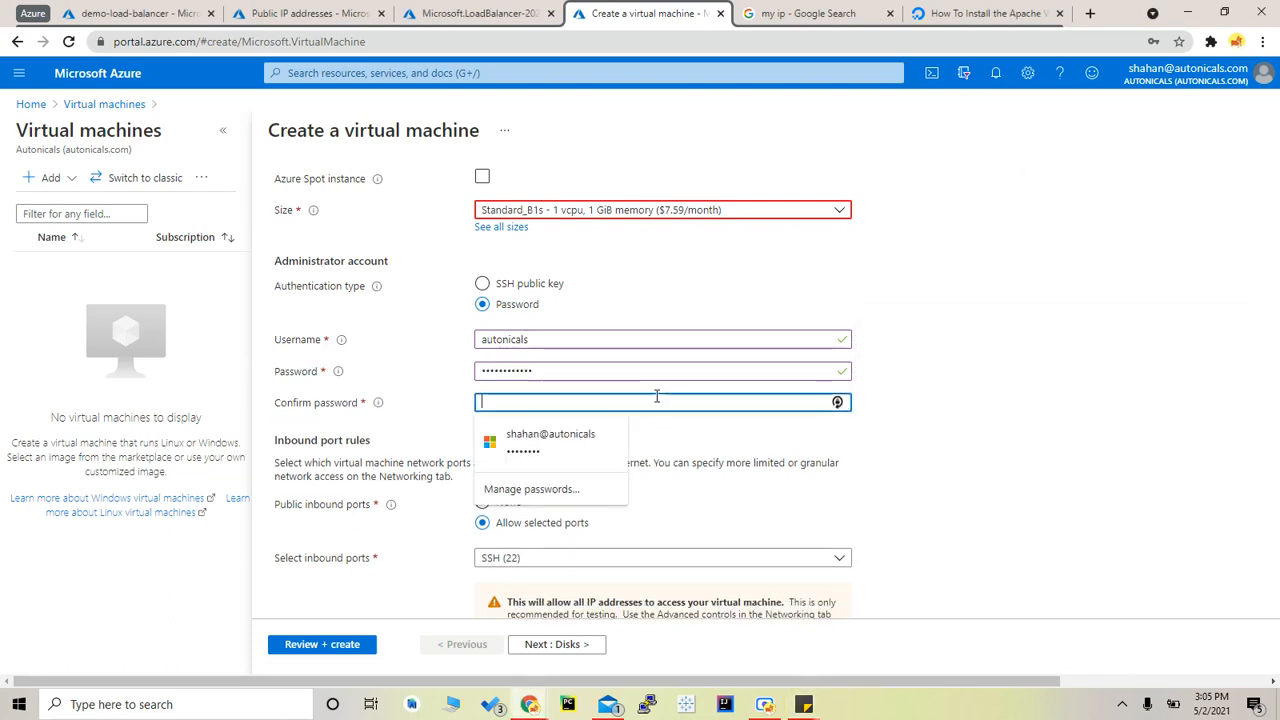
pyautogui.hotkey('ctrl', 'v')
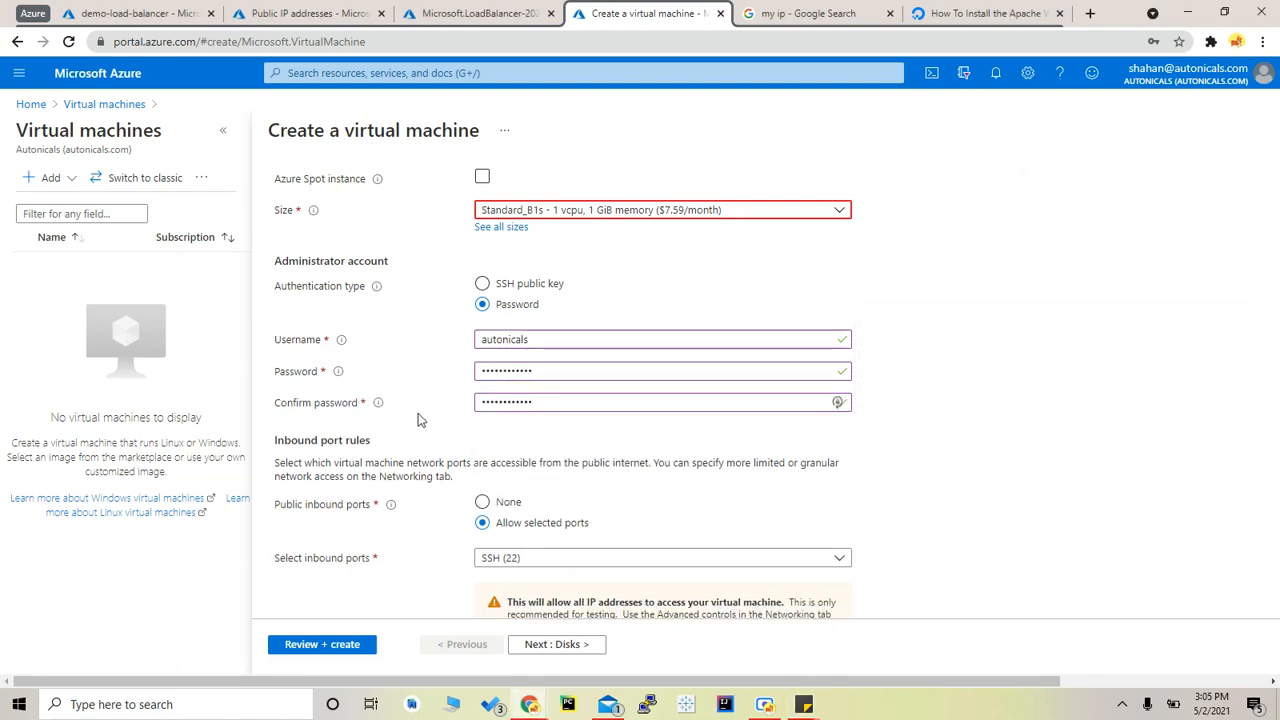
# Step: Set the virtual machine's public inbound ports to None and review the basic settings
pyautogui.scroll(-1, 418, 430)
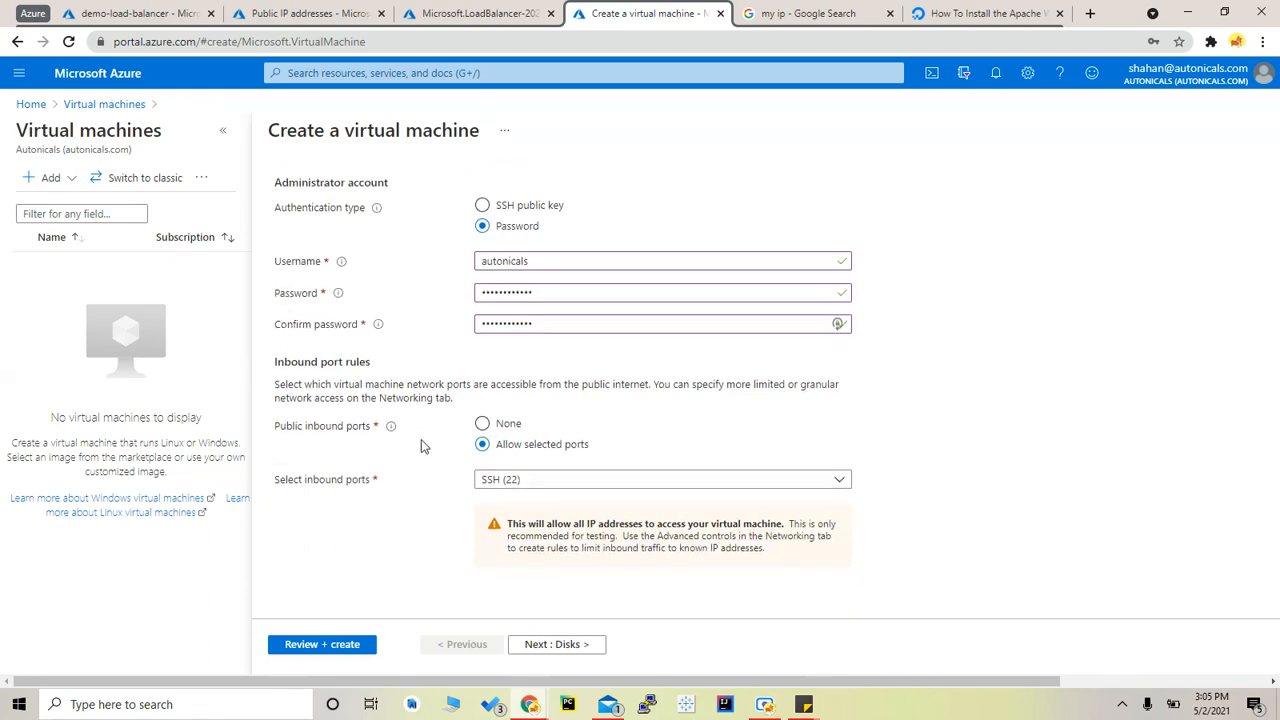
pyautogui.click(482, 423)
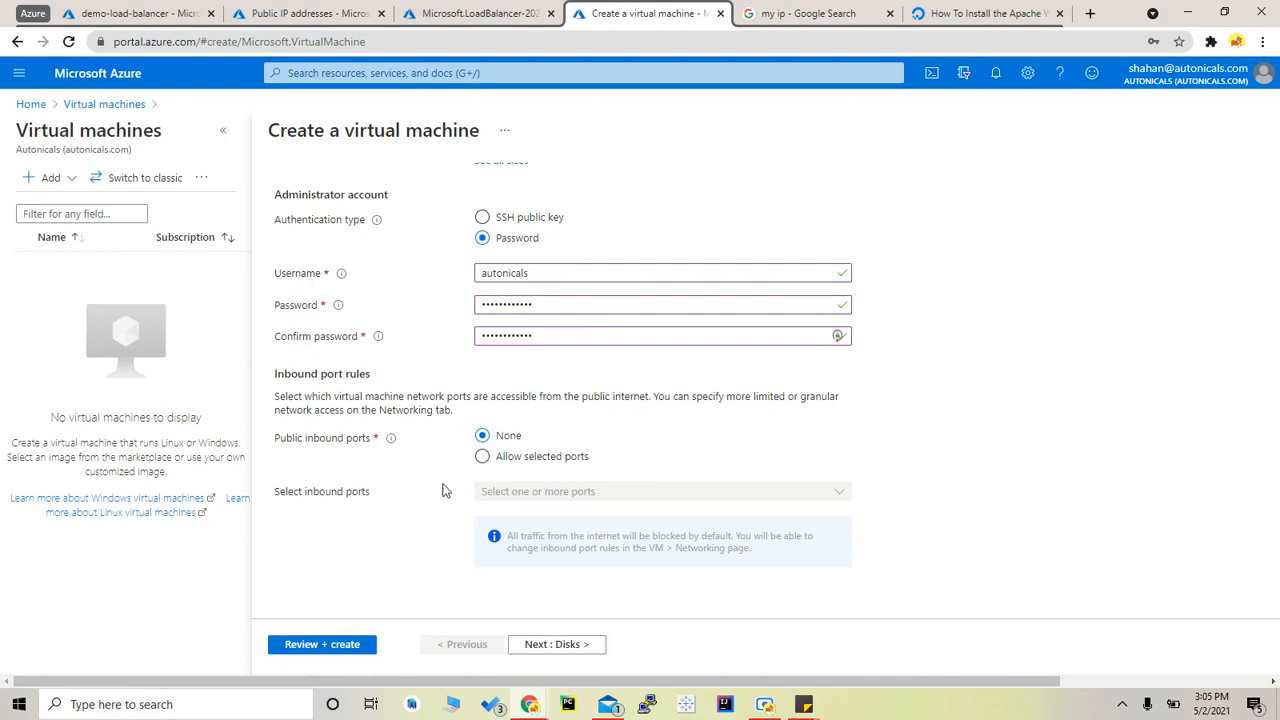
pyautogui.scroll(8, 445, 490)
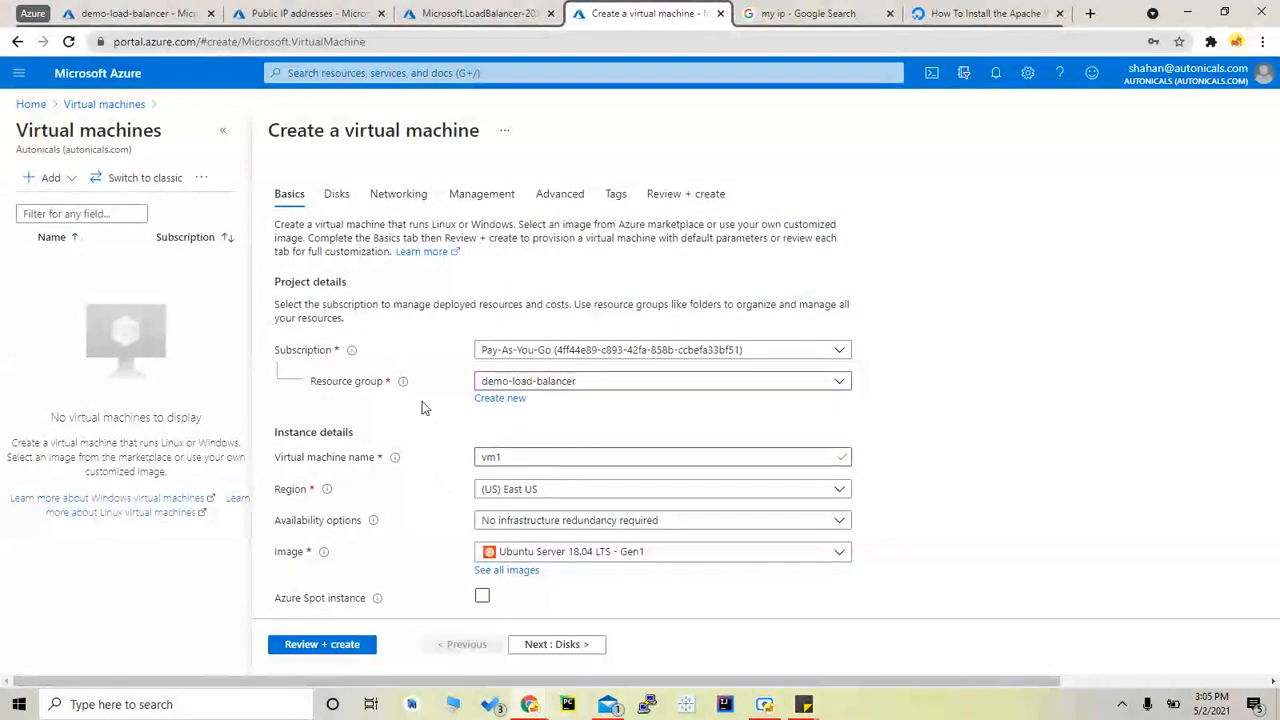
pyautogui.scroll(-3, 422, 407)
pyautogui.scroll(3, 422, 401)
# Step: Set the OS disk type of vm1 to Standard HDD
pyautogui.click(338, 195)
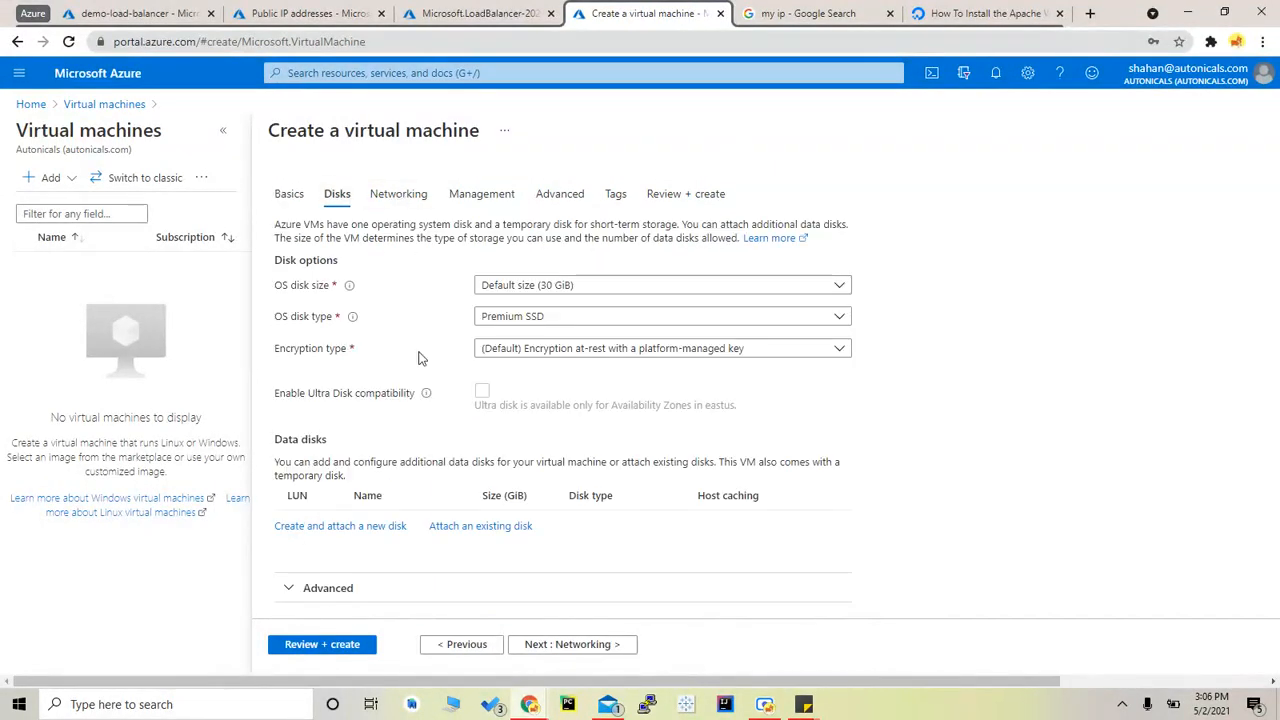
pyautogui.click(620, 318)
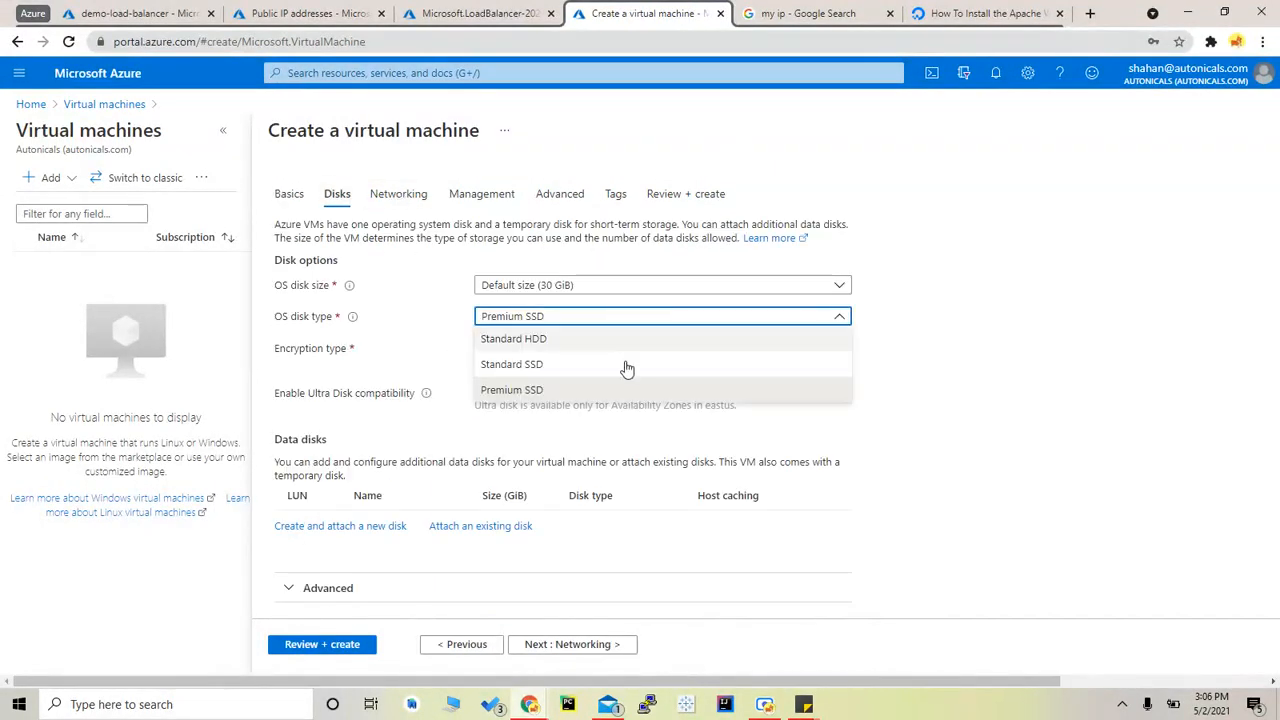
pyautogui.click(622, 337)
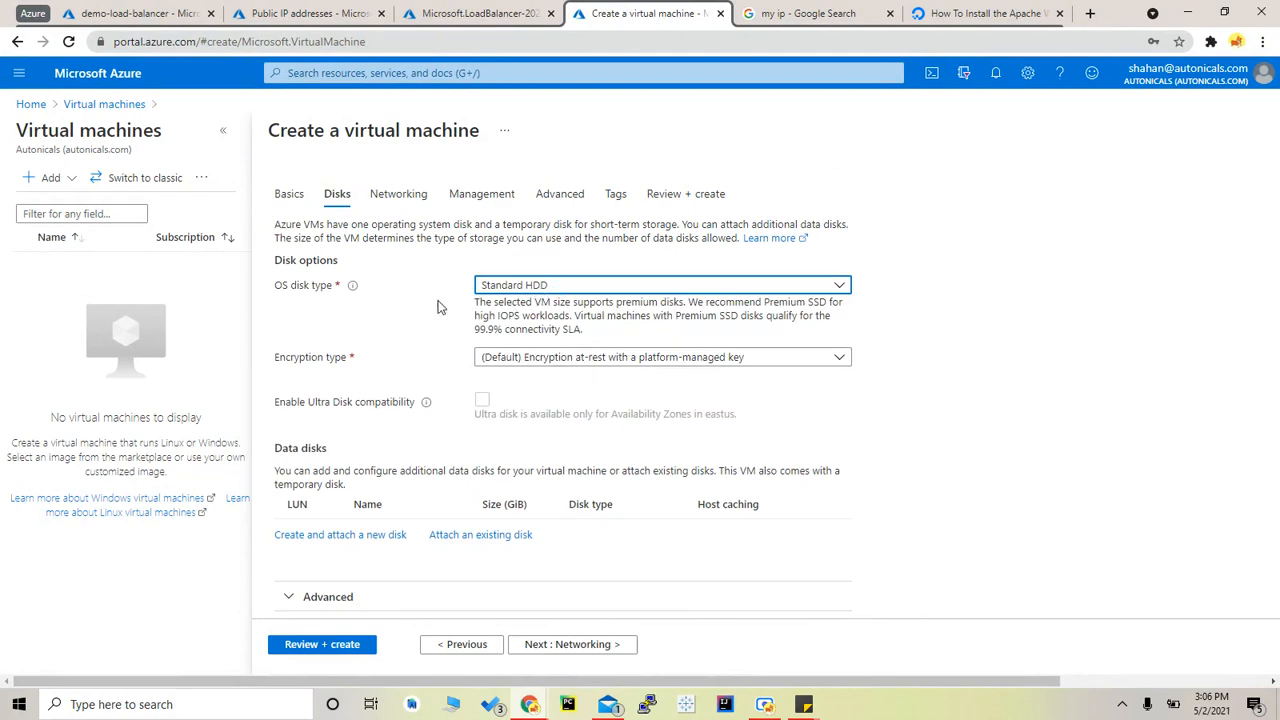
pyautogui.click(498, 289)
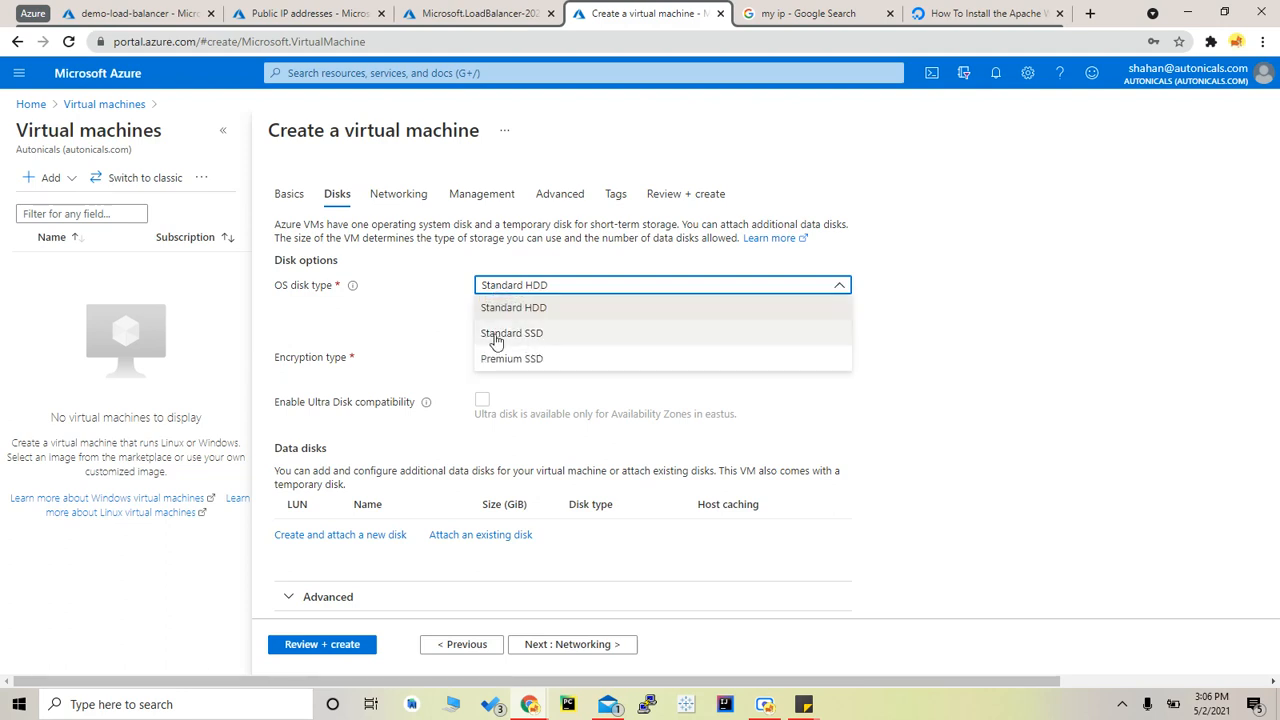
pyautogui.click(390, 306)
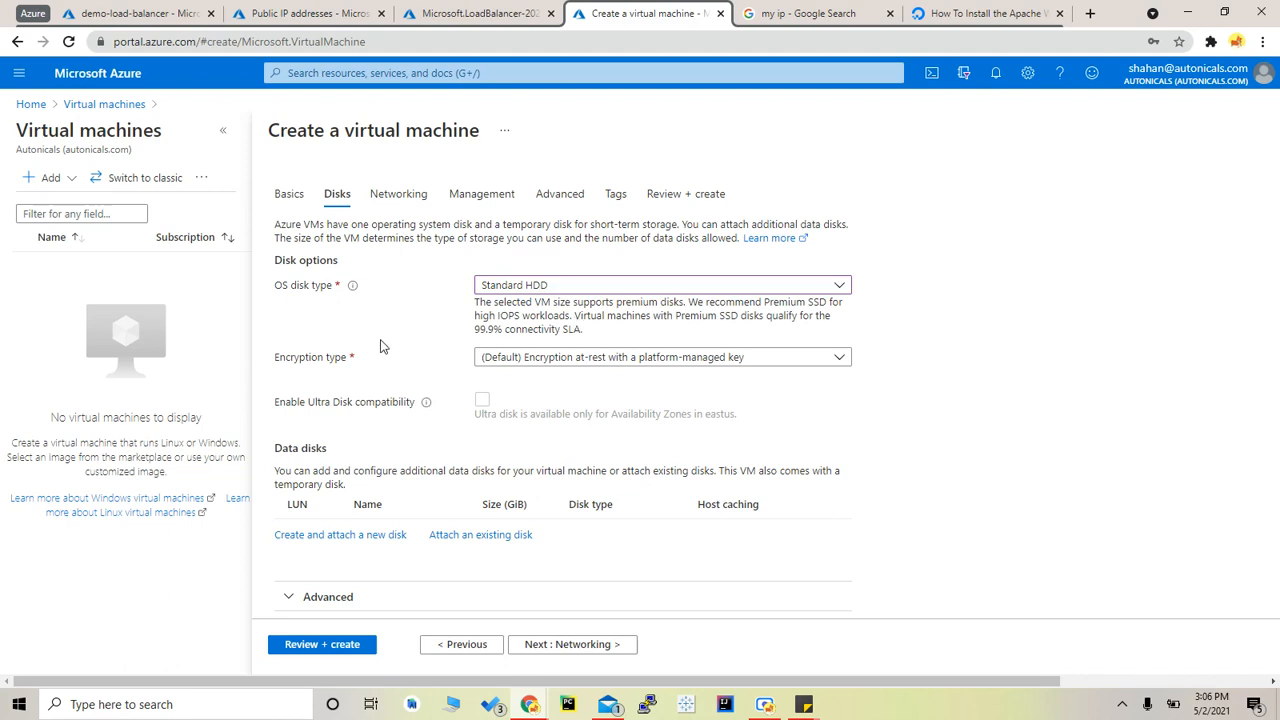
# Step: Choose the Advanced NIC network security group for vm1 and assign the existing public IP vm1-ipaddress
pyautogui.click(420, 193)
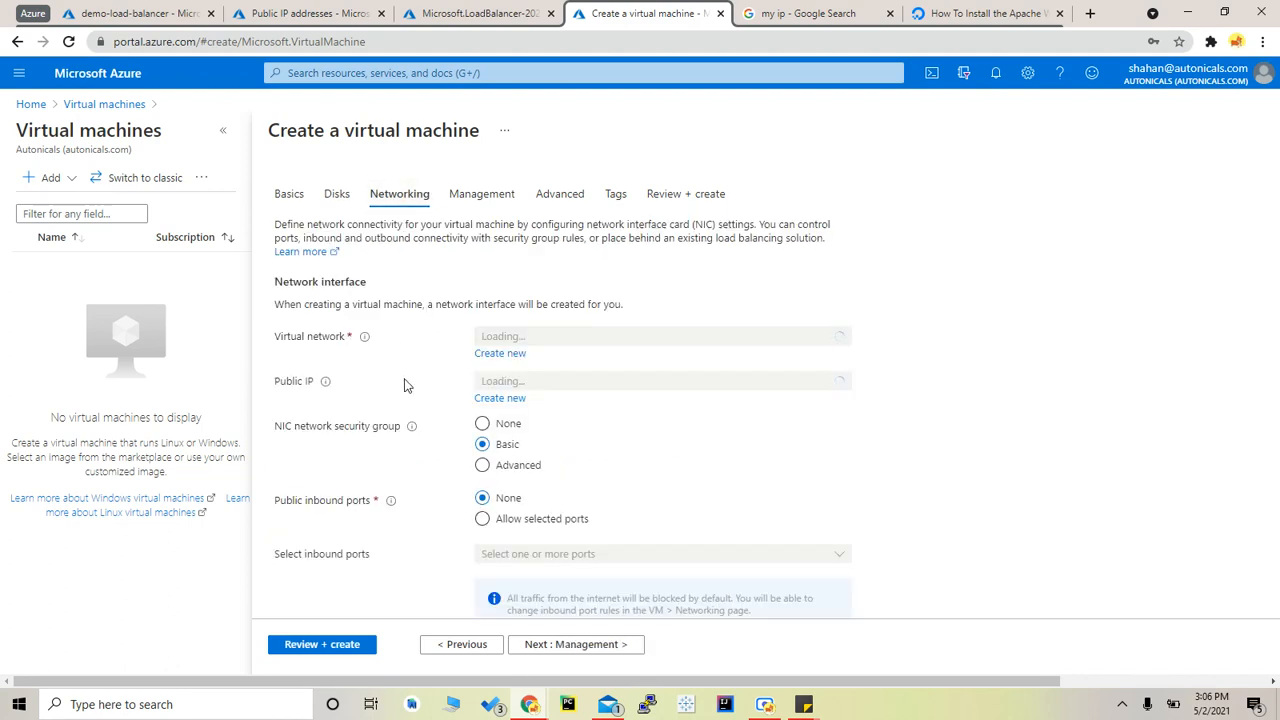
pyautogui.click(505, 501)
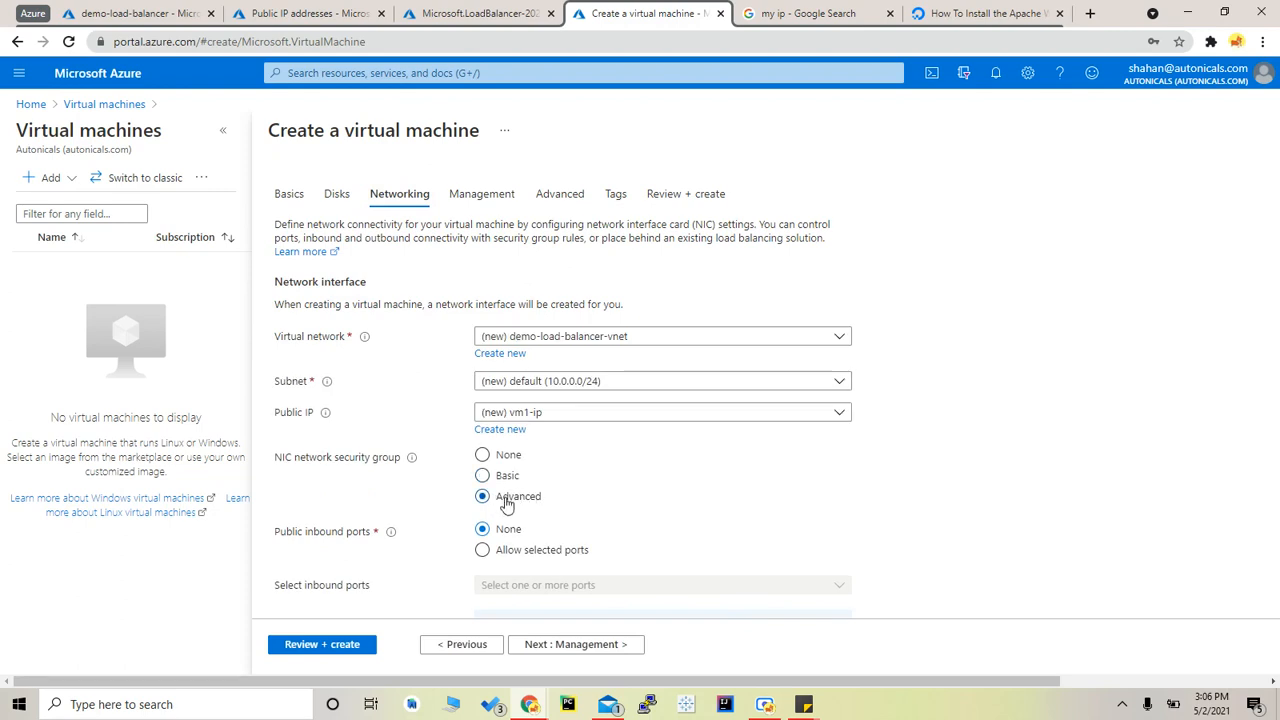
pyautogui.scroll(-1, 534, 320)
pyautogui.click(592, 296)
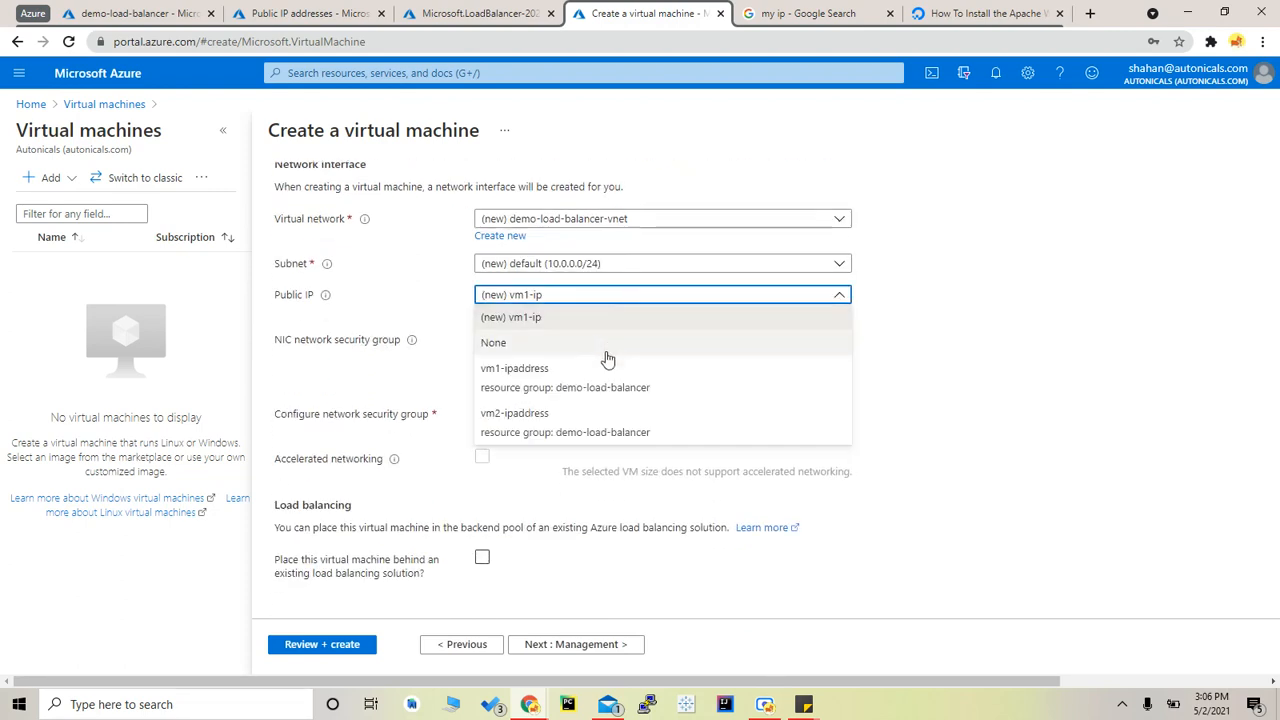
pyautogui.click(612, 389)
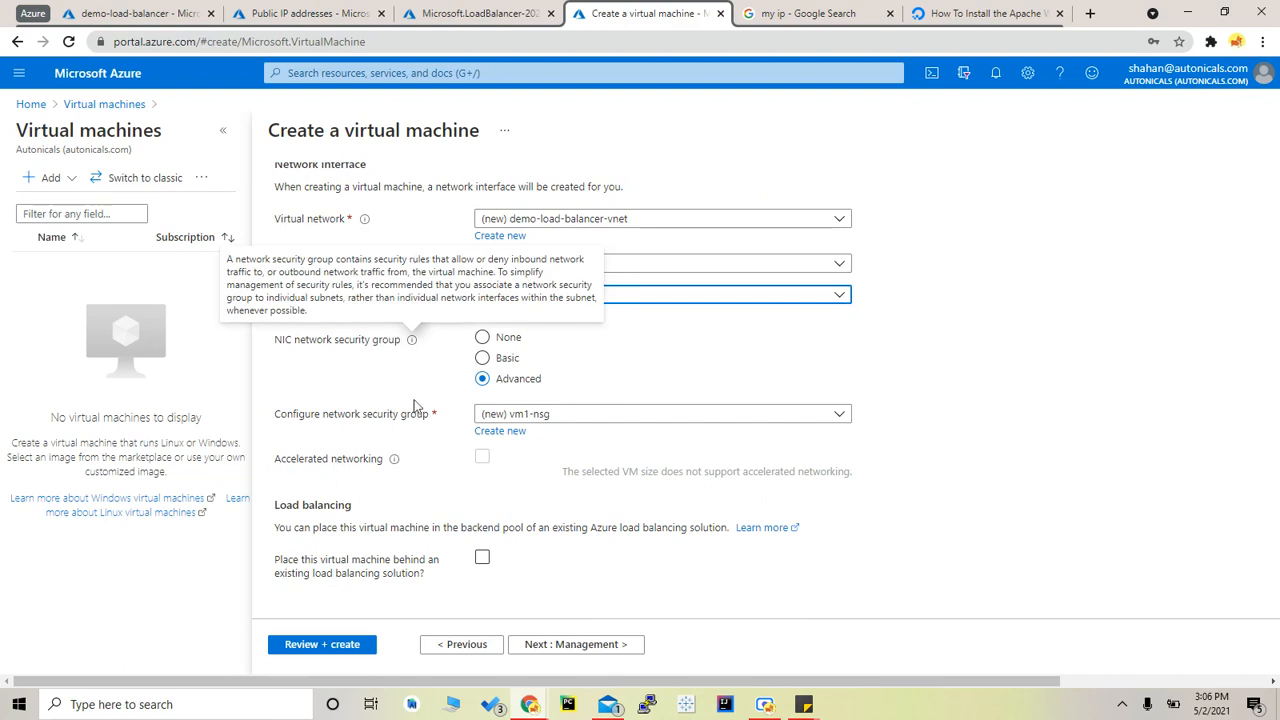
# Step: Start a new network security group for the virtual machine and name it nsg
pyautogui.click(519, 432)
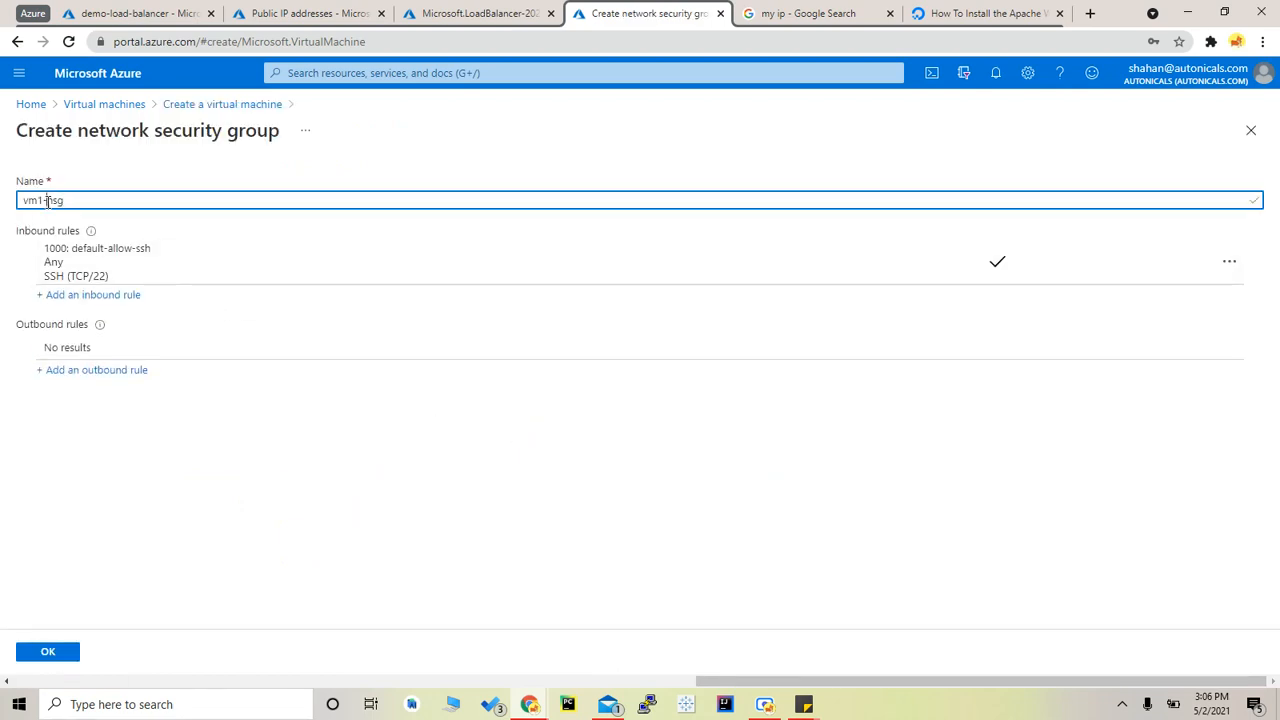
pyautogui.hotkey('shift', 'Home')
pyautogui.press('BackSpace')
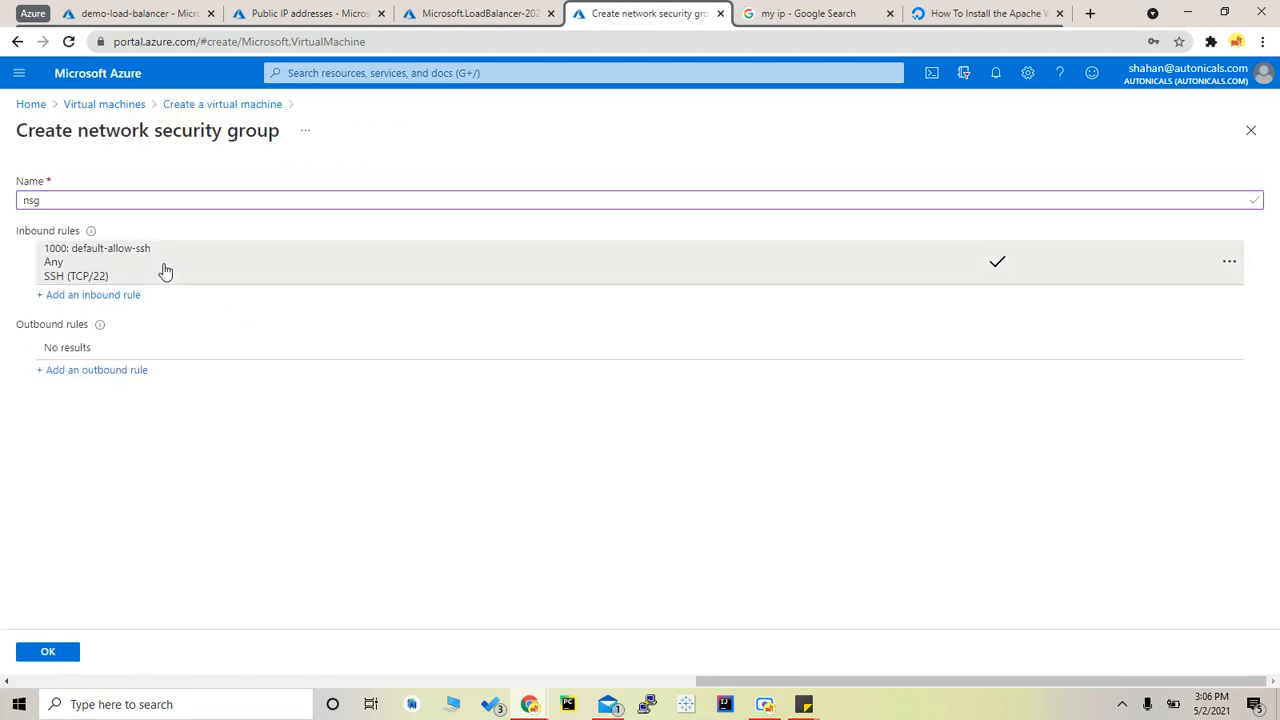
# Step: Edit the default-allow-ssh inbound rule and set its source to IP Addresses
pyautogui.click(163, 270)
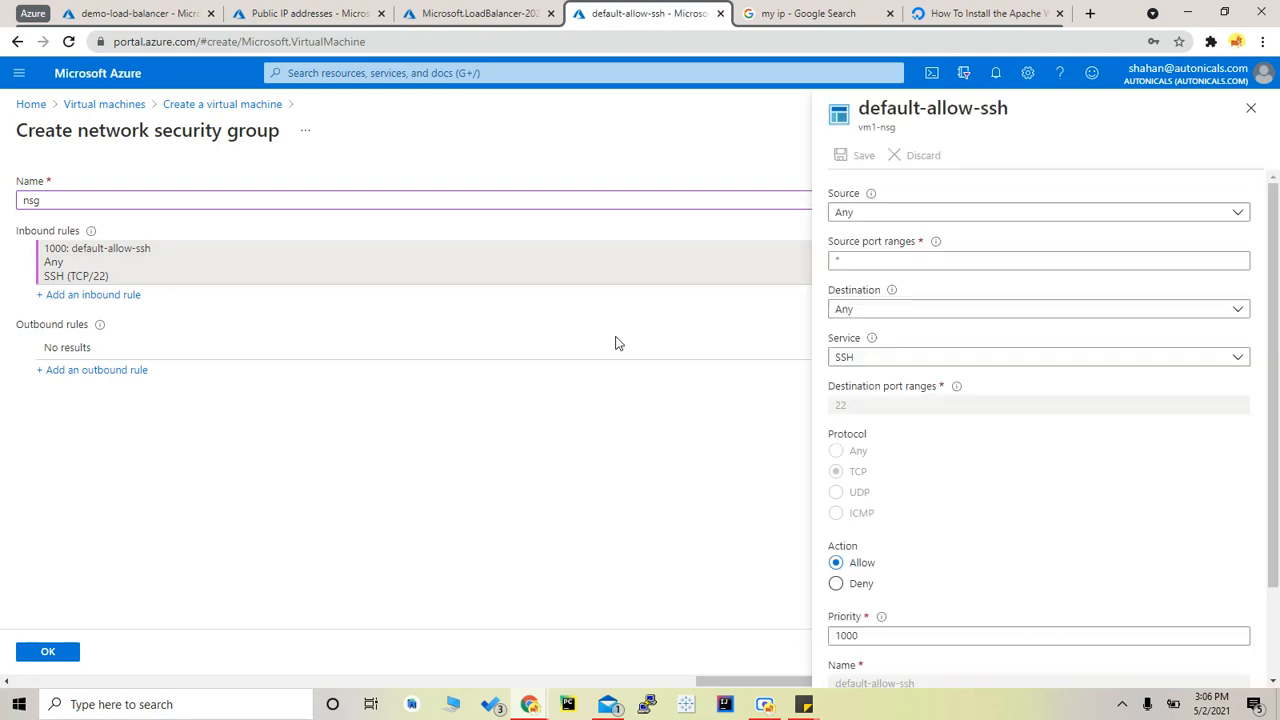
pyautogui.click(280, 200)
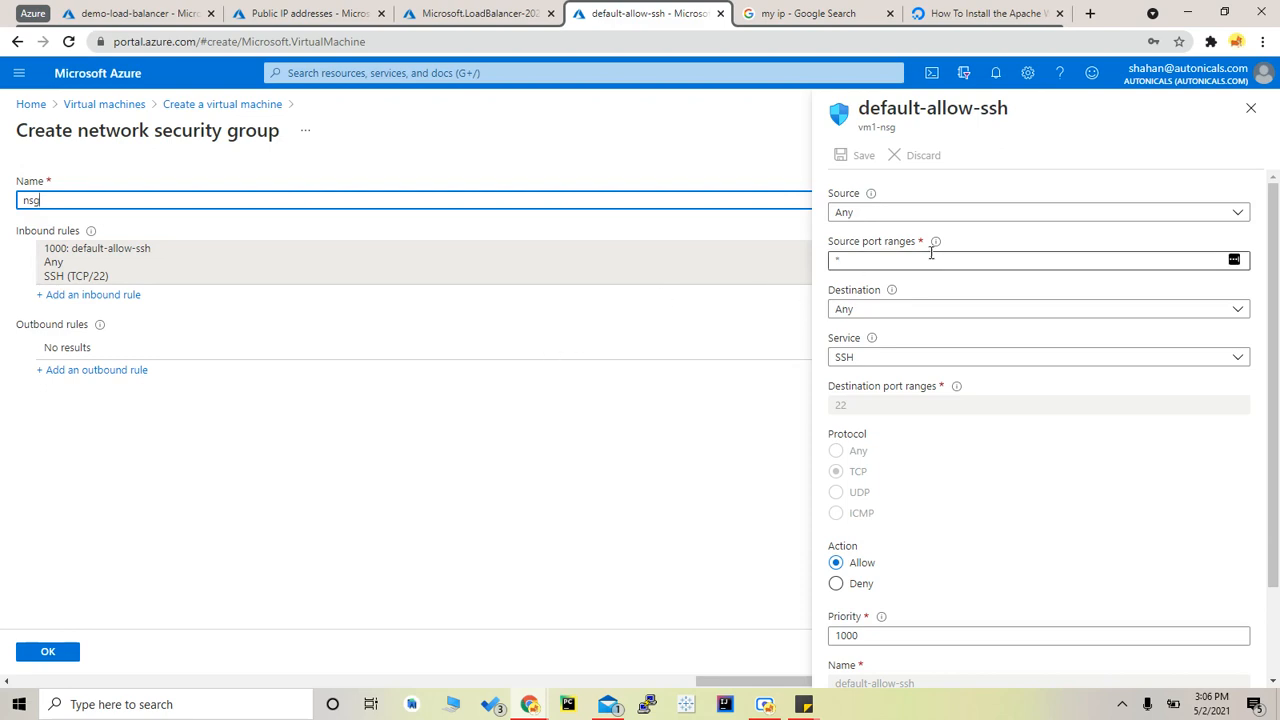
pyautogui.click(992, 216)
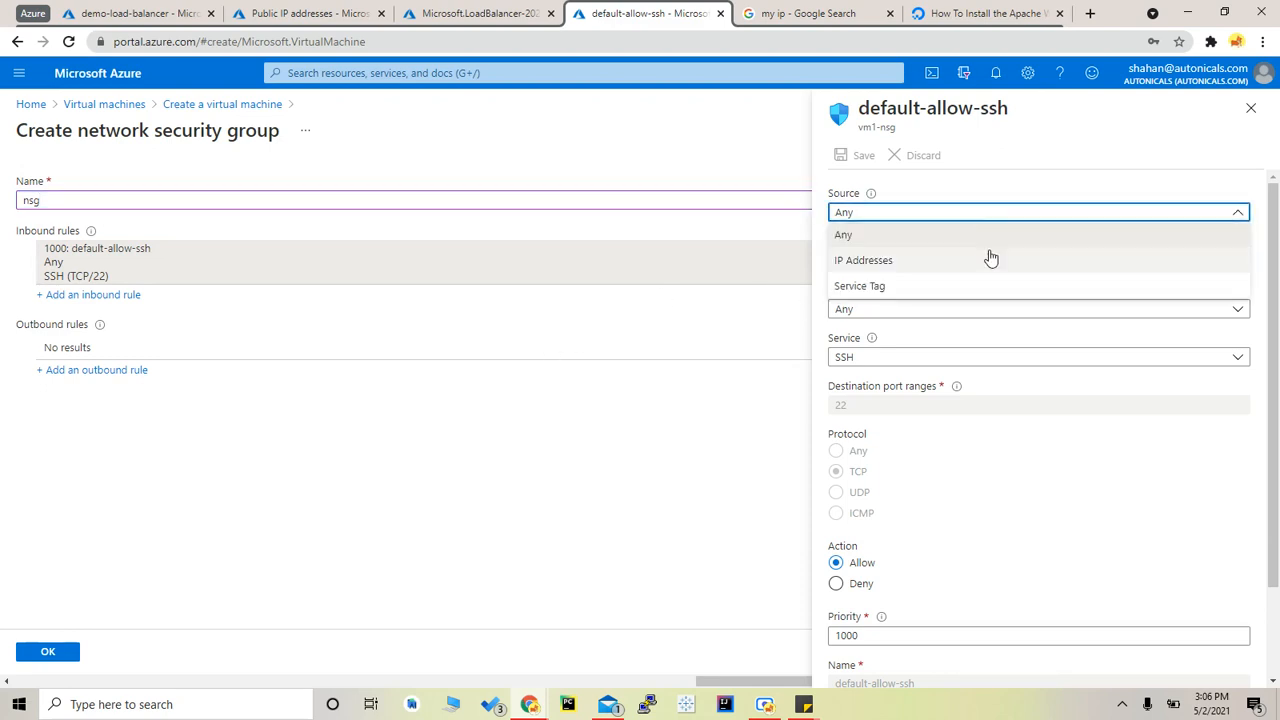
pyautogui.click(988, 259)
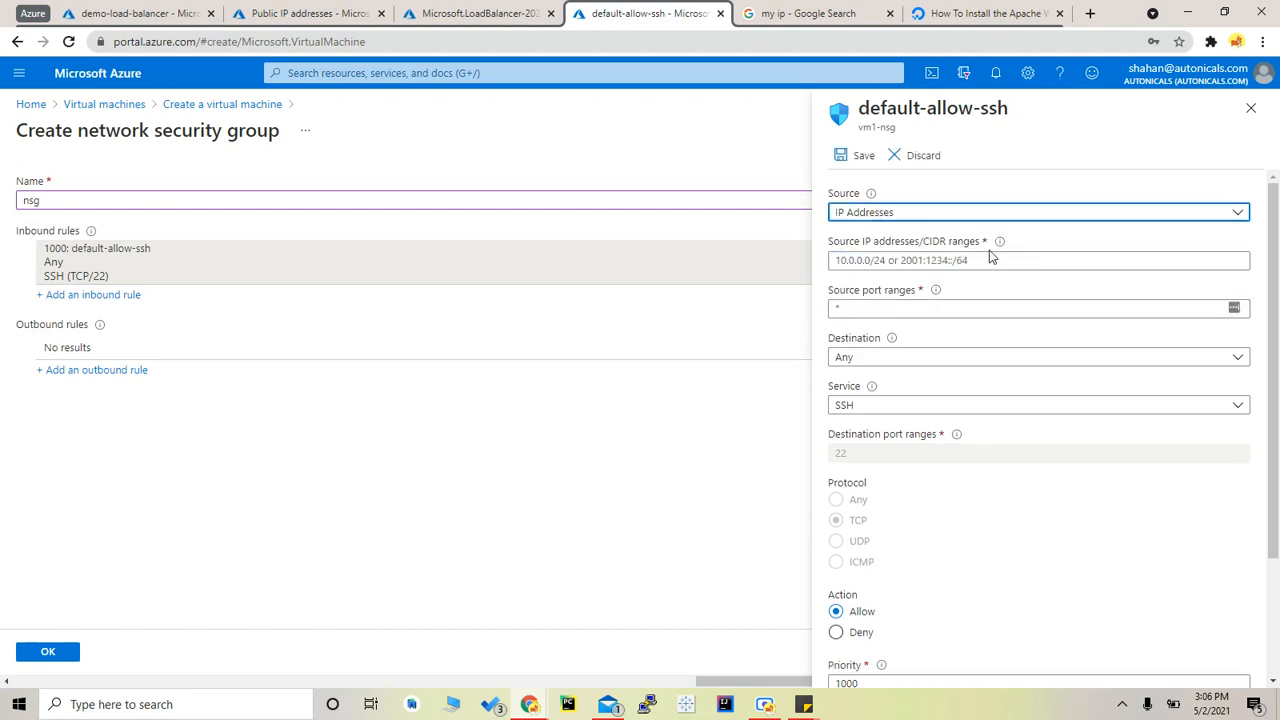
# Step: Copy the public IP address 39.32.2.164 from the Google results and enter it as the SSH rule's source IP address
pyautogui.click(786, 14)
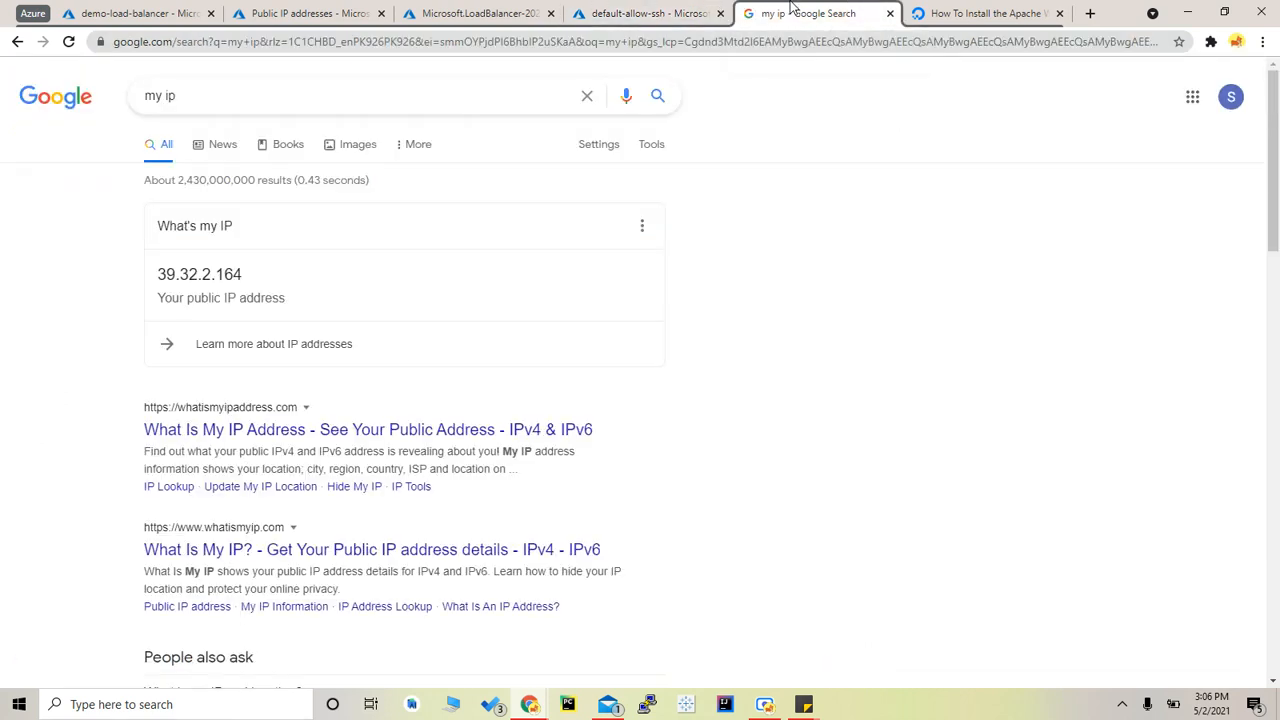
pyautogui.doubleClick(224, 272)
pyautogui.hotkey('ctrl', 'c')
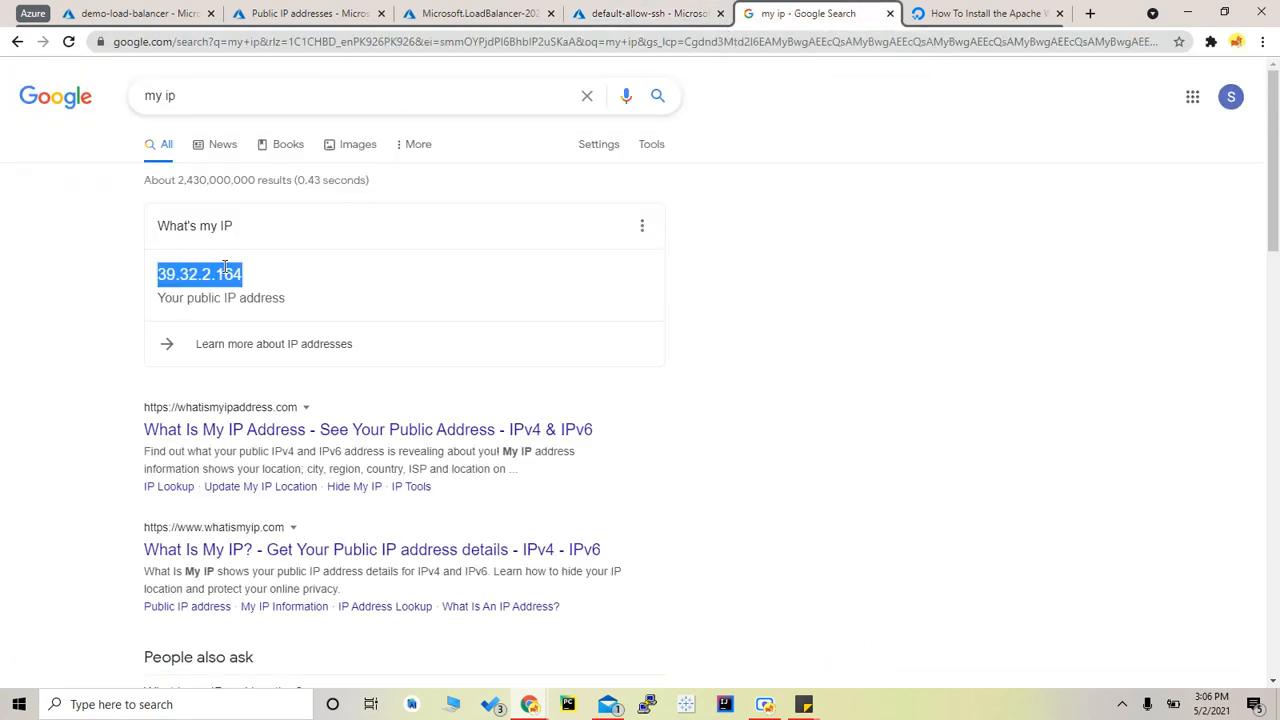
pyautogui.click(500, 13)
pyautogui.click(671, 10)
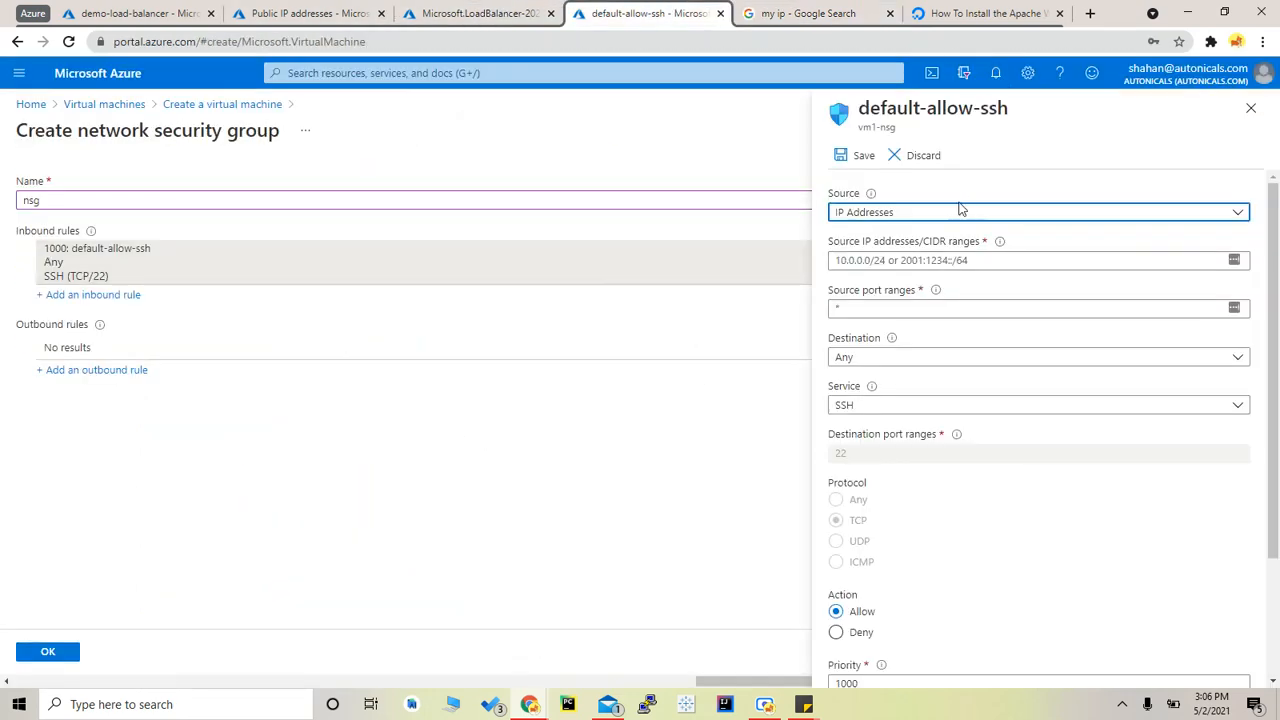
pyautogui.click(996, 262)
pyautogui.hotkey('ctrl', 'v')
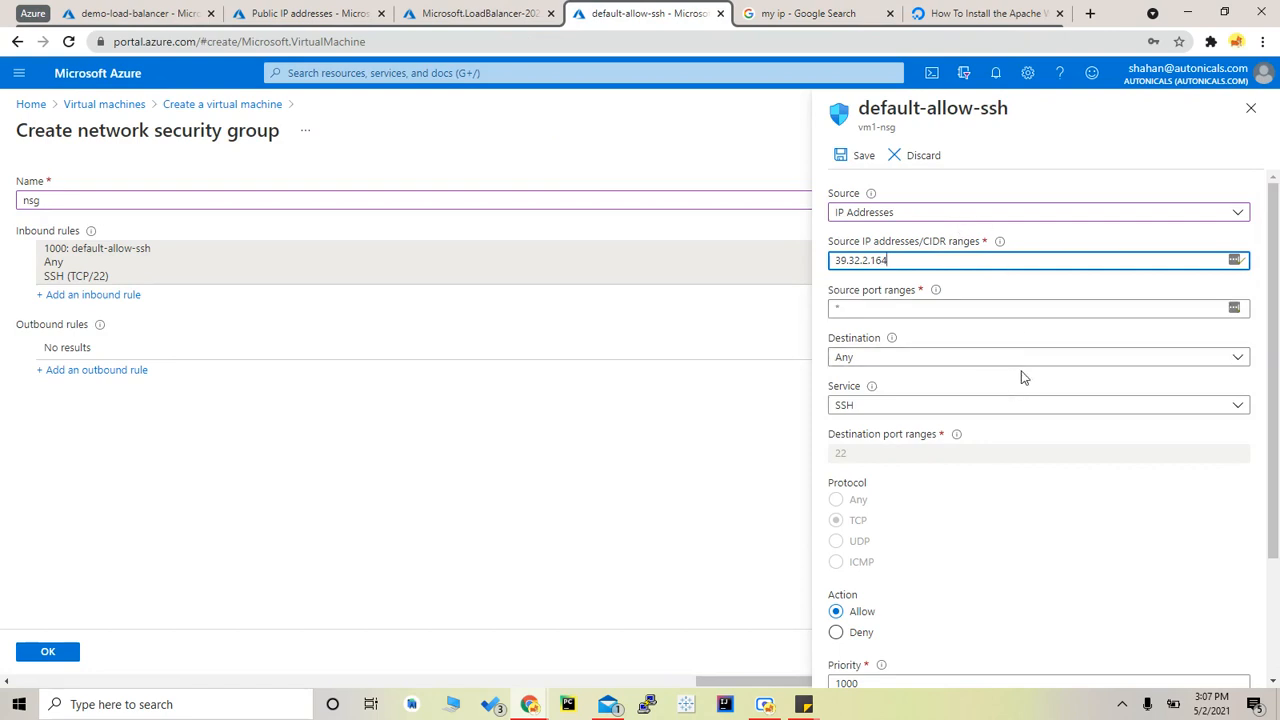
# Step: Set the default-allow-ssh rule's priority to 100 and save the rule
pyautogui.scroll(-2, 1000, 444)
pyautogui.click(897, 525)
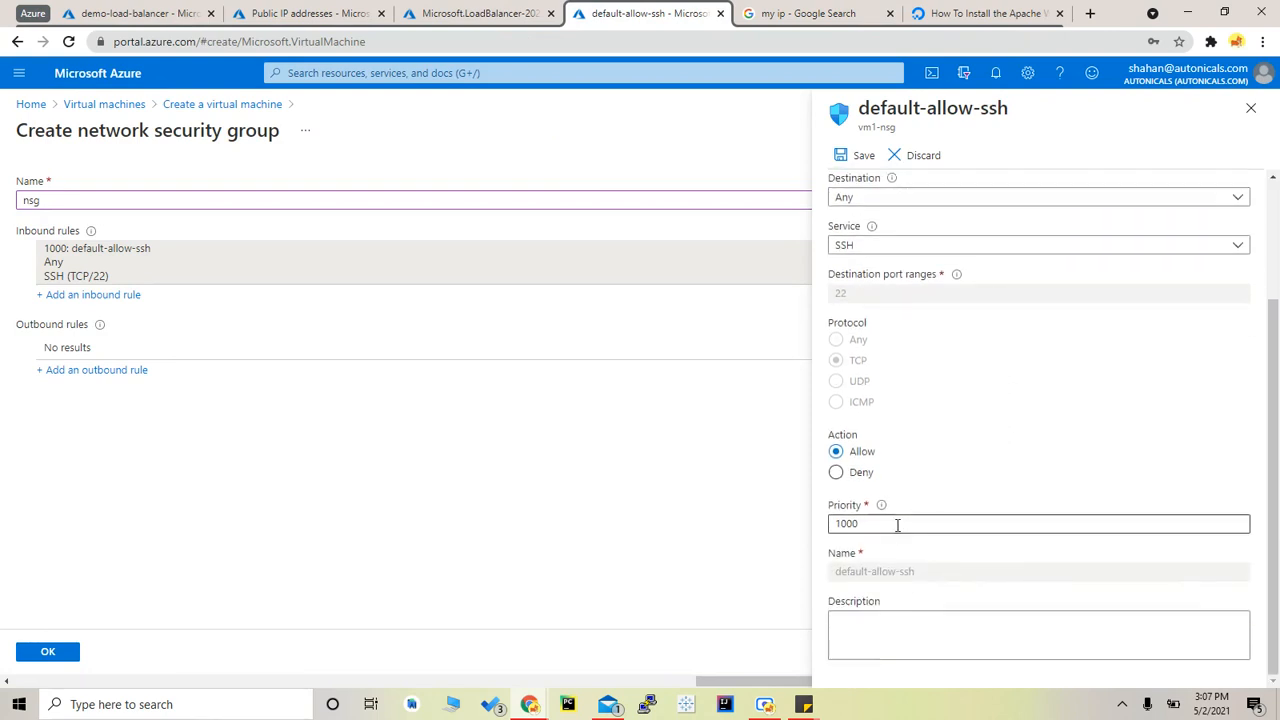
pyautogui.scroll(2, 946, 234)
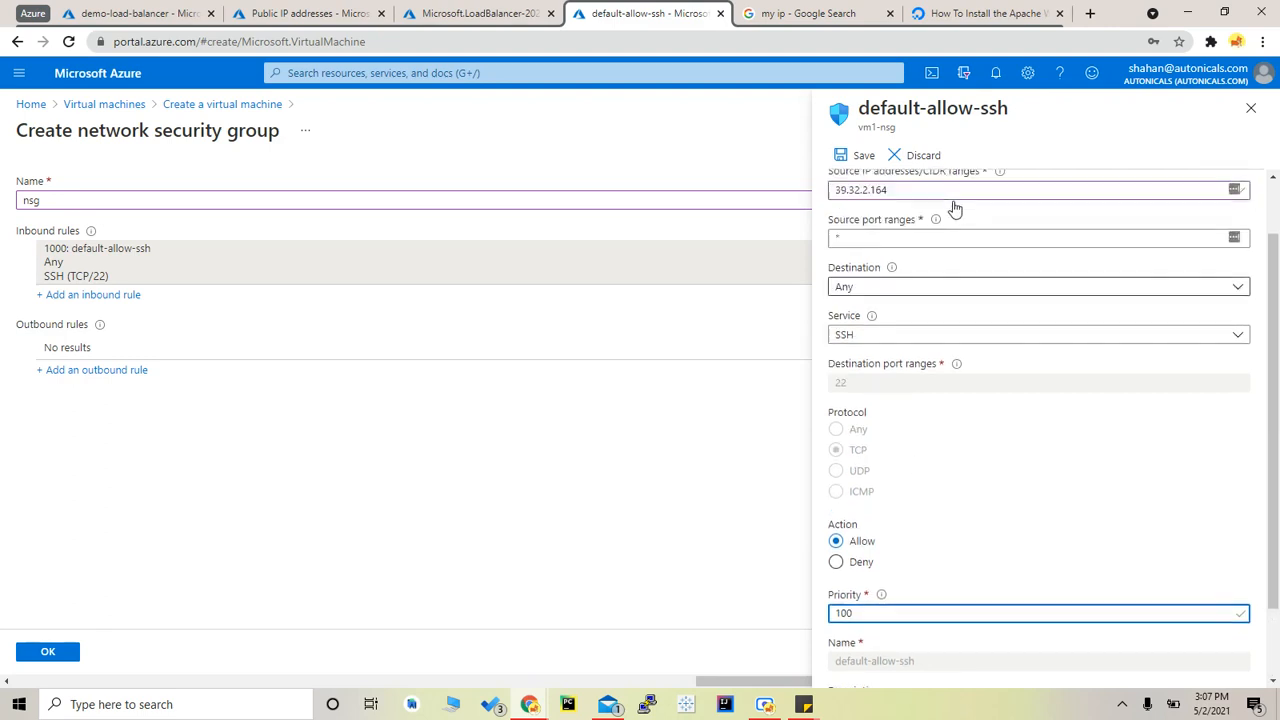
pyautogui.click(850, 160)
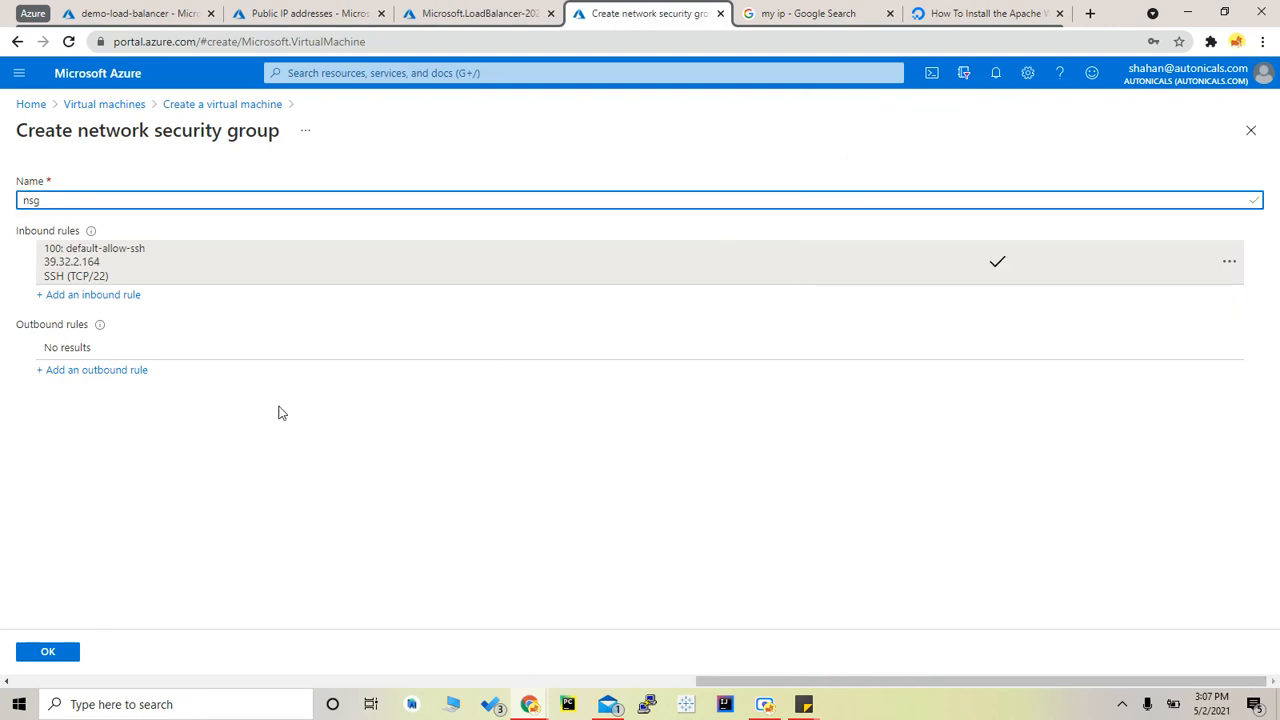
# Step: Start a new inbound rule with source IP Addresses, source address 39.32.2.164 and service HTTP
pyautogui.click(90, 295)
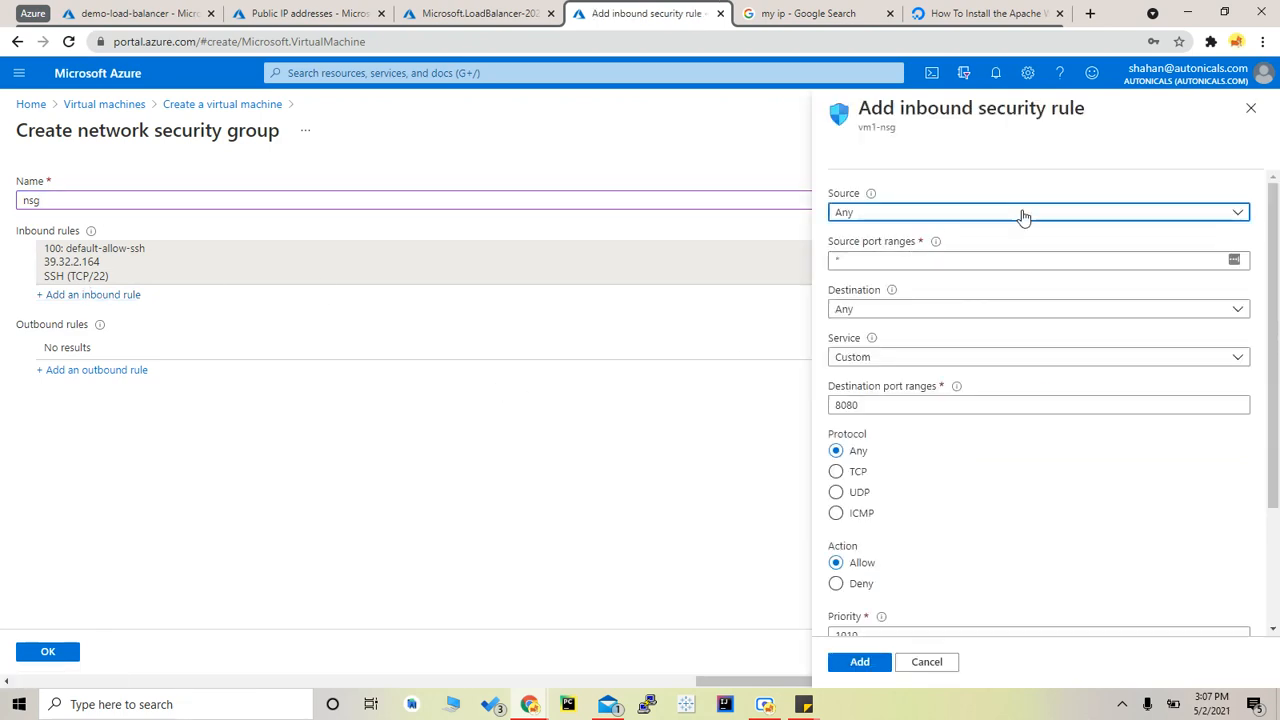
pyautogui.click(1022, 215)
pyautogui.click(988, 263)
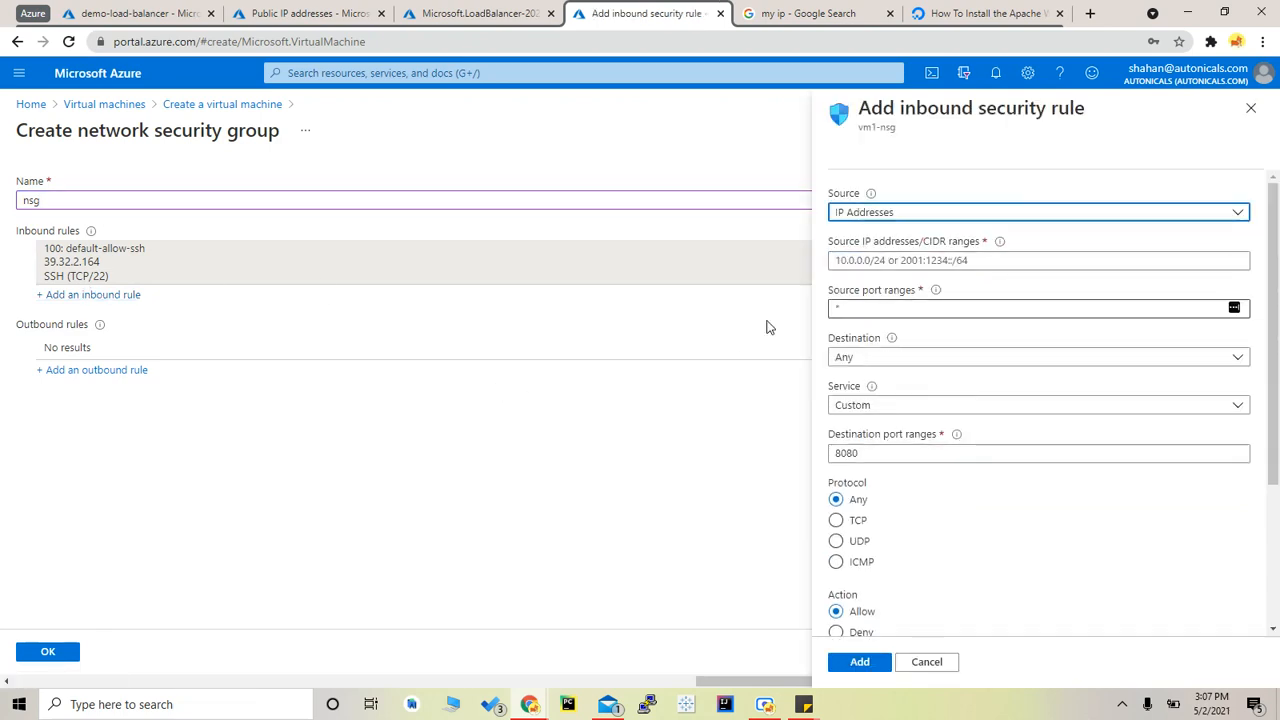
pyautogui.click(922, 258)
pyautogui.hotkey('ctrl', 'v')
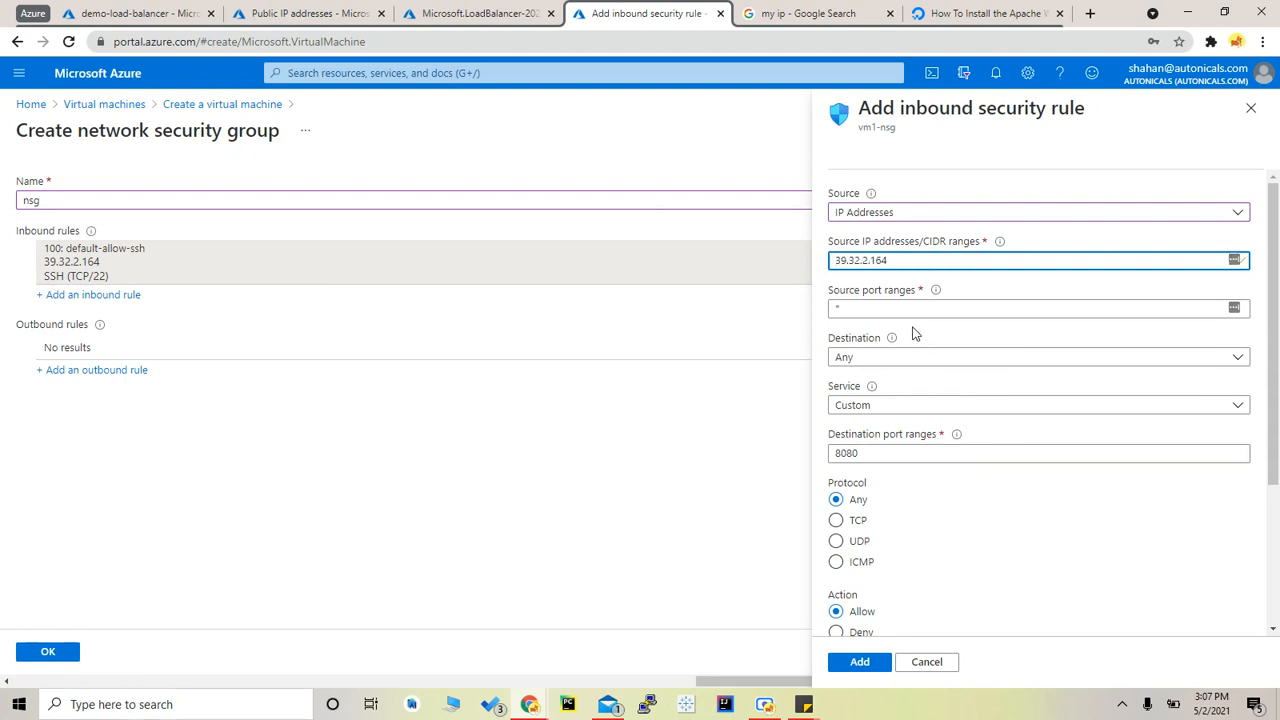
pyautogui.scroll(-2, 913, 334)
pyautogui.scroll(2, 951, 260)
pyautogui.click(988, 406)
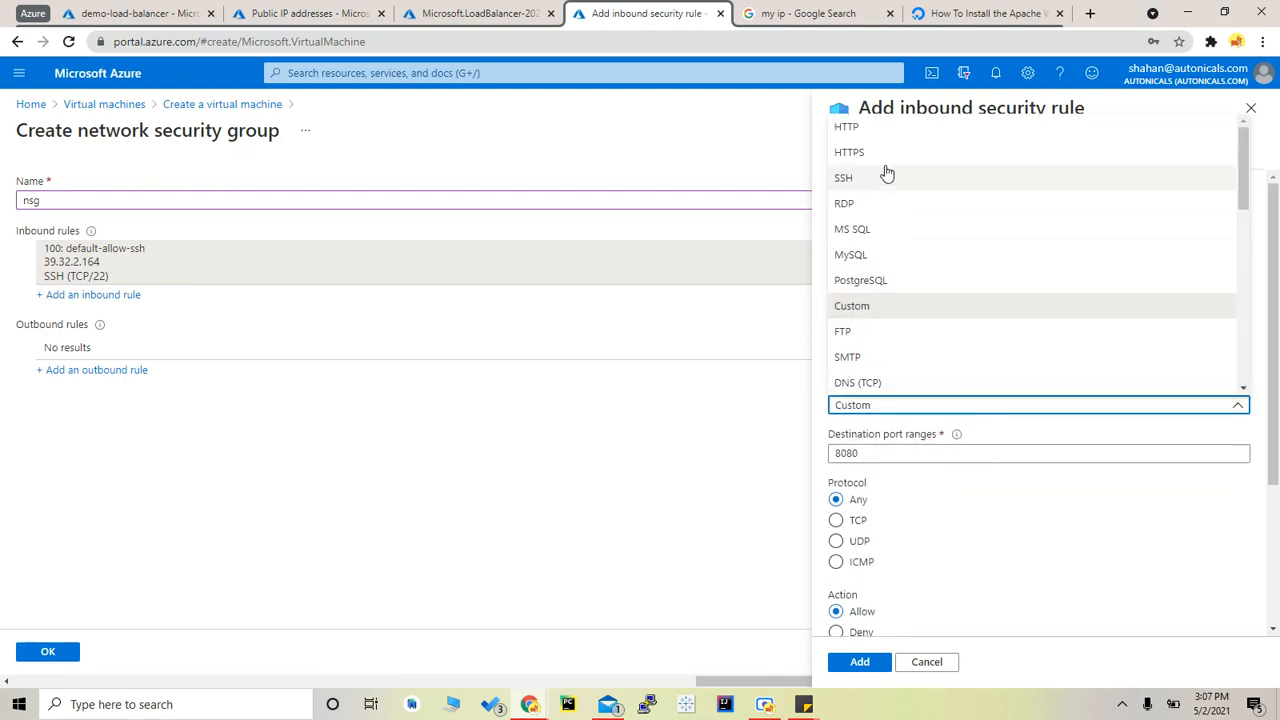
pyautogui.click(889, 127)
# Step: Add the HTTP rule with priority 200 and the name Apache, and confirm the new network security group
pyautogui.scroll(-1, 981, 432)
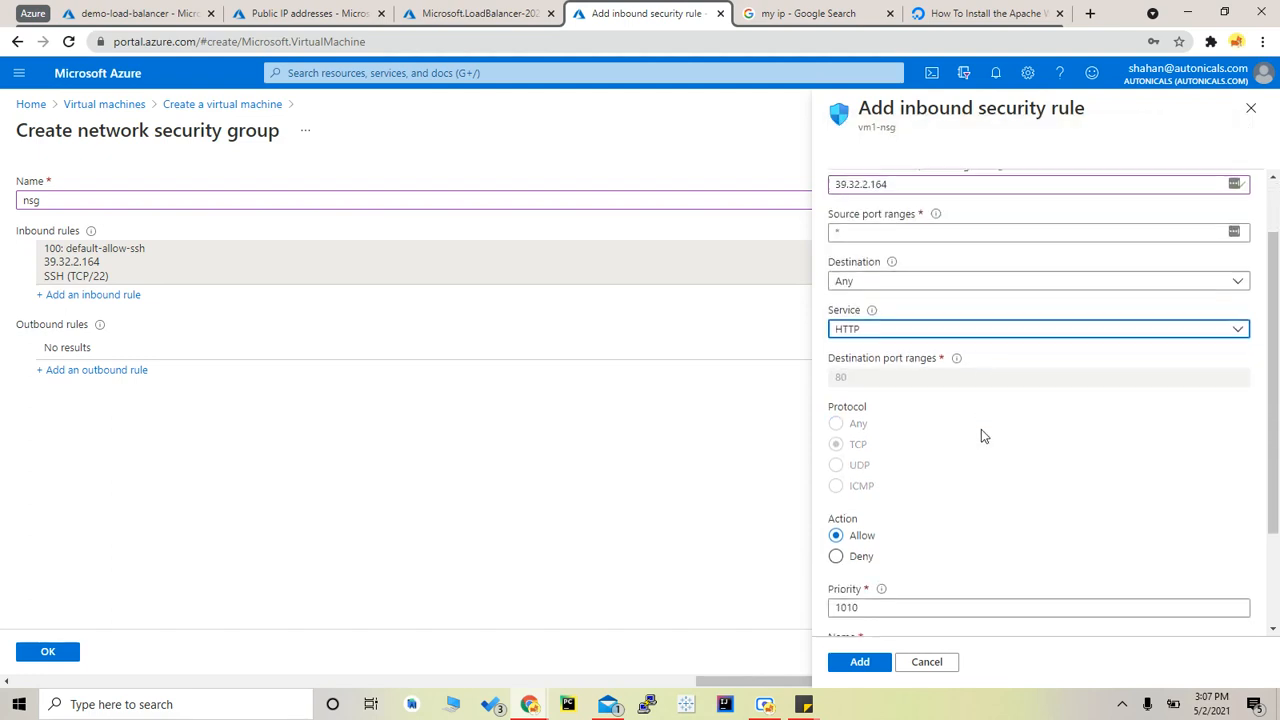
pyautogui.scroll(-3, 1017, 464)
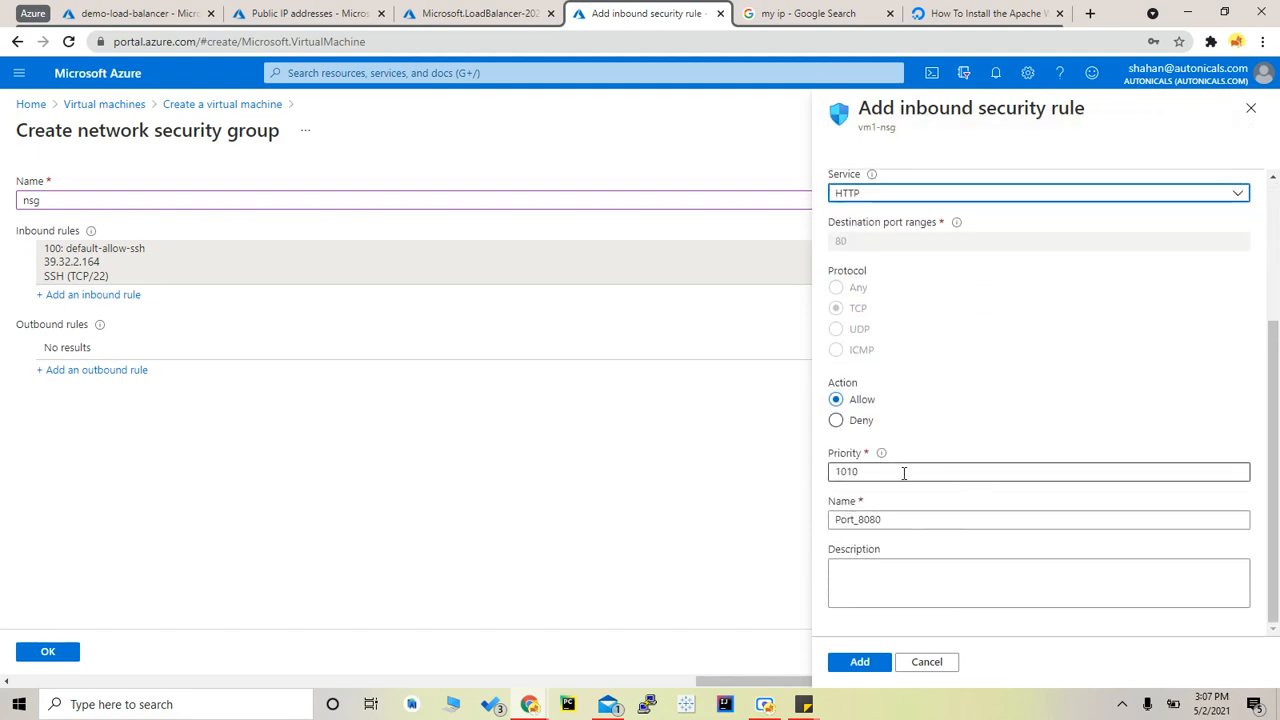
pyautogui.click(904, 473)
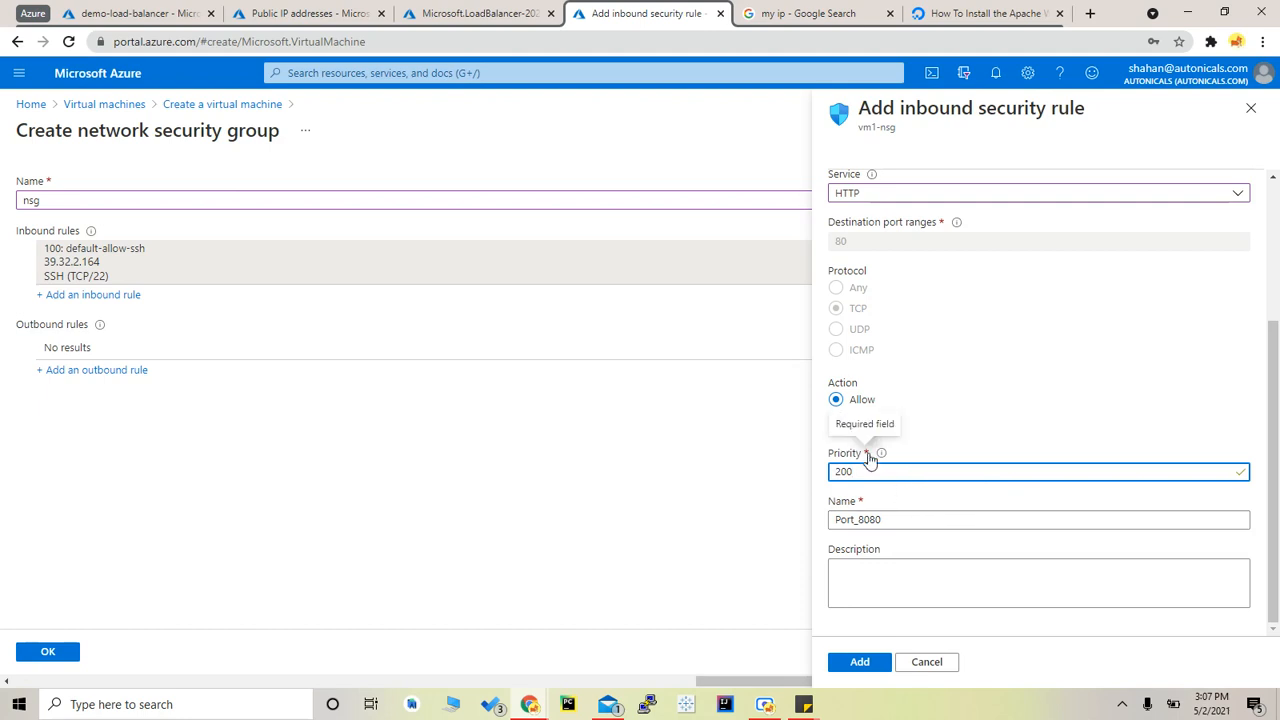
pyautogui.doubleClick(920, 518)
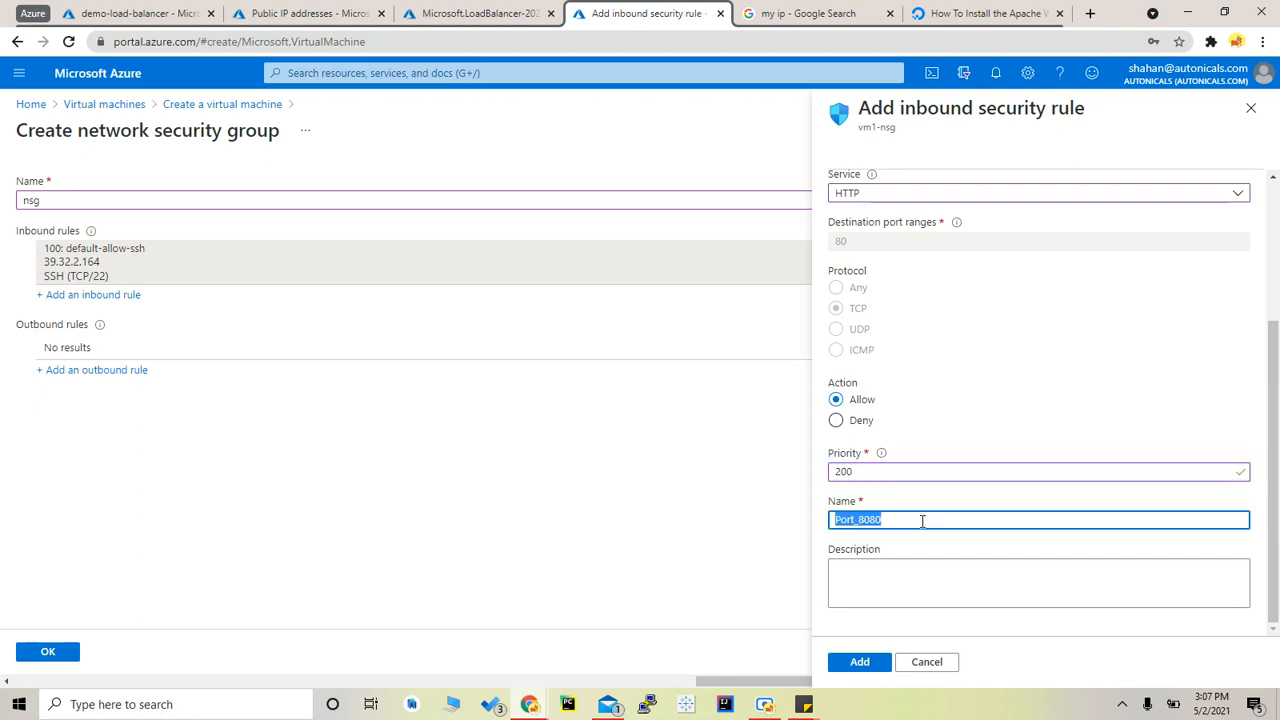
pyautogui.write('Apache')
pyautogui.click(955, 540)
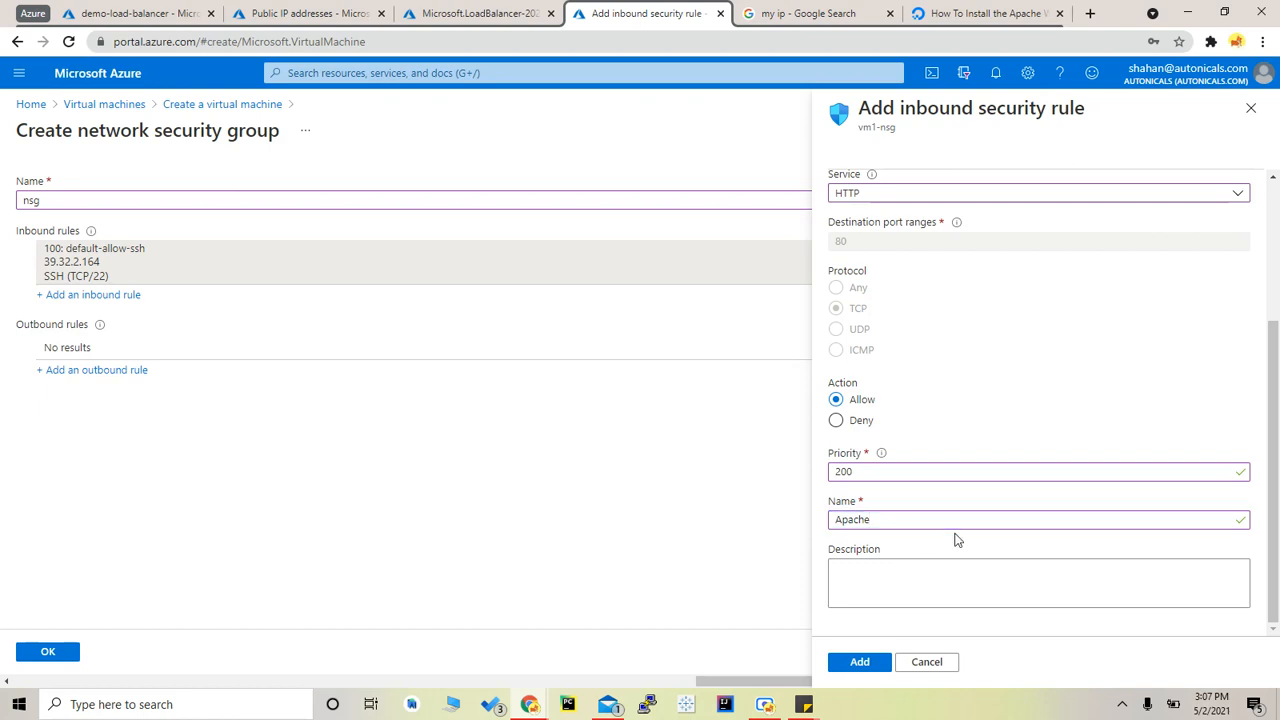
pyautogui.click(880, 660)
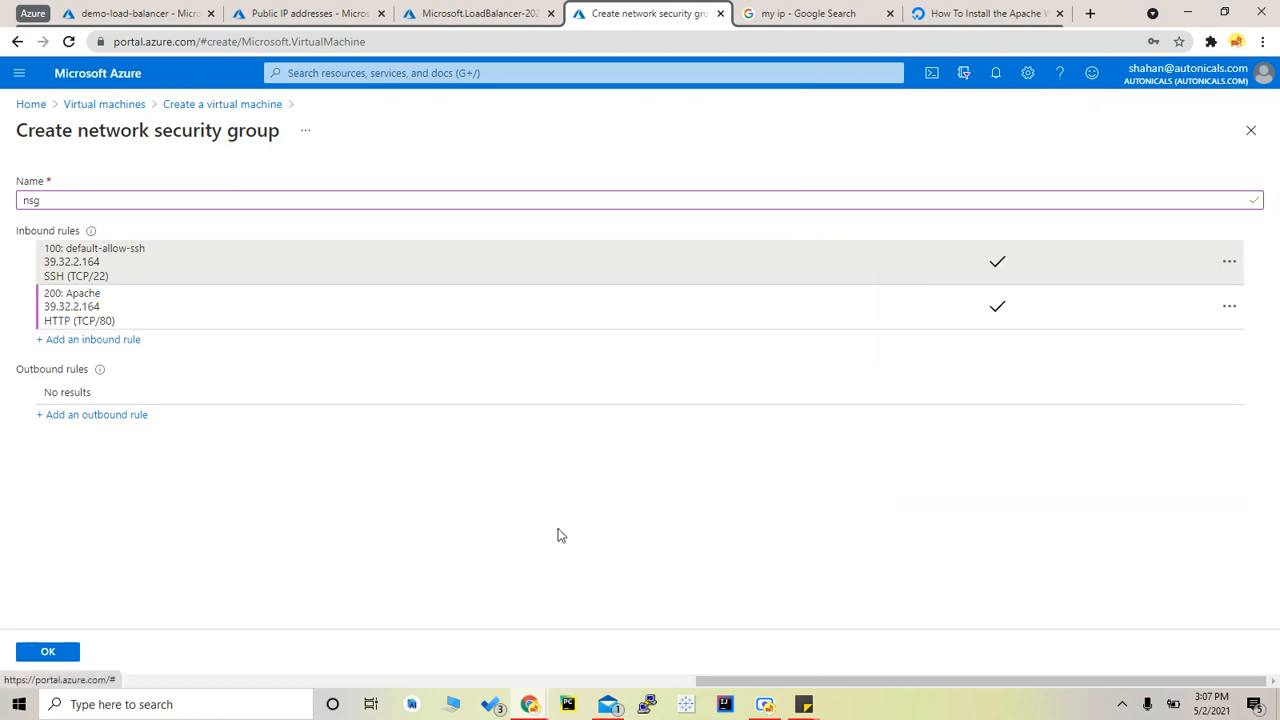
pyautogui.click(58, 652)
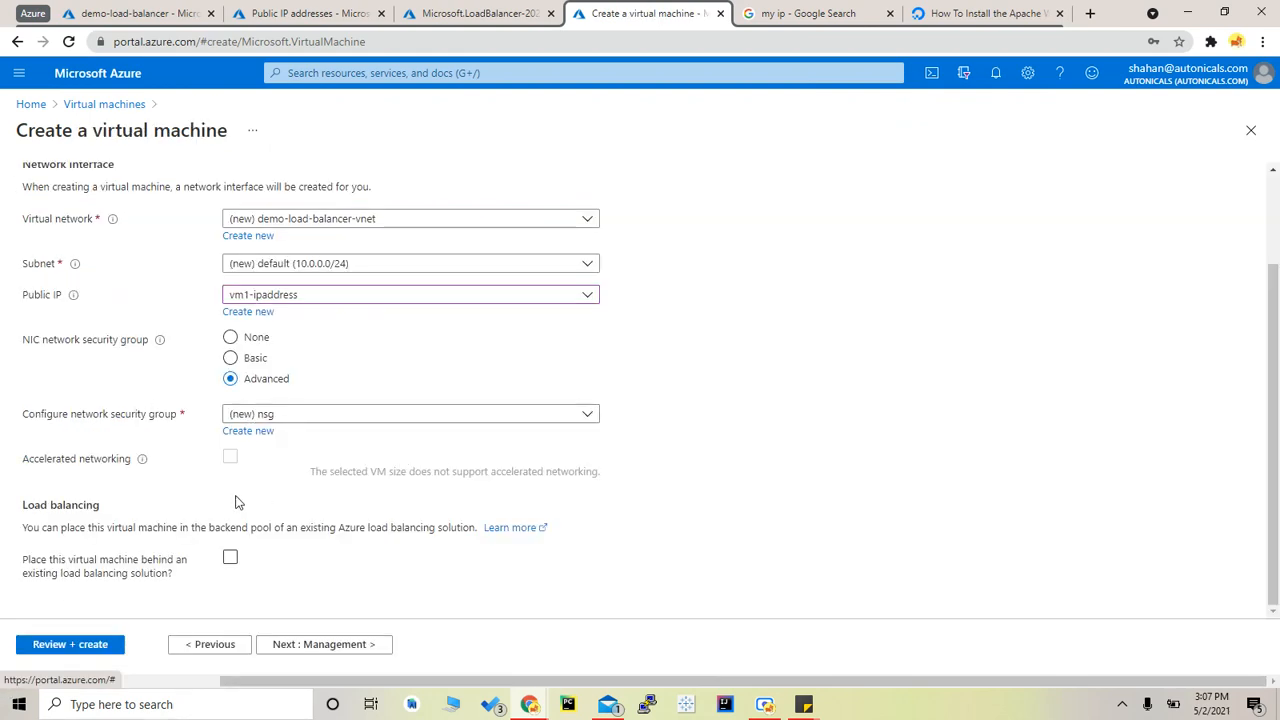
# Step: Place the virtual machine behind the existing my-load-balancer and create a backend pool named my-backend-pool
pyautogui.click(231, 559)
pyautogui.scroll(-3, 357, 447)
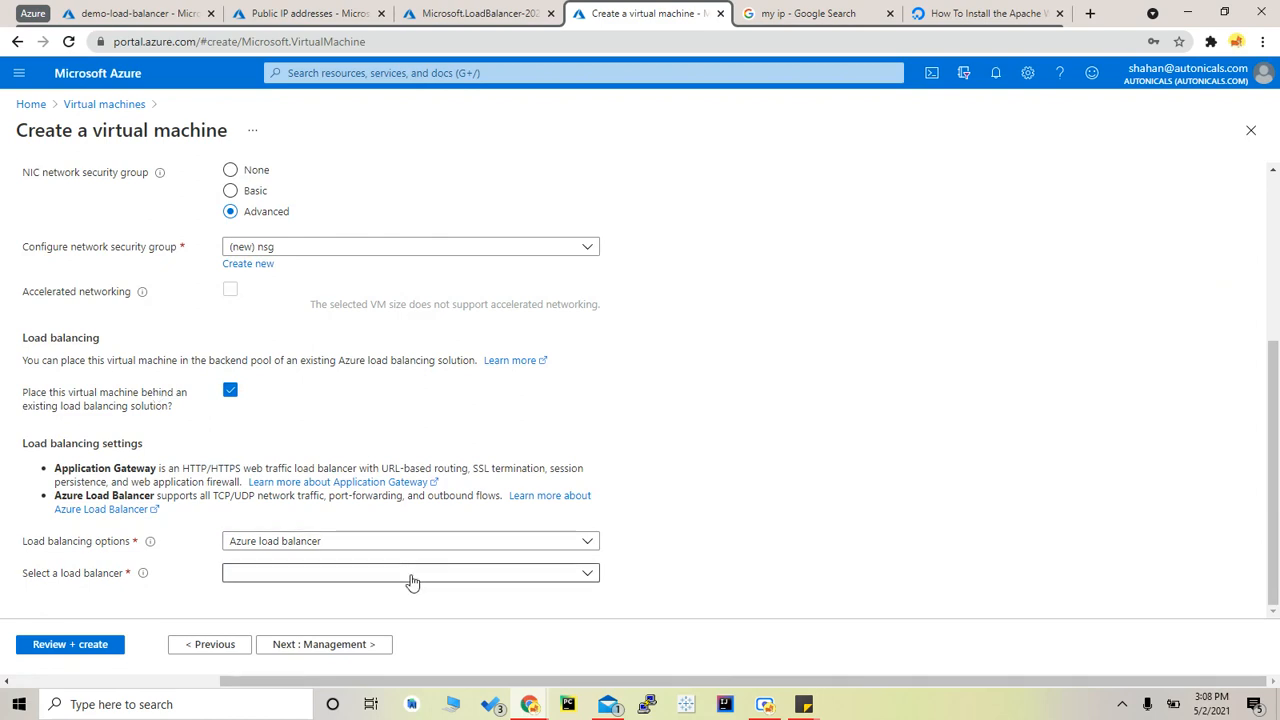
pyautogui.click(463, 576)
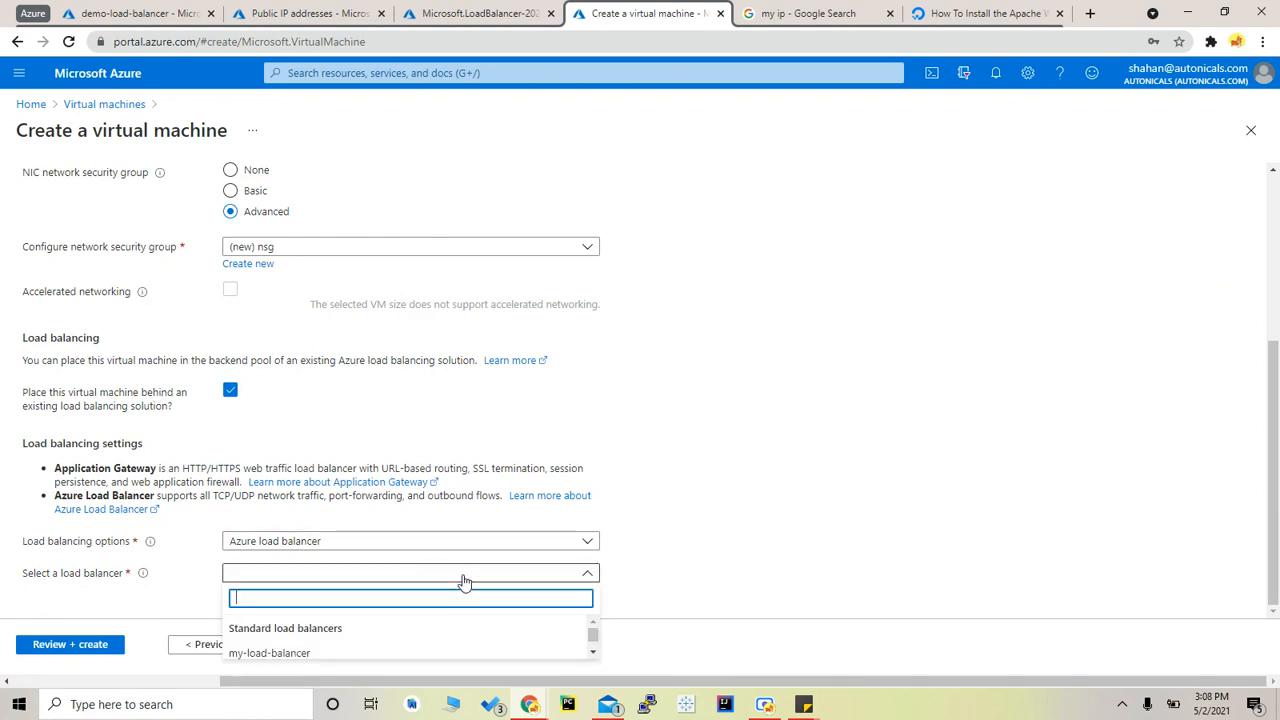
pyautogui.click(272, 652)
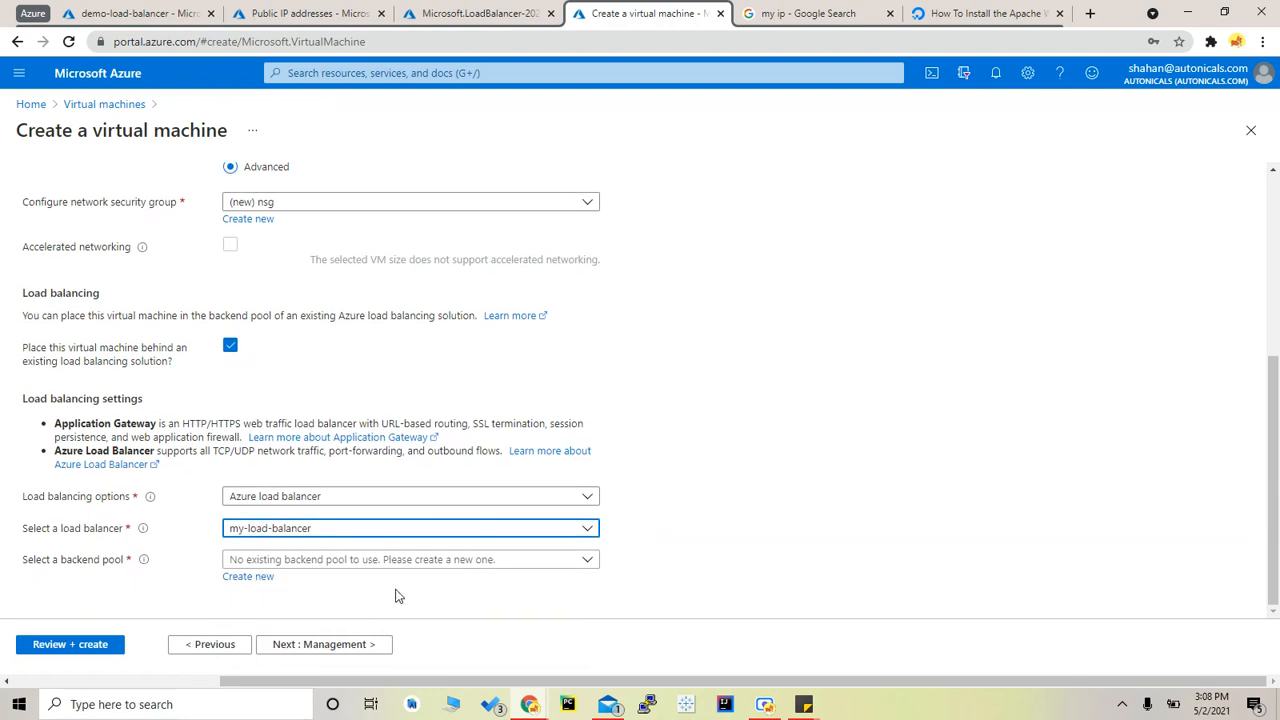
pyautogui.click(250, 577)
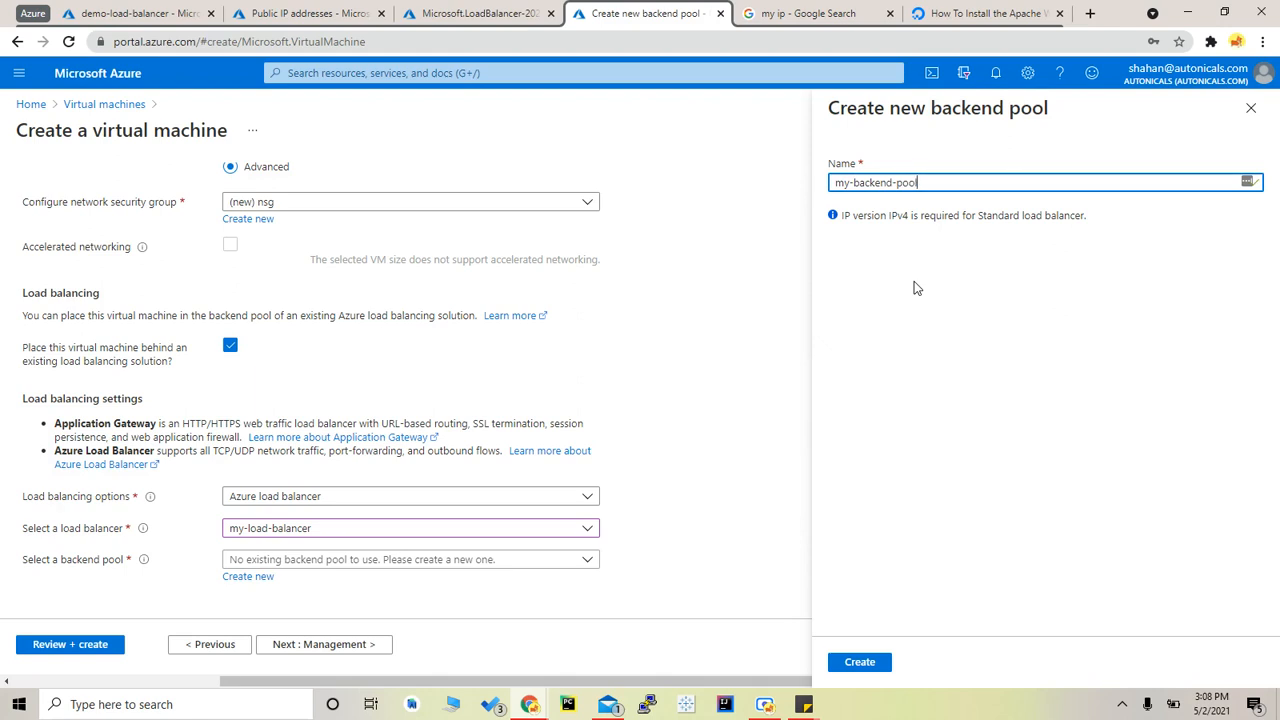
pyautogui.write('my-backend-pool')
pyautogui.click(879, 662)
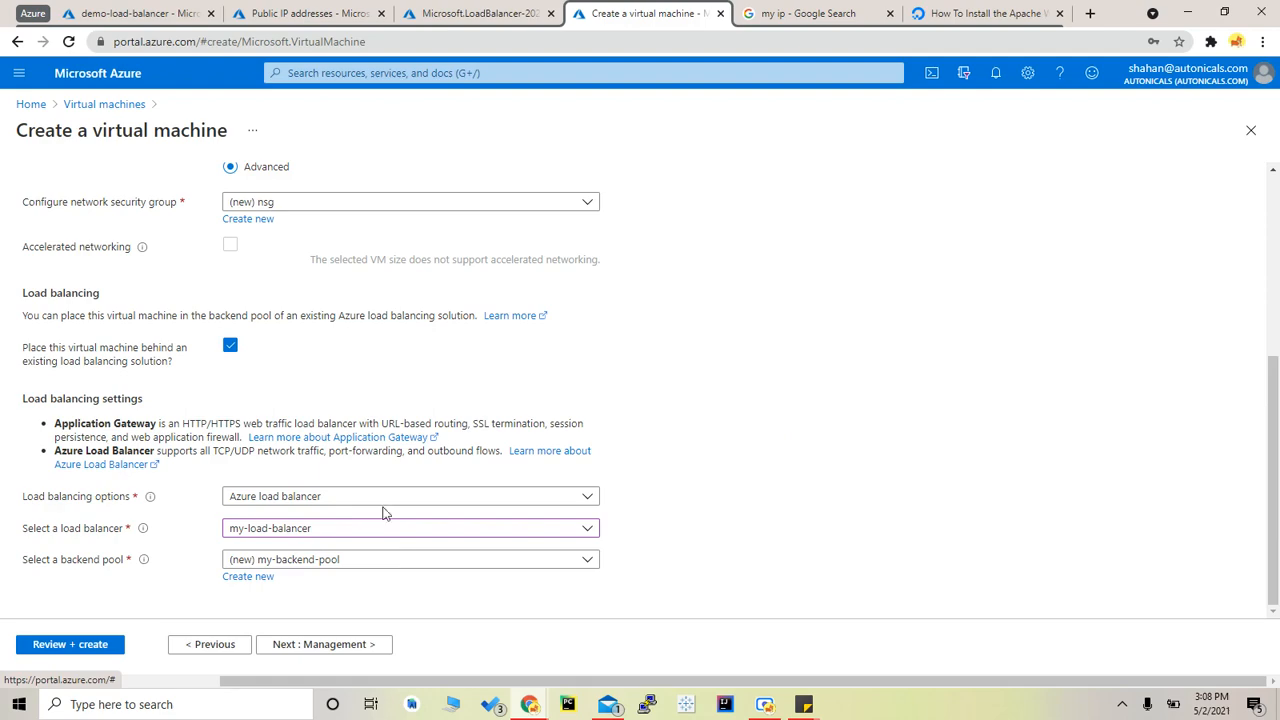
# Step: Validate the vm1 configuration and submit it for creation
pyautogui.scroll(4, 757, 414)
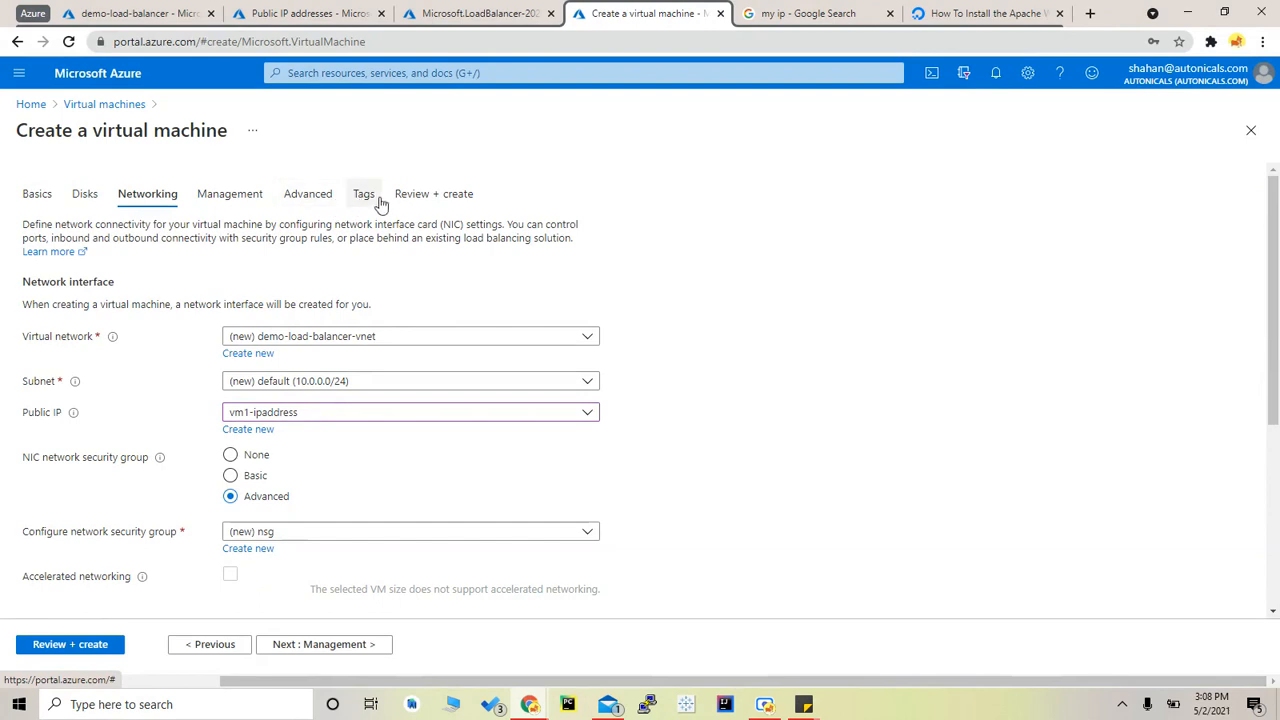
pyautogui.click(441, 199)
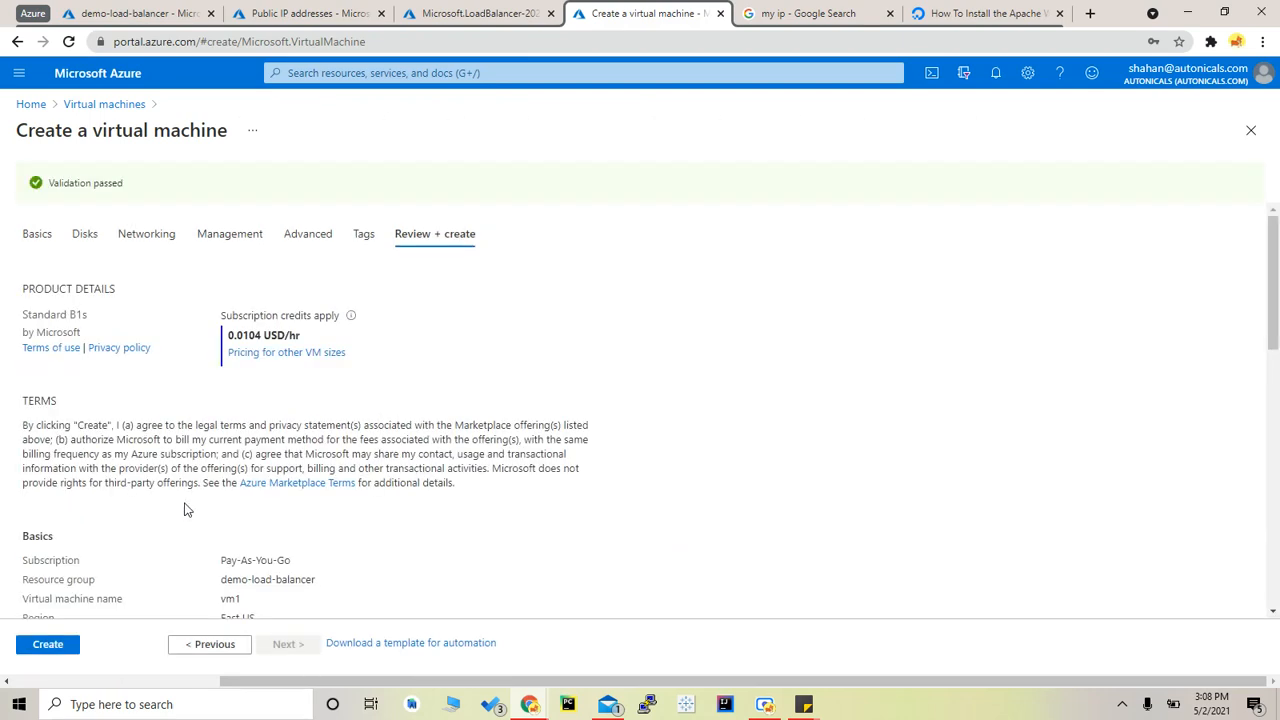
pyautogui.click(62, 644)
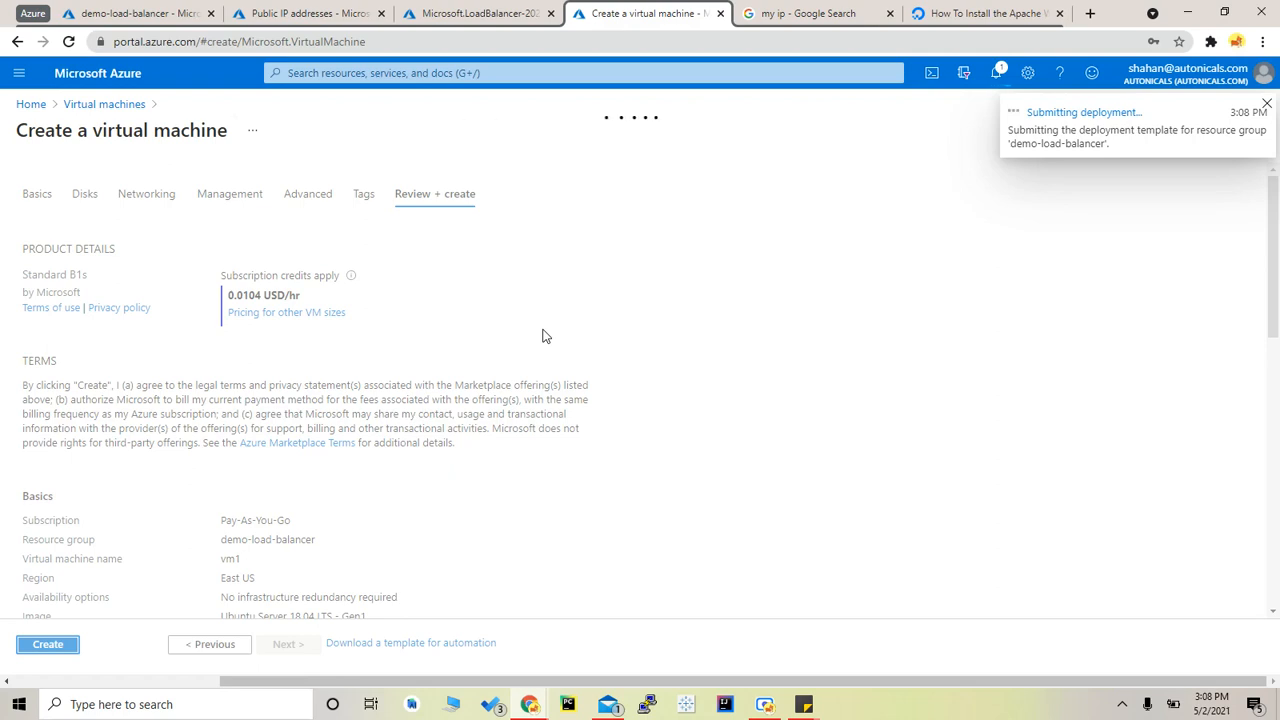
# Step: Start another virtual machine in the demo-load-balancer resource group and name it vm2
pyautogui.click(310, 13)
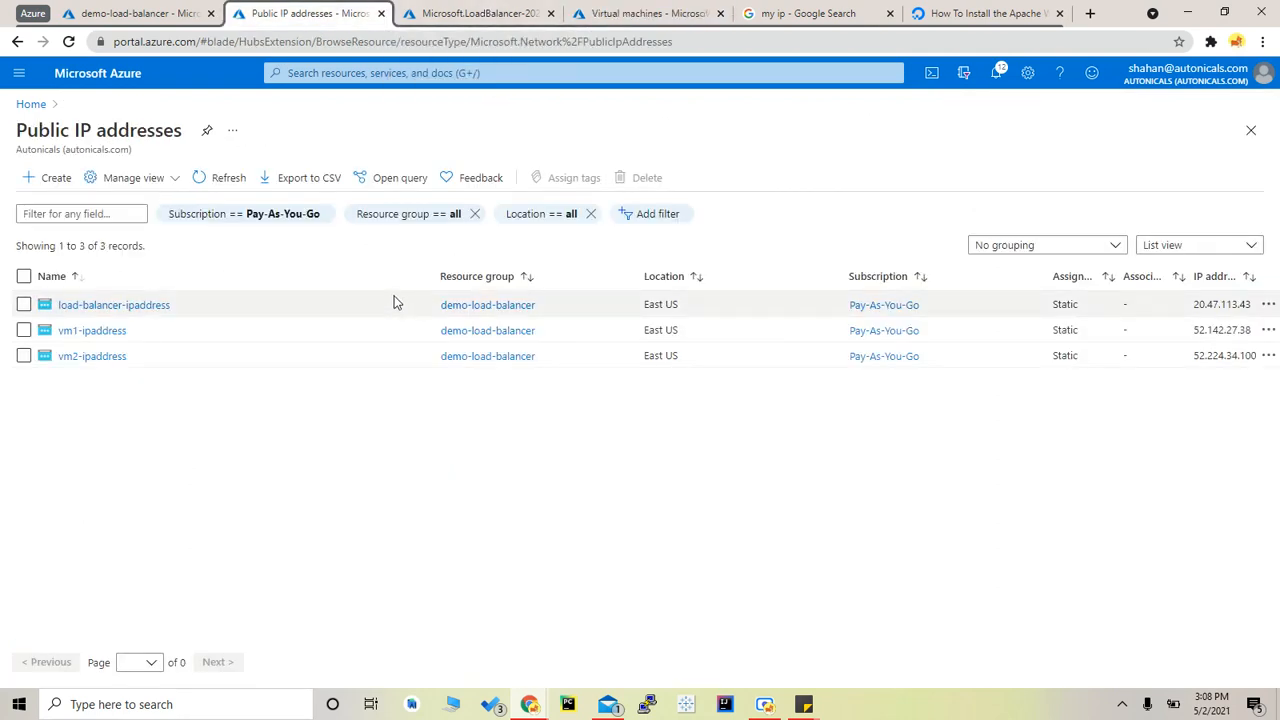
pyautogui.click(645, 13)
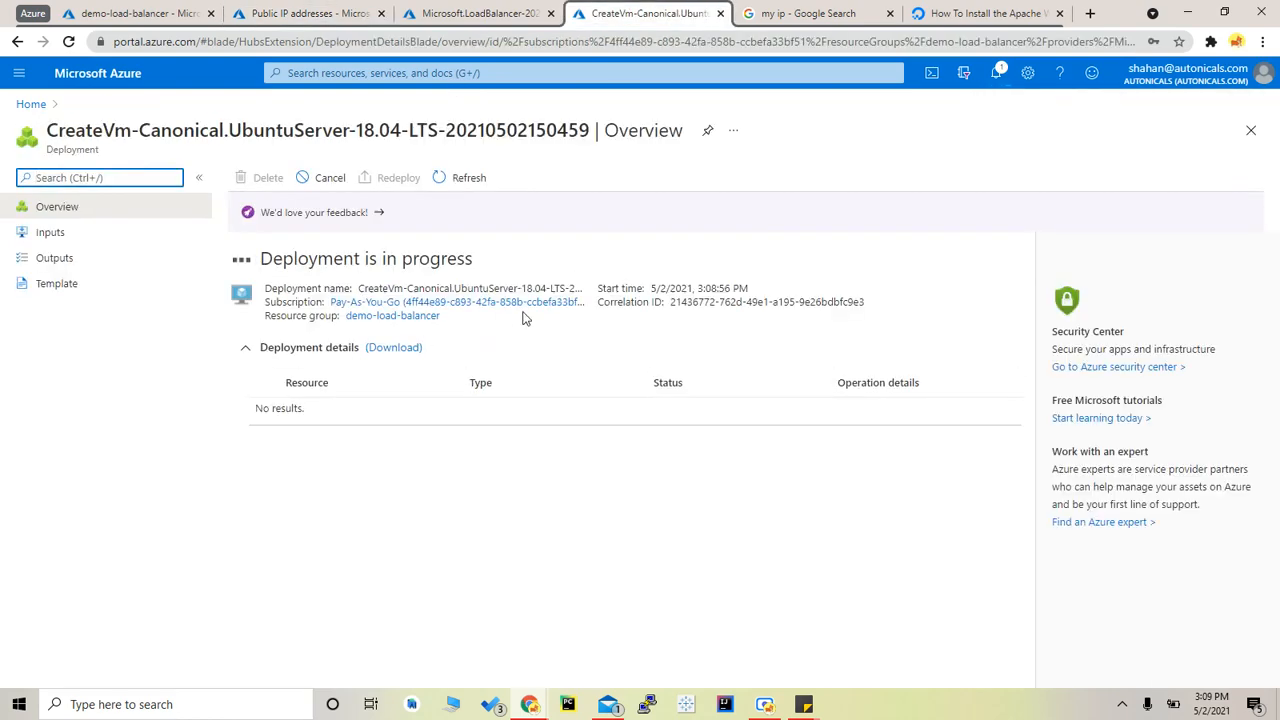
pyautogui.click(424, 70)
pyautogui.click(295, 310)
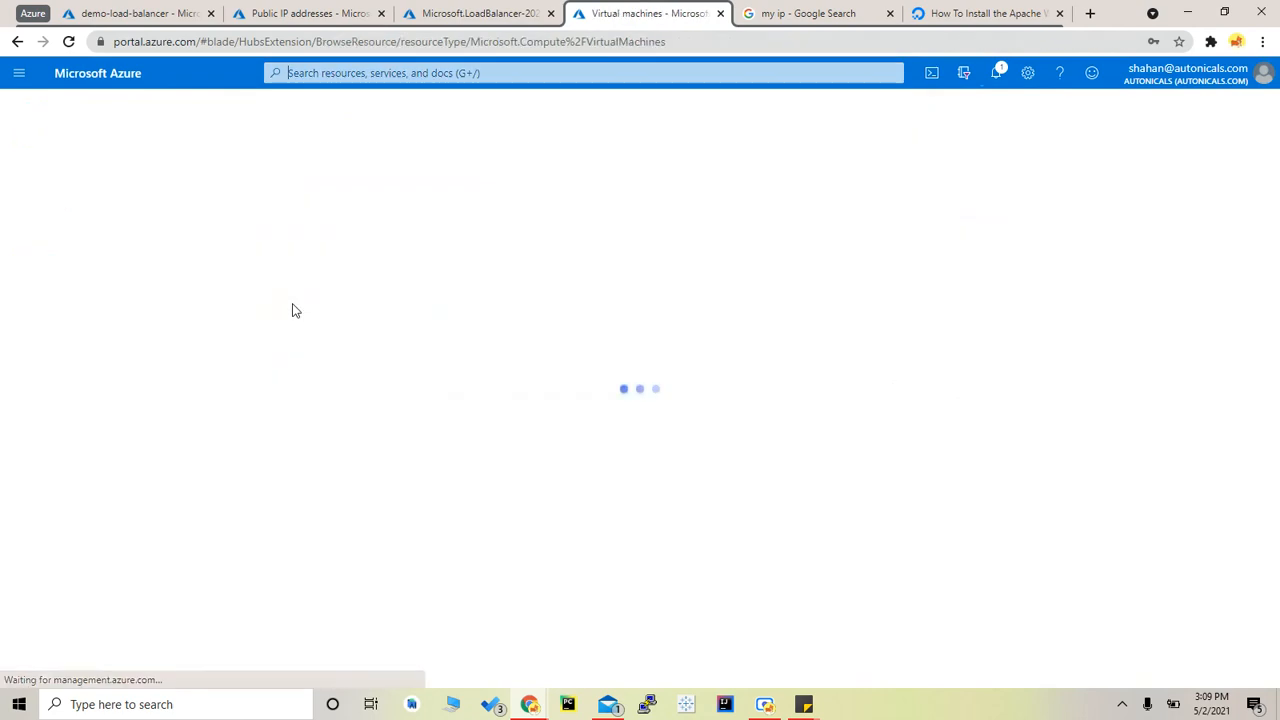
pyautogui.click(50, 177)
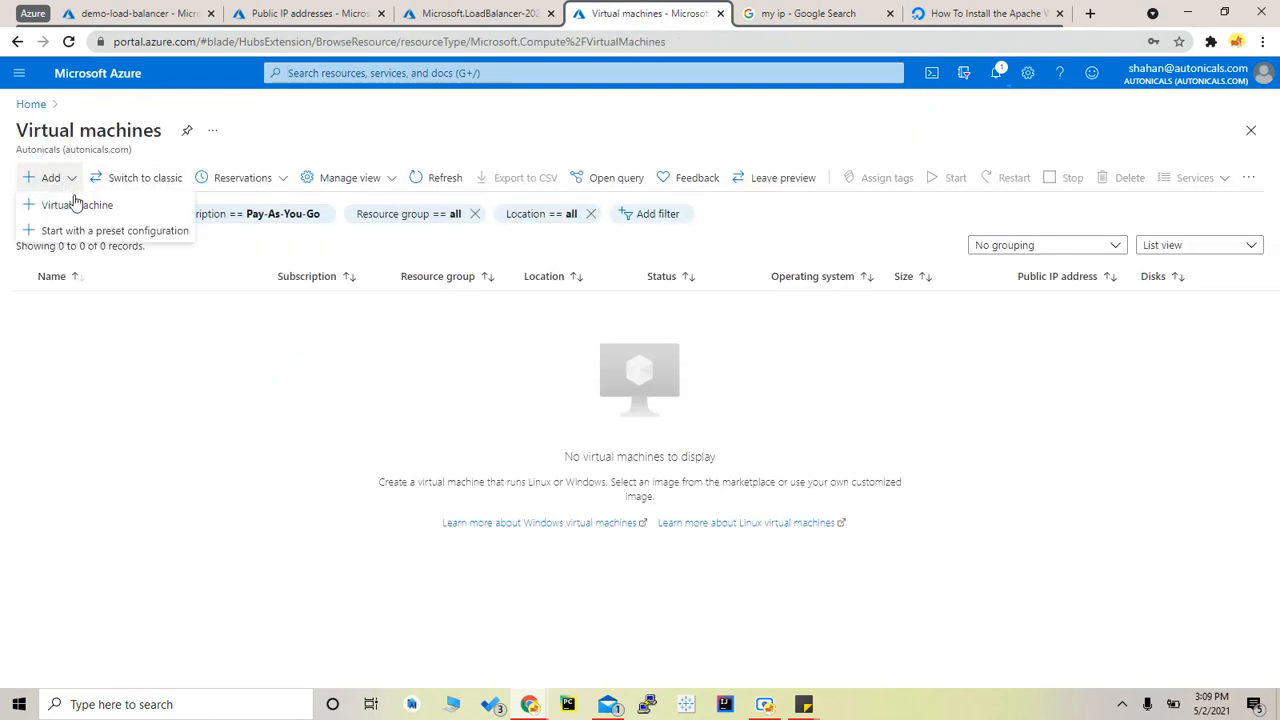
pyautogui.click(77, 204)
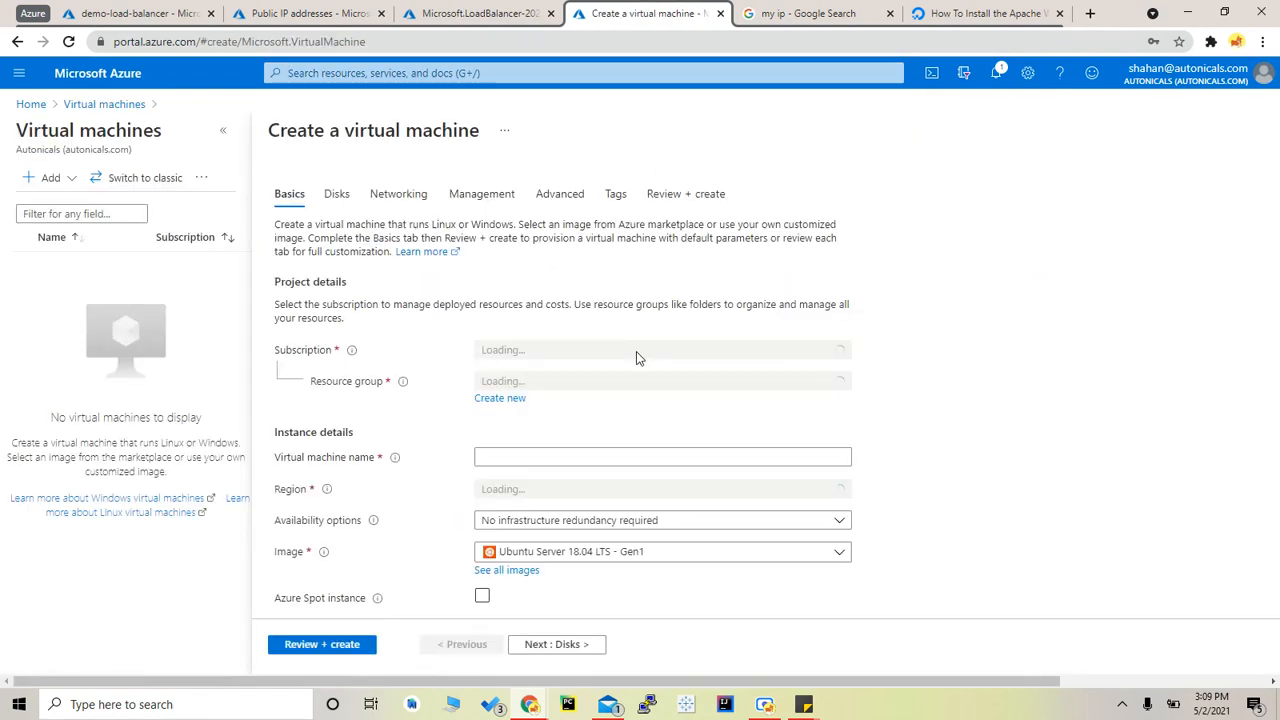
pyautogui.click(574, 380)
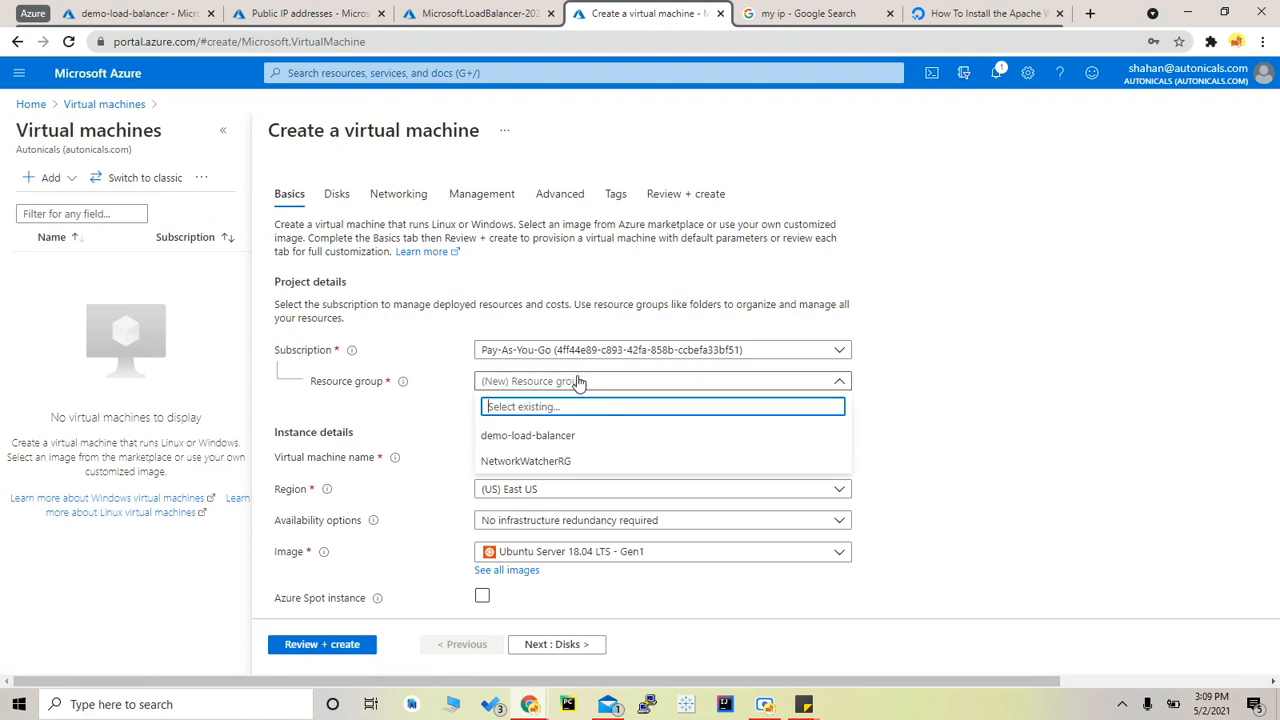
pyautogui.click(625, 438)
pyautogui.click(515, 460)
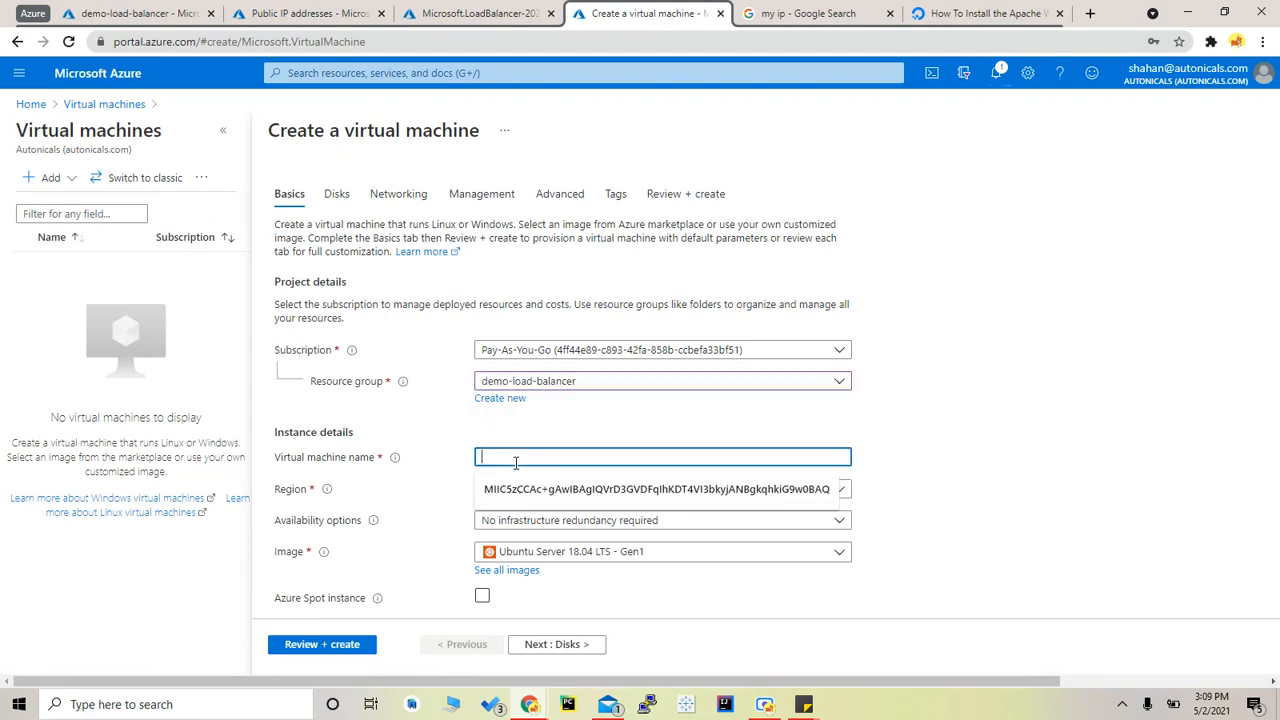
pyautogui.write('vm2')
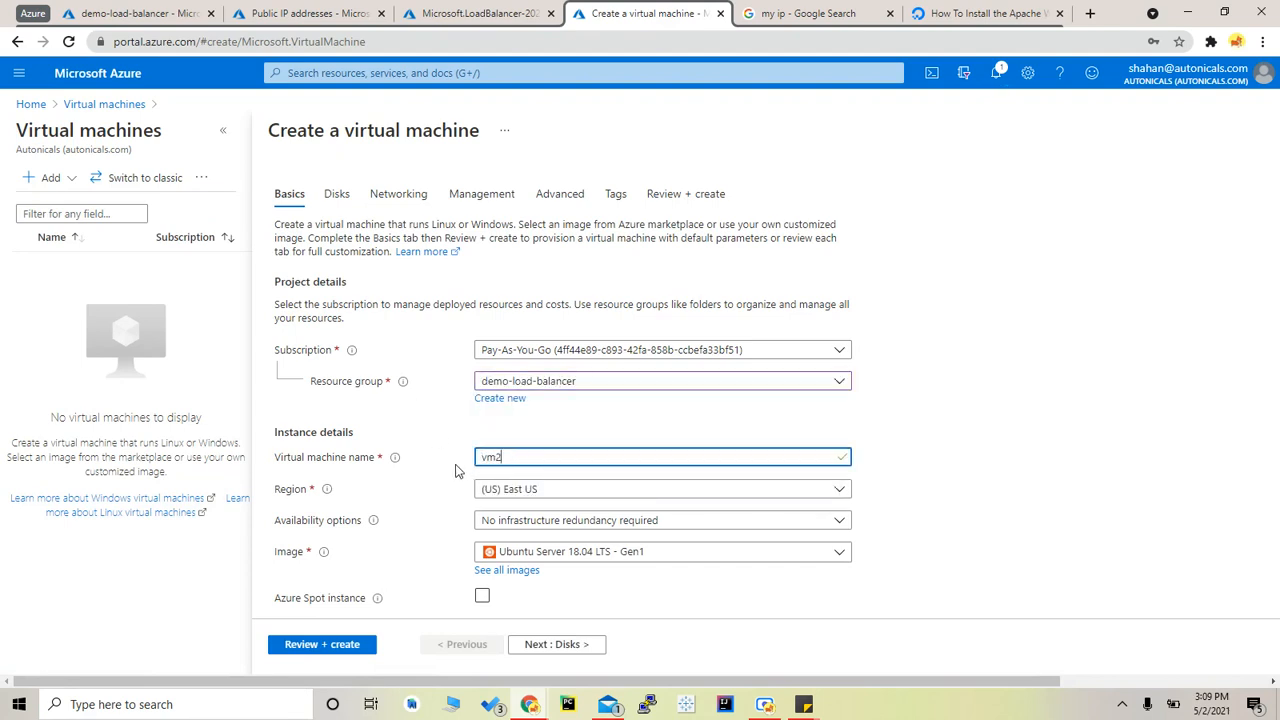
# Step: Set vm2's administrator authentication type to Password and enter the username autonicals
pyautogui.scroll(-4, 457, 468)
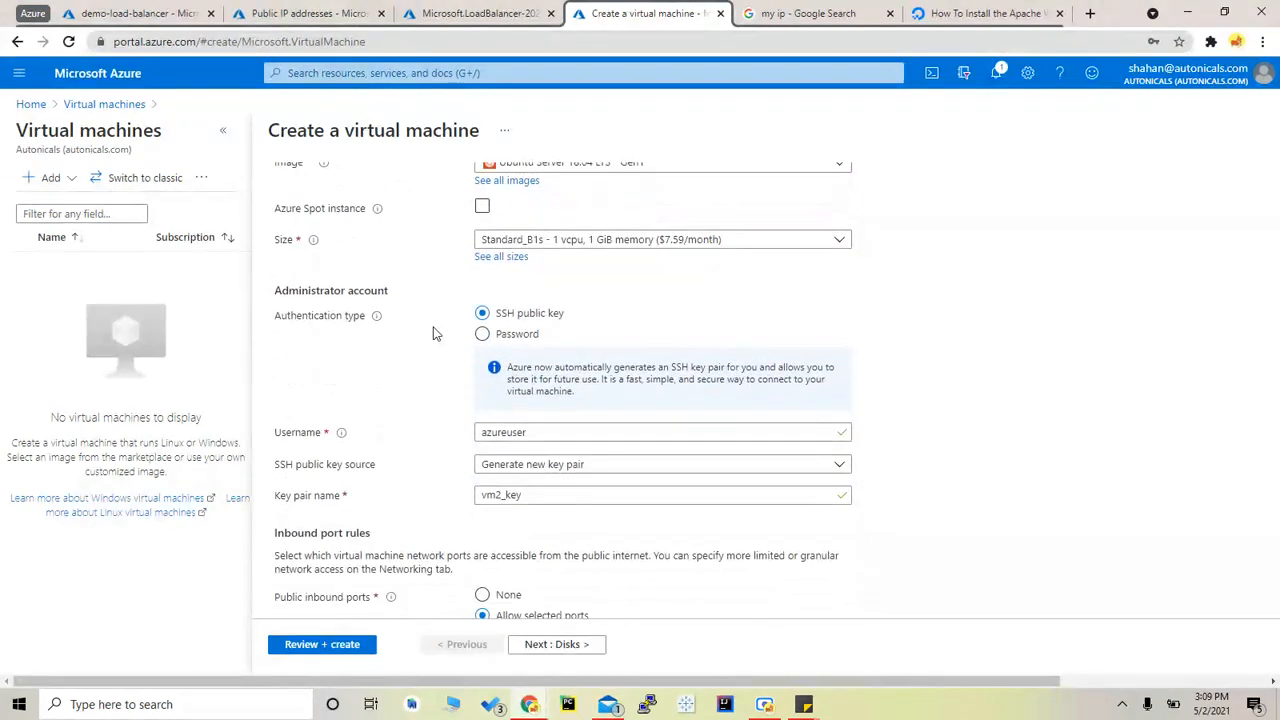
pyautogui.click(490, 335)
pyautogui.click(605, 369)
pyautogui.write('autonicals')
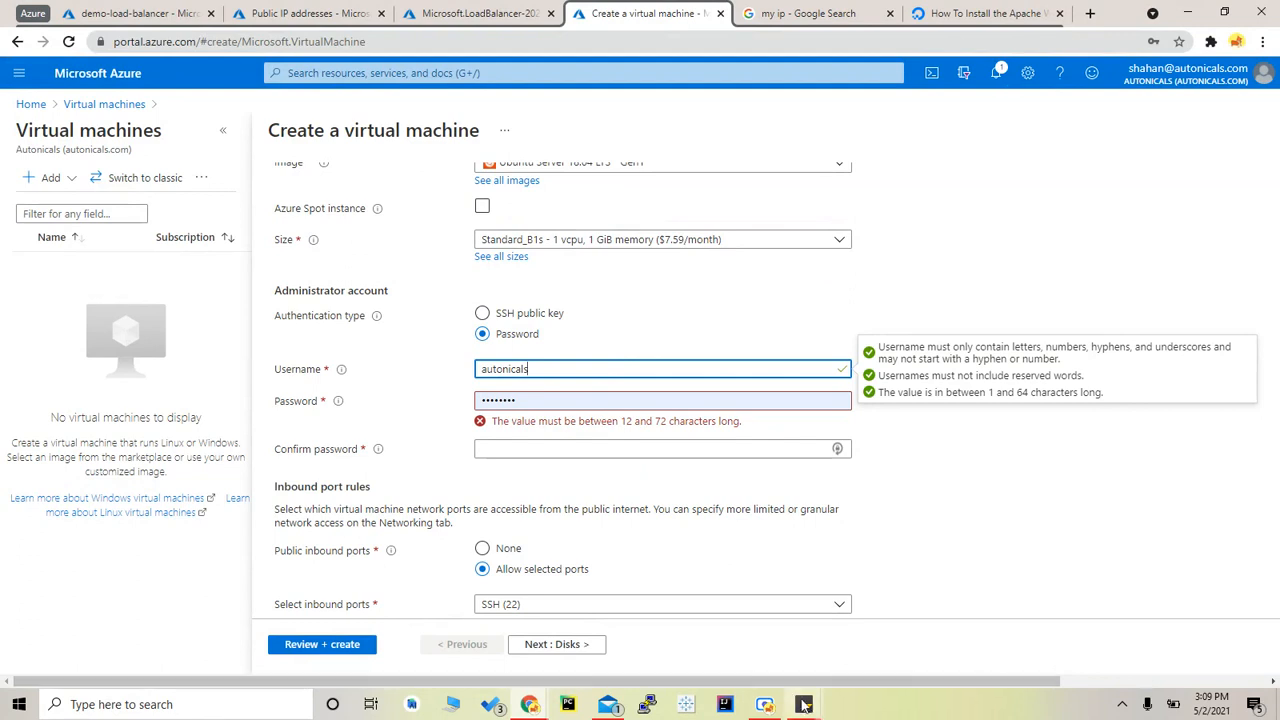
# Step: Enter the administrator password from the sticky note in vm2's Password and Confirm password fields
pyautogui.click(803, 704)
pyautogui.click(890, 640)
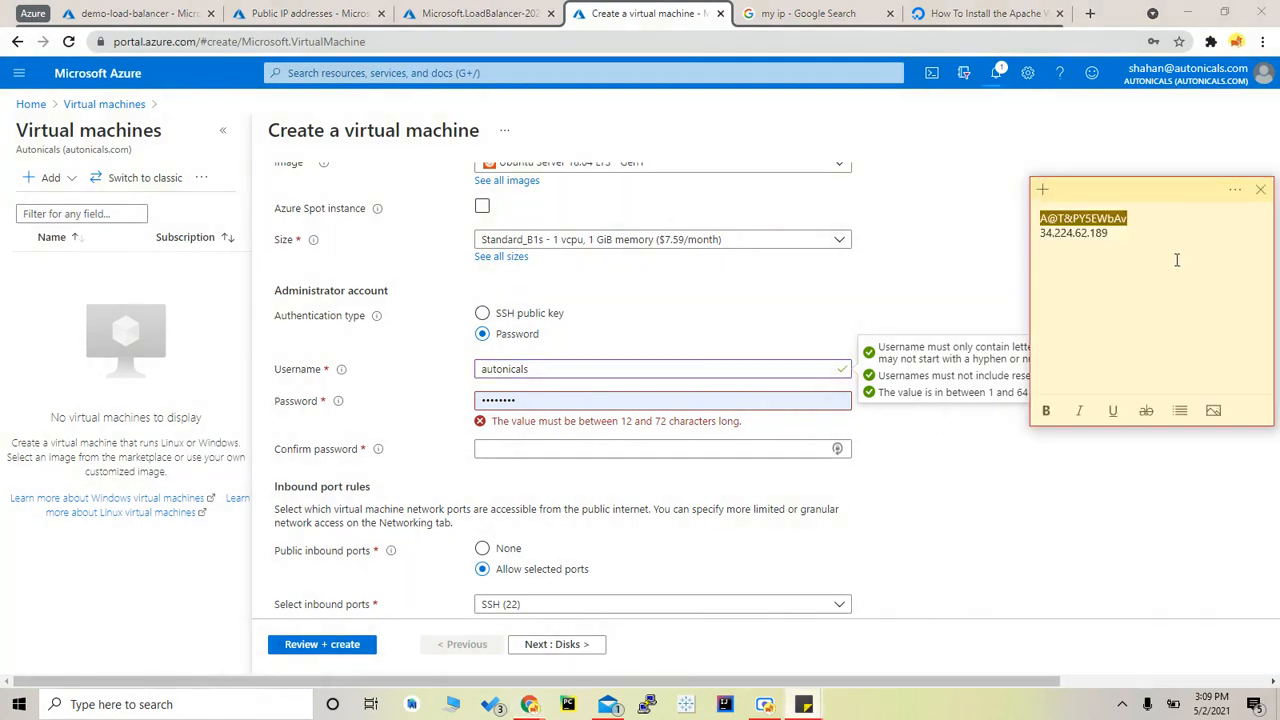
pyautogui.click(623, 401)
pyautogui.hotkey('ctrl', 'a')
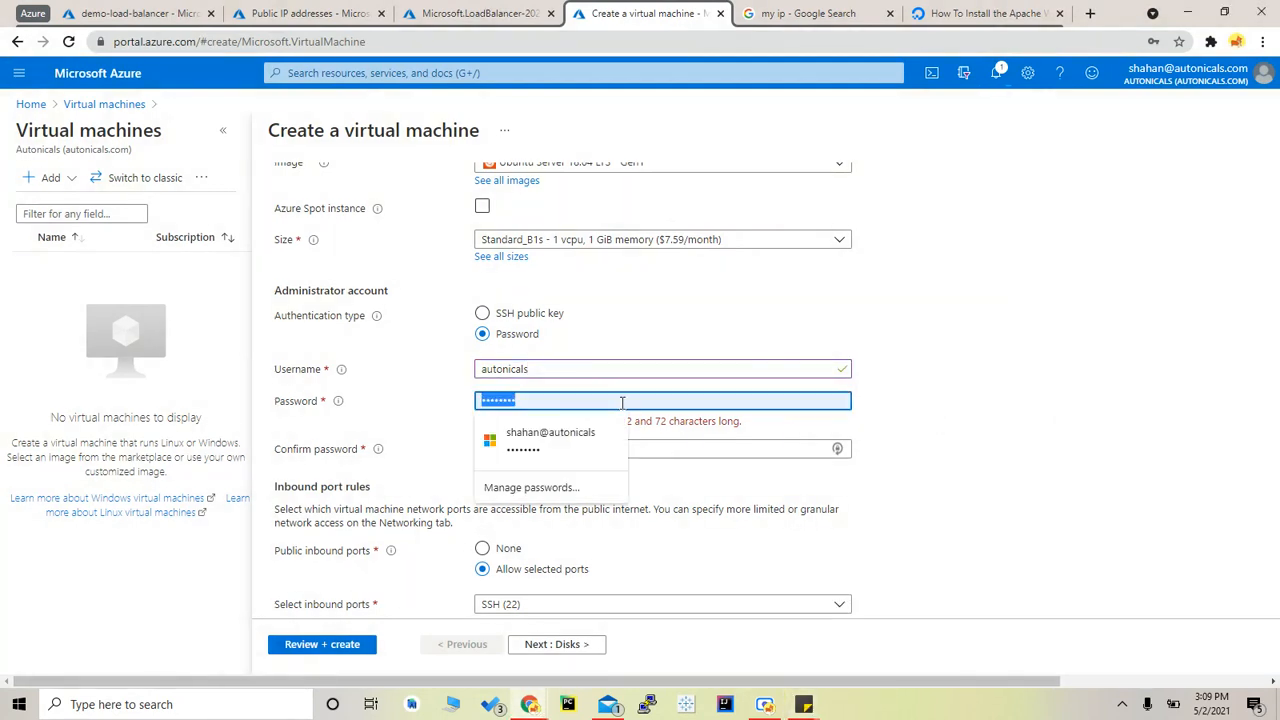
pyautogui.hotkey('ctrl', 'v')
pyautogui.click(620, 442)
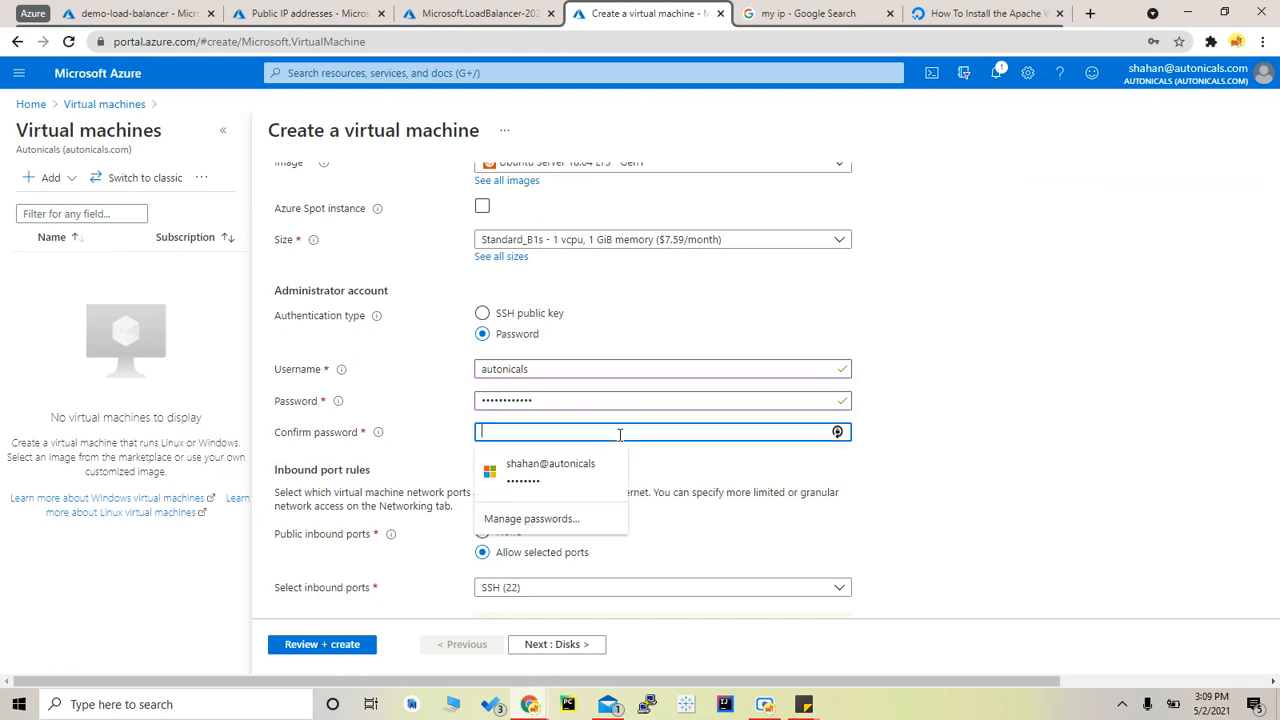
pyautogui.hotkey('ctrl', 'v')
# Step: Set vm2's public inbound ports to None and proceed to its disk settings
pyautogui.scroll(-1, 428, 435)
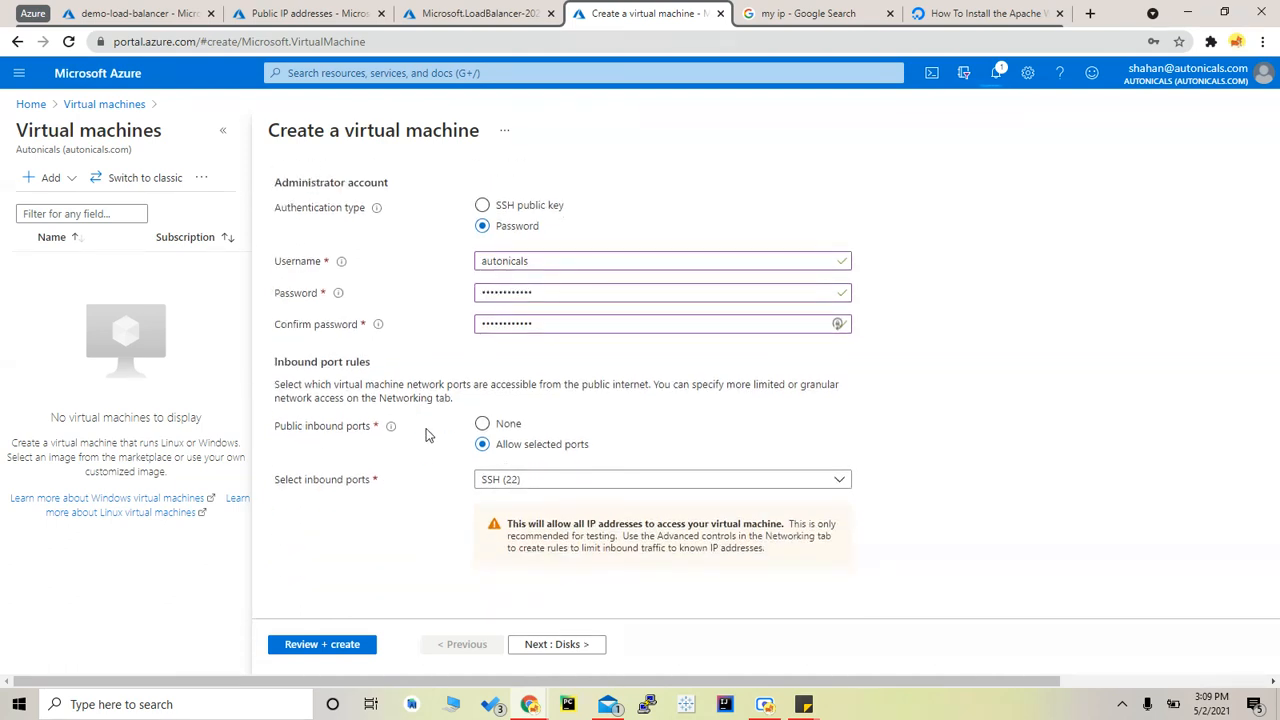
pyautogui.click(482, 423)
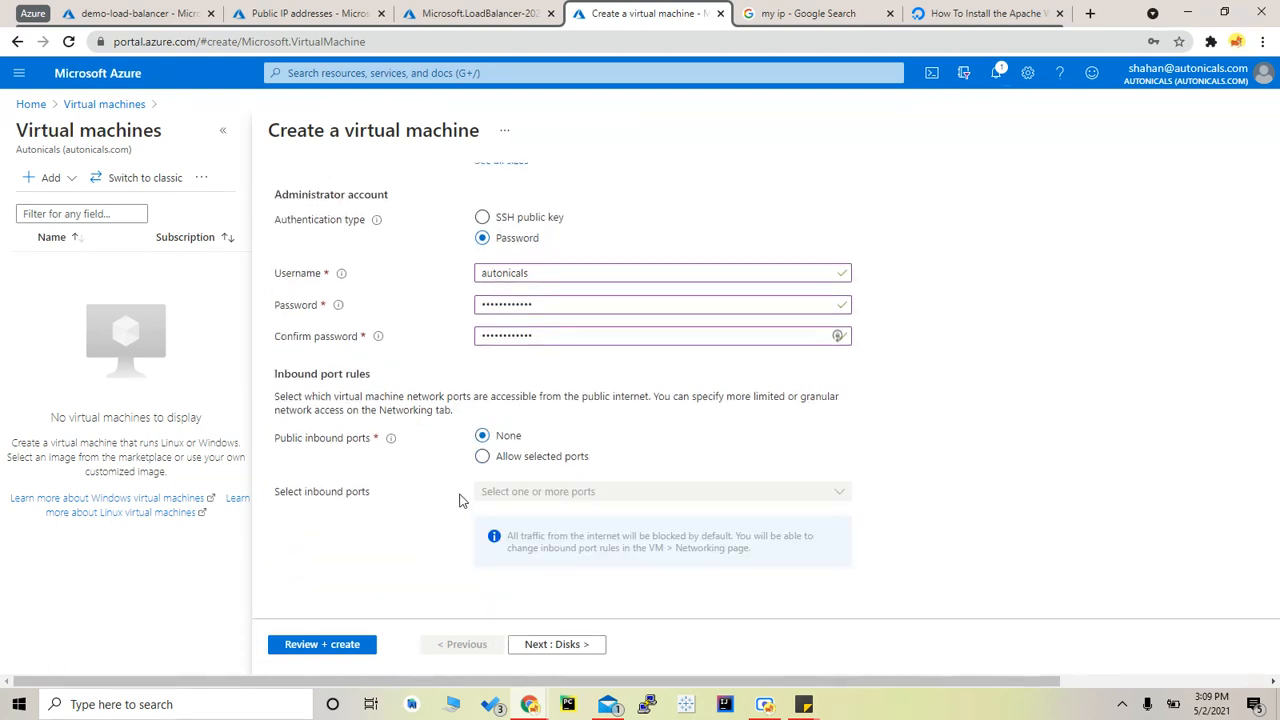
pyautogui.scroll(6, 464, 500)
pyautogui.click(337, 194)
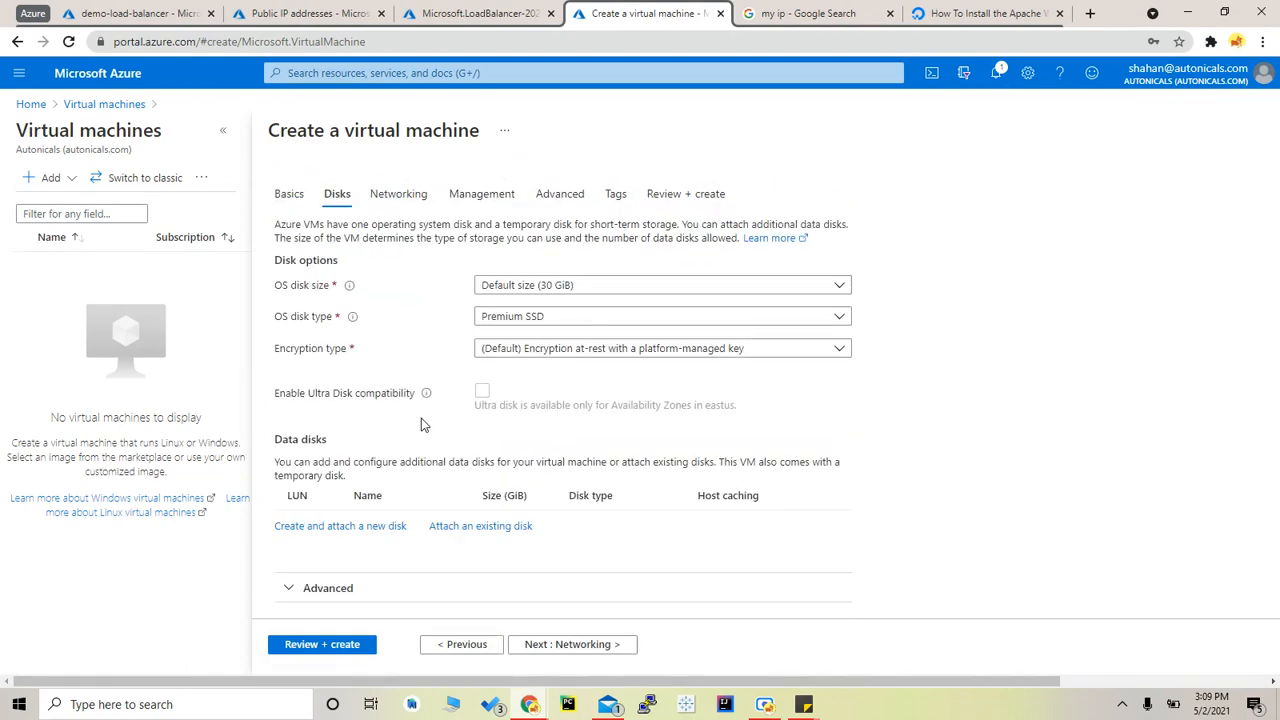
# Step: Set vm2's OS disk type to Standard HDD and proceed to its networking settings
pyautogui.click(575, 316)
pyautogui.click(591, 345)
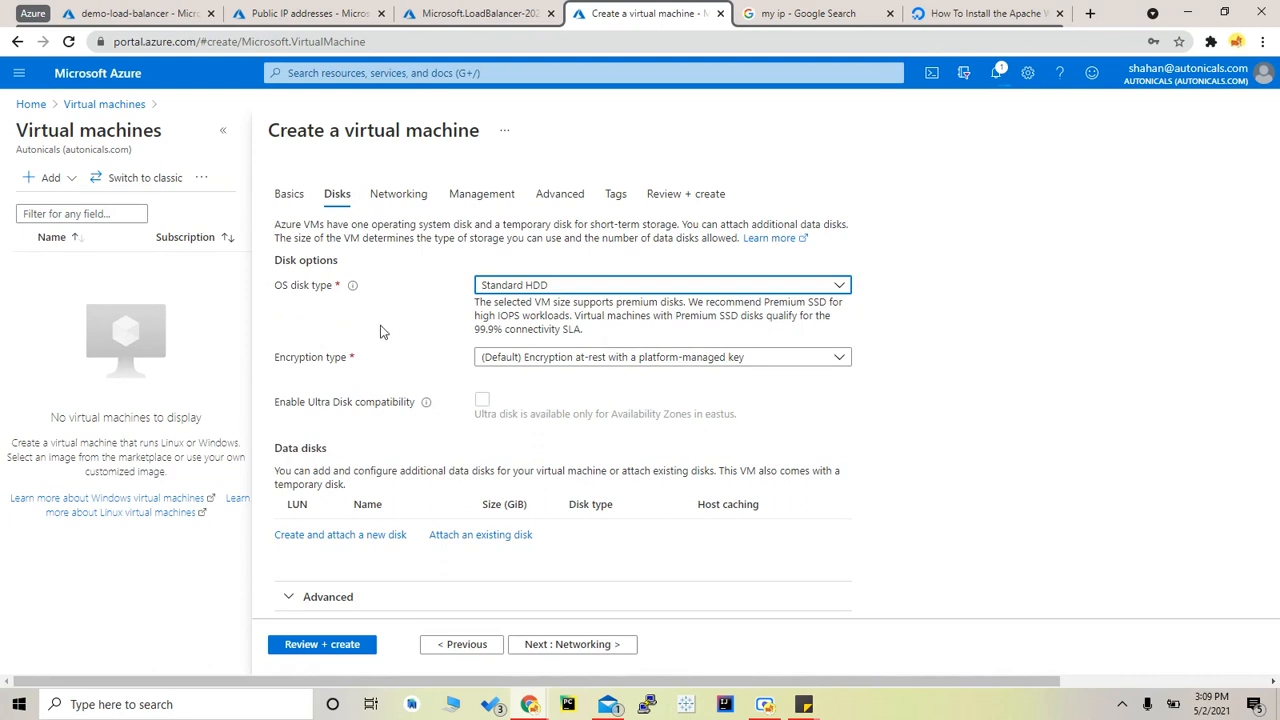
pyautogui.click(396, 200)
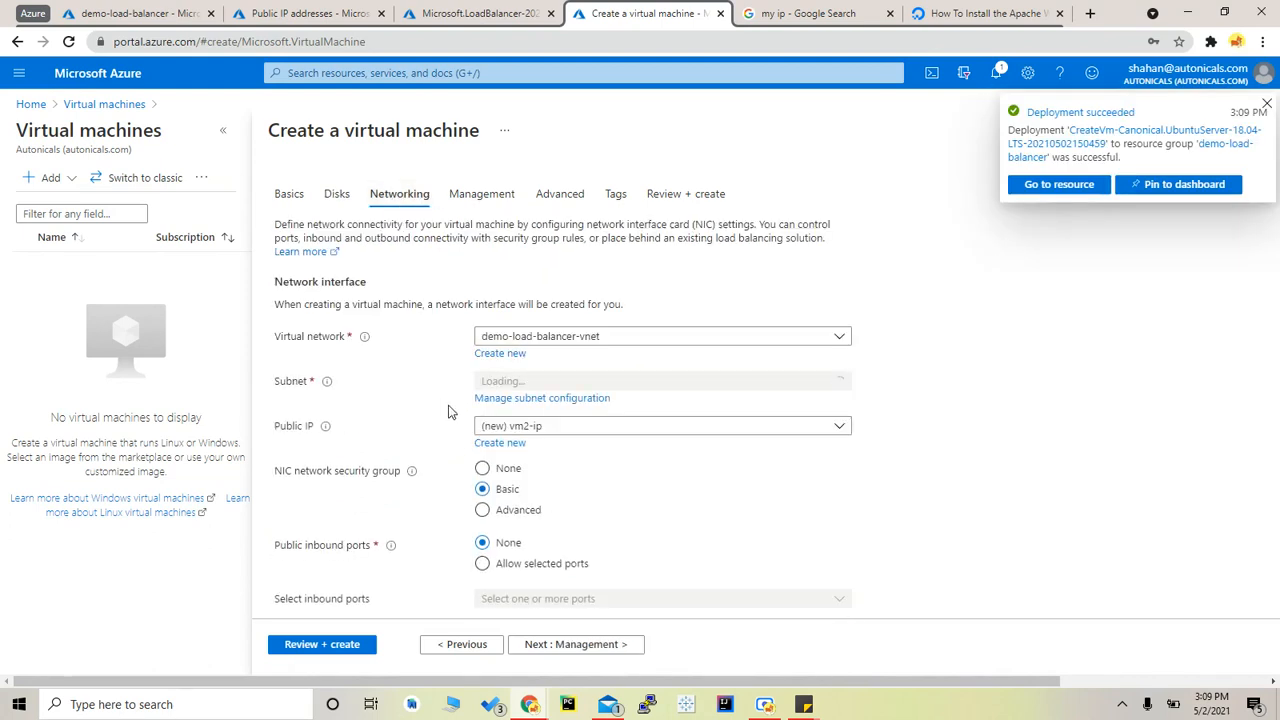
# Step: Assign the existing public IP vm2-ipaddress from the demo-load-balancer resource group to vm2
pyautogui.click(610, 430)
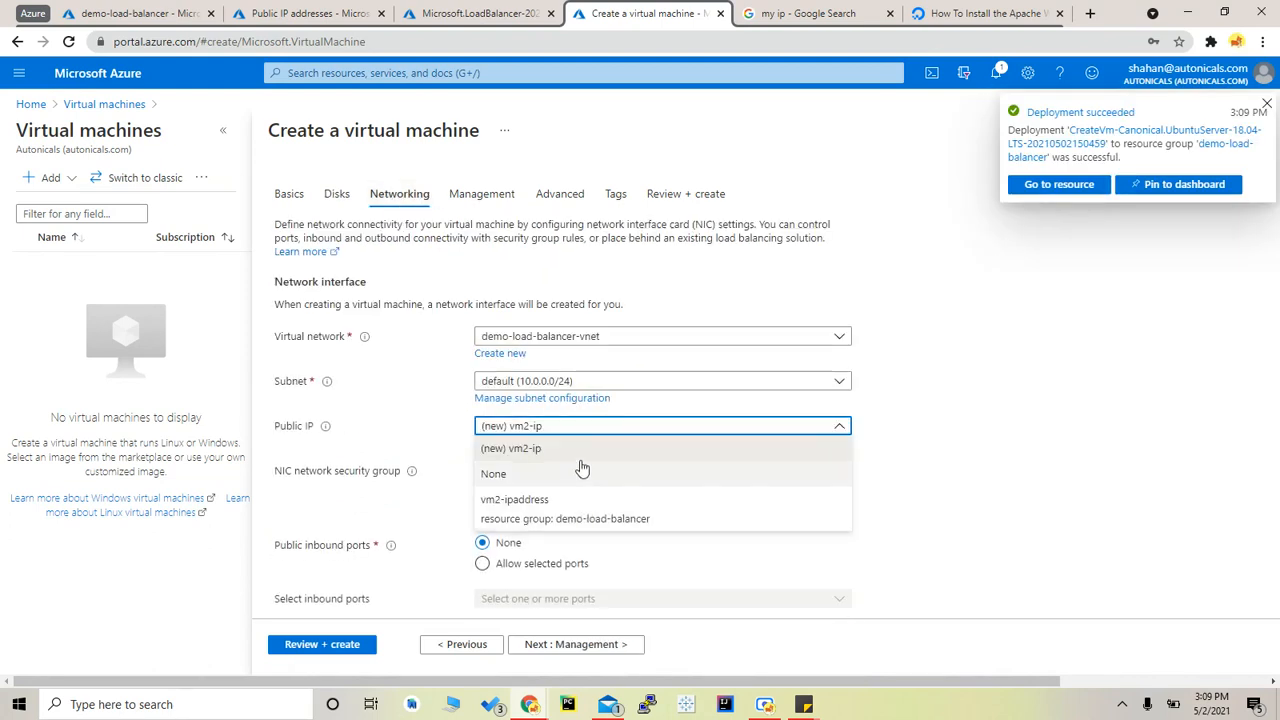
pyautogui.click(585, 515)
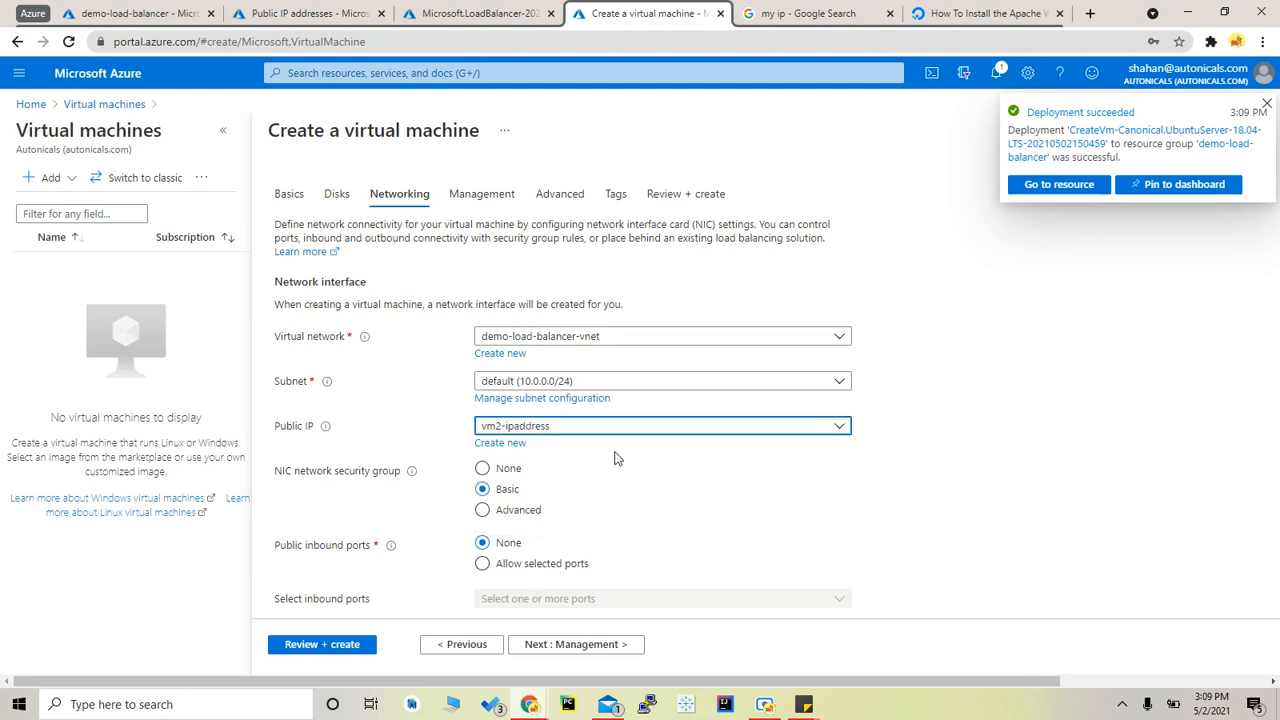
pyautogui.click(621, 426)
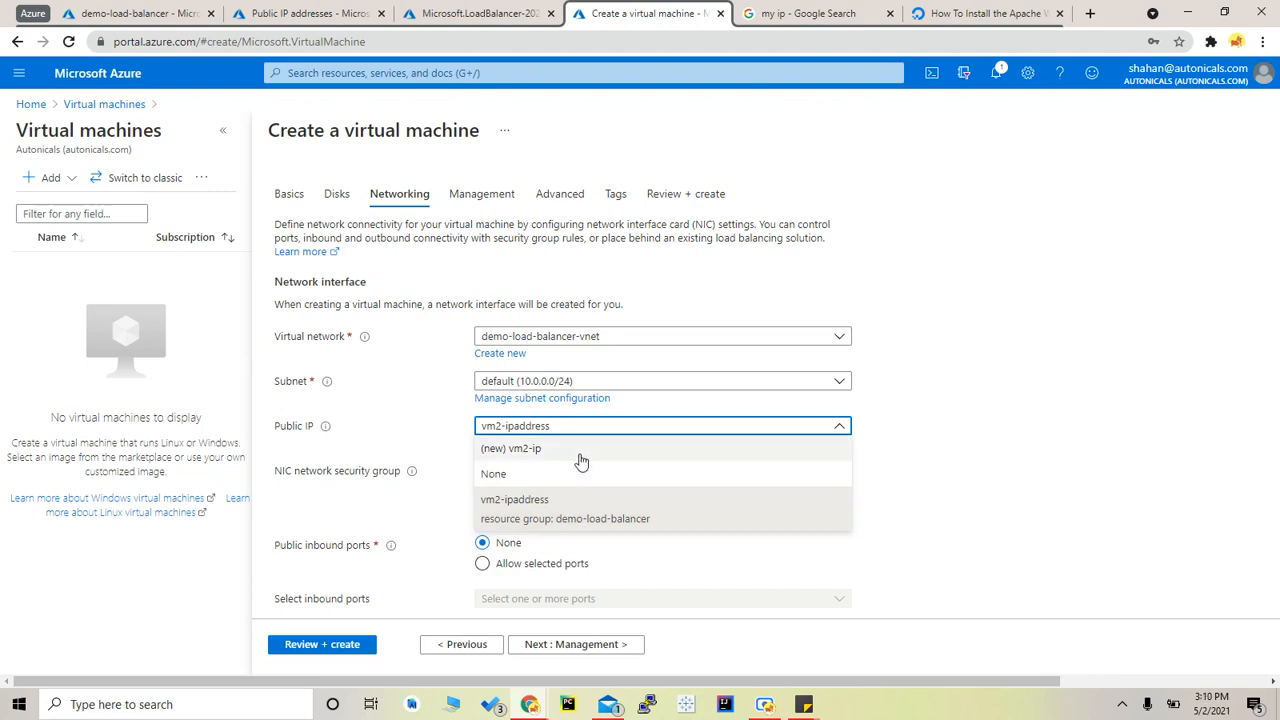
pyautogui.click(593, 510)
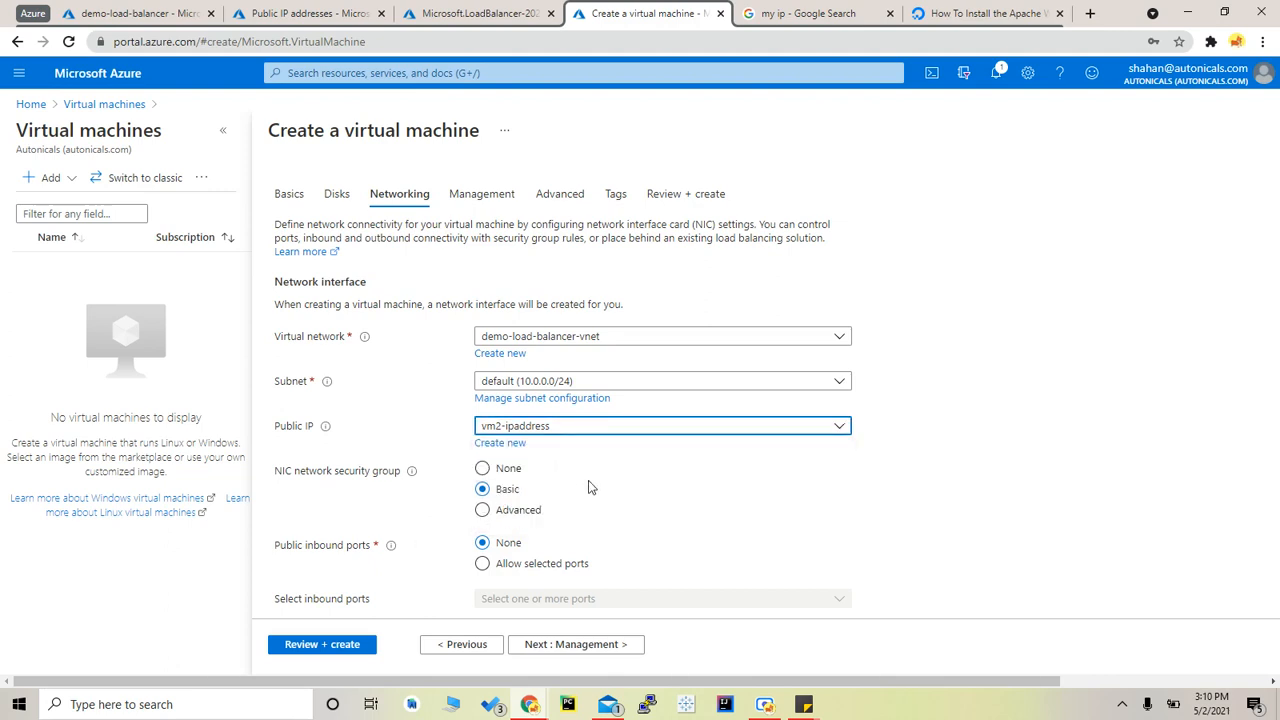
# Step: Set vm2's NIC network security group to Advanced and select the existing group nsg
pyautogui.scroll(-3, 380, 532)
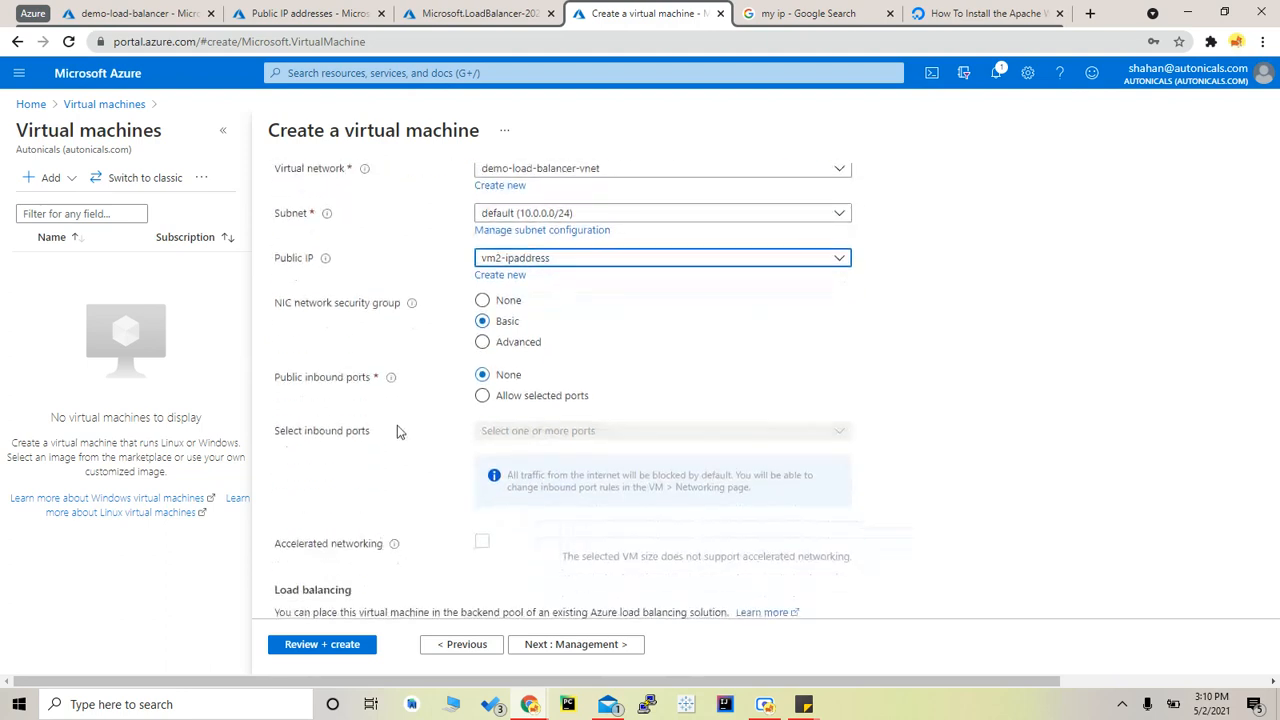
pyautogui.click(483, 342)
pyautogui.click(563, 415)
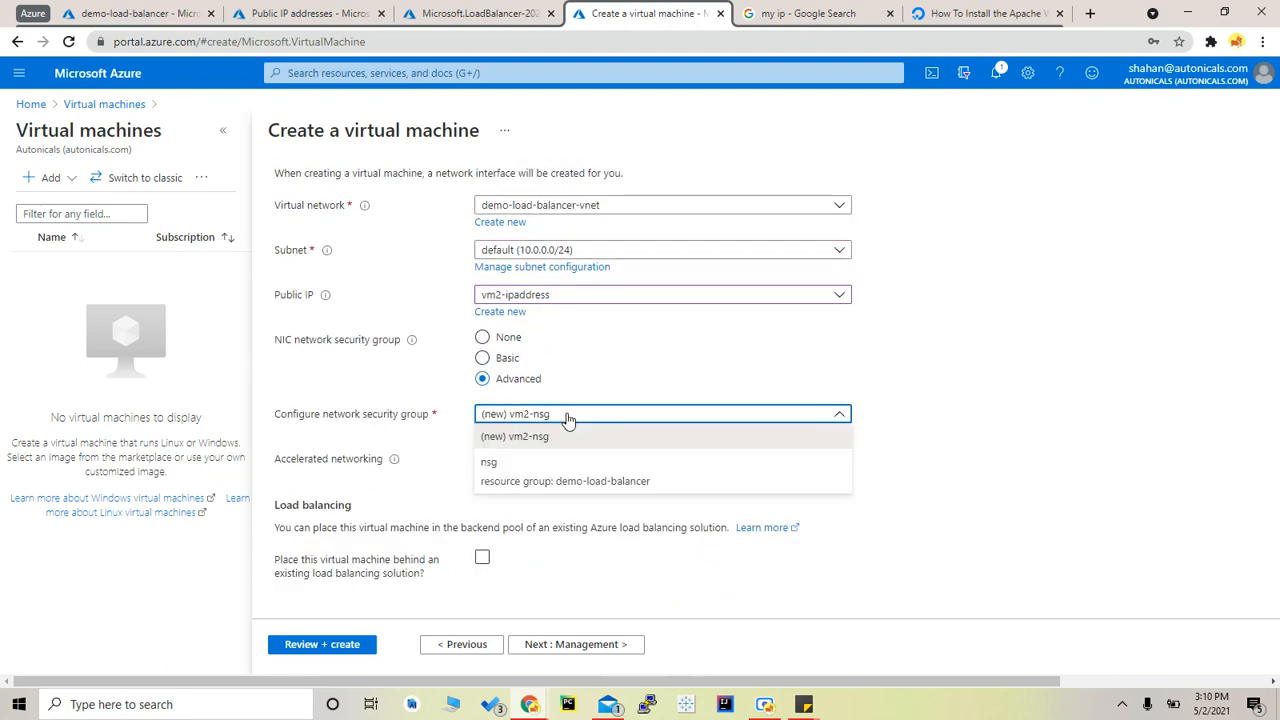
pyautogui.click(565, 483)
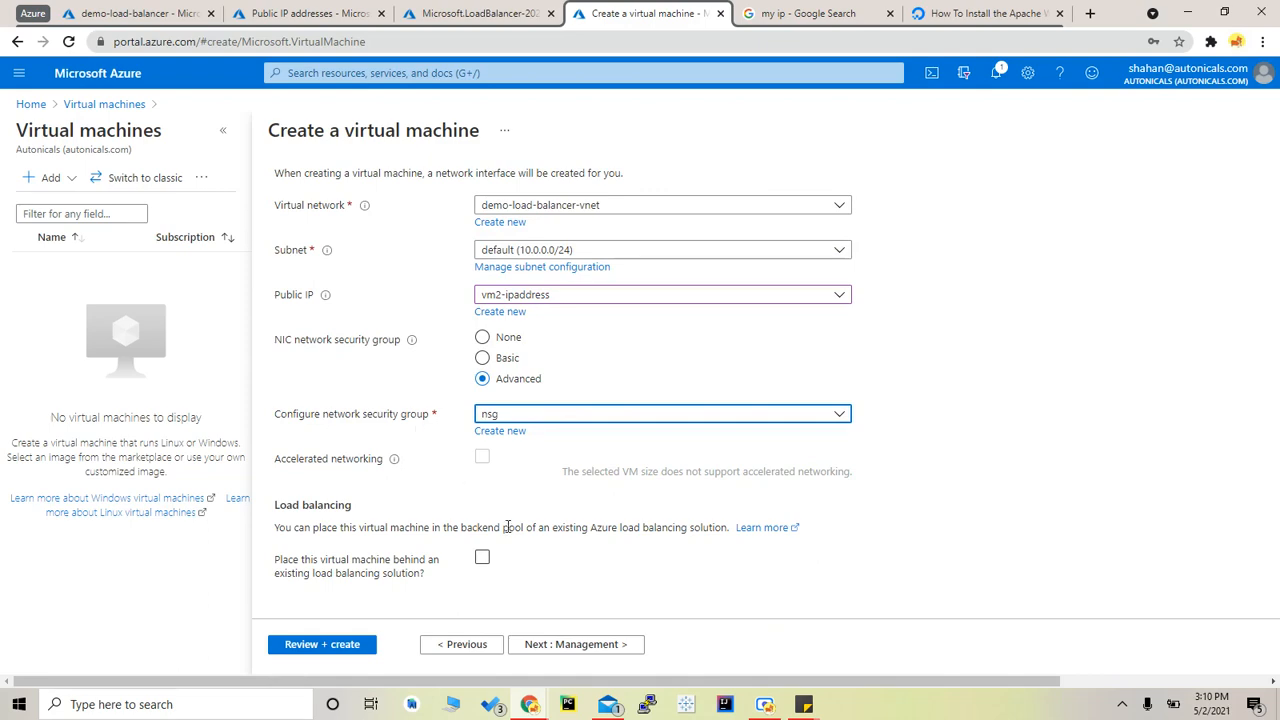
# Step: Place vm2 behind the existing Azure load balancer my-load-balancer with the backend pool my-backend-pool
pyautogui.click(482, 557)
pyautogui.scroll(-1, 583, 508)
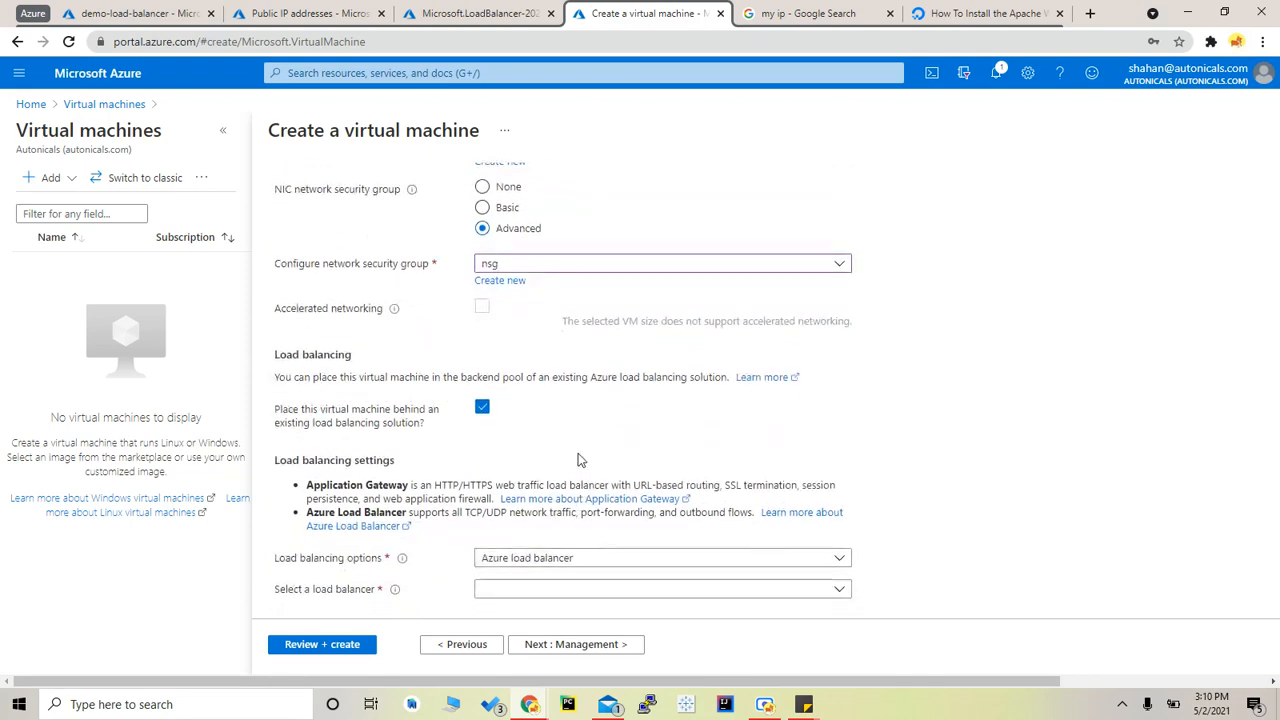
pyautogui.scroll(1, 579, 458)
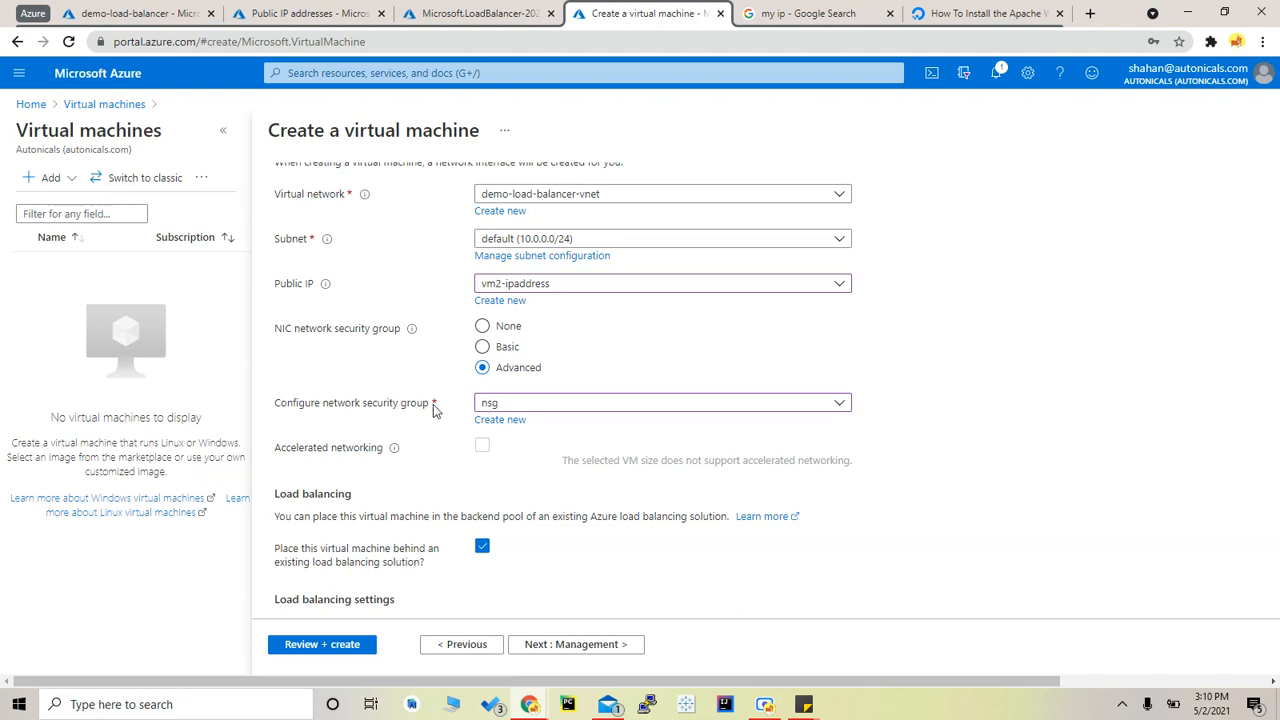
pyautogui.scroll(-2, 433, 404)
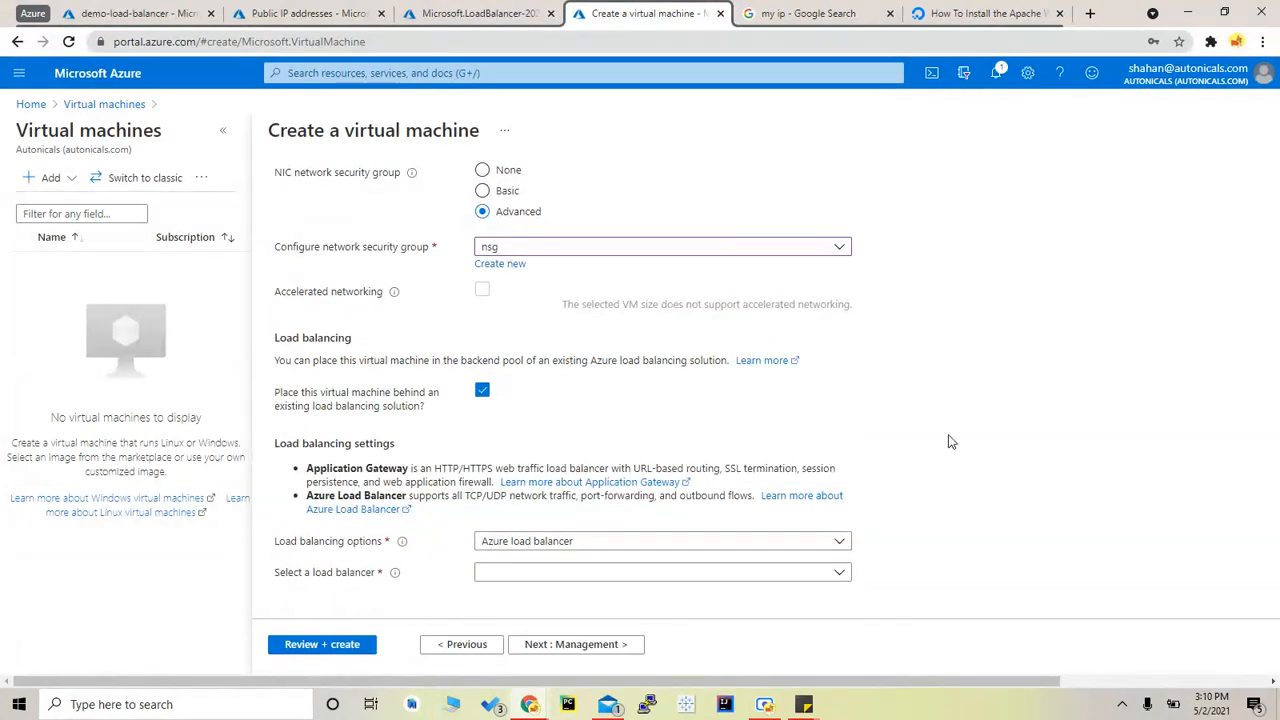
pyautogui.click(800, 574)
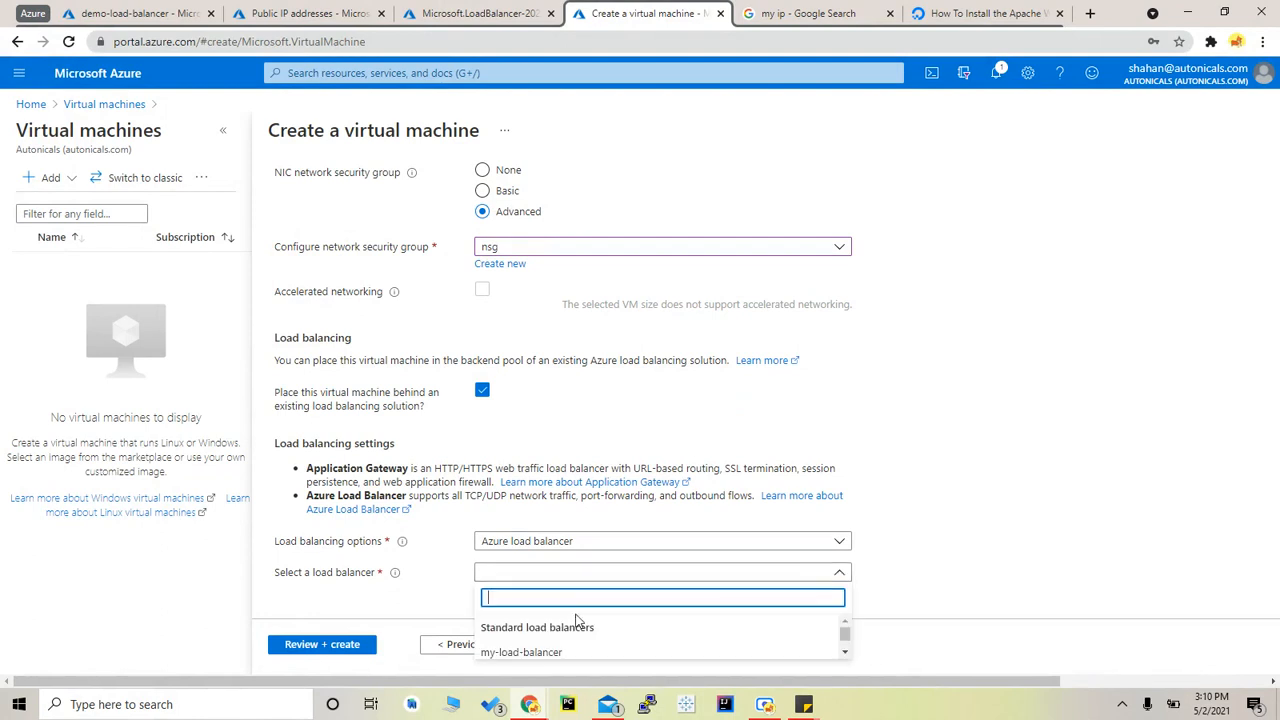
pyautogui.click(612, 650)
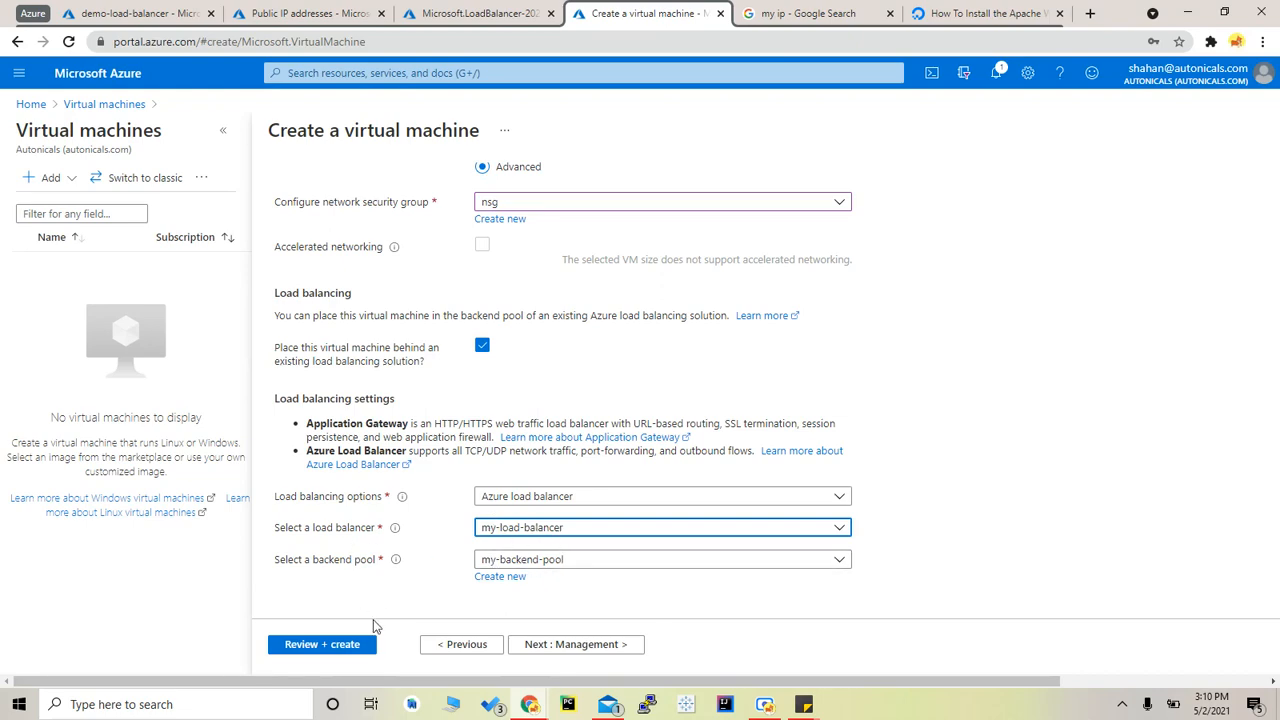
# Step: Review vm2's configuration summary and create the virtual machine
pyautogui.scroll(4, 402, 432)
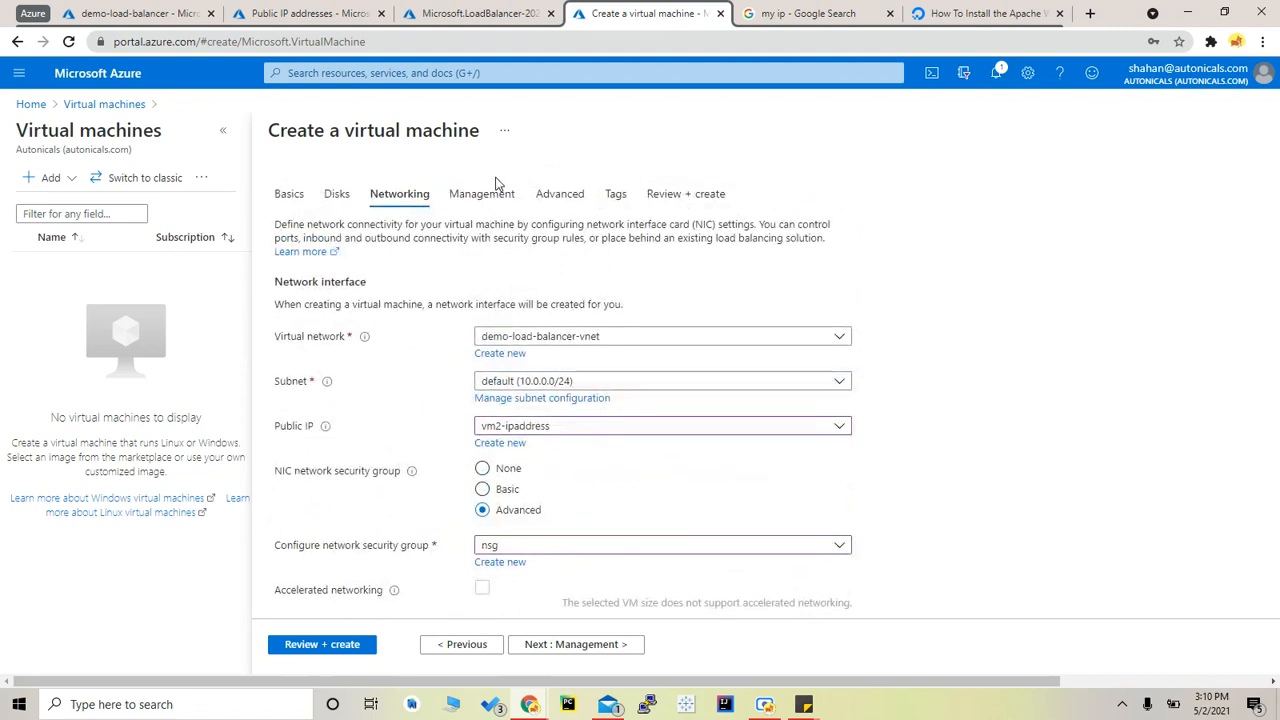
pyautogui.click(680, 197)
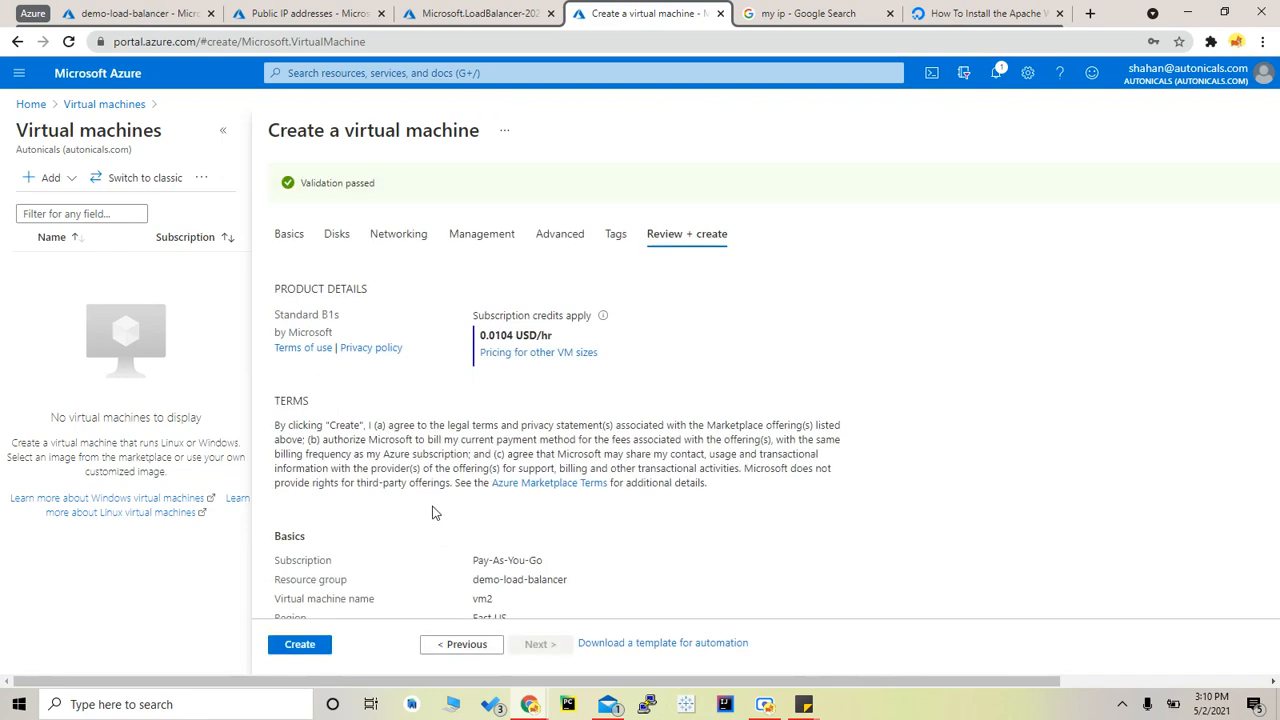
pyautogui.scroll(-2, 434, 512)
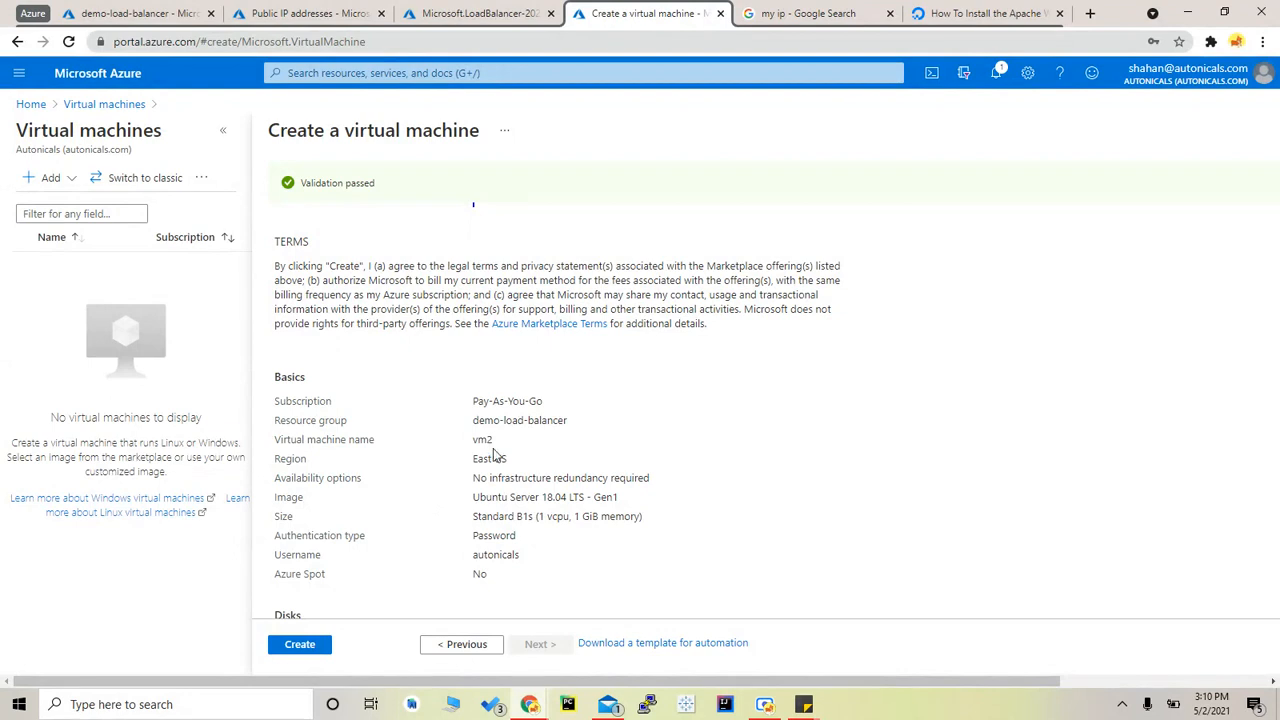
pyautogui.scroll(-3, 453, 543)
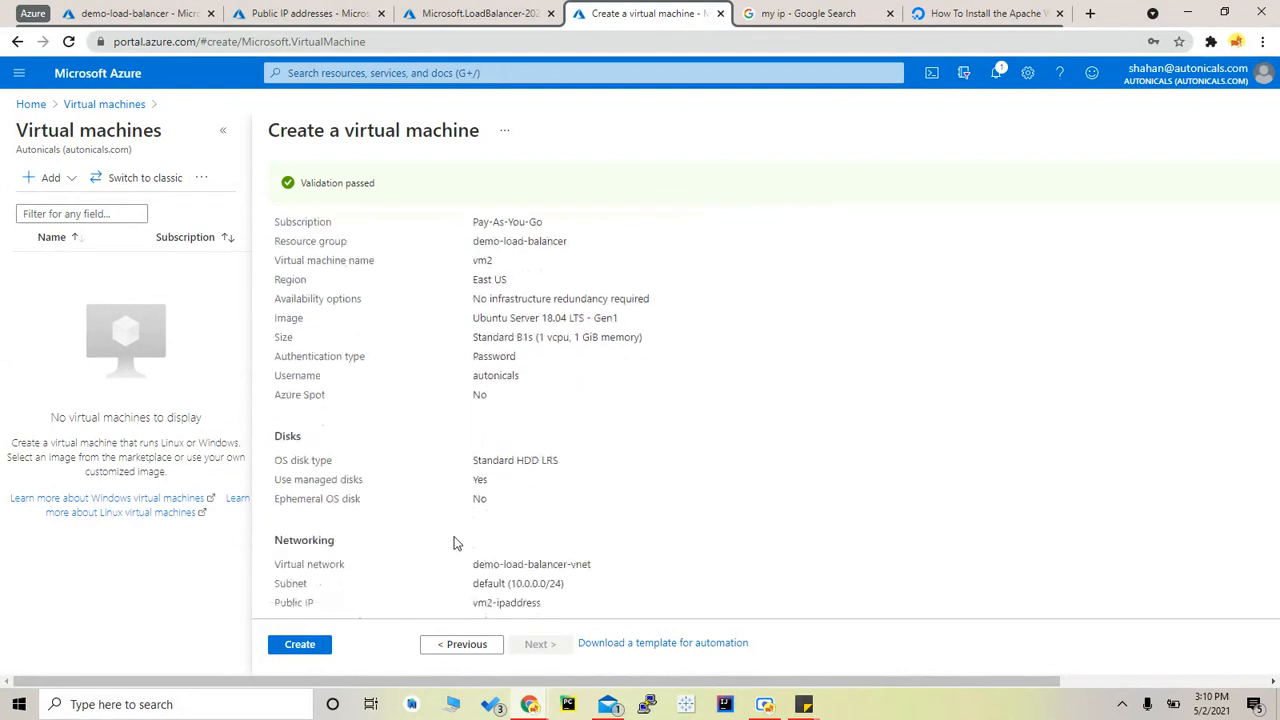
pyautogui.click(312, 648)
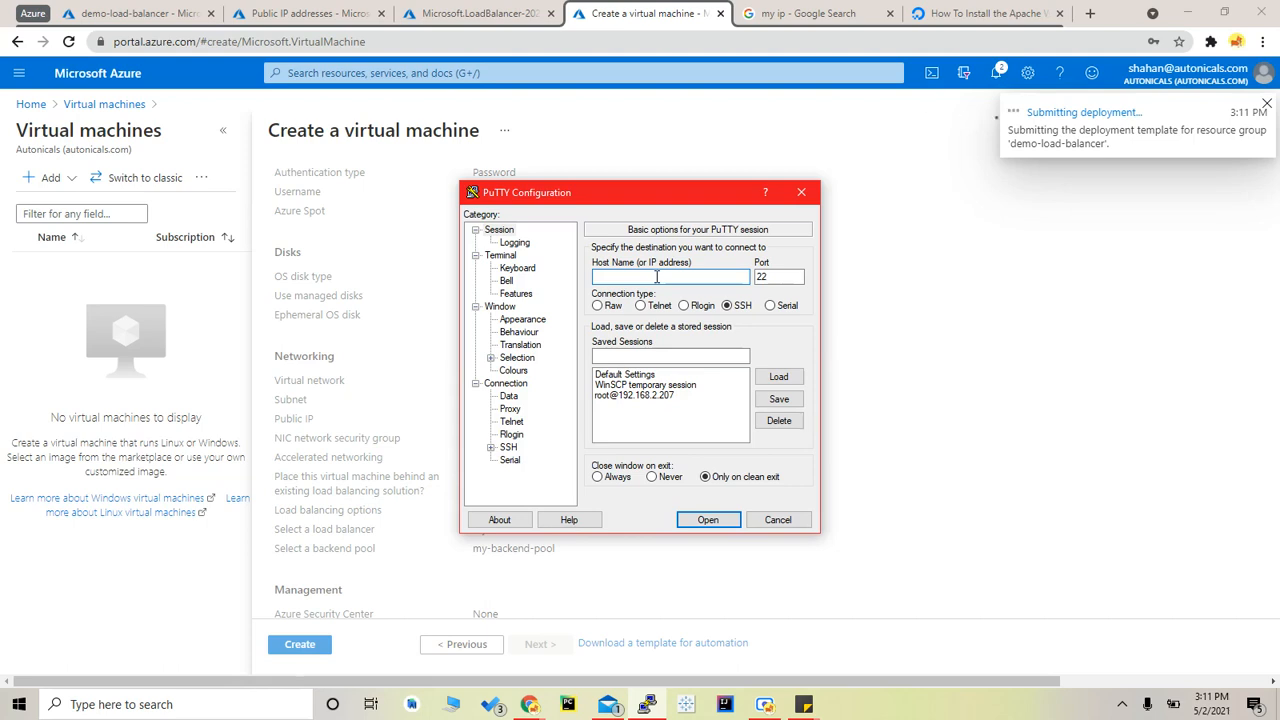
# Step: Enter the username autonicals@ as the start of PuTTY's host name and copy vm1's public IP address from the Azure virtual machines list
pyautogui.write('autonical')
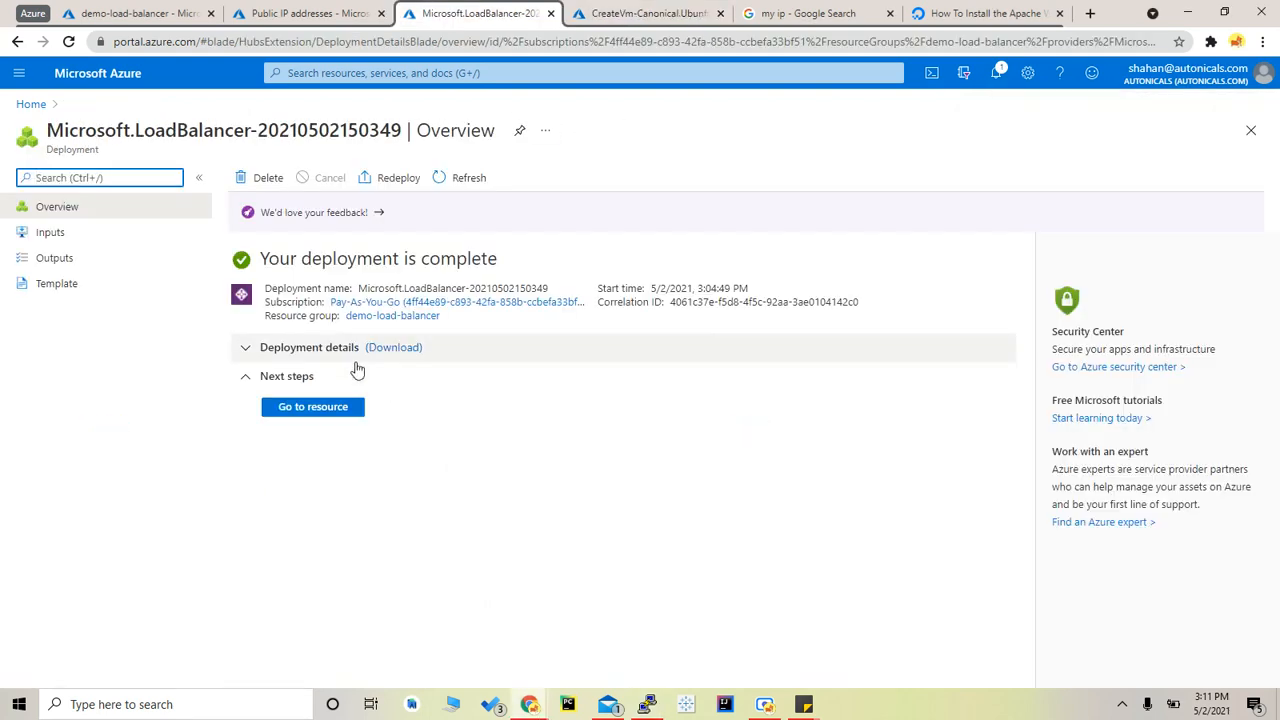
pyautogui.click(354, 407)
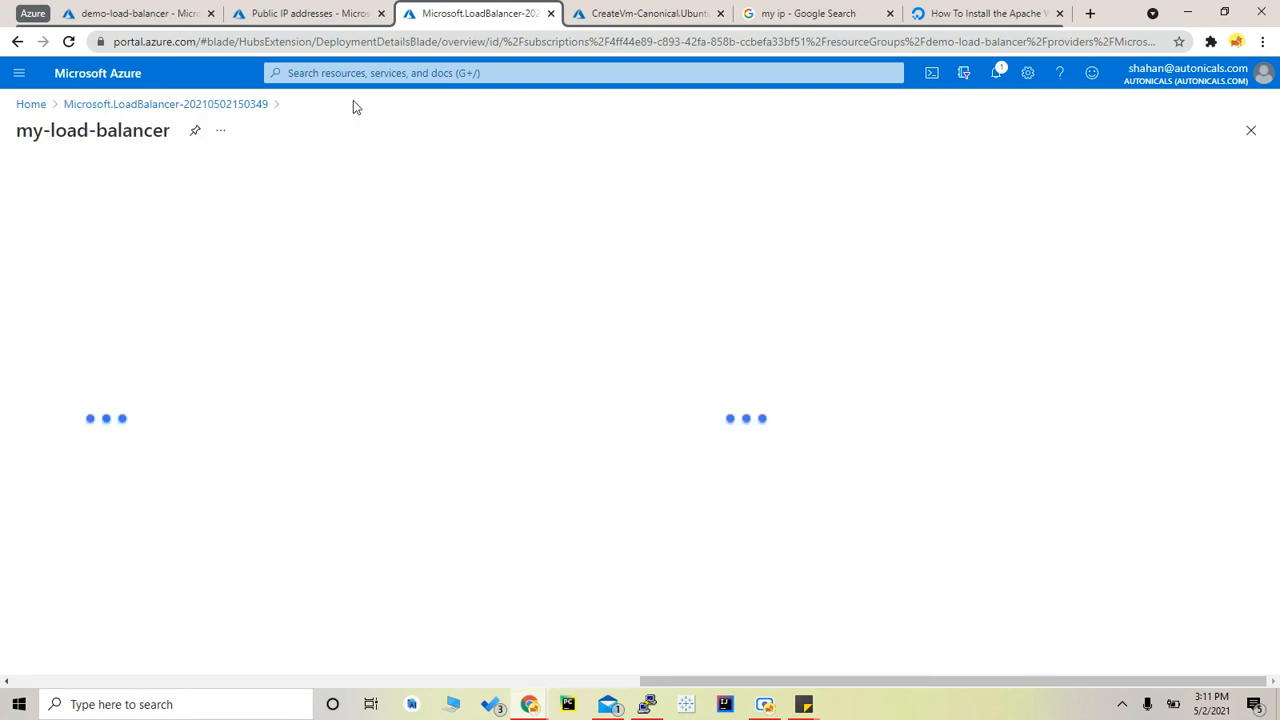
pyautogui.click(620, 13)
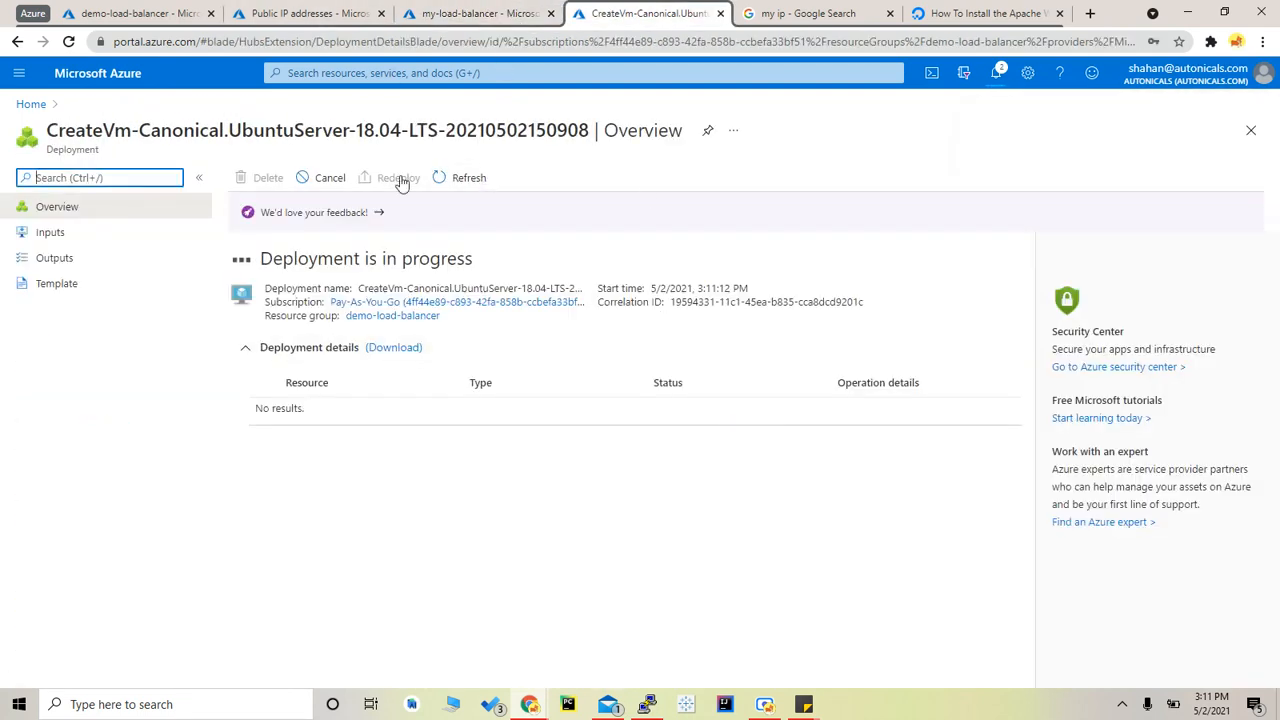
pyautogui.click(425, 73)
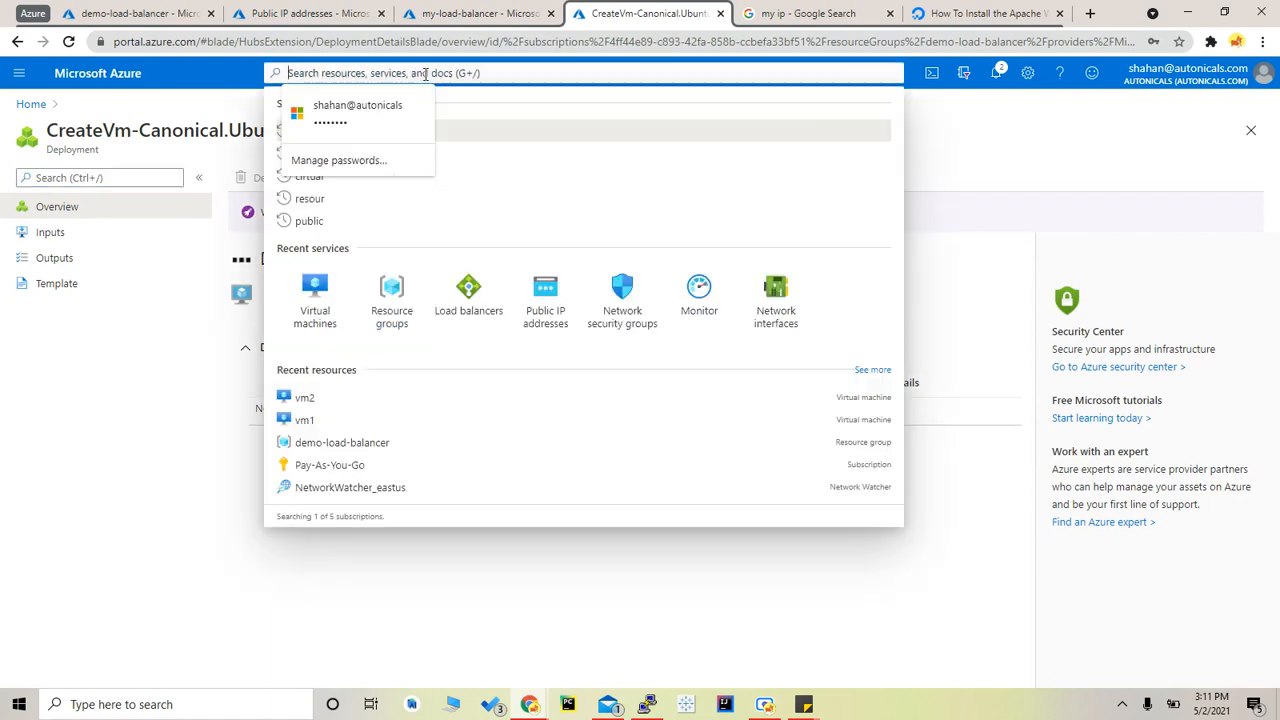
pyautogui.click(310, 312)
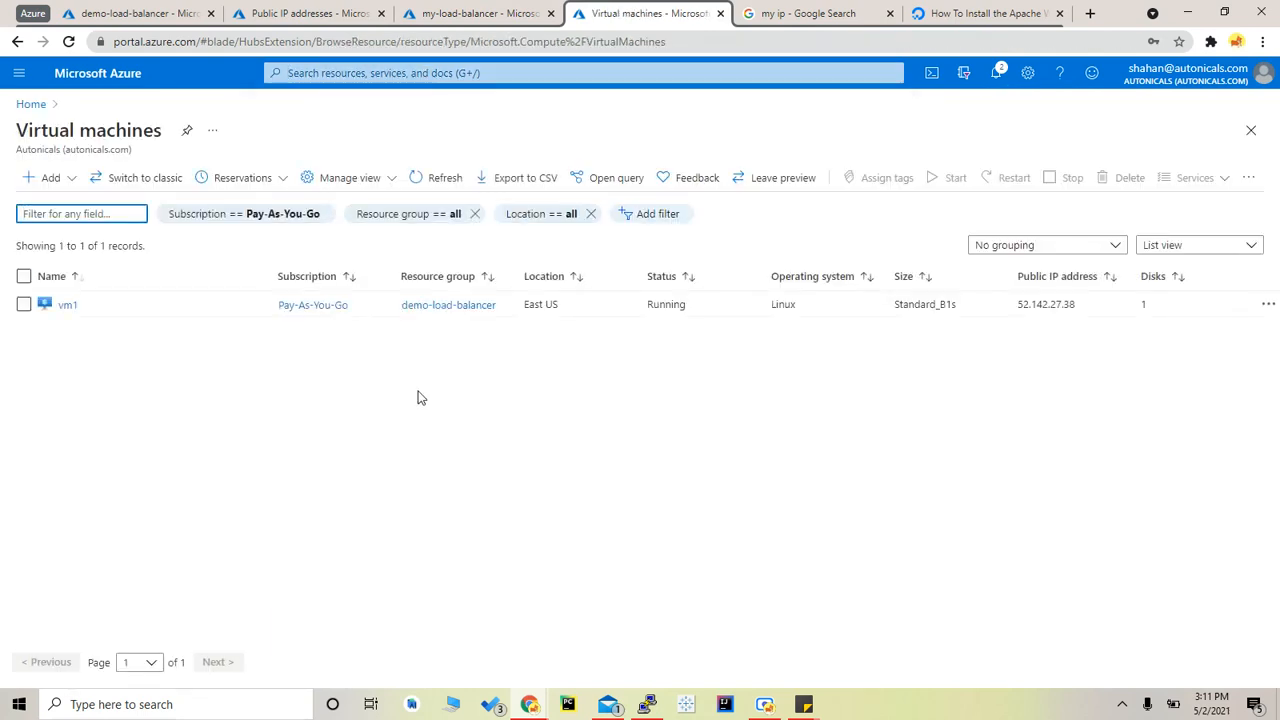
pyautogui.doubleClick(1042, 308)
pyautogui.hotkey('ctrl', 'c')
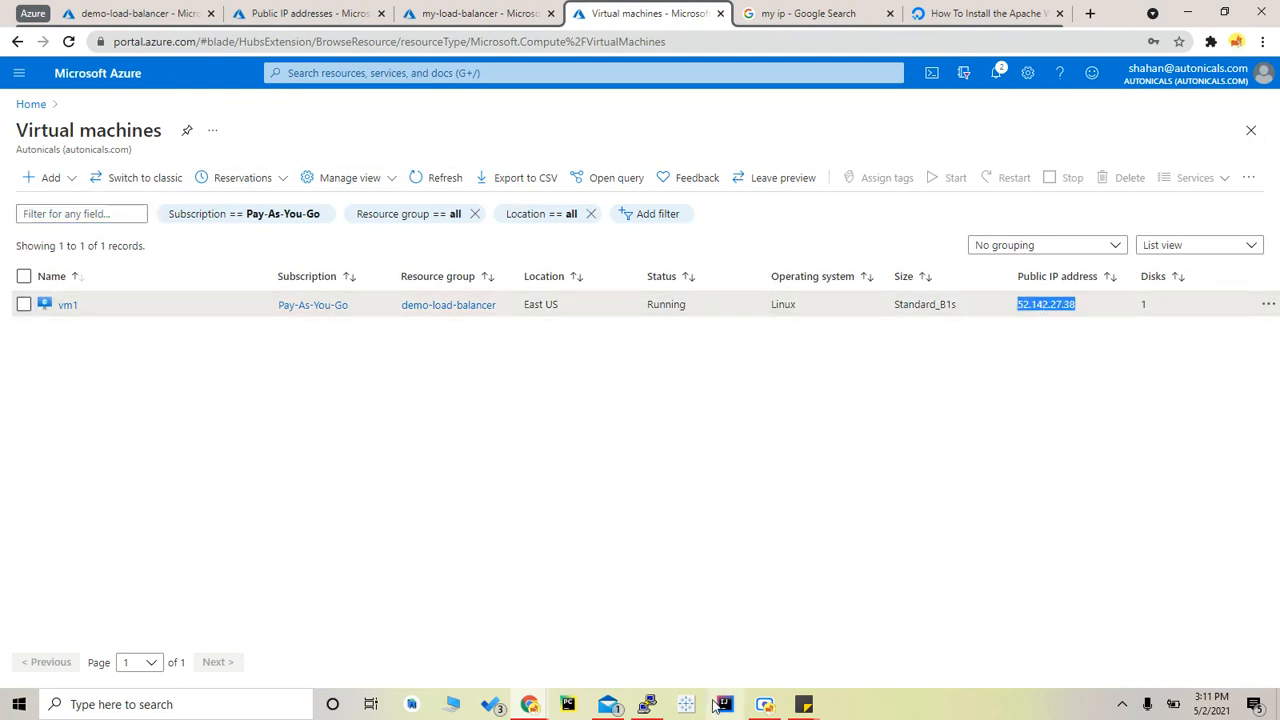
pyautogui.click(647, 704)
pyautogui.hotkey('ctrl', 'v')
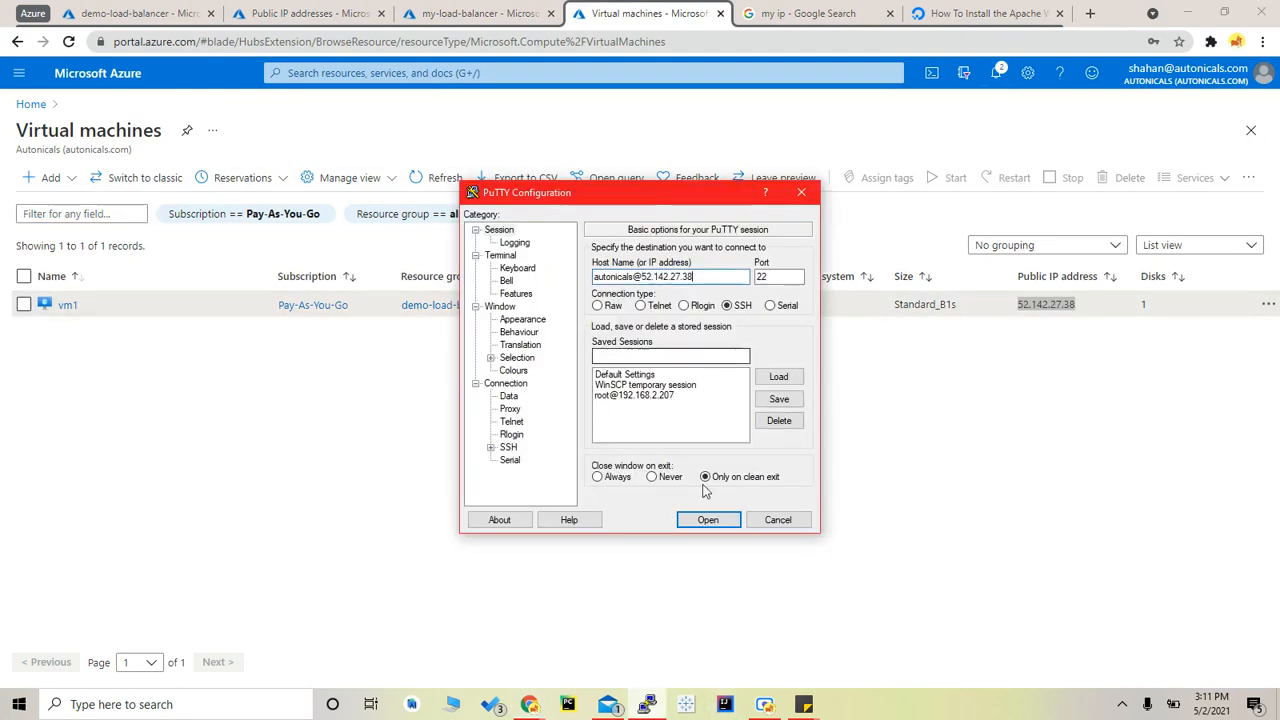
pyautogui.click(708, 519)
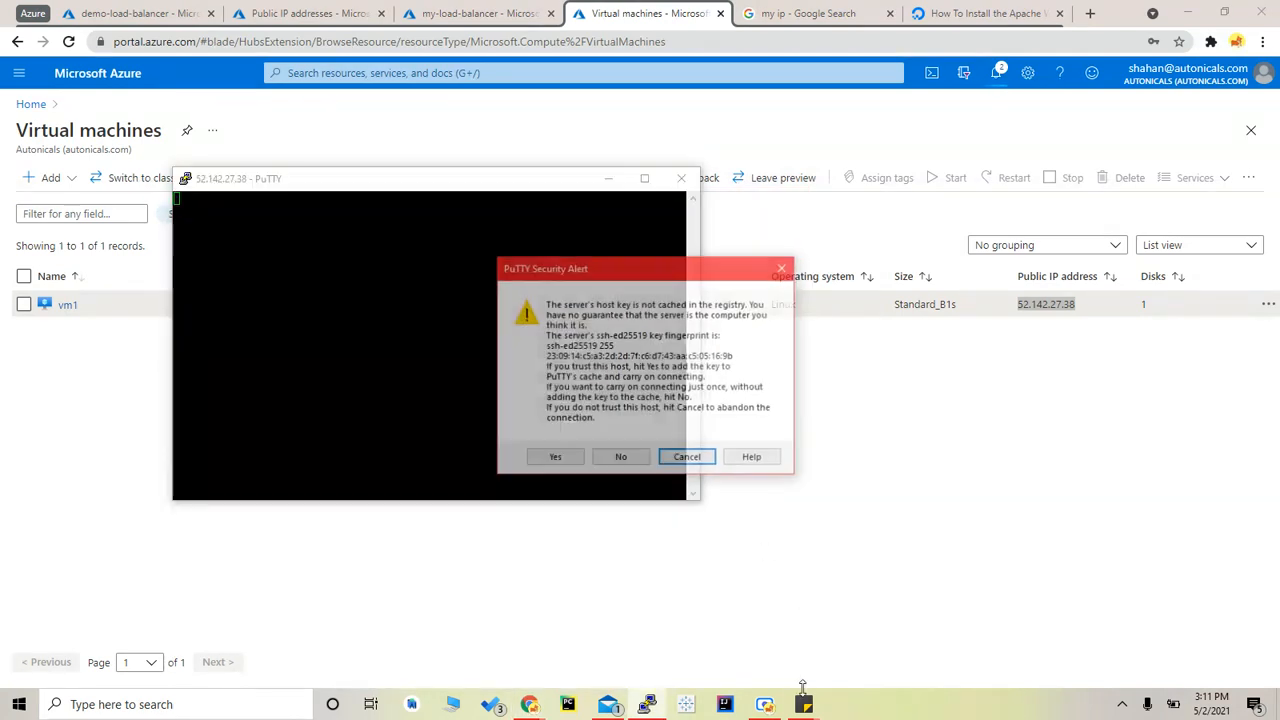
pyautogui.click(554, 458)
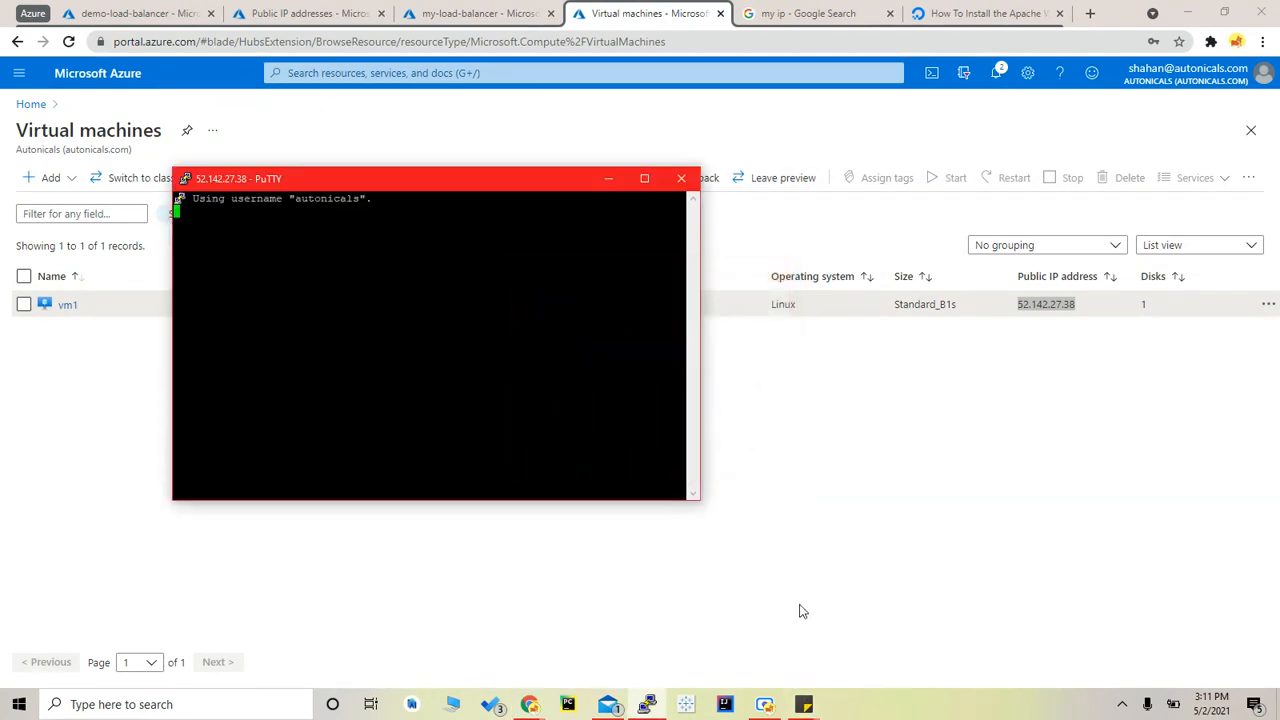
# Step: Log in to vm1 by entering the administrator password from the sticky note at the SSH password prompt
pyautogui.moveTo(804, 704)
pyautogui.click(855, 632)
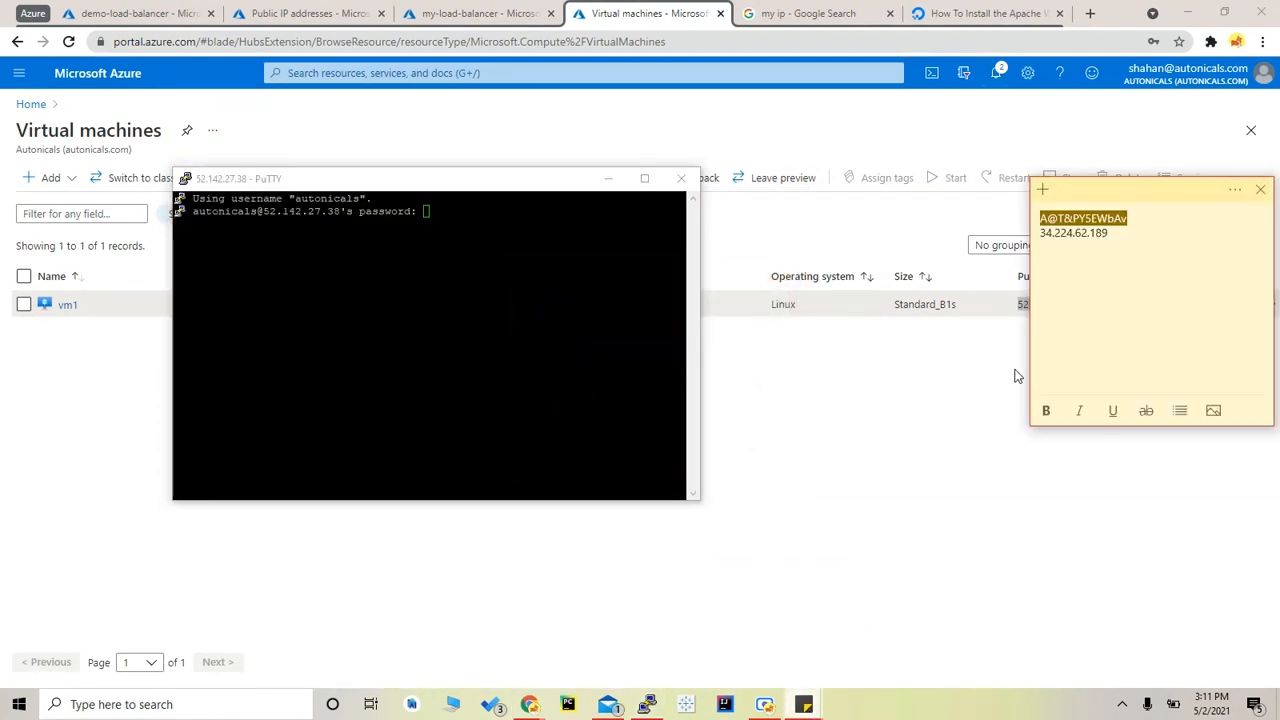
pyautogui.click(501, 251)
pyautogui.rightClick(501, 251)
pyautogui.press('Return')
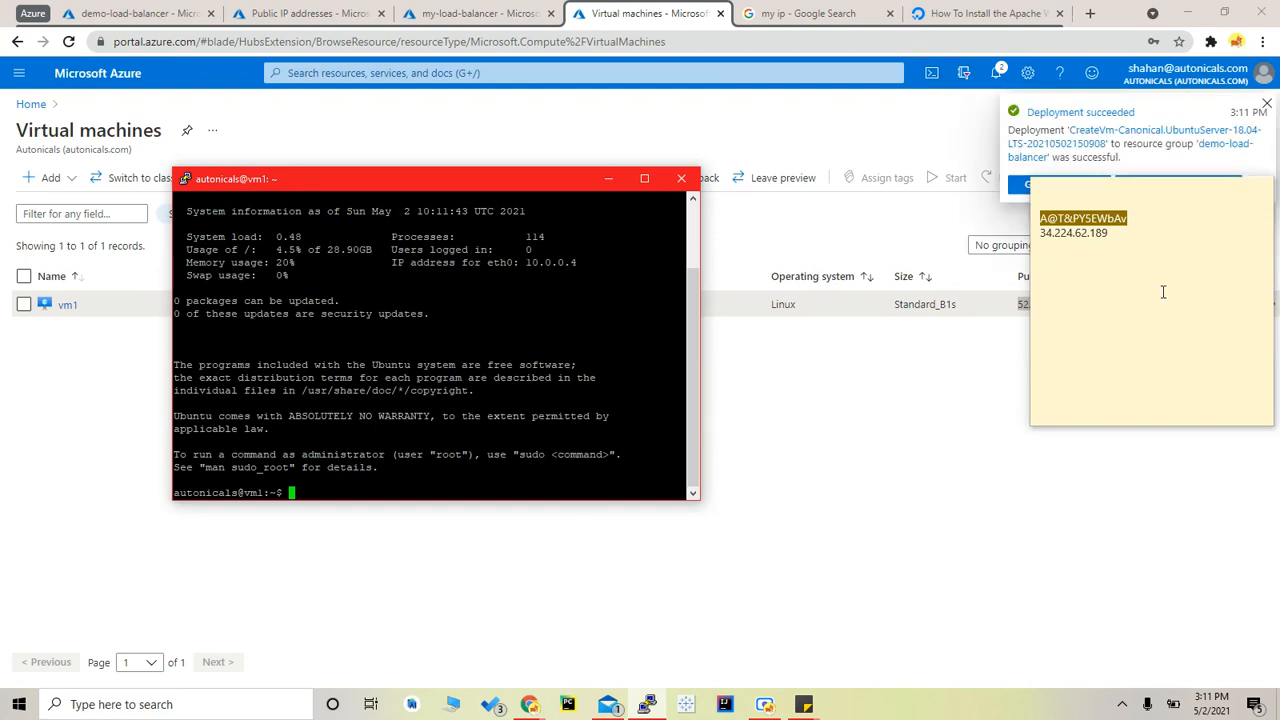
# Step: Copy the sudo apt update command from the DigitalOcean Apache guide and run it in the vm1 SSH session
pyautogui.click(972, 381)
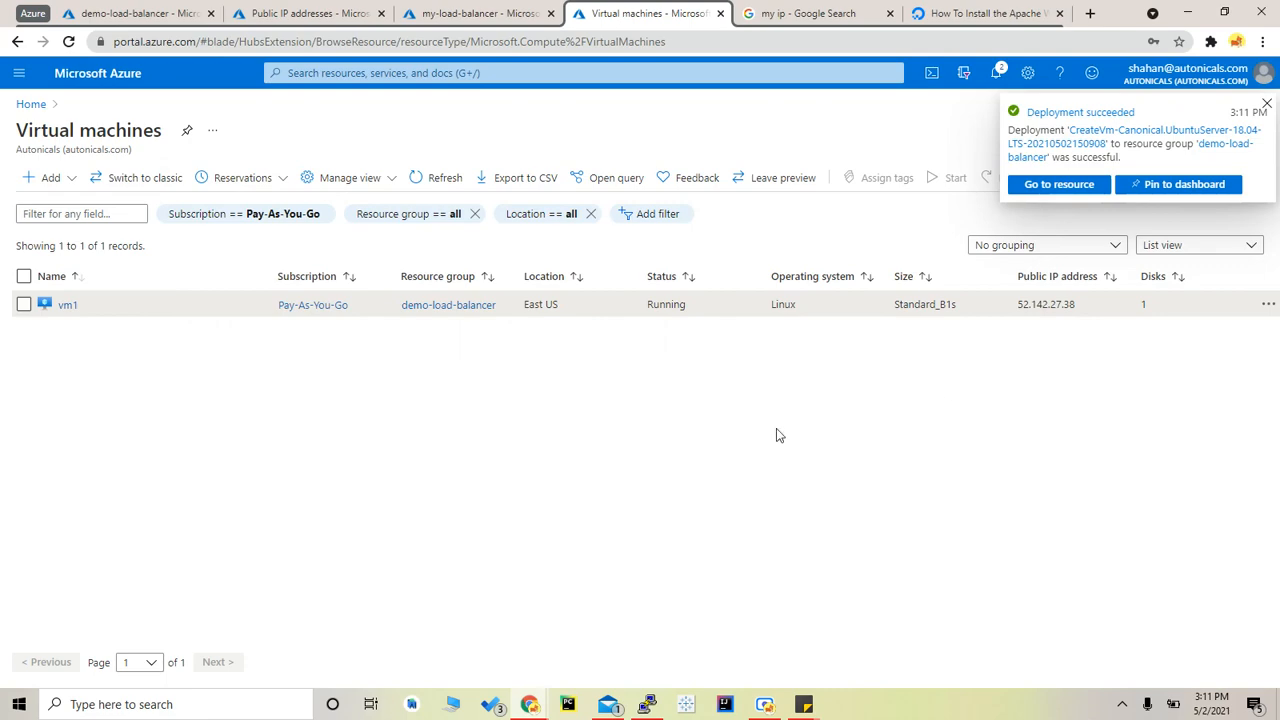
pyautogui.click(972, 10)
pyautogui.scroll(-5, 585, 505)
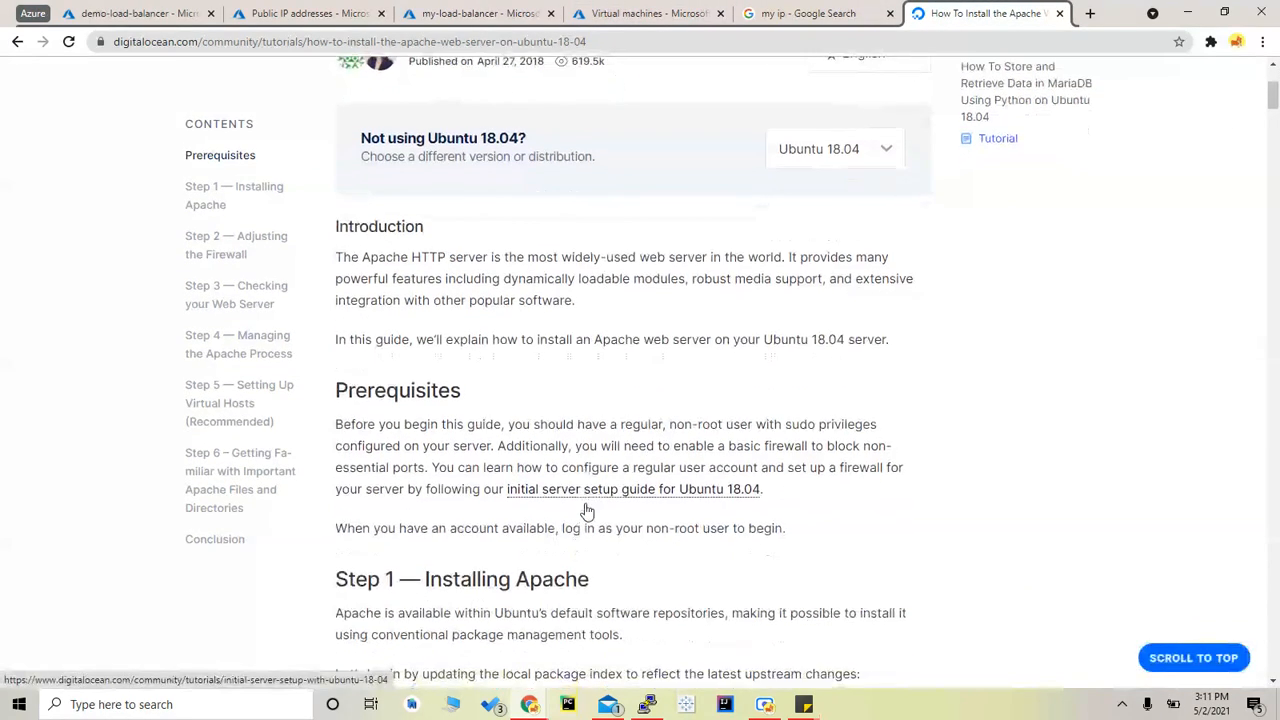
pyautogui.scroll(-2, 588, 510)
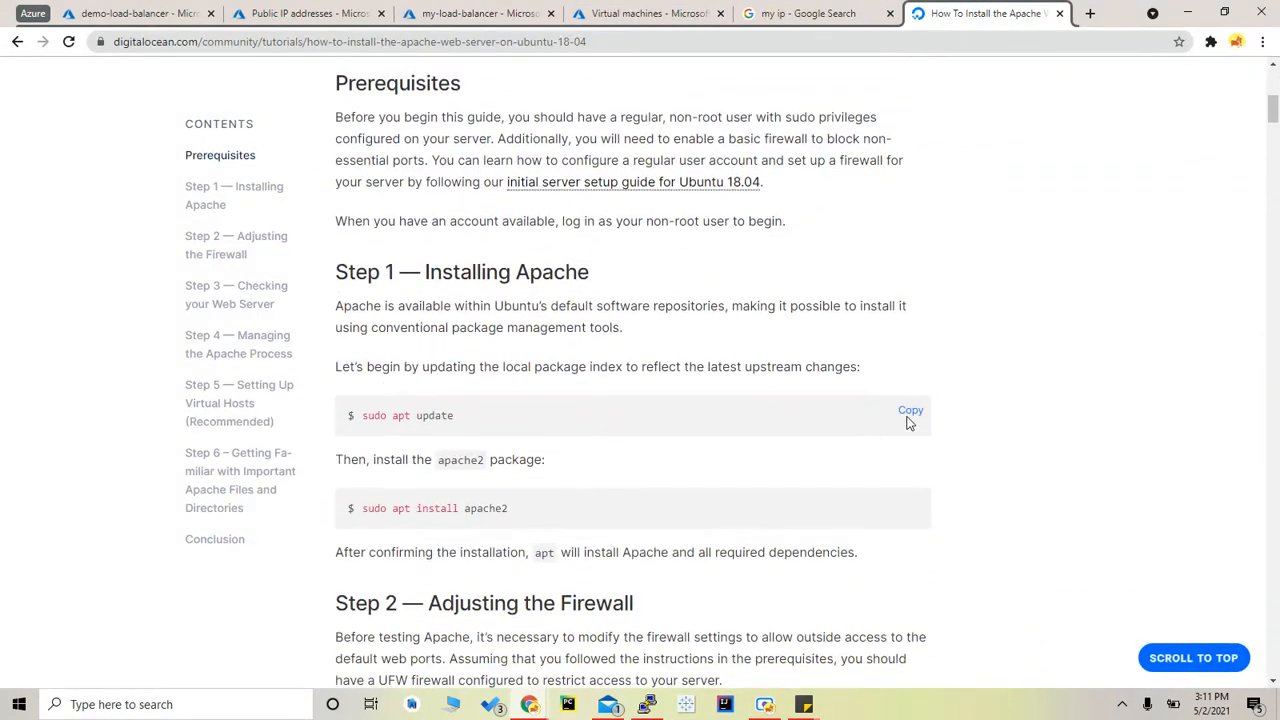
pyautogui.click(906, 414)
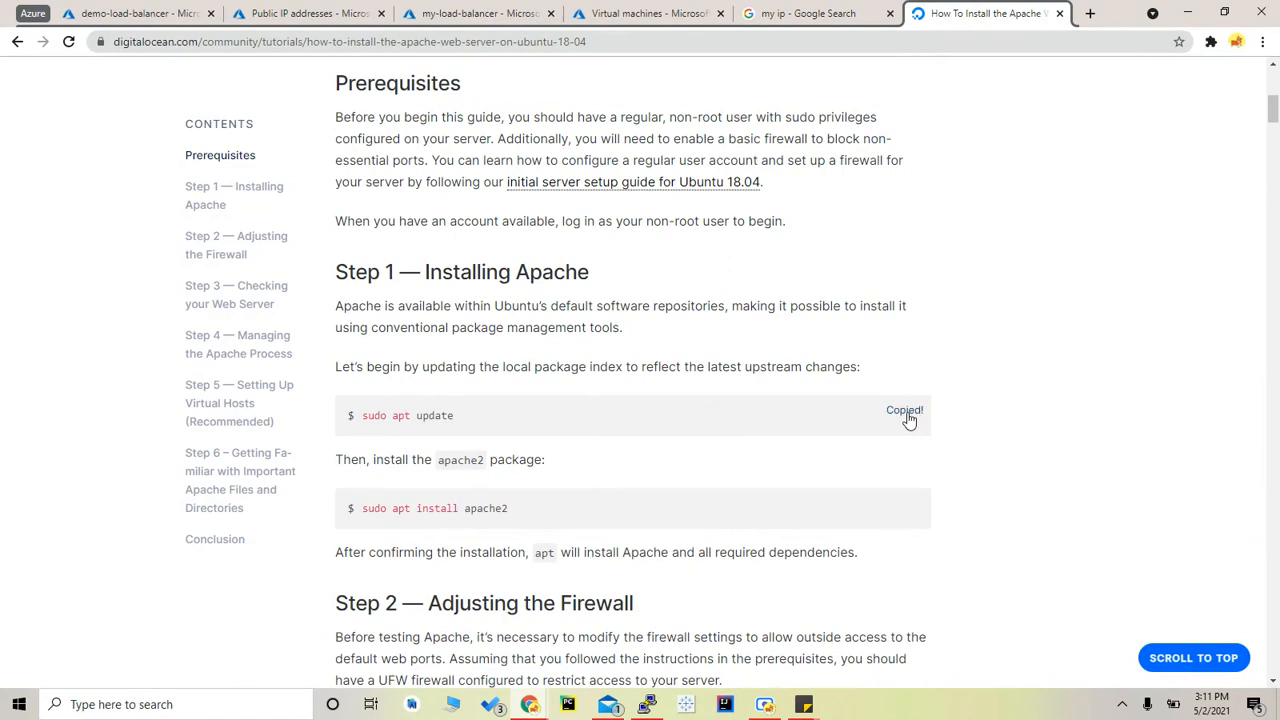
pyautogui.click(648, 706)
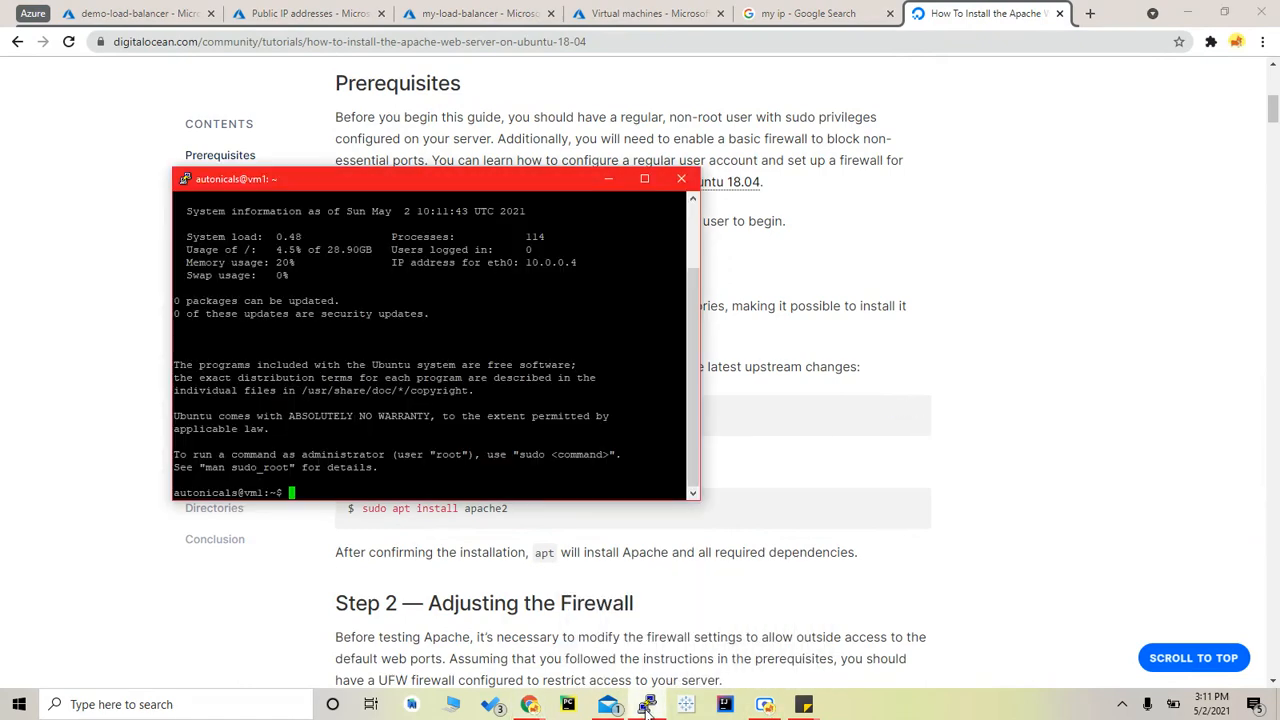
pyautogui.rightClick(484, 469)
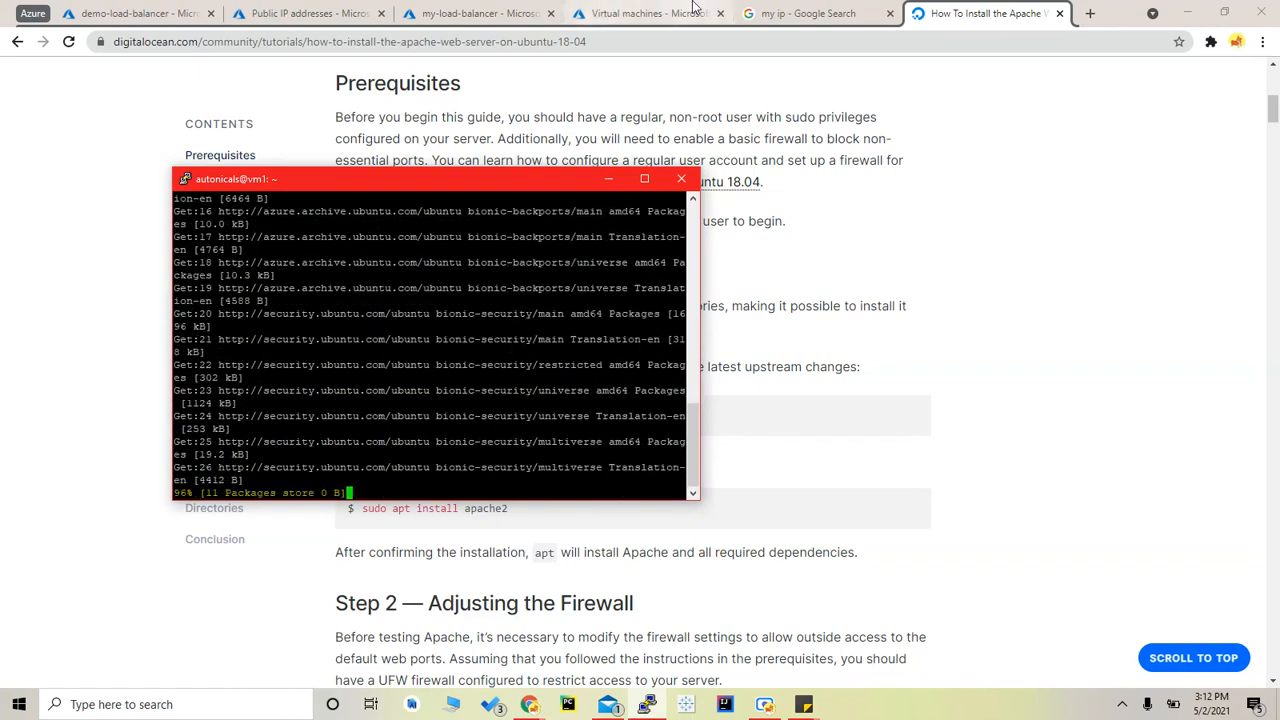
# Step: Look through the Apache guide's prerequisites, installation and firewall sections
pyautogui.click(885, 352)
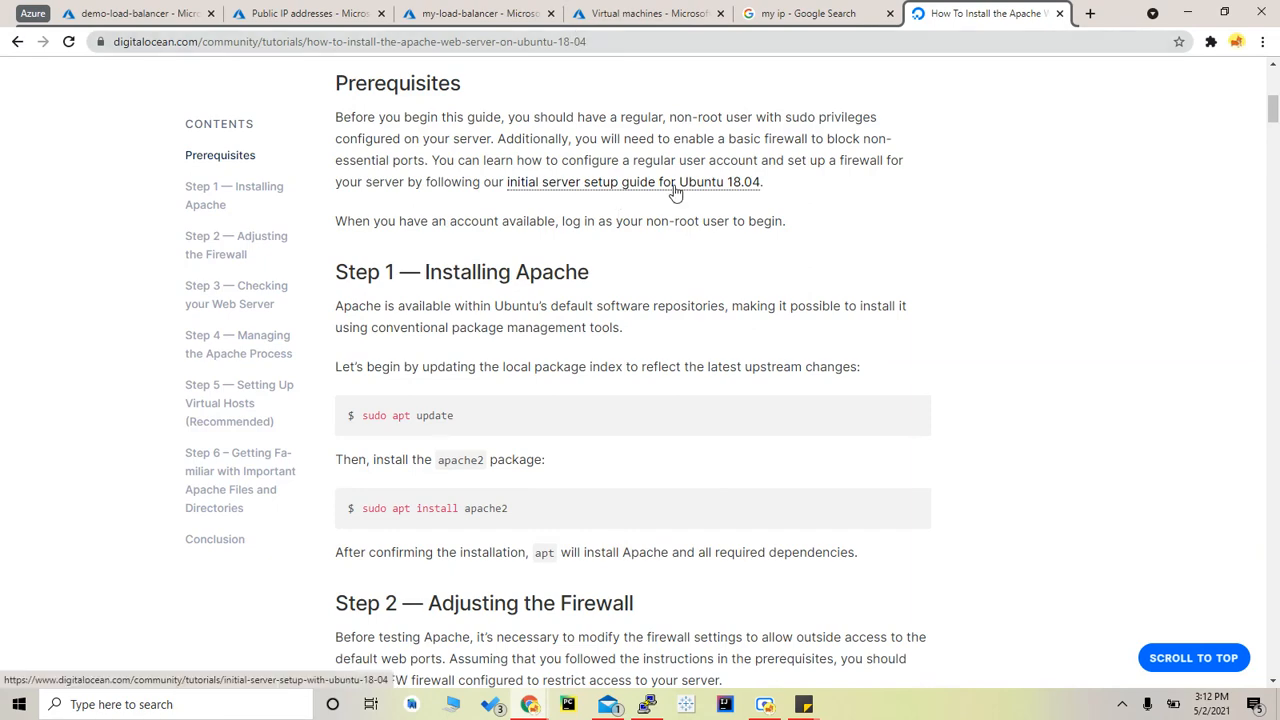
pyautogui.scroll(5, 640, 320)
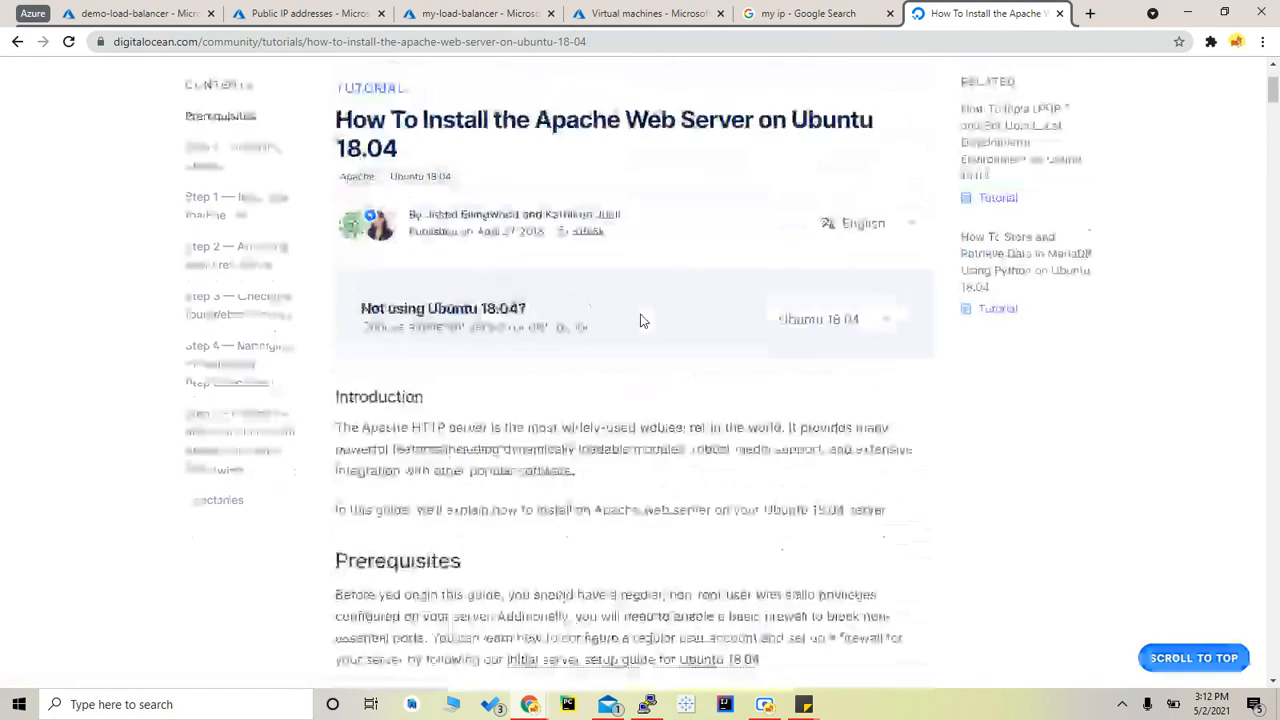
pyautogui.scroll(-5, 616, 450)
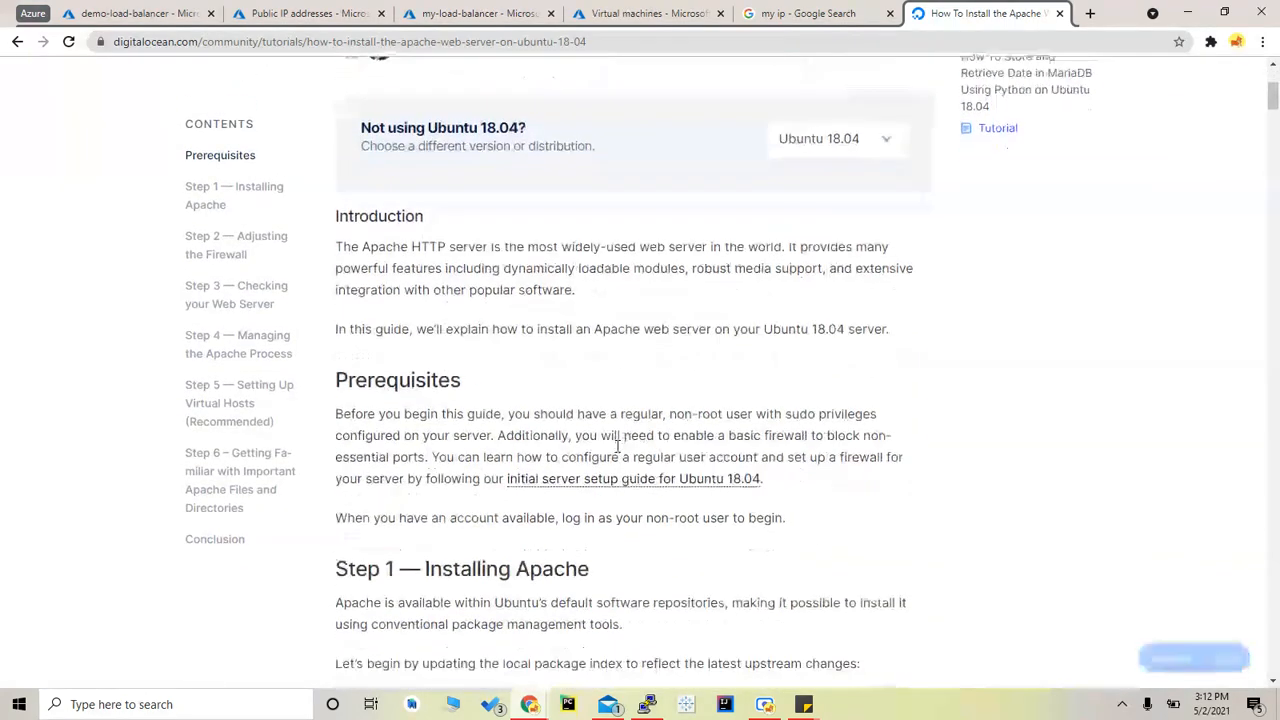
pyautogui.scroll(-3, 617, 447)
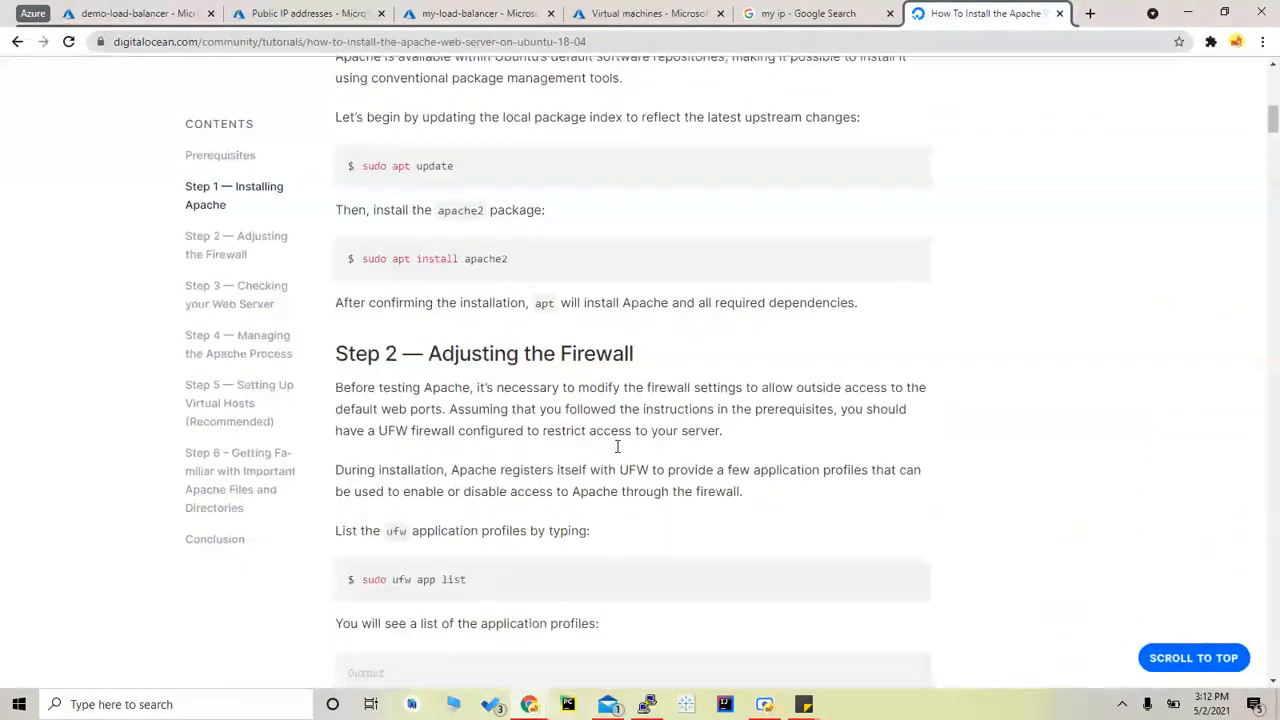
pyautogui.scroll(-2, 672, 382)
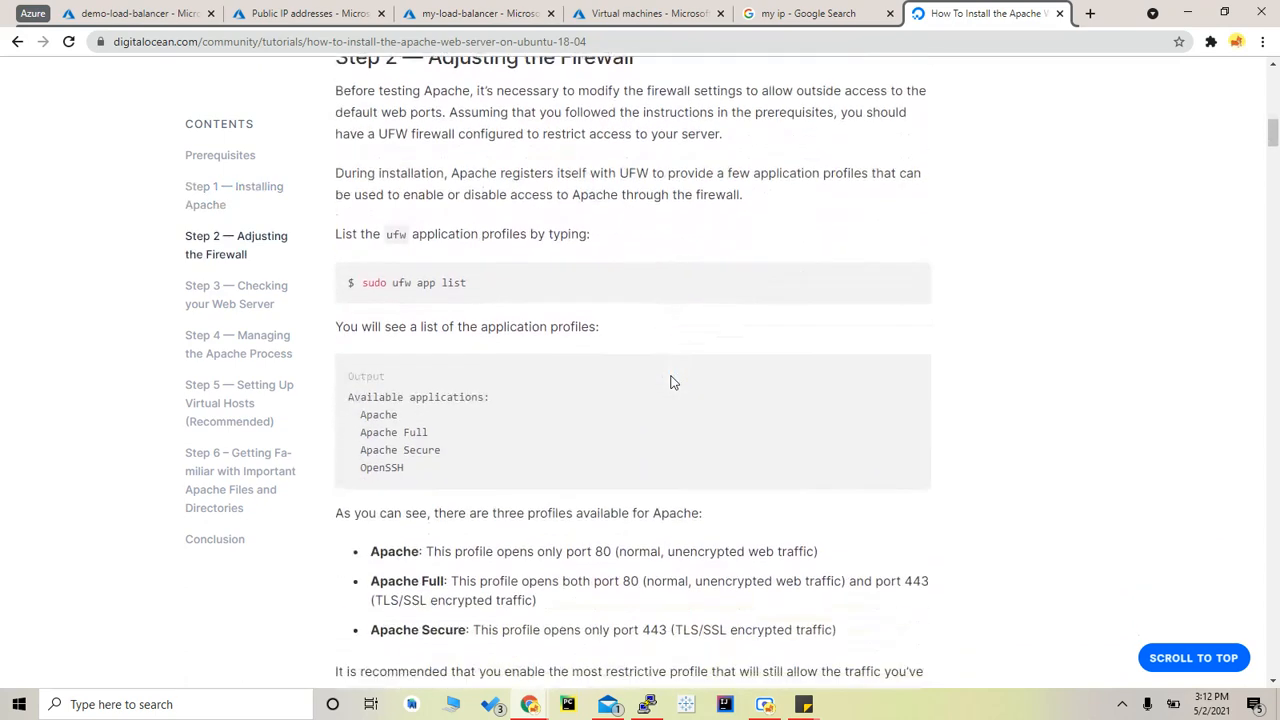
pyautogui.scroll(5, 672, 382)
pyautogui.scroll(1, 672, 382)
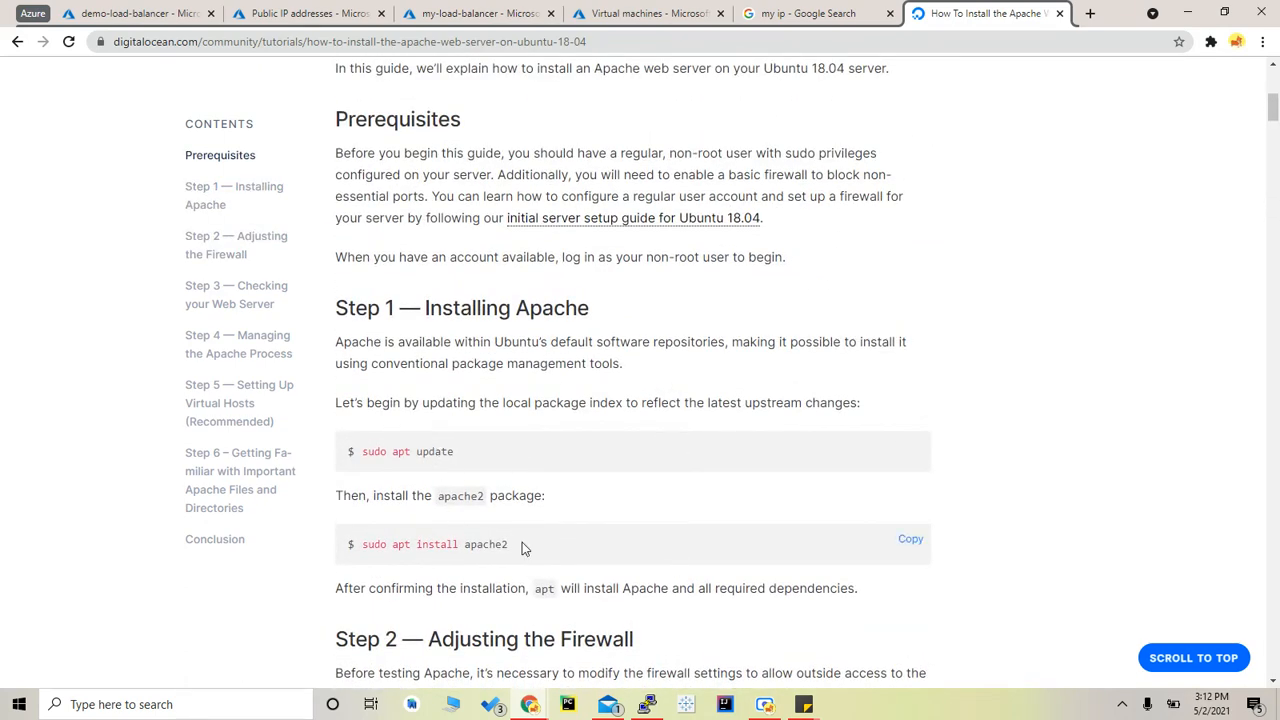
# Step: Copy sudo apt install apache2 from the guide, run it in the vm1 session and confirm the installation with y
pyautogui.click(648, 706)
pyautogui.click(788, 515)
pyautogui.click(912, 544)
pyautogui.click(648, 706)
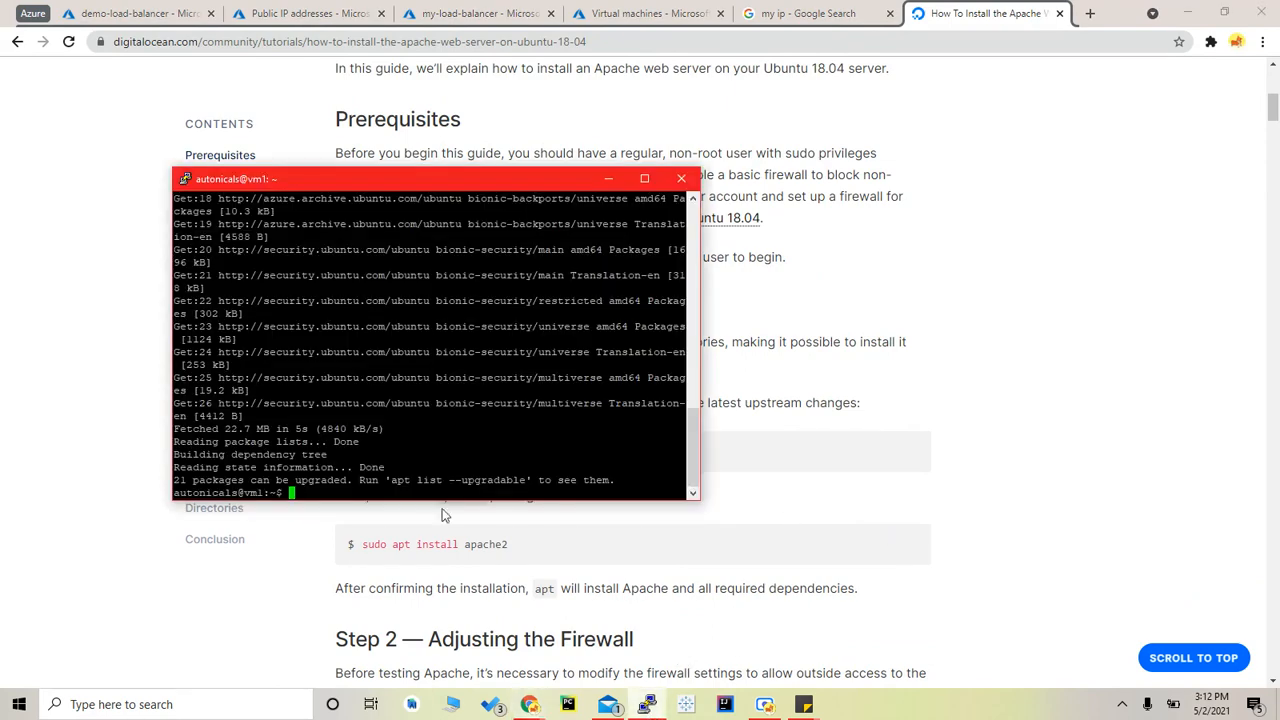
pyautogui.rightClick(416, 446)
pyautogui.press('Return')
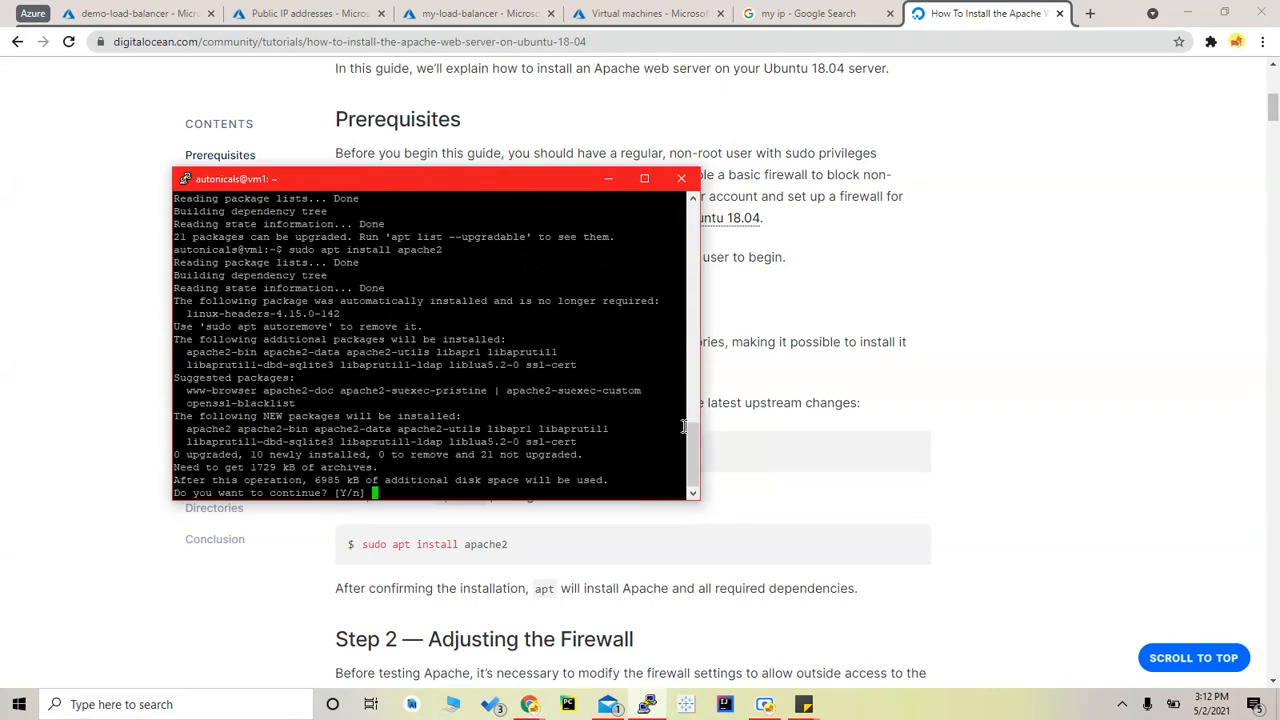
pyautogui.write('y')
pyautogui.press('Return')
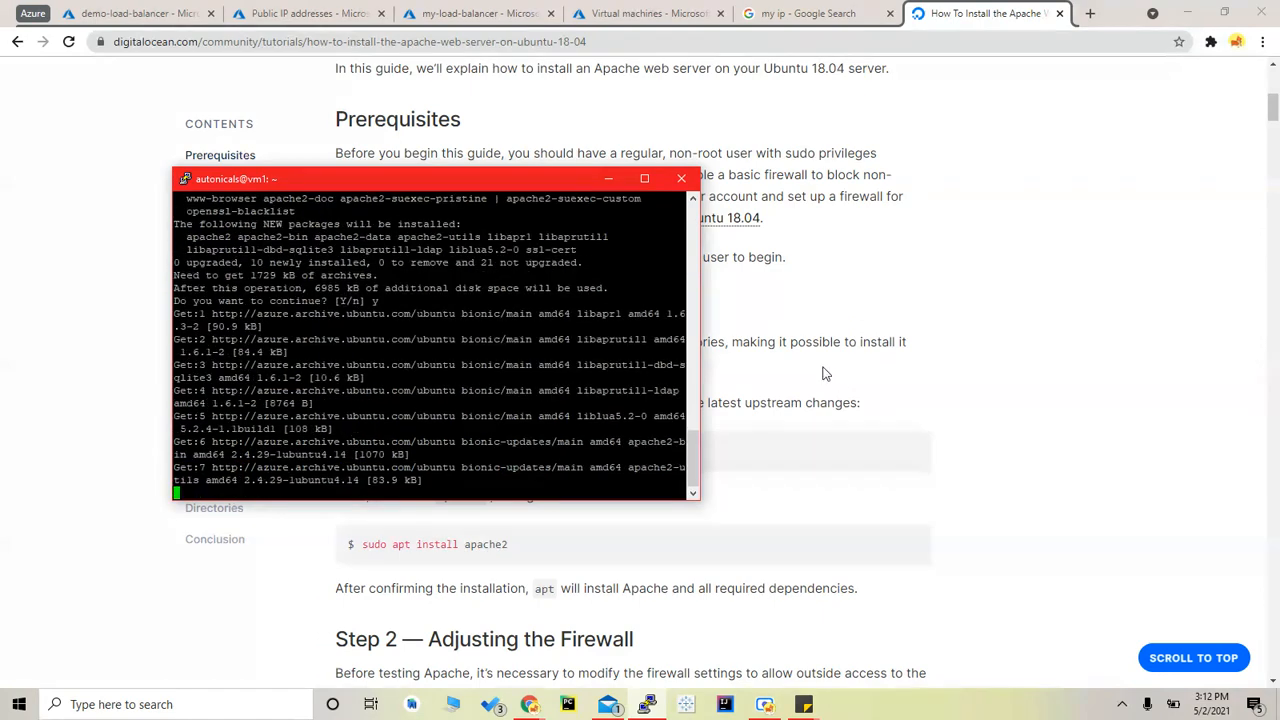
# Step: Refresh the Azure virtual machines list and copy vm2's public IP address
pyautogui.click(822, 373)
pyautogui.click(808, 13)
pyautogui.click(640, 13)
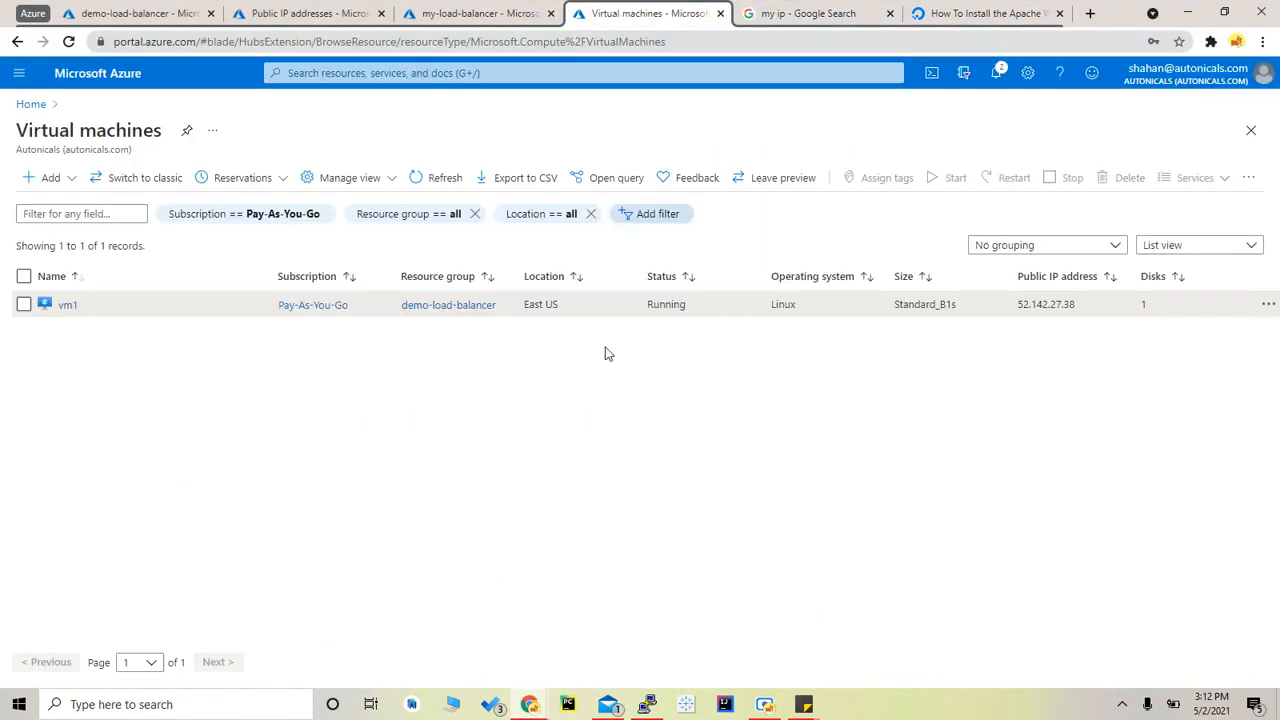
pyautogui.click(441, 190)
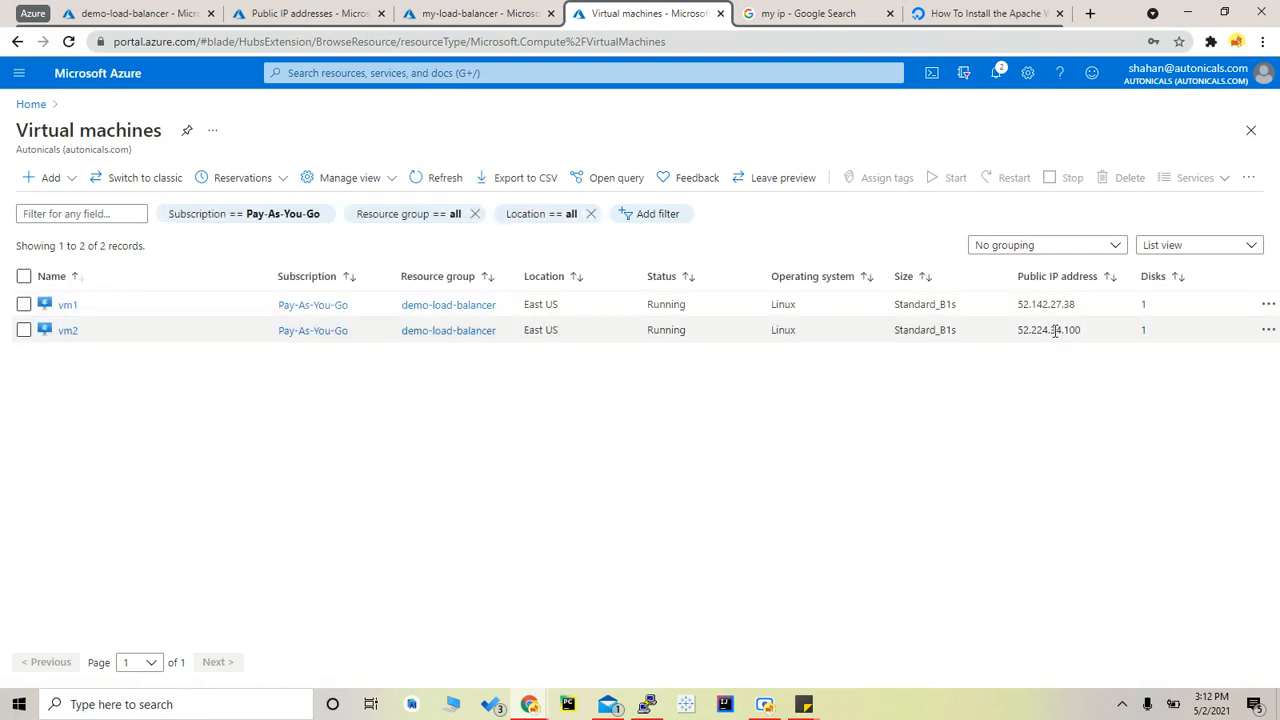
pyautogui.doubleClick(1055, 331)
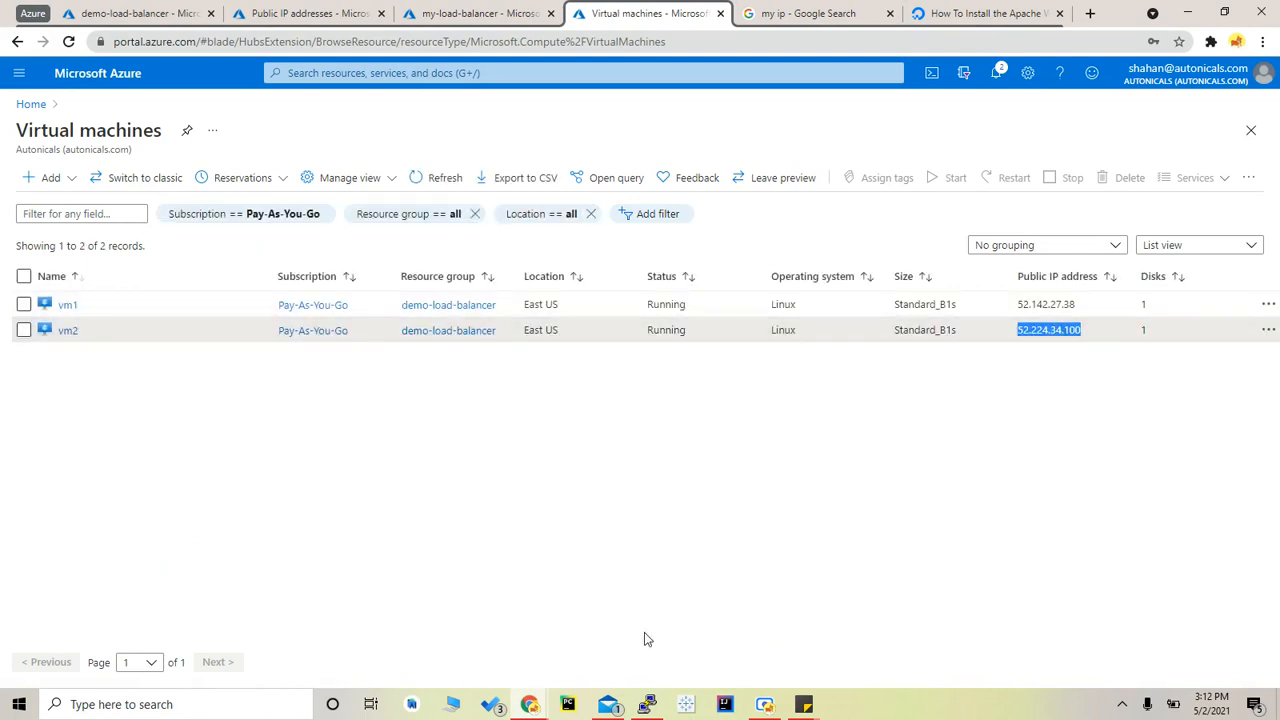
pyautogui.click(226, 706)
pyautogui.write('putty')
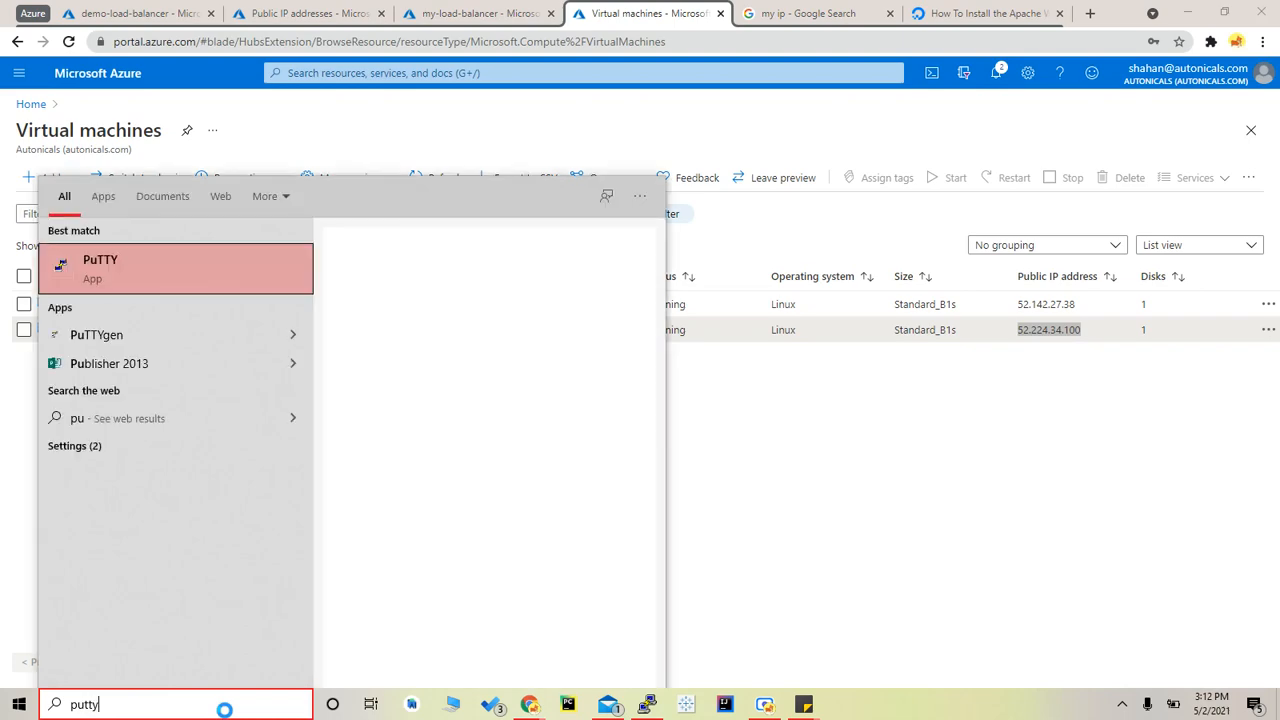
pyautogui.press('Return')
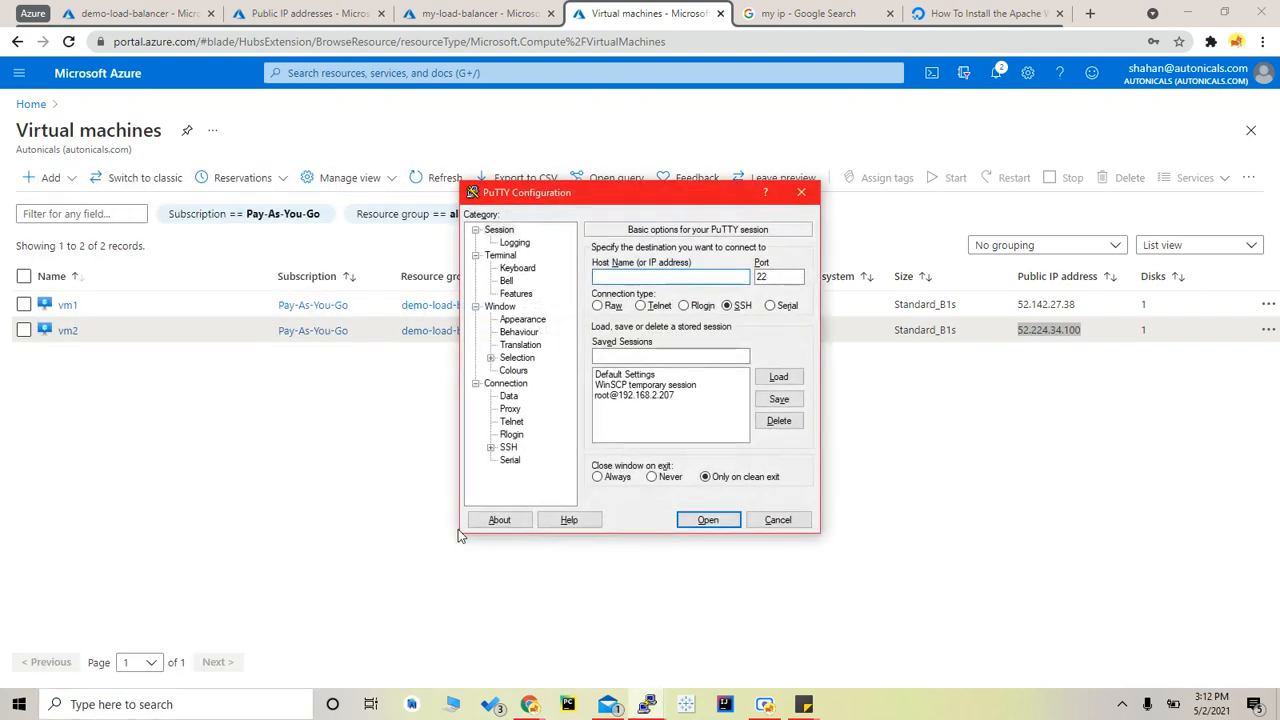
pyautogui.write('autonicals@')
pyautogui.hotkey('ctrl', 'v')
pyautogui.press('Return')
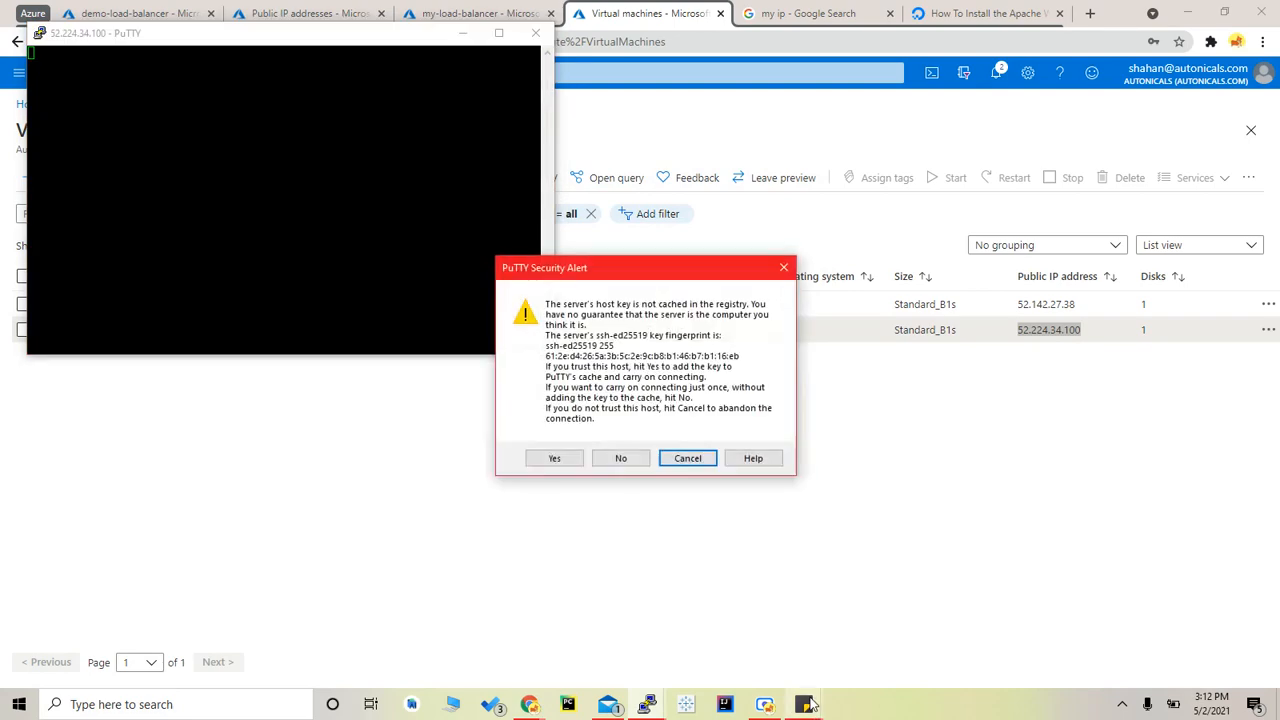
pyautogui.click(553, 462)
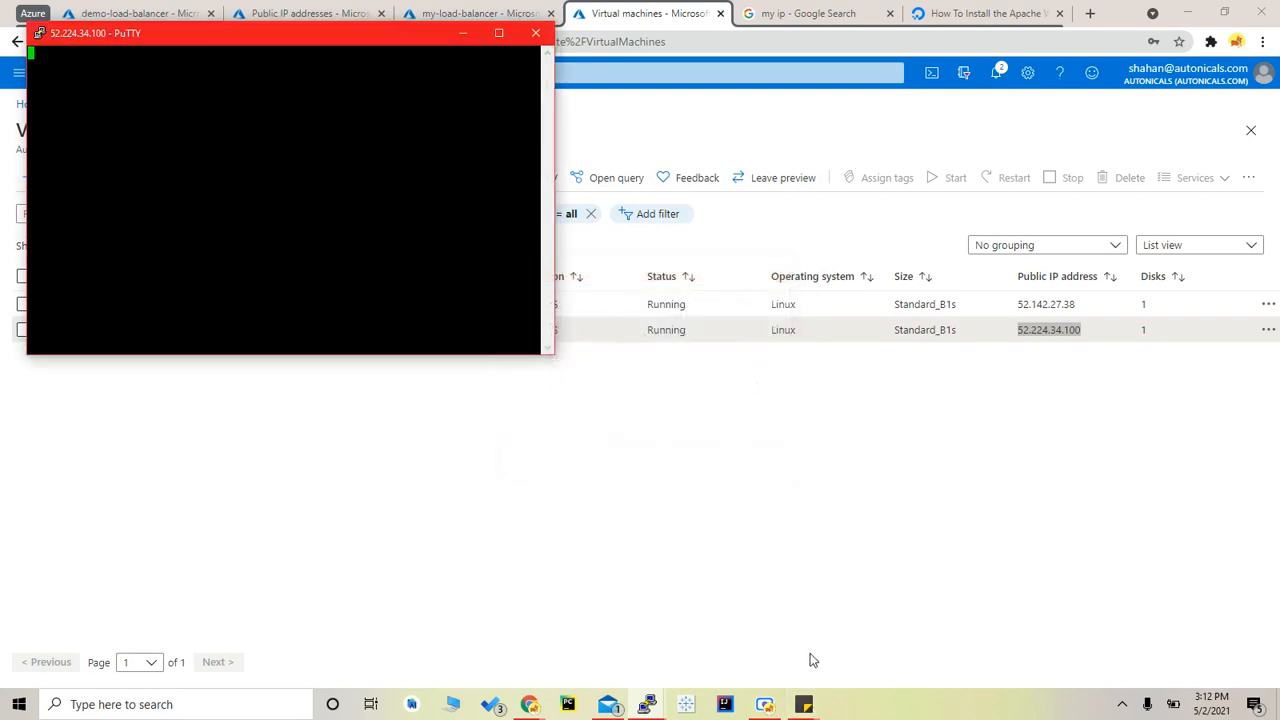
# Step: Log in to vm2 by entering the administrator password from the sticky note at the SSH password prompt
pyautogui.click(808, 710)
pyautogui.click(871, 651)
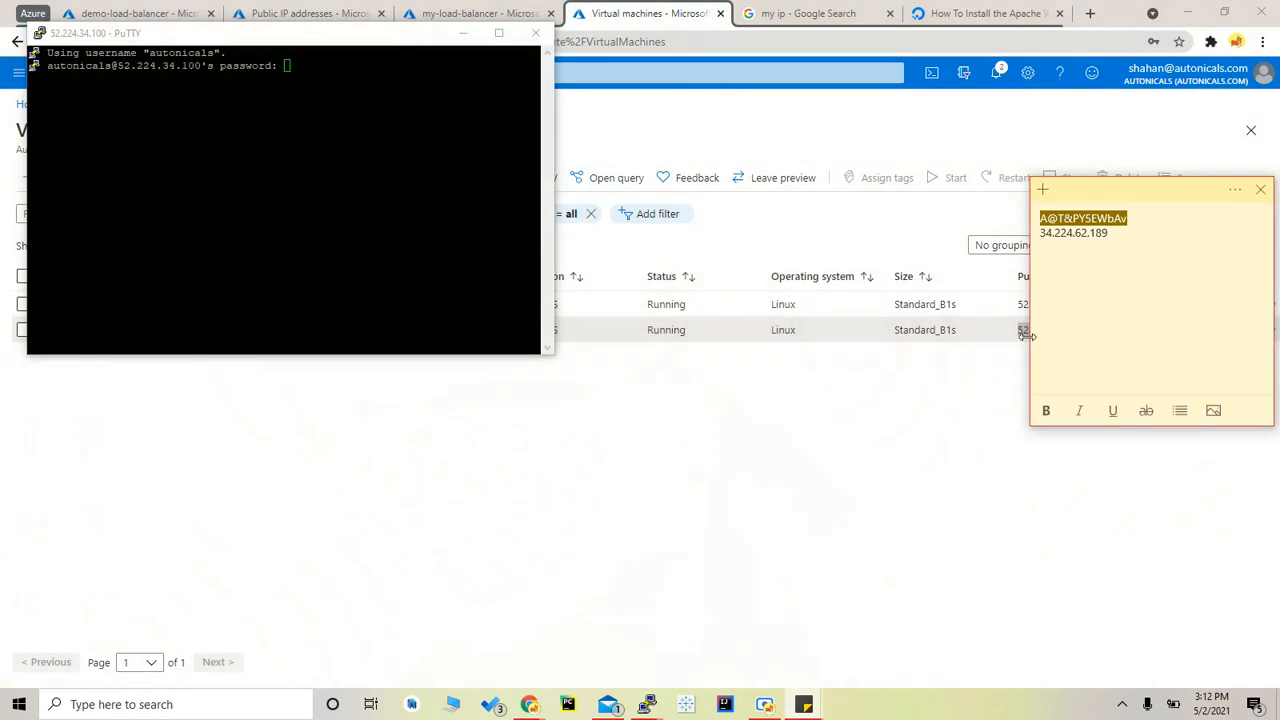
pyautogui.click(386, 80)
pyautogui.press('Return')
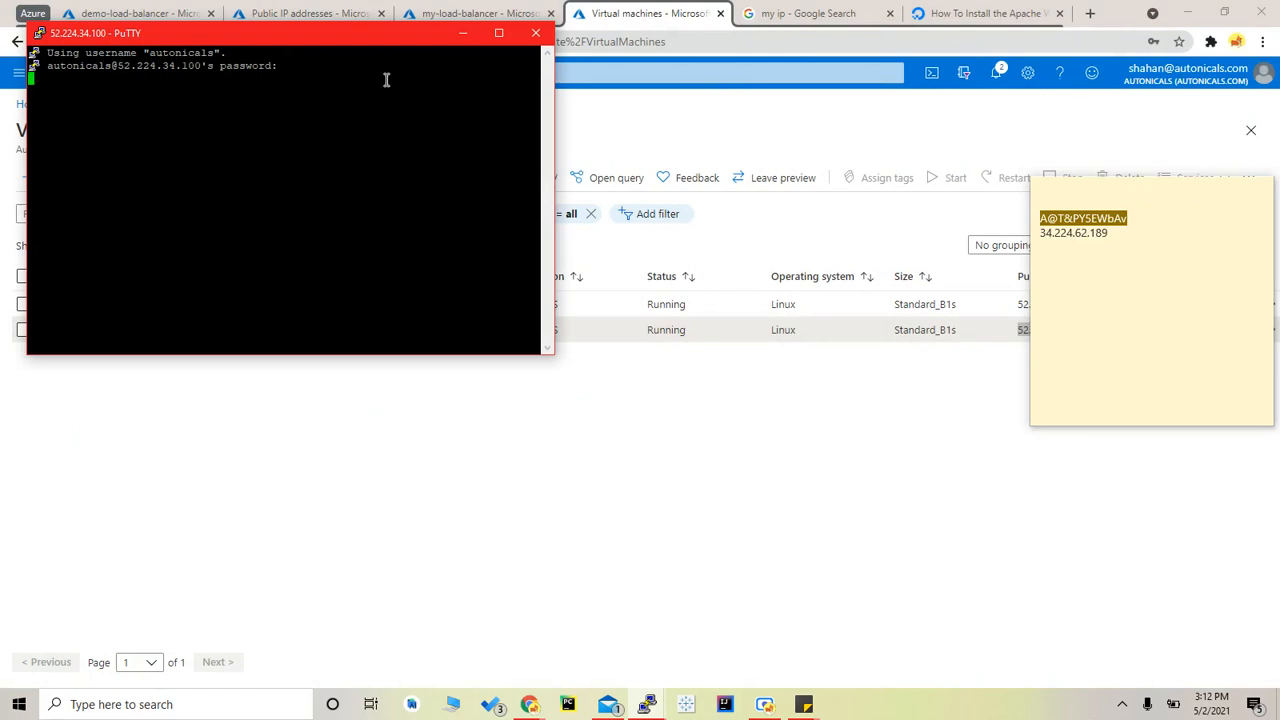
# Step: Copy sudo apt update from the Apache guide and run it in the vm2 SSH session
pyautogui.click(971, 13)
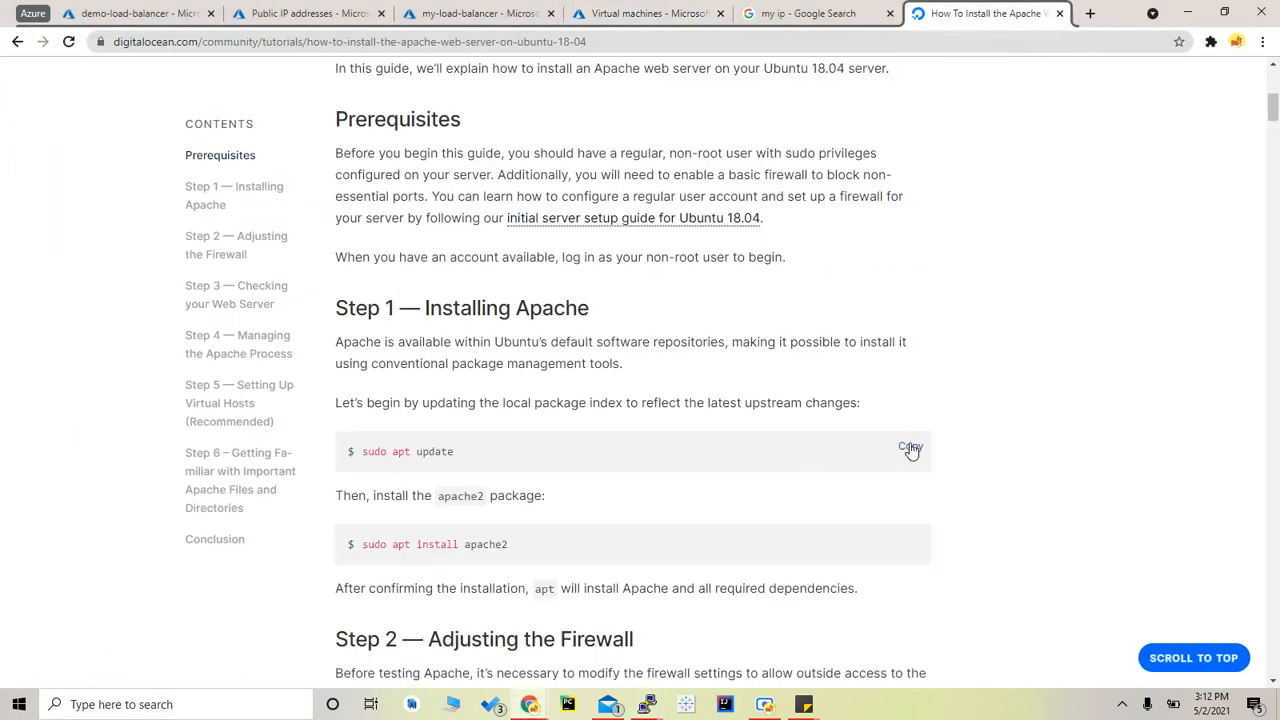
pyautogui.moveTo(650, 706)
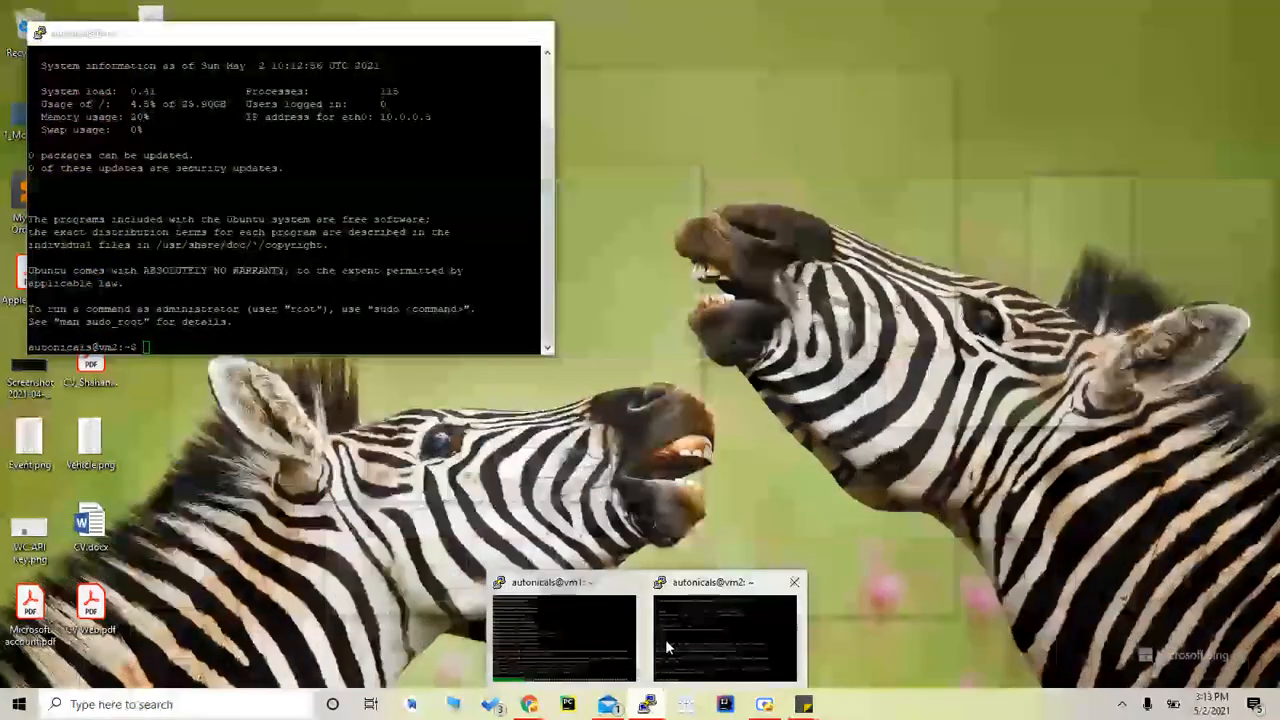
pyautogui.click(725, 630)
pyautogui.rightClick(321, 317)
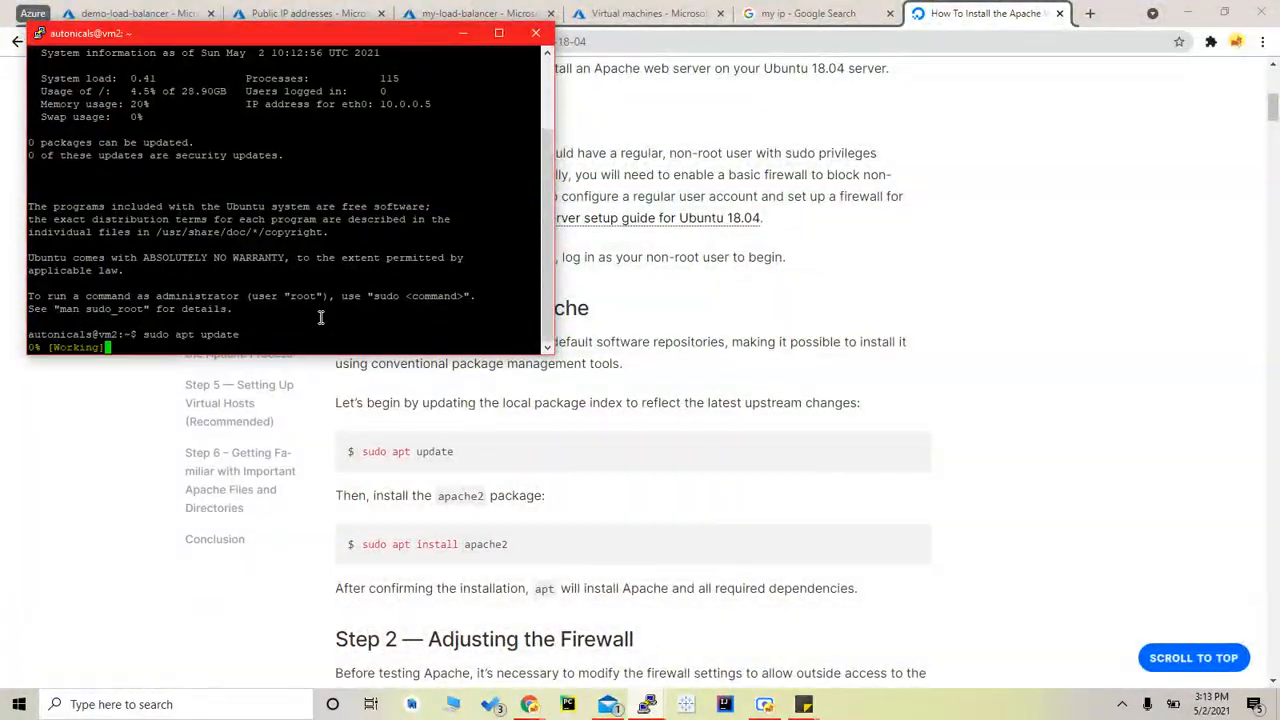
# Step: Copy sudo apt install apache2 from the guide, run it in the vm2 session and confirm the installation with y
pyautogui.click(834, 495)
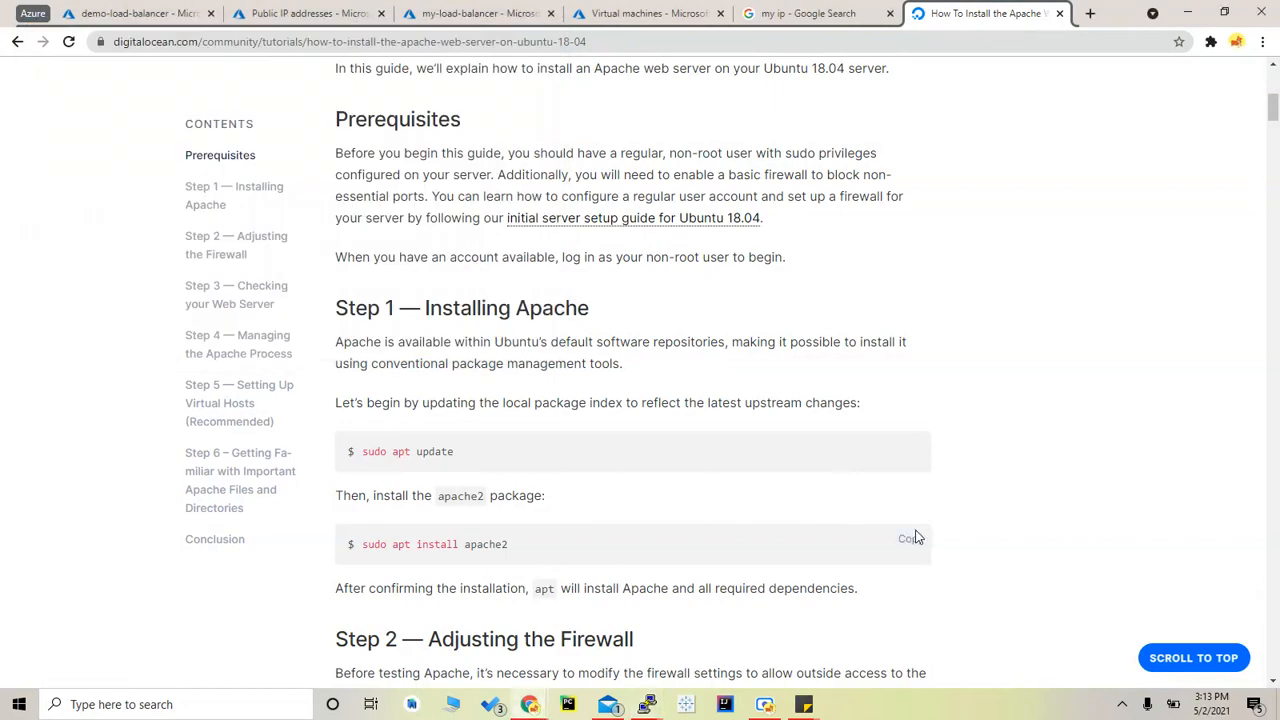
pyautogui.click(912, 543)
pyautogui.moveTo(647, 704)
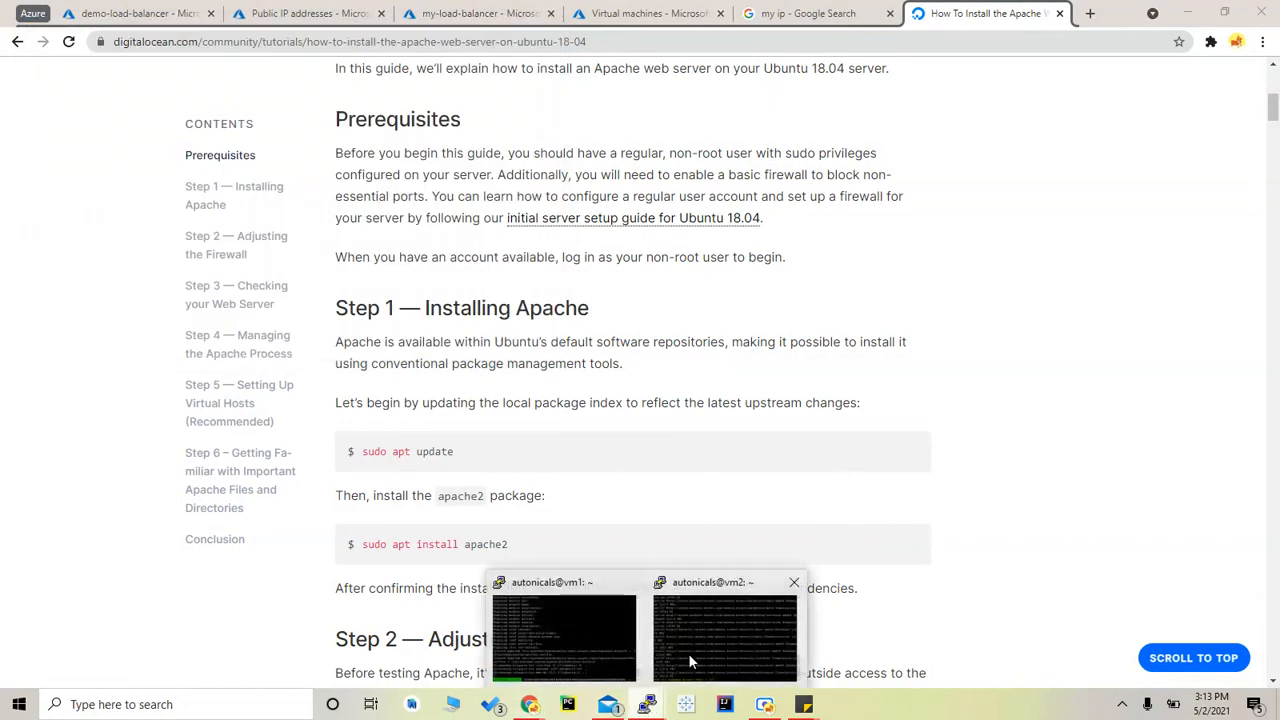
pyautogui.click(688, 653)
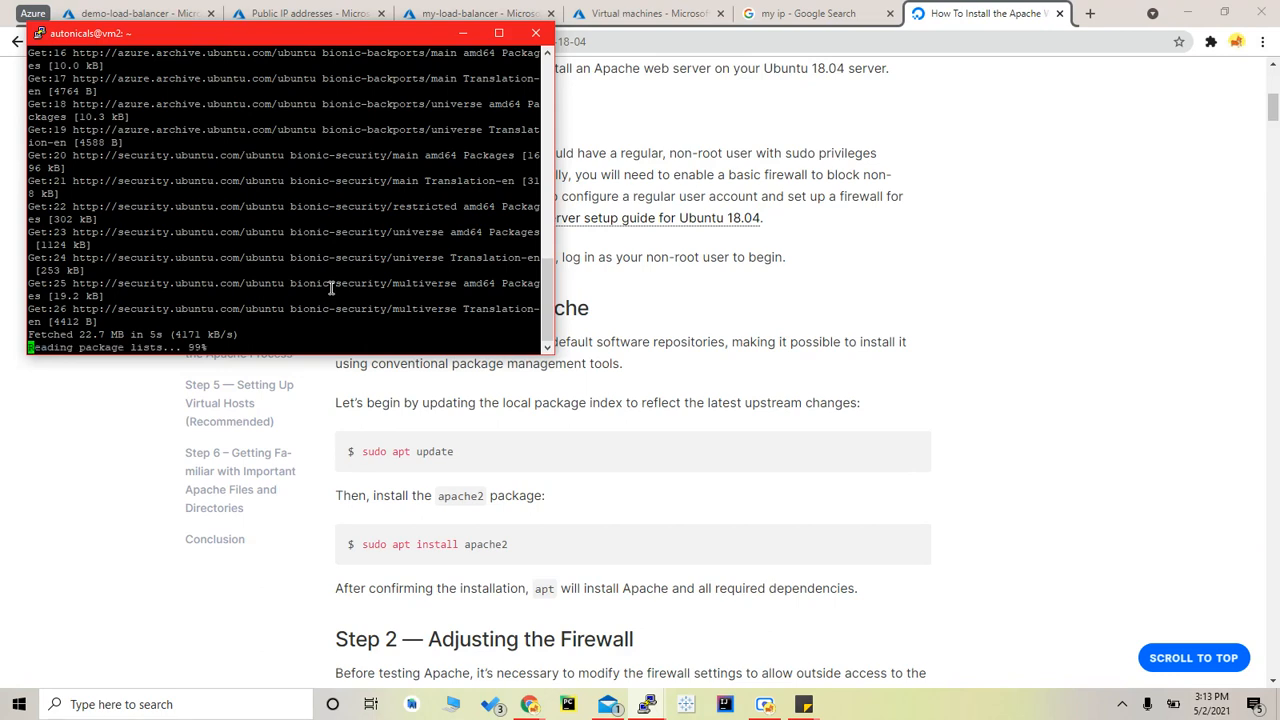
pyautogui.rightClick(331, 288)
pyautogui.press('Return')
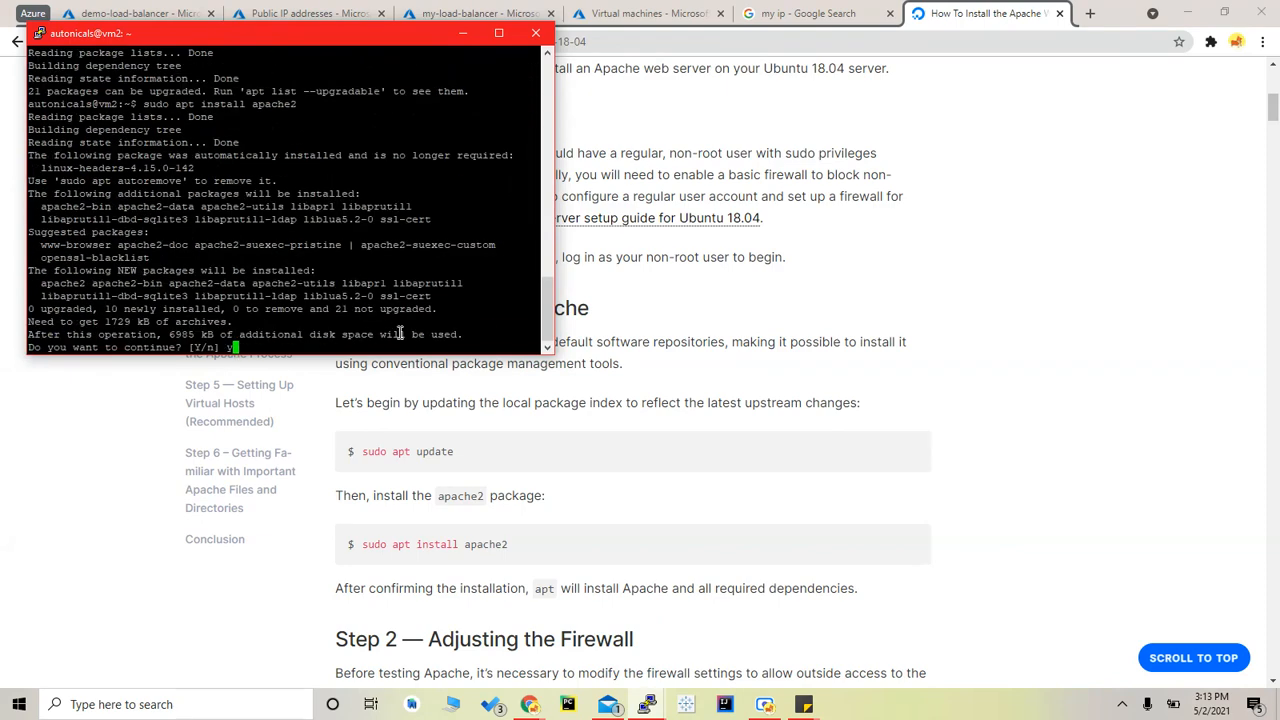
pyautogui.write('y')
pyautogui.press('Return')
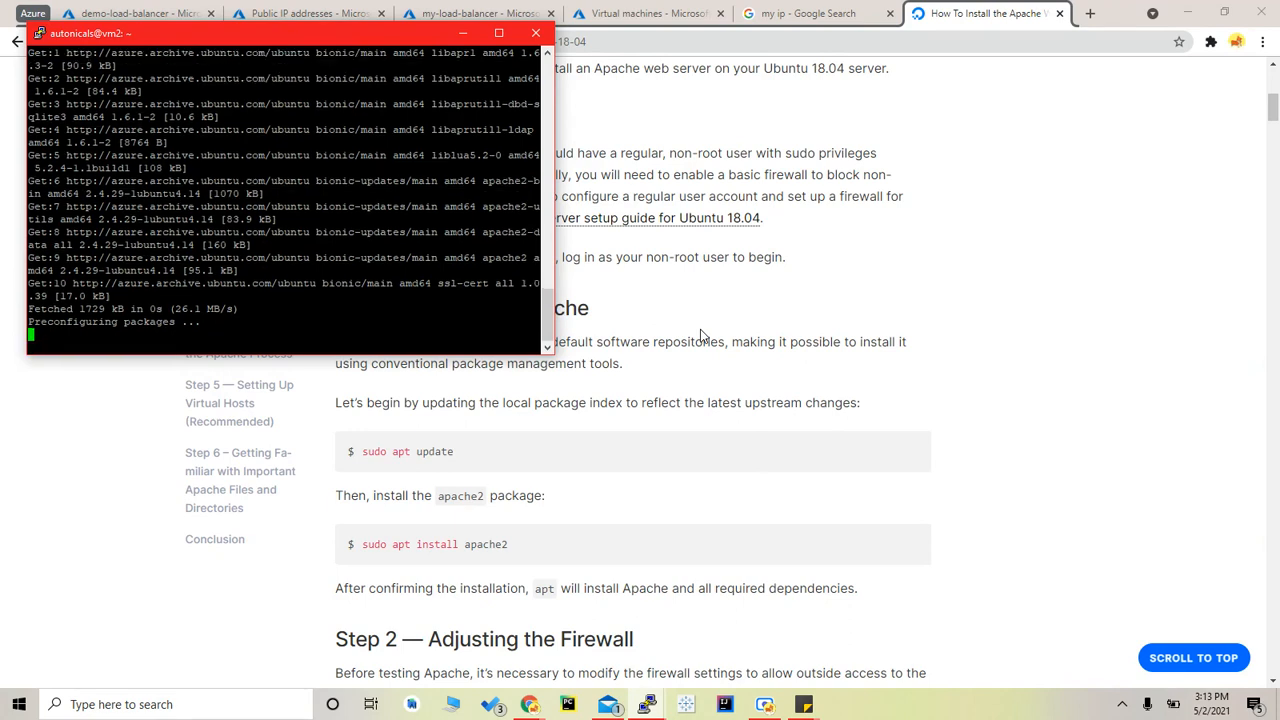
# Step: Return to my-load-balancer in the Azure portal and open its health probes
pyautogui.click(826, 294)
pyautogui.click(645, 13)
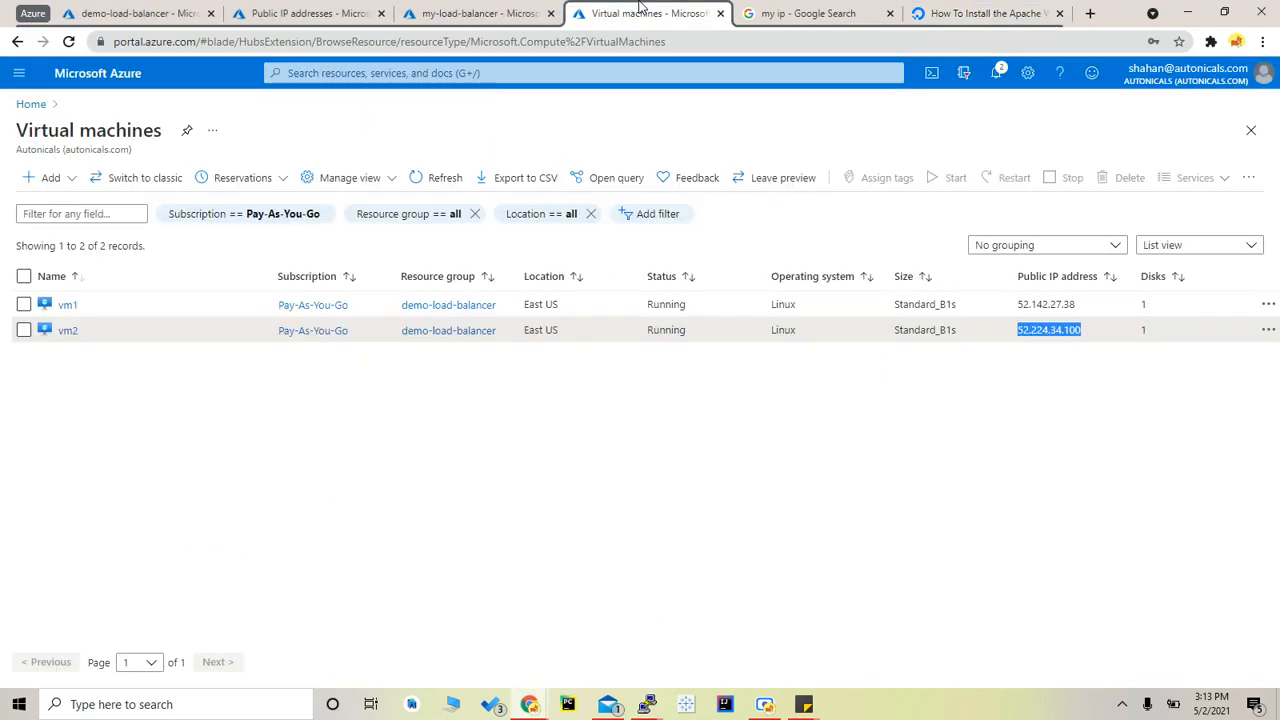
pyautogui.click(415, 16)
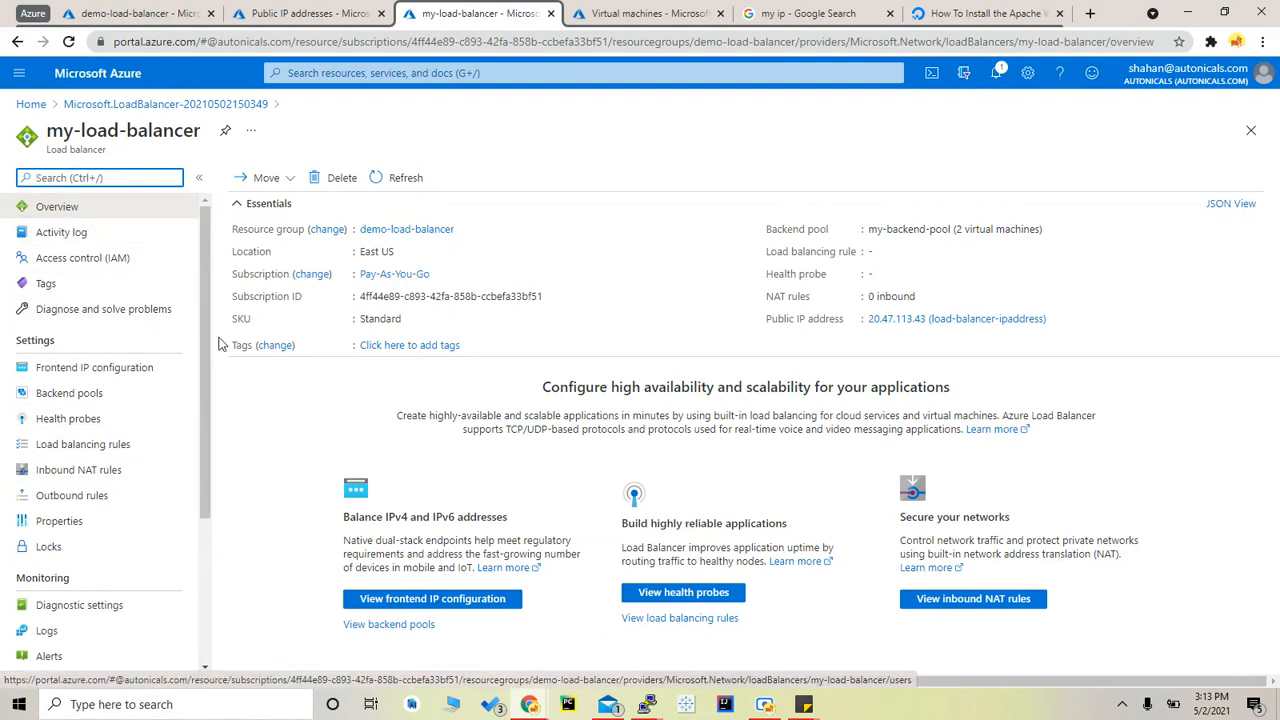
pyautogui.click(131, 418)
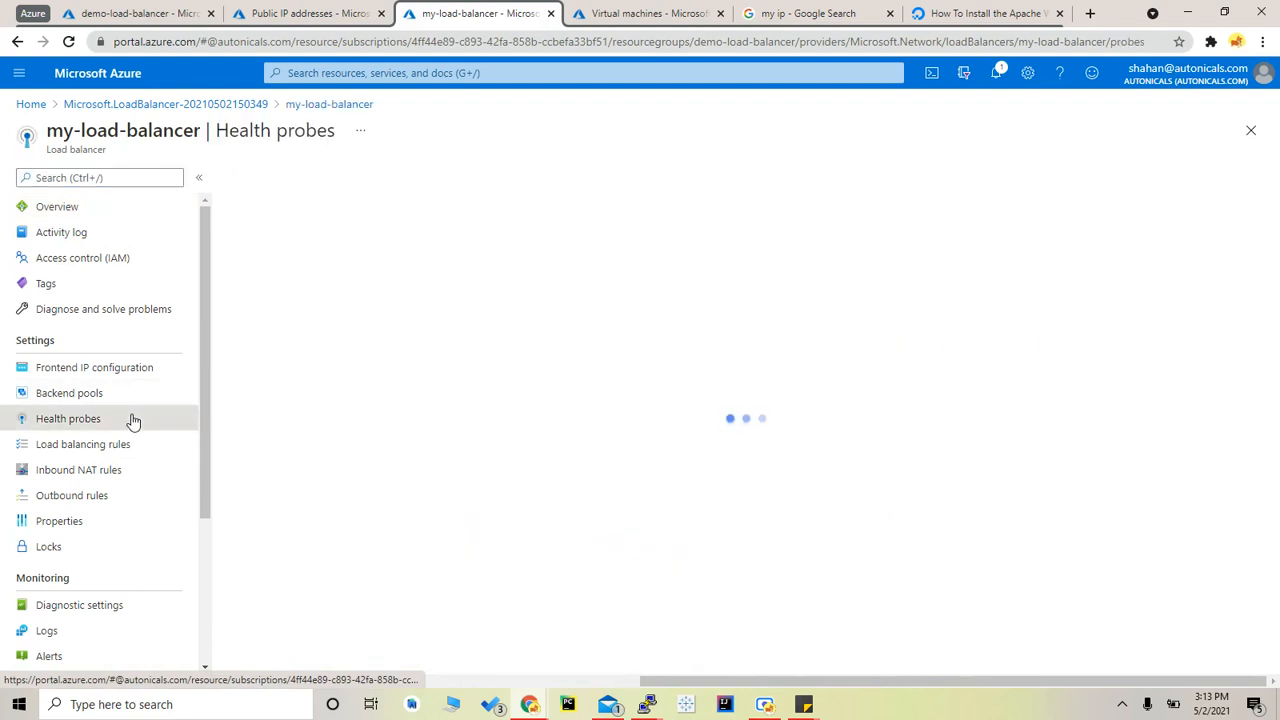
# Step: Start a new health probe for my-load-balancer and name it my-load-balancer-hp
pyautogui.click(142, 208)
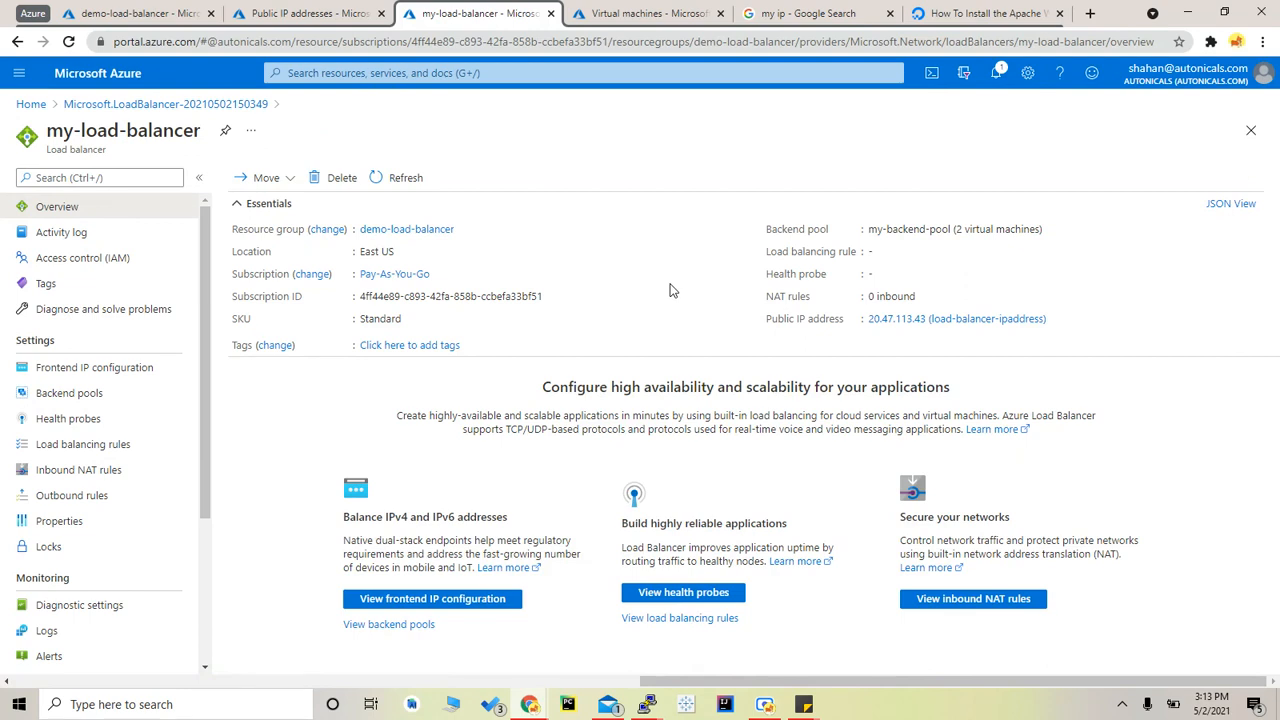
pyautogui.click(106, 418)
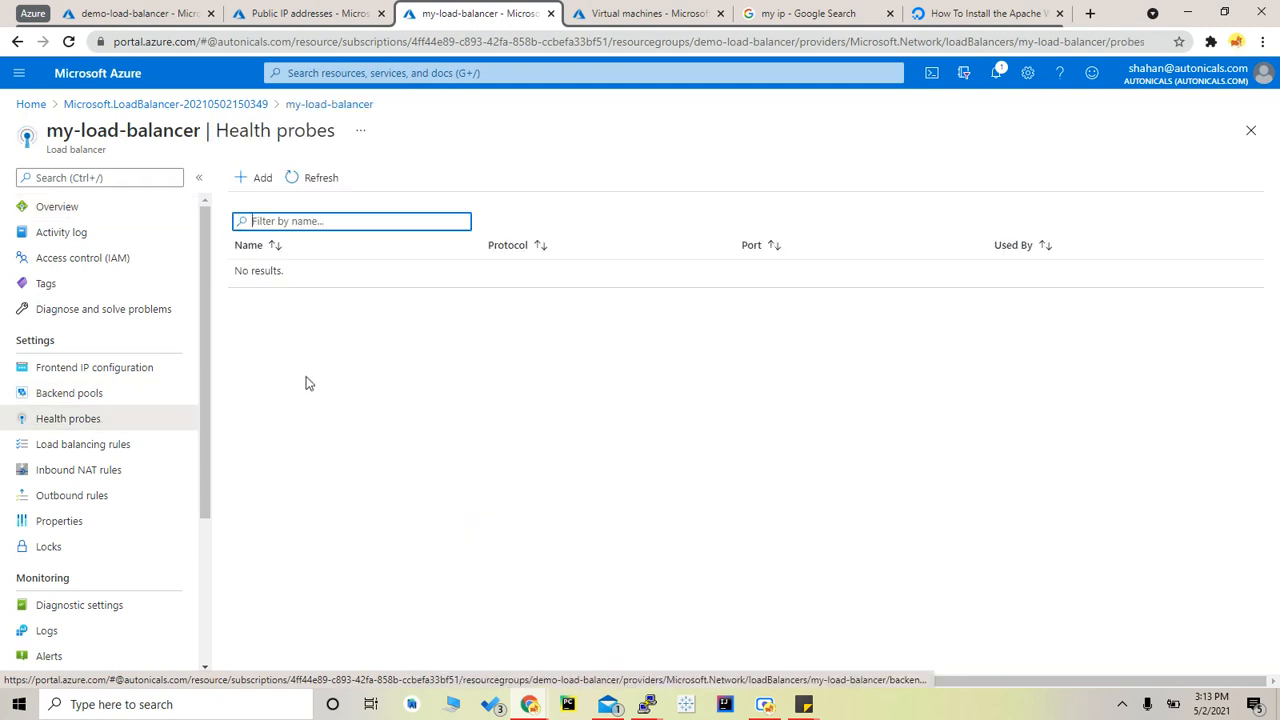
pyautogui.click(250, 181)
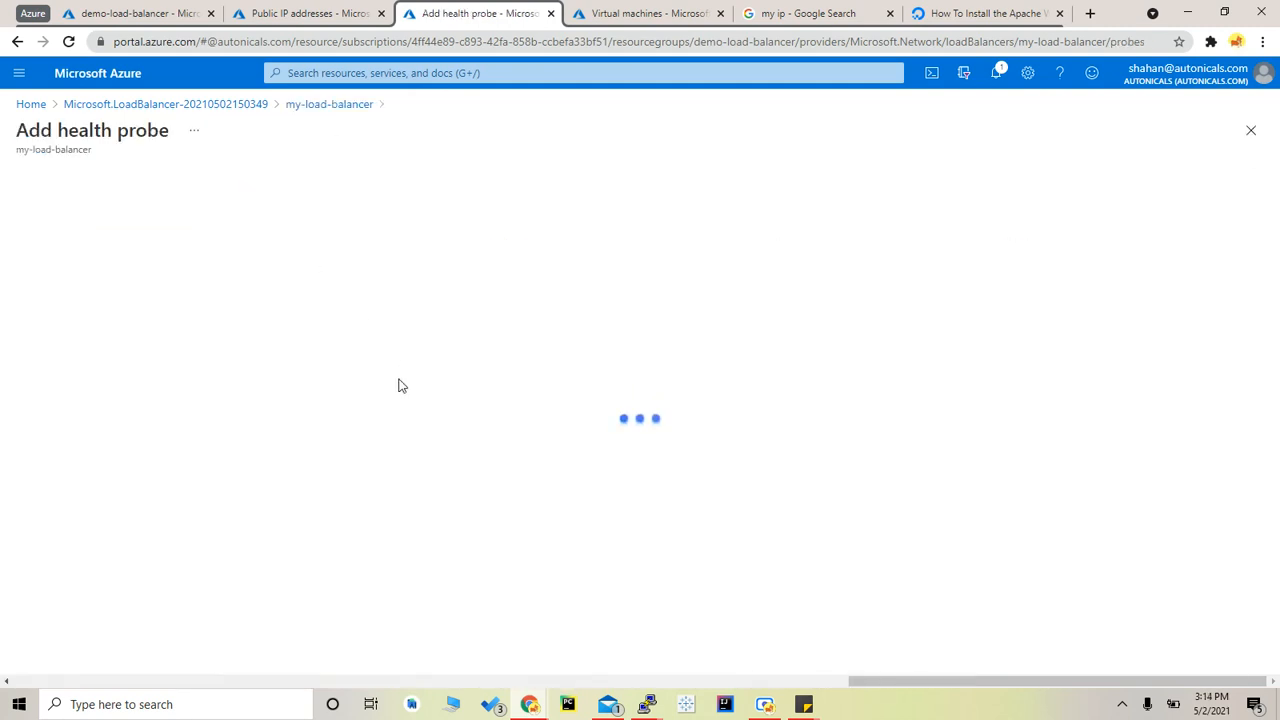
pyautogui.click(302, 187)
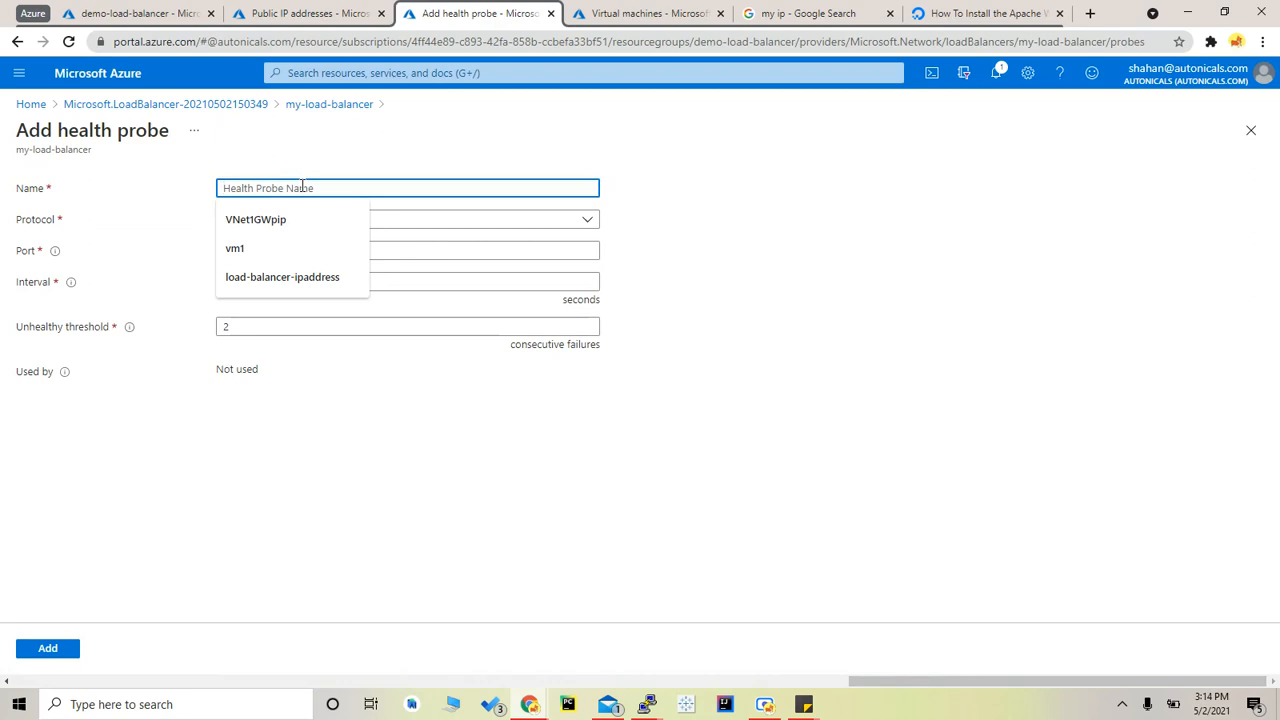
pyautogui.write('my-b')
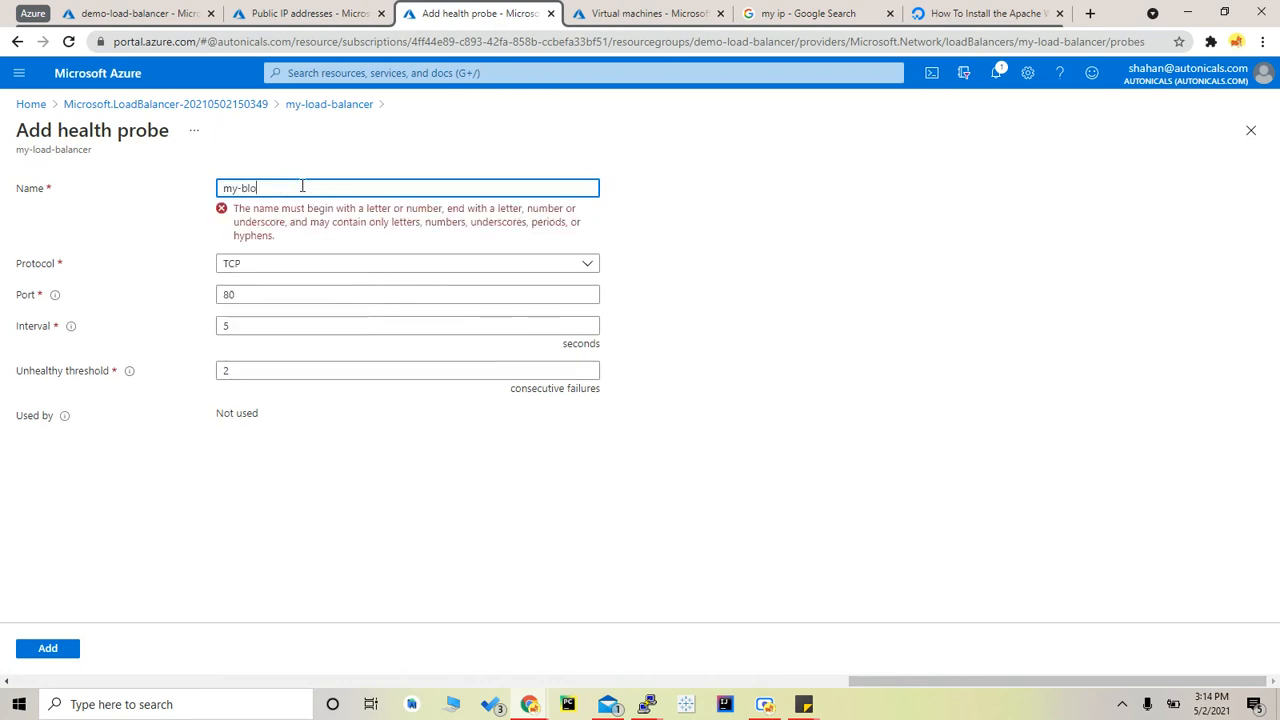
pyautogui.write('load-balancer-hp')
# Step: Set the probe's protocol to HTTP, keep port 80, path /, interval 5 seconds and unhealthy threshold 2, and add the probe
pyautogui.click(326, 221)
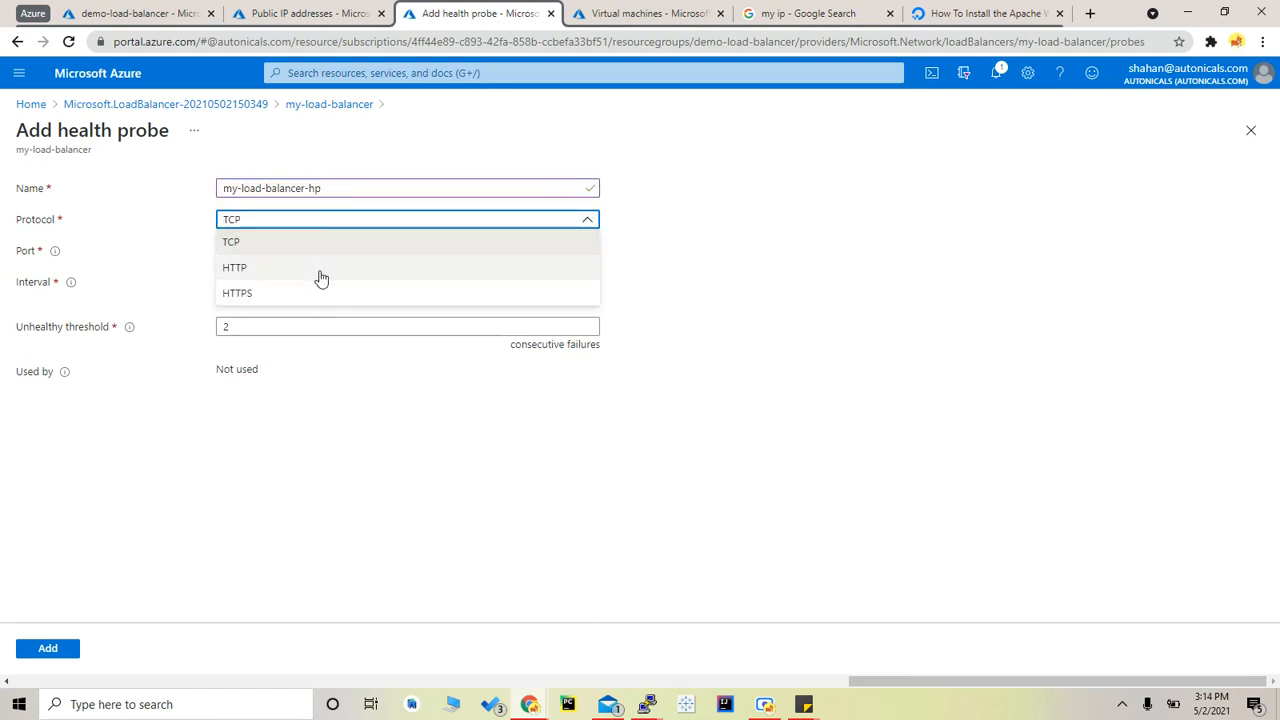
pyautogui.click(321, 276)
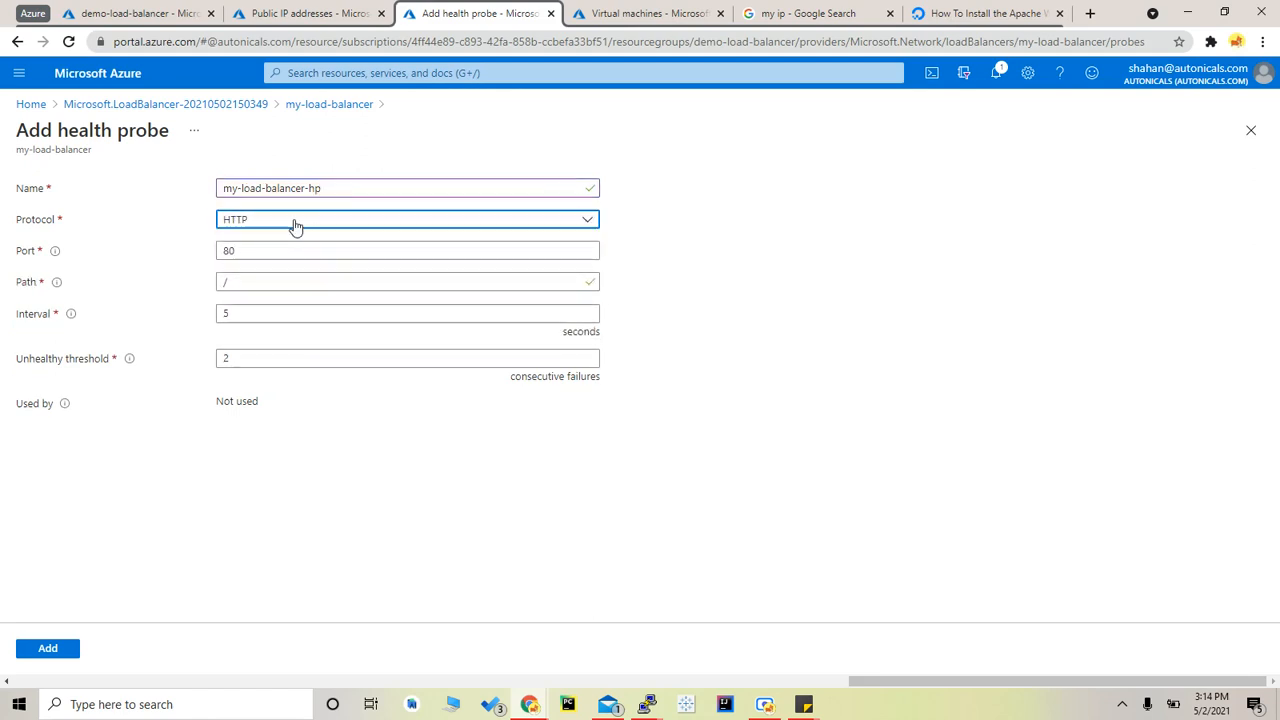
pyautogui.click(270, 249)
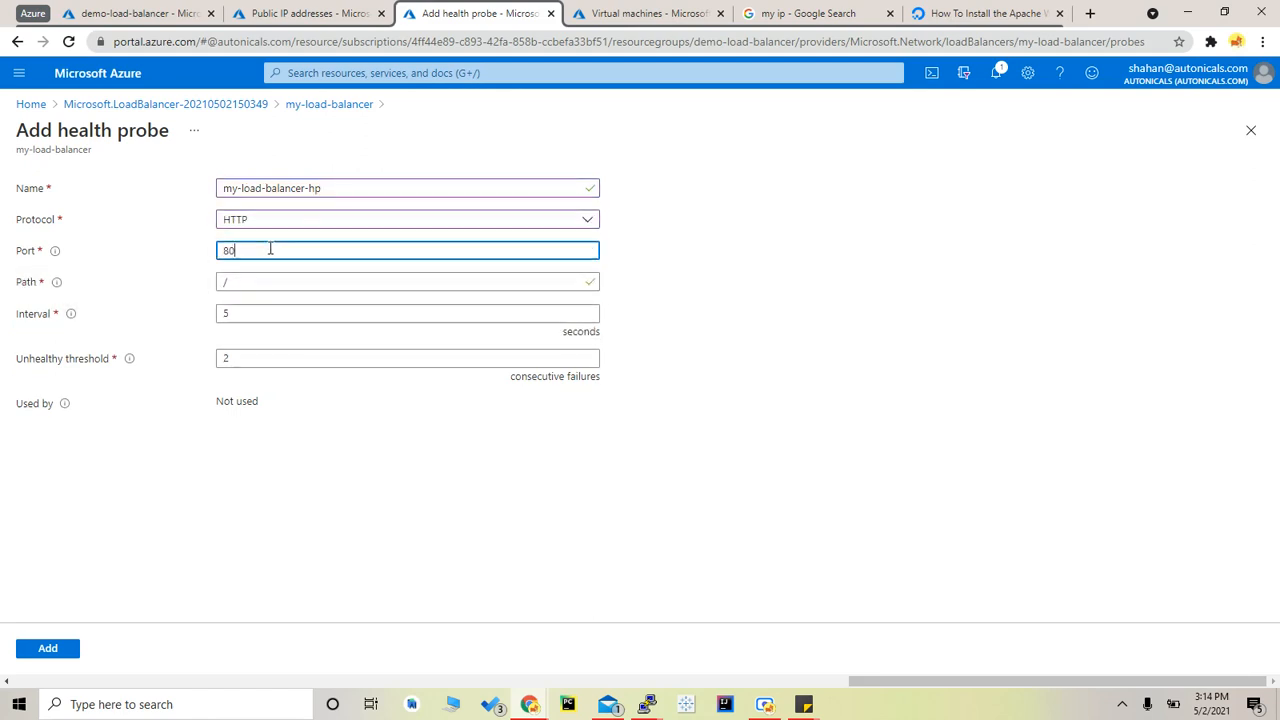
pyautogui.click(277, 283)
pyautogui.click(277, 308)
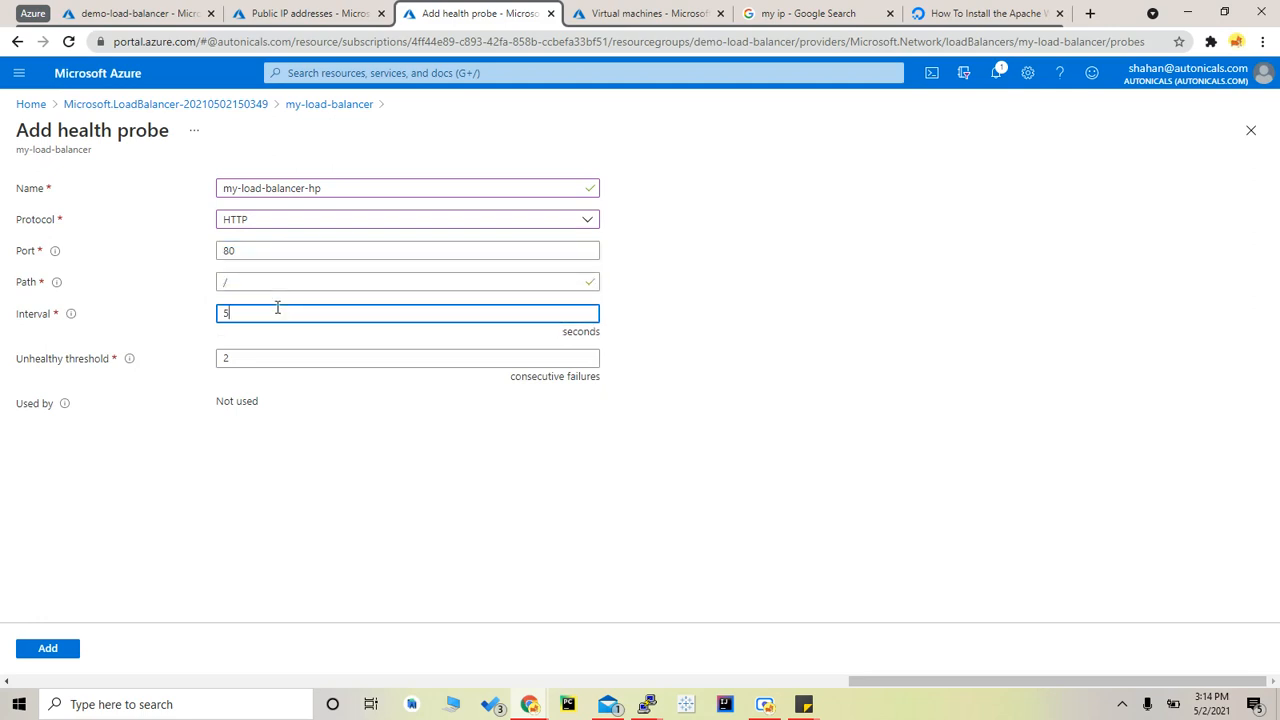
pyautogui.click(277, 358)
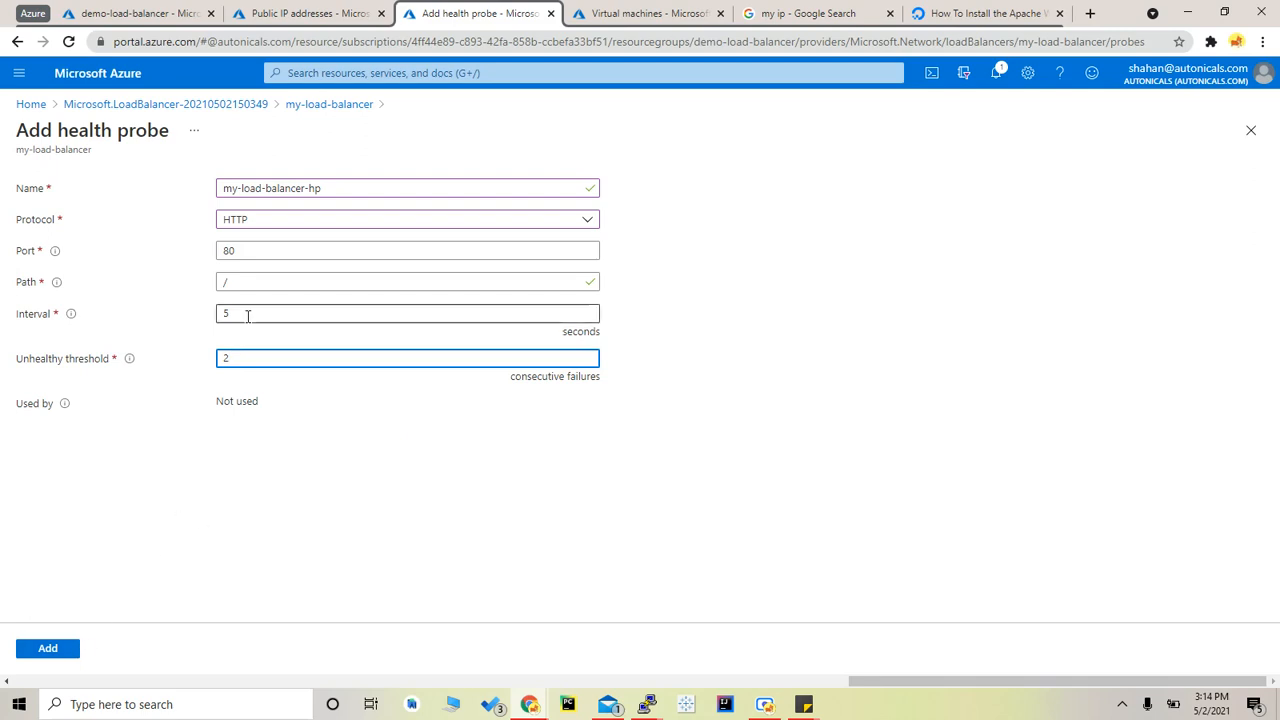
pyautogui.click(48, 649)
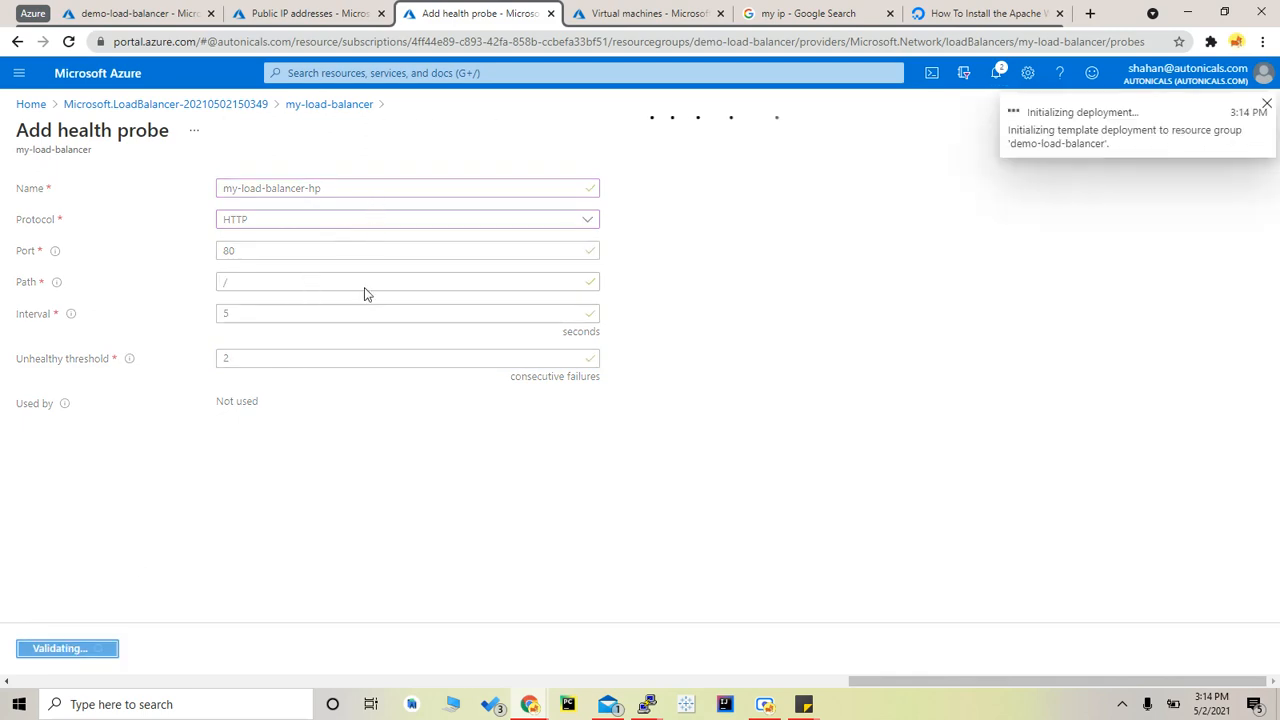
pyautogui.click(1267, 106)
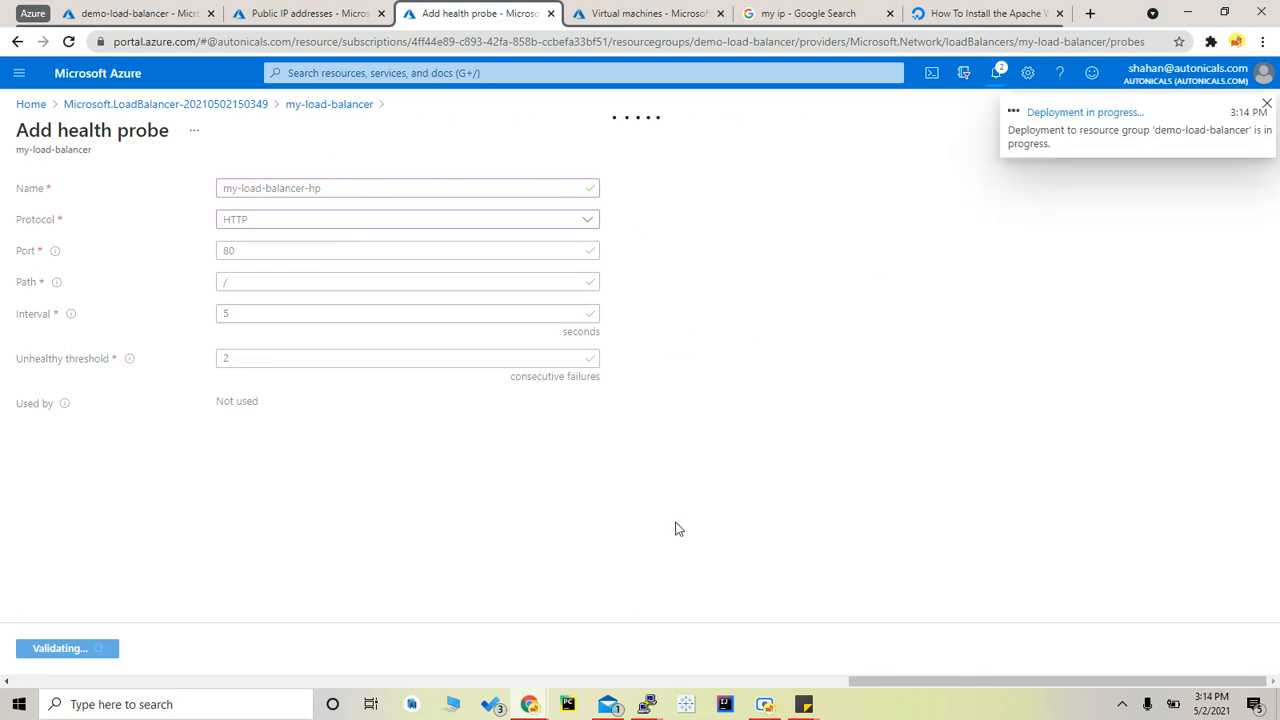
# Step: Close the vm1 and vm2 PuTTY sessions, confirming the exit of each one
pyautogui.moveTo(648, 705)
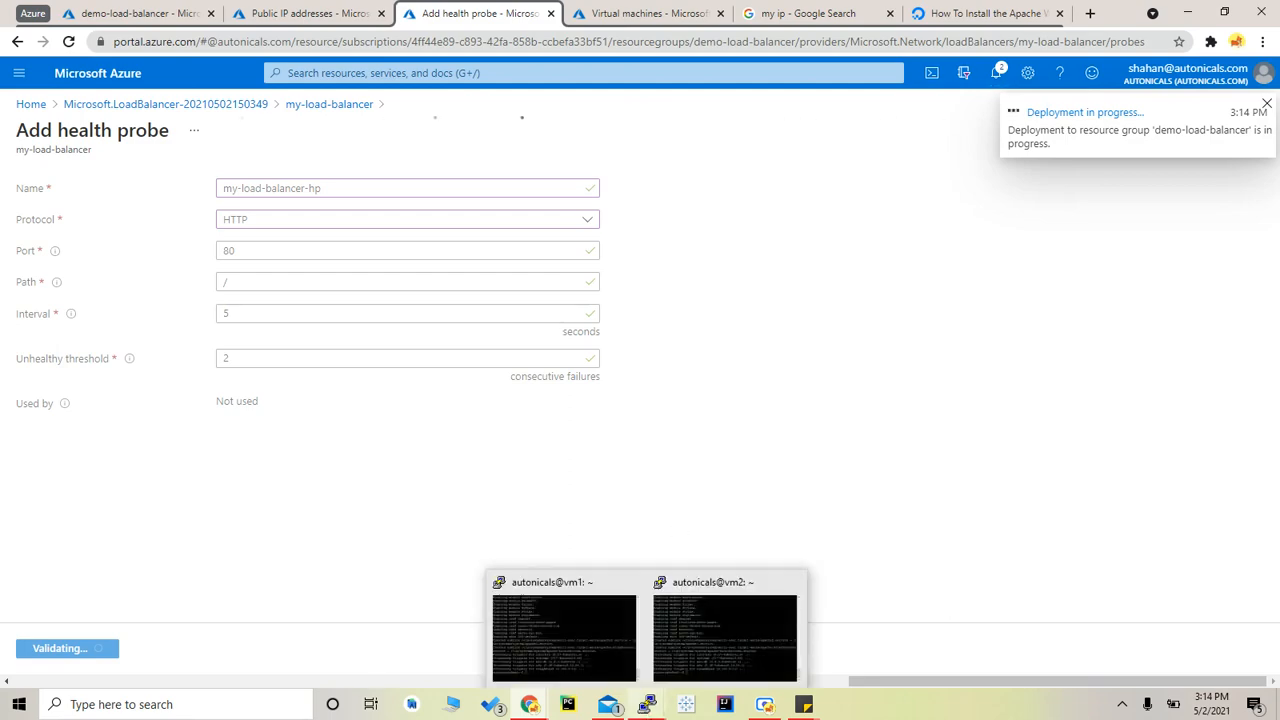
pyautogui.click(586, 600)
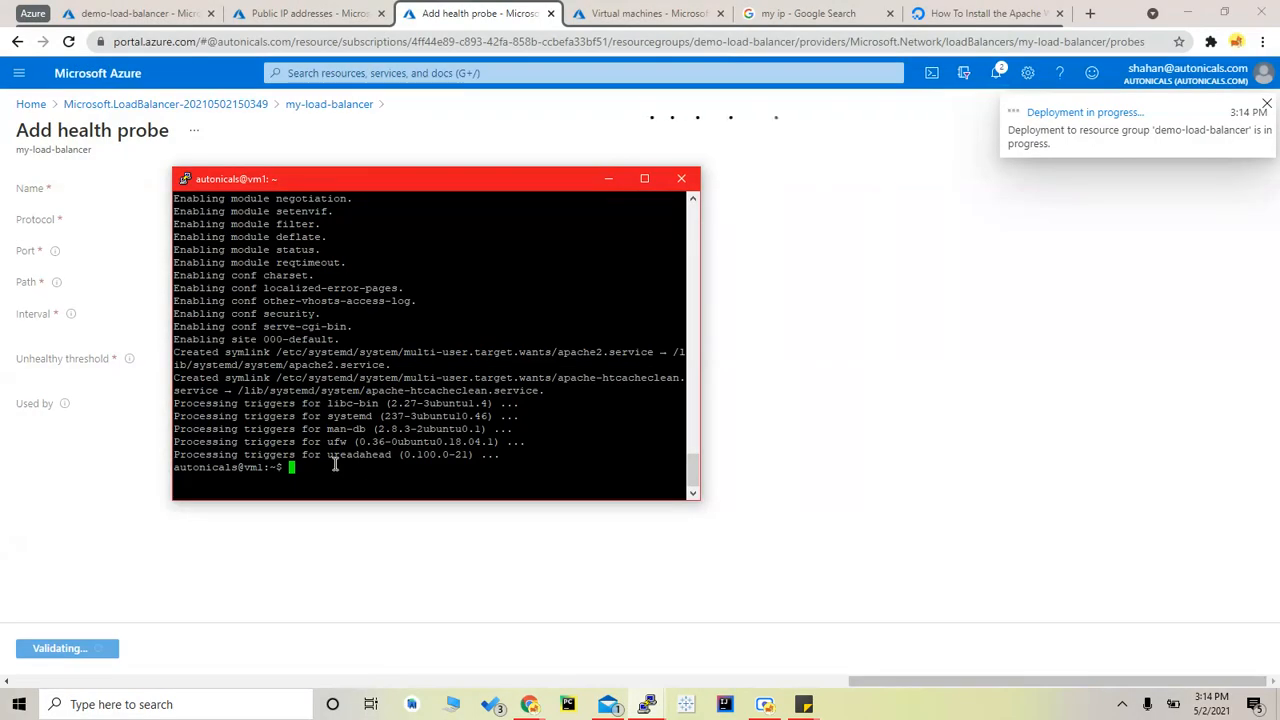
pyautogui.click(681, 178)
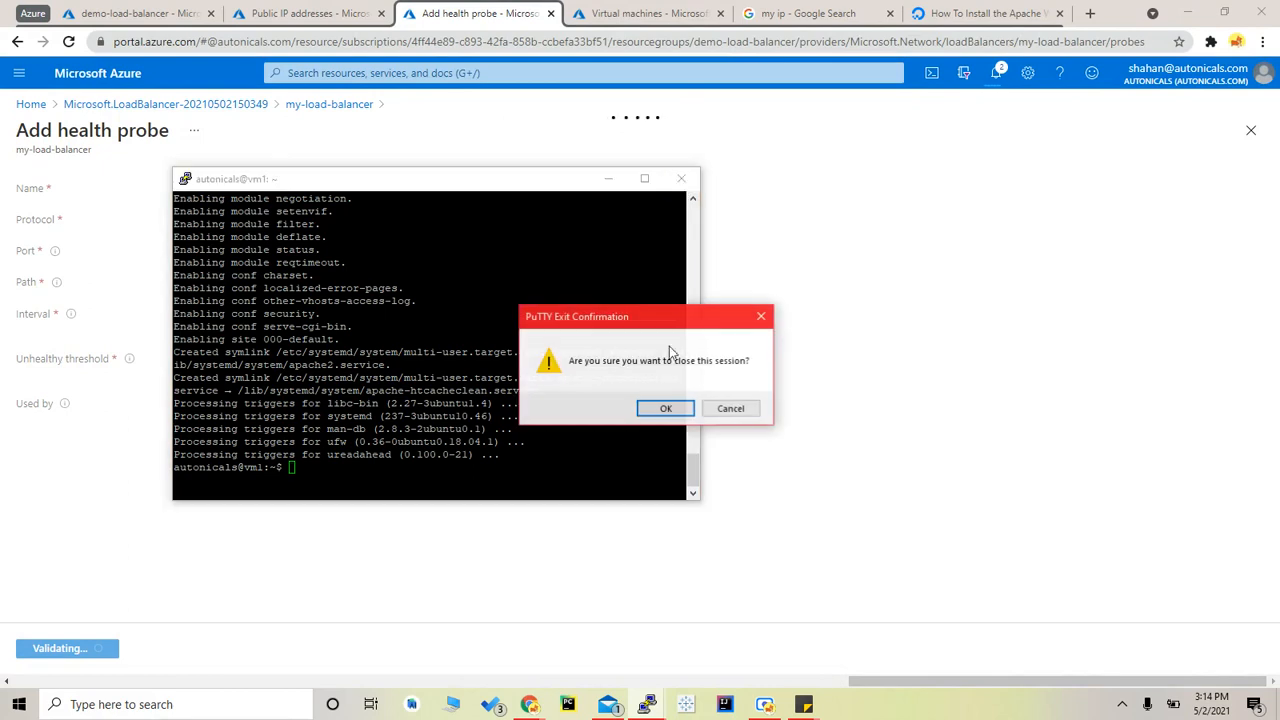
pyautogui.click(680, 409)
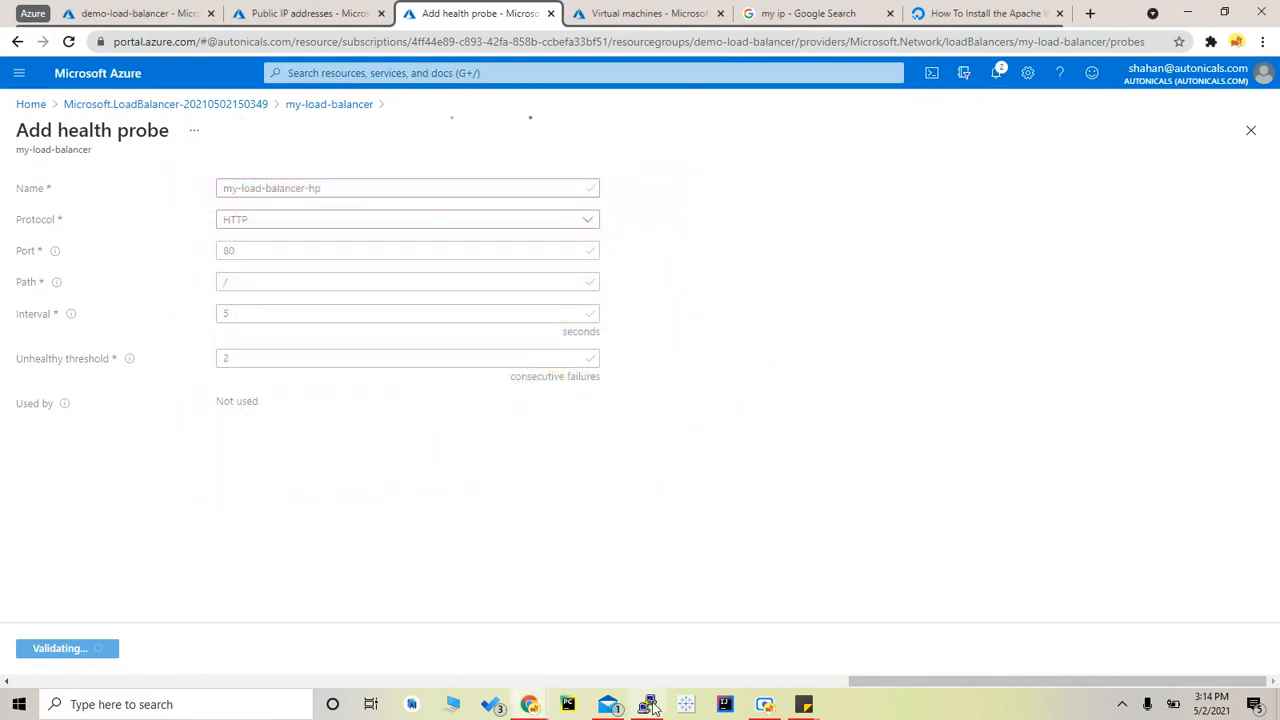
pyautogui.click(649, 705)
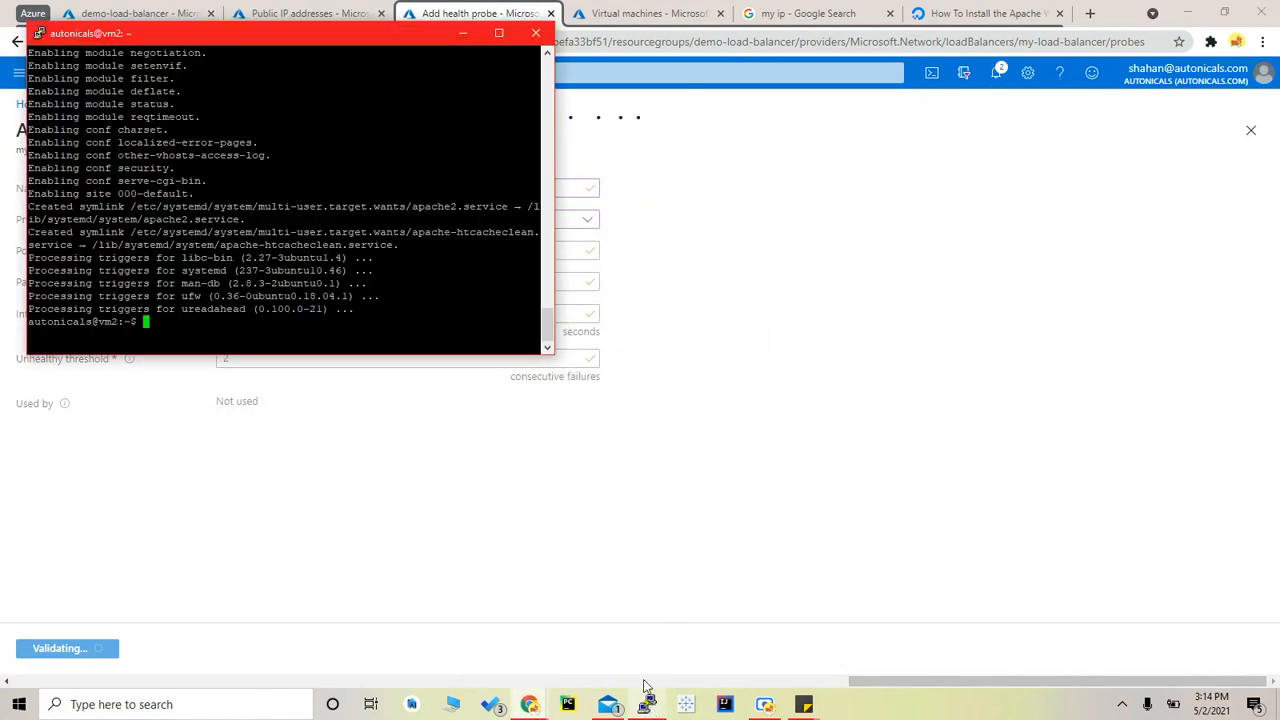
pyautogui.click(535, 35)
pyautogui.click(667, 408)
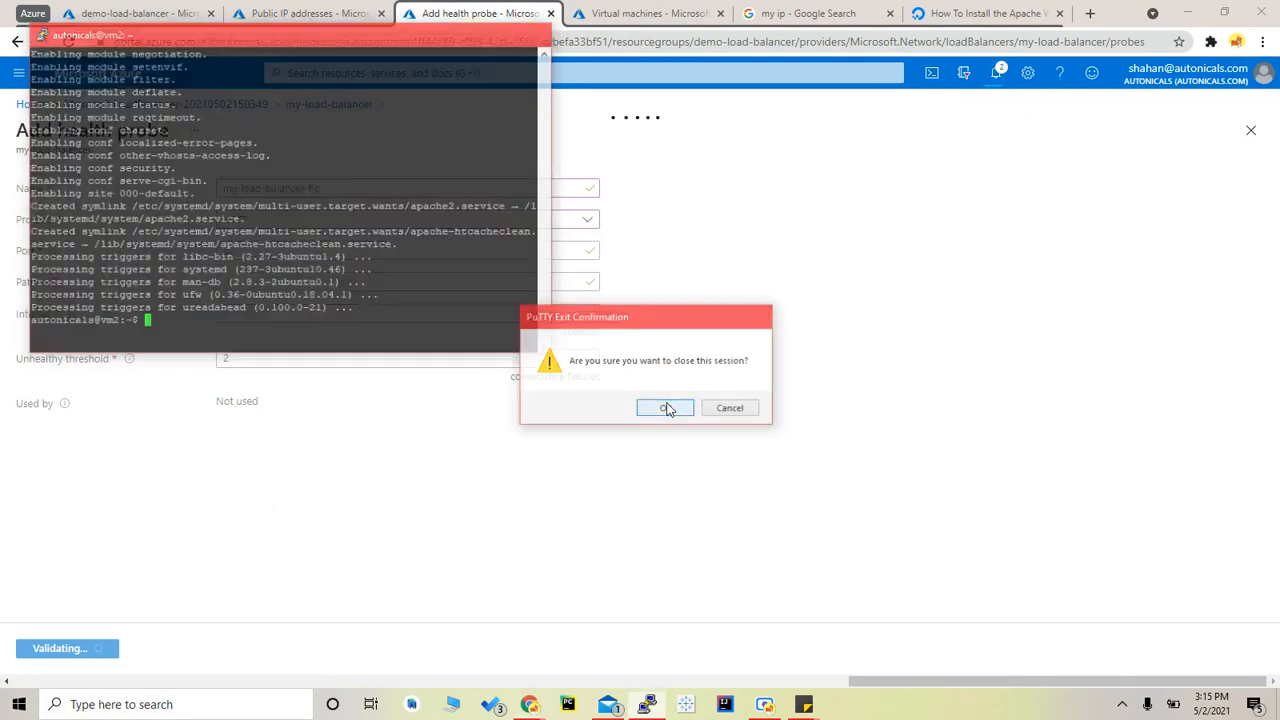
# Step: Copy vm1's public IP address 52.142.27.38 from the virtual machines list, load it in a new browser tab and check its web page
pyautogui.click(612, 12)
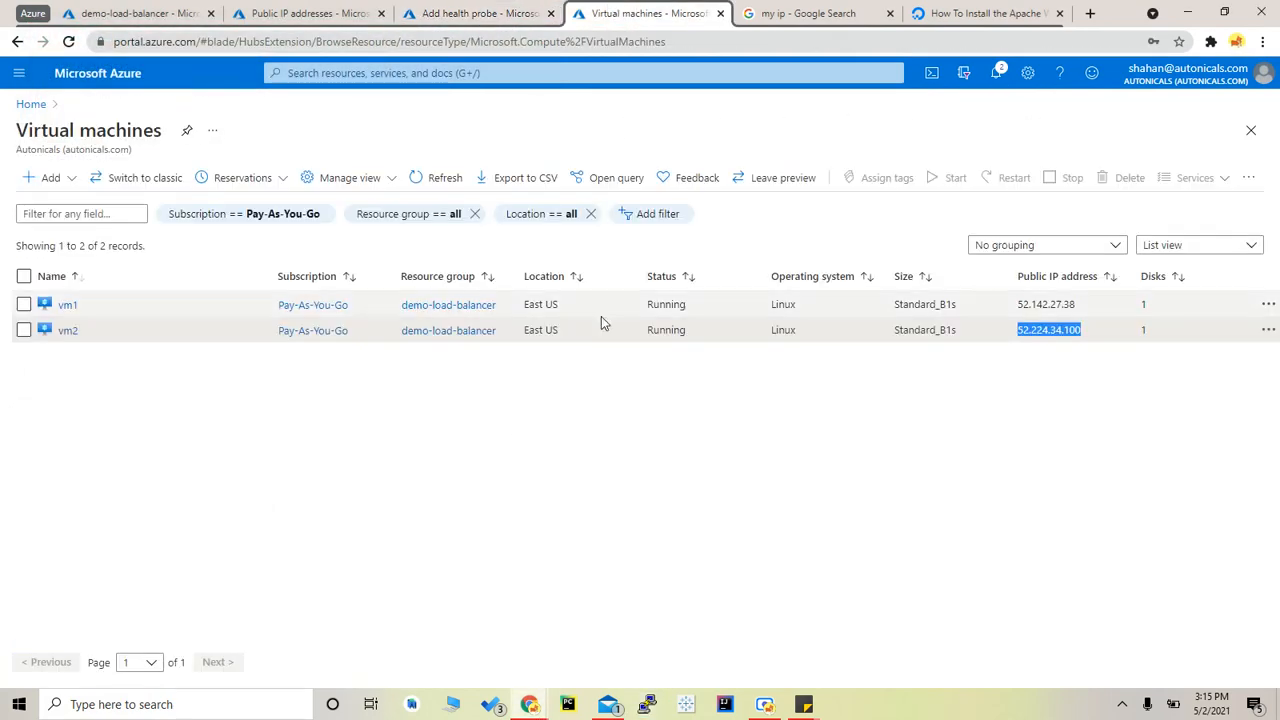
pyautogui.doubleClick(1040, 305)
pyautogui.hotkey('ctrl', 'c')
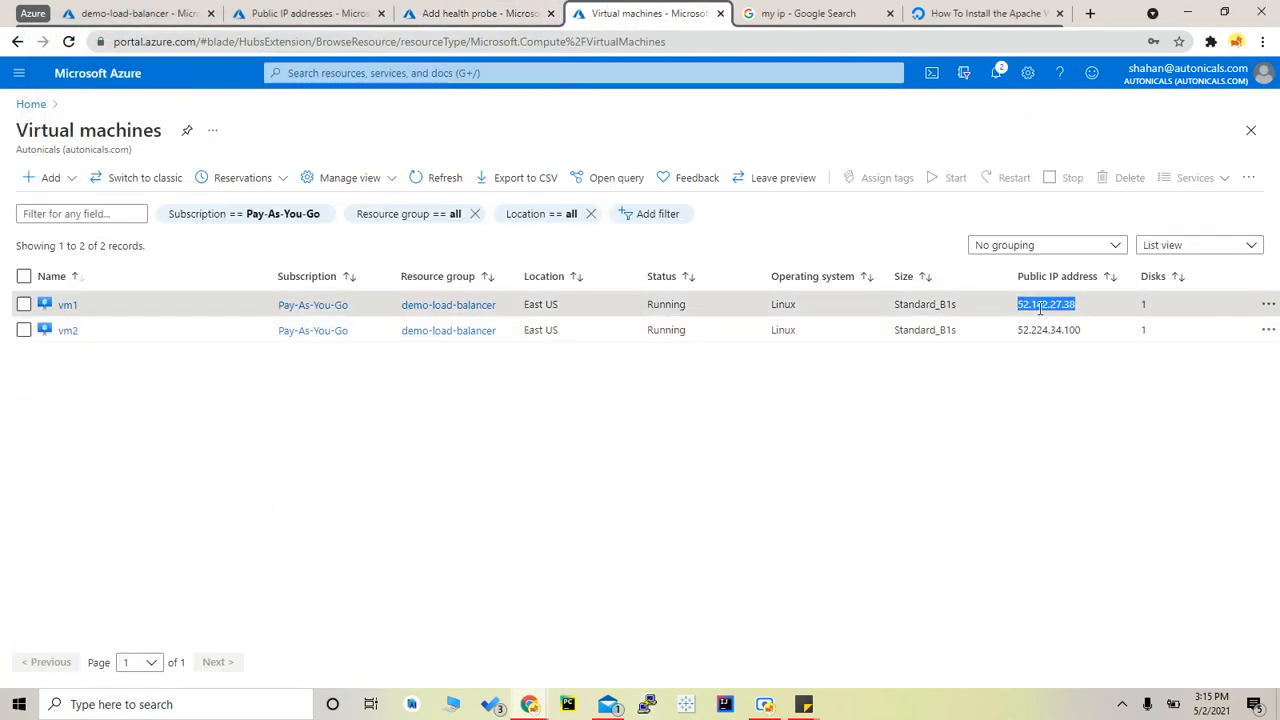
pyautogui.click(1090, 13)
pyautogui.click(1074, 42)
pyautogui.hotkey('ctrl', 'v')
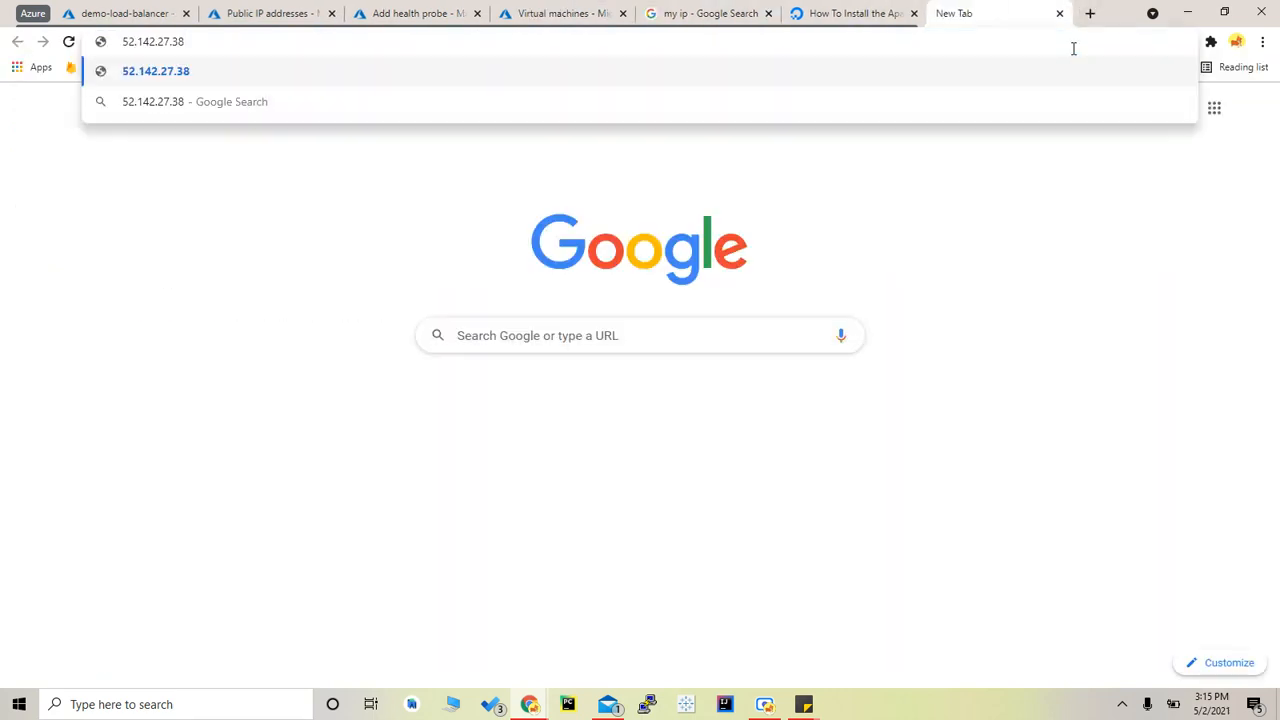
pyautogui.press('Return')
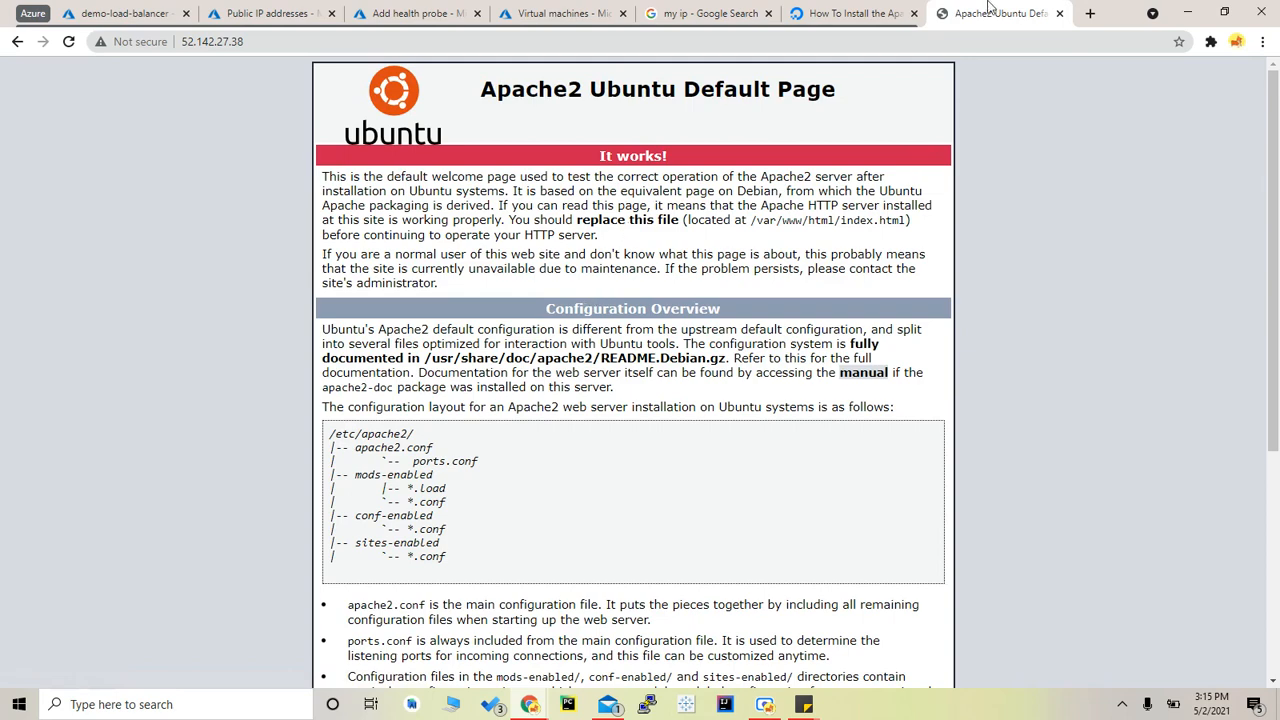
pyautogui.rightClick(993, 14)
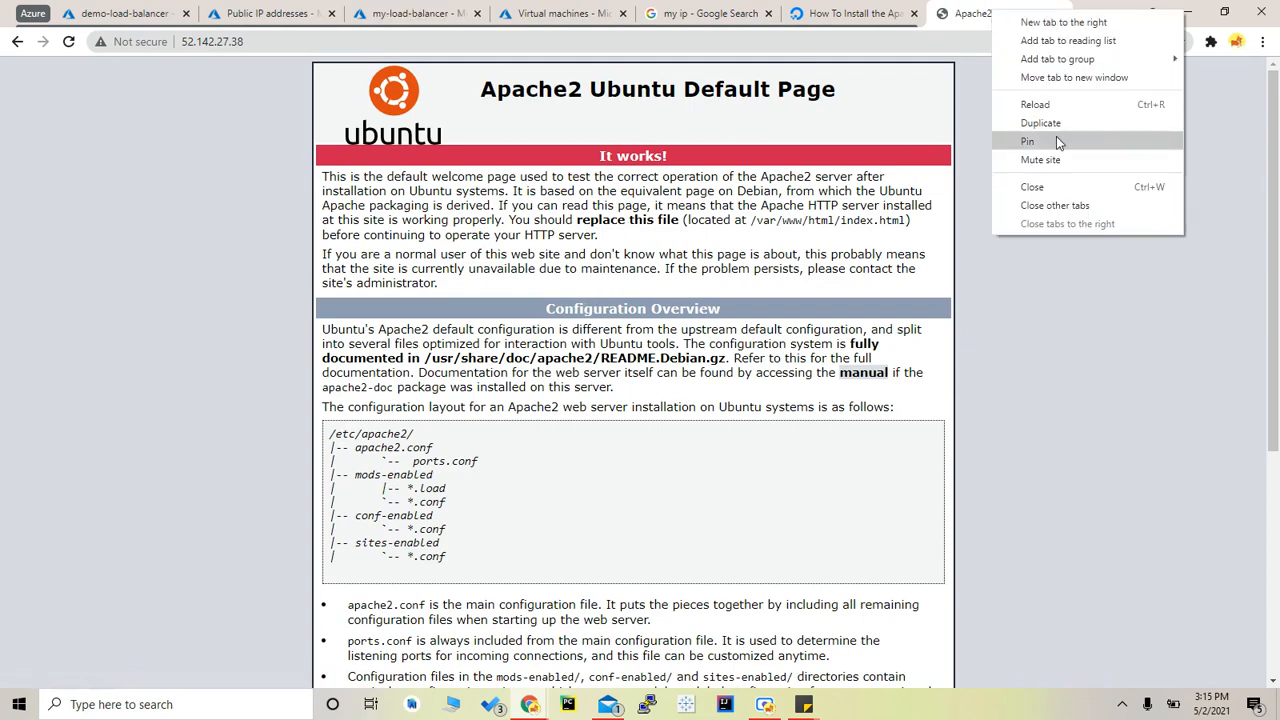
pyautogui.click(1041, 99)
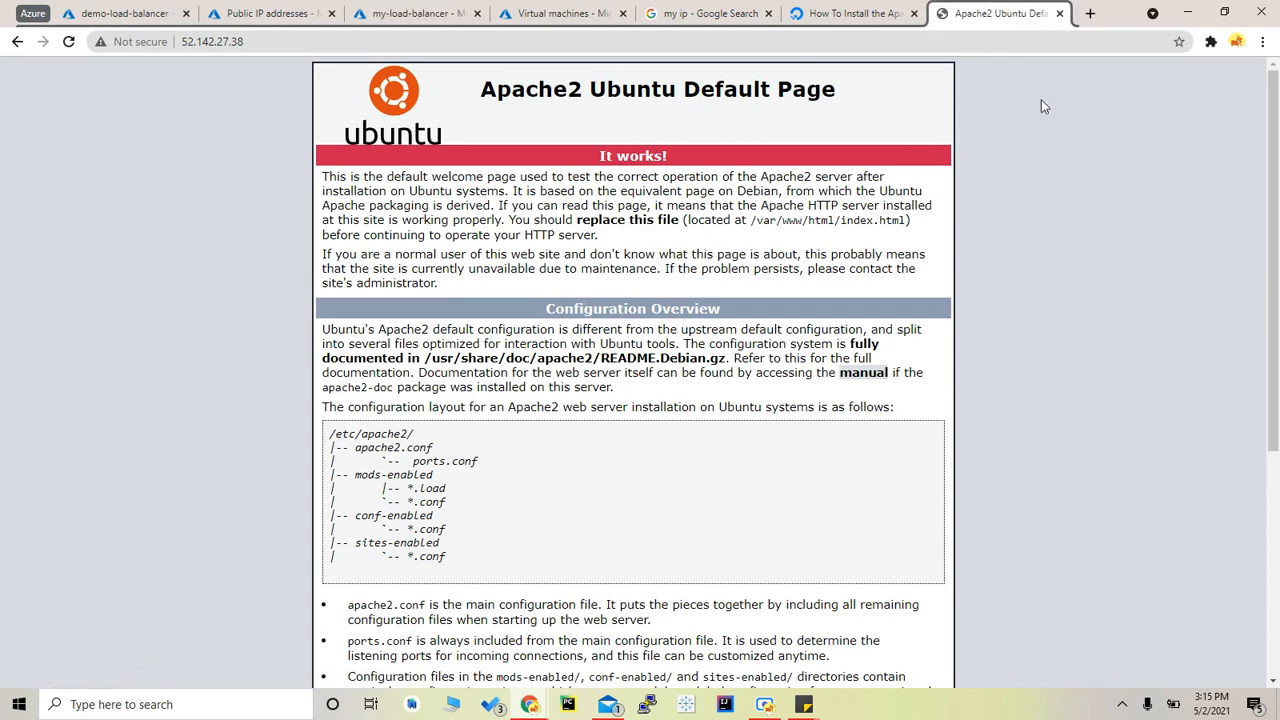
# Step: Copy vm2's public IP address 52.224.34.100 from the virtual machines list and load it in the tab showing vm1's Apache page
pyautogui.click(870, 12)
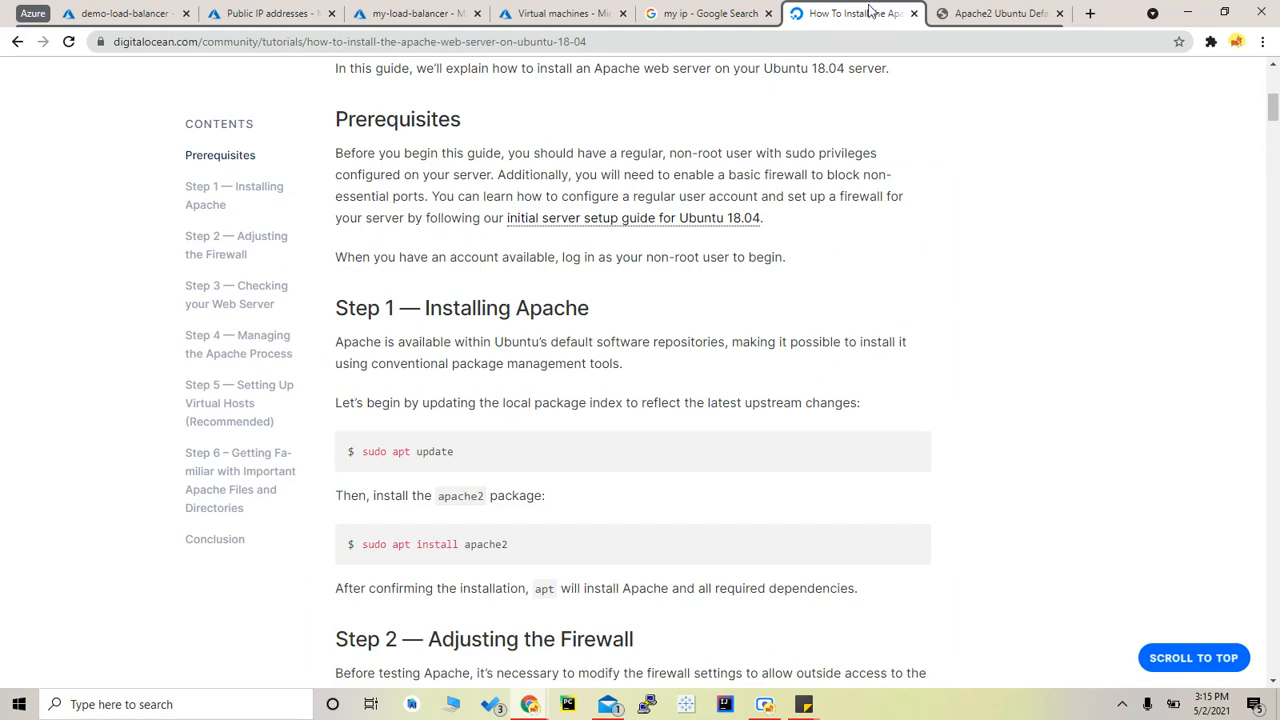
pyautogui.click(527, 12)
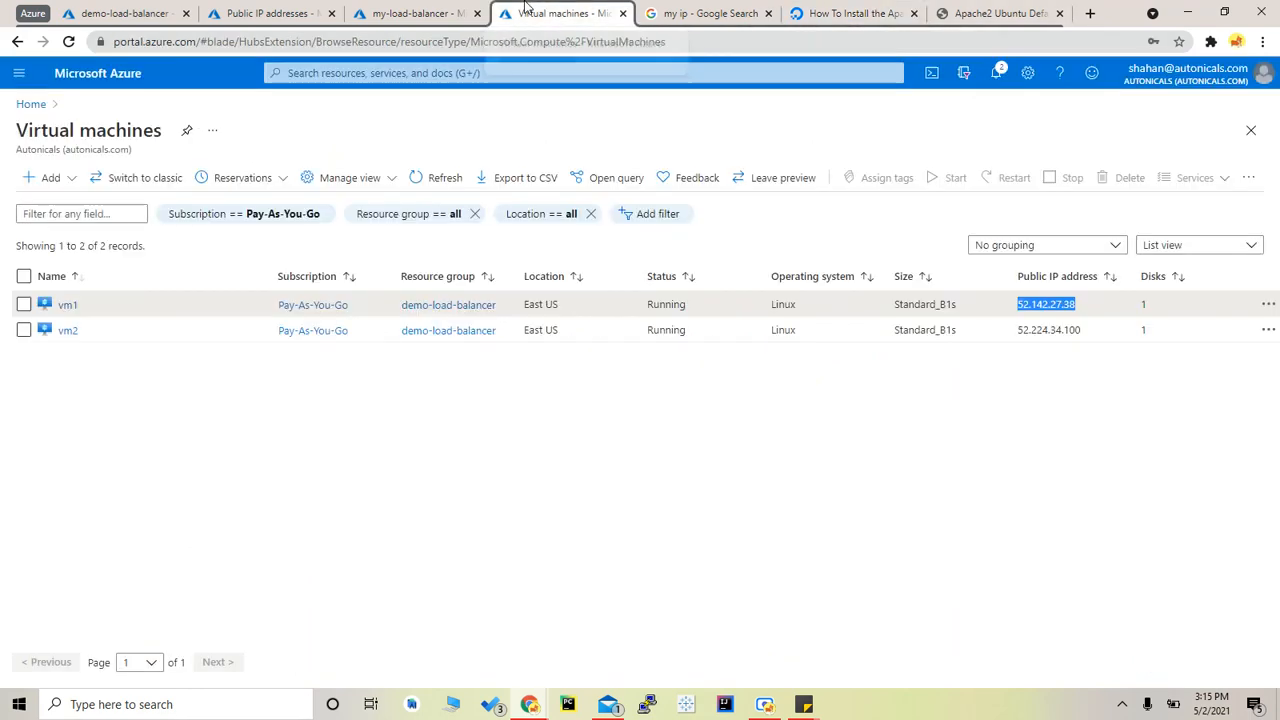
pyautogui.doubleClick(1037, 331)
pyautogui.hotkey('ctrl', 'c')
pyautogui.click(995, 13)
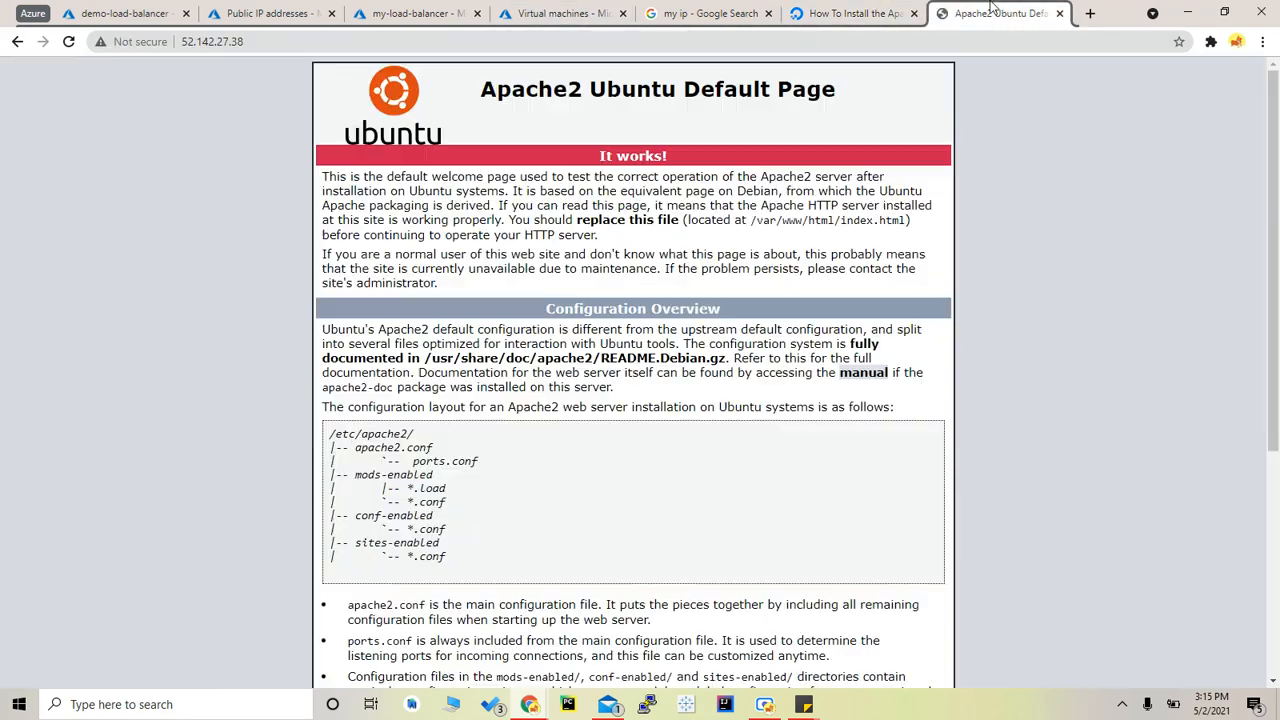
pyautogui.click(935, 42)
pyautogui.hotkey('ctrl', 'v')
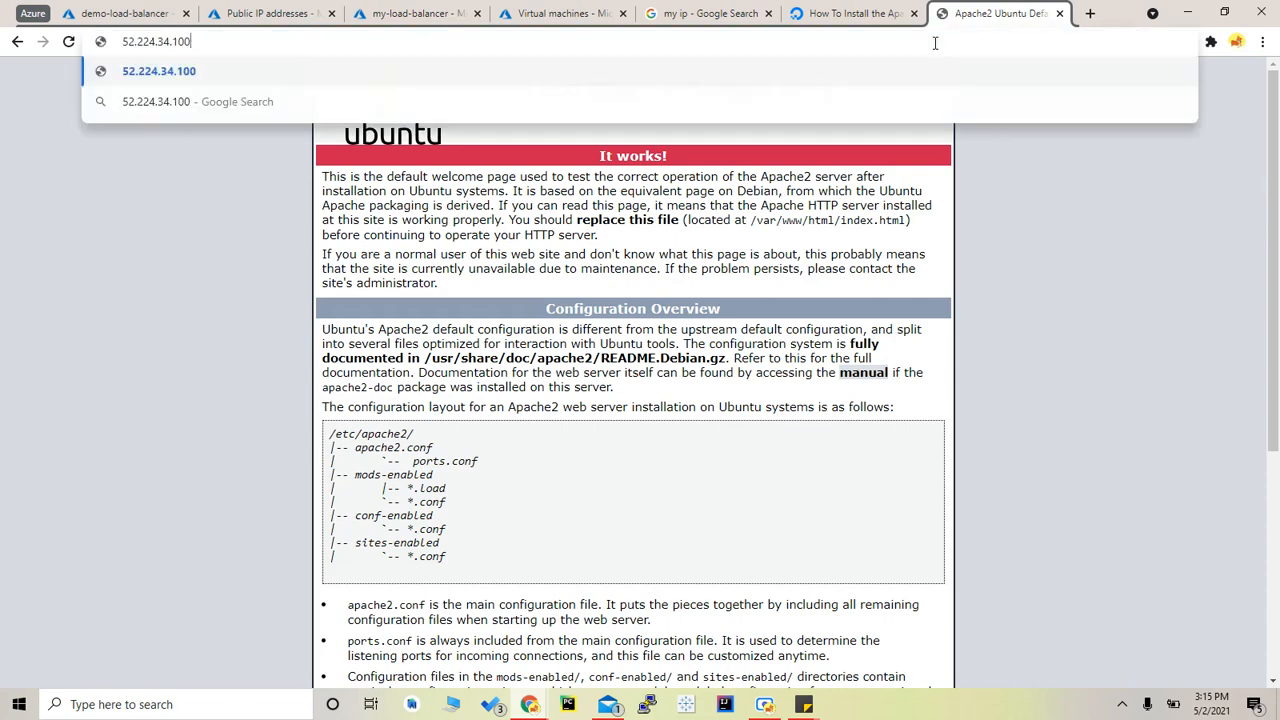
pyautogui.press('Return')
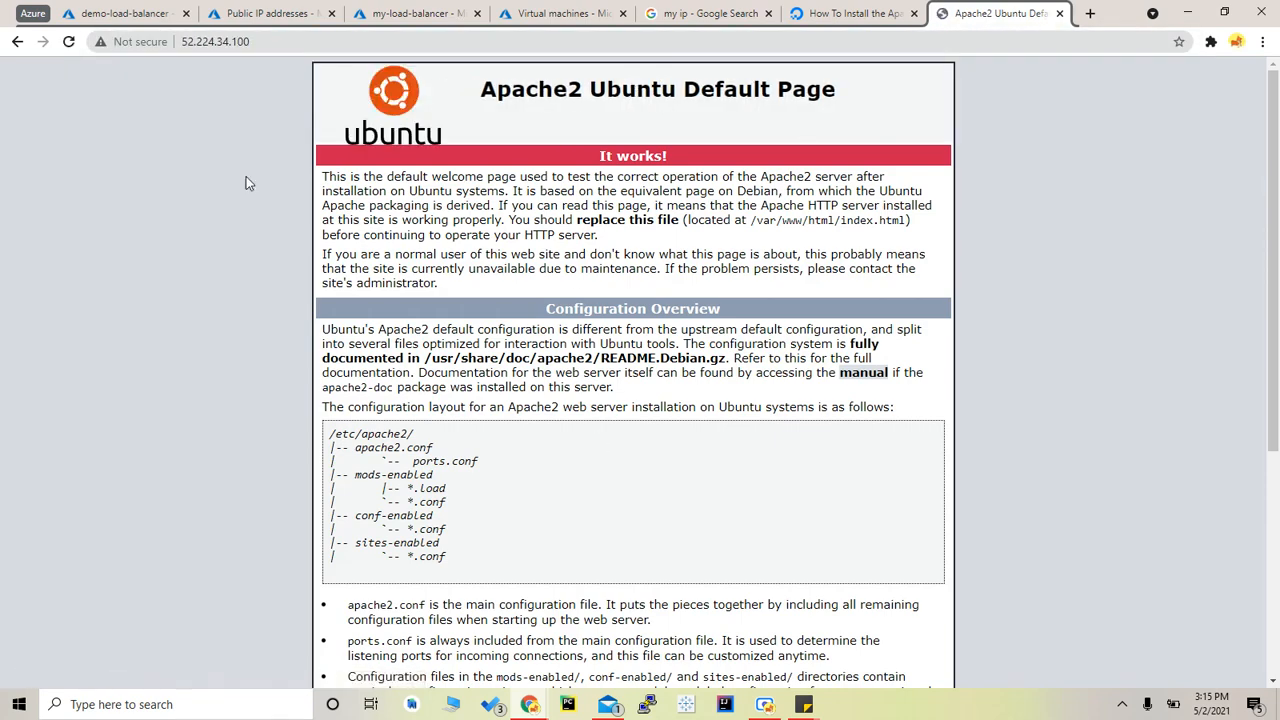
# Step: Refresh and review the resources in the demo-load-balancer resource group, and switch to the public IP addresses list
pyautogui.click(213, 10)
pyautogui.click(100, 13)
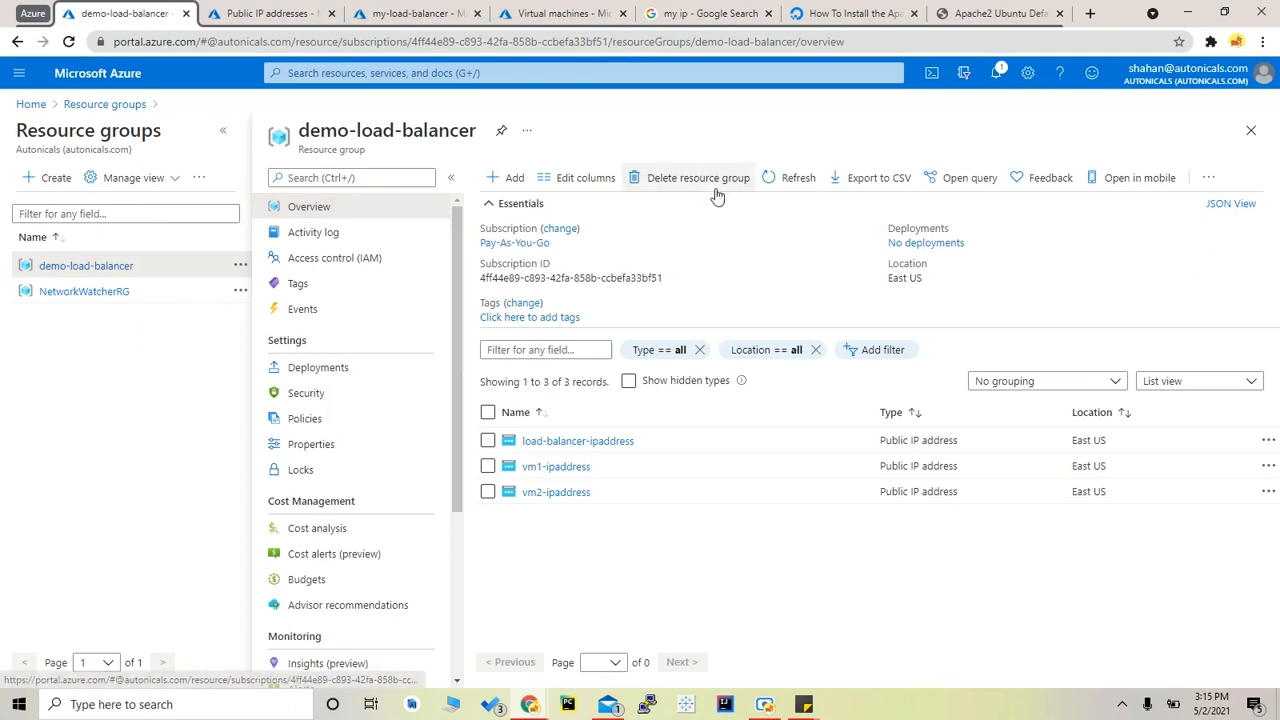
pyautogui.click(787, 181)
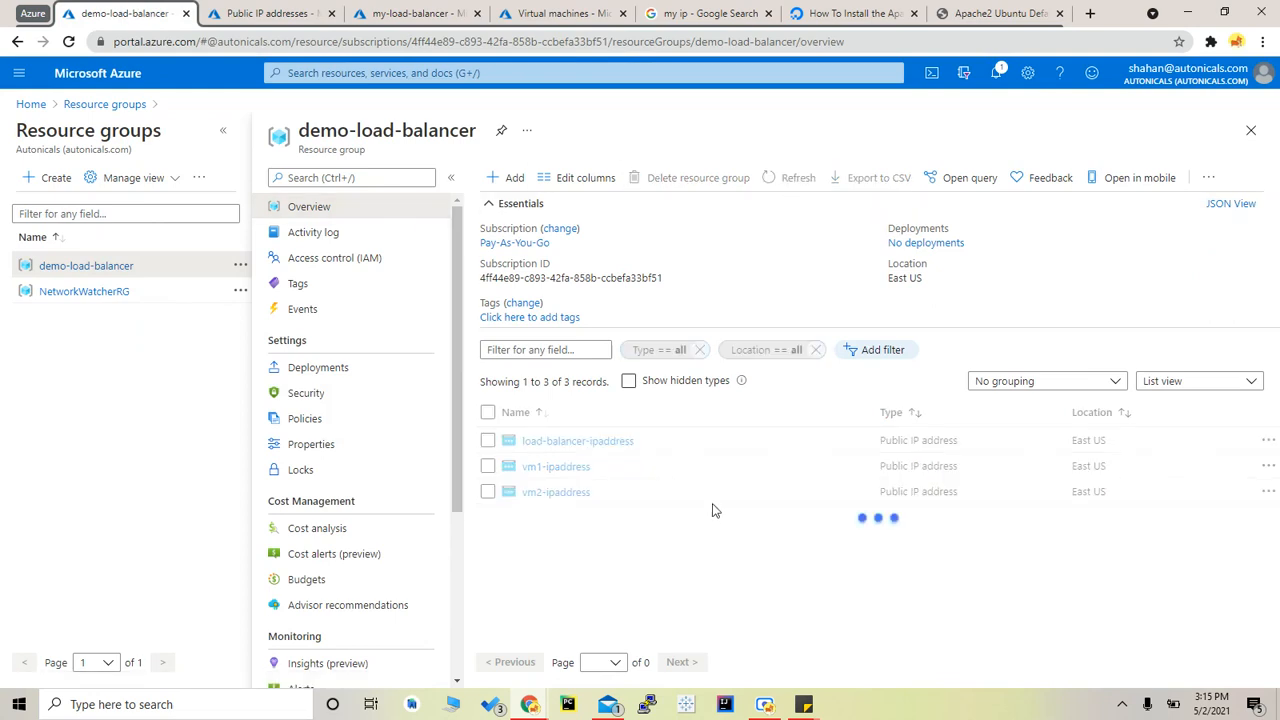
pyautogui.scroll(-2, 709, 517)
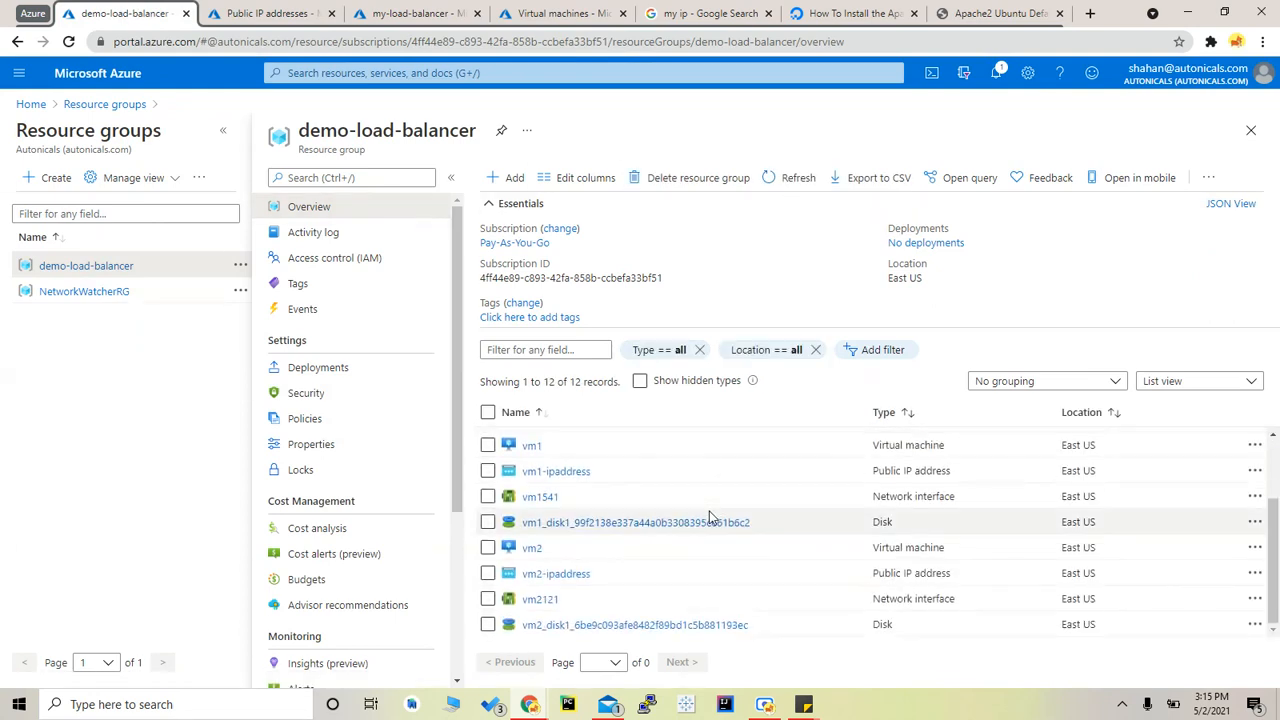
pyautogui.scroll(2, 835, 588)
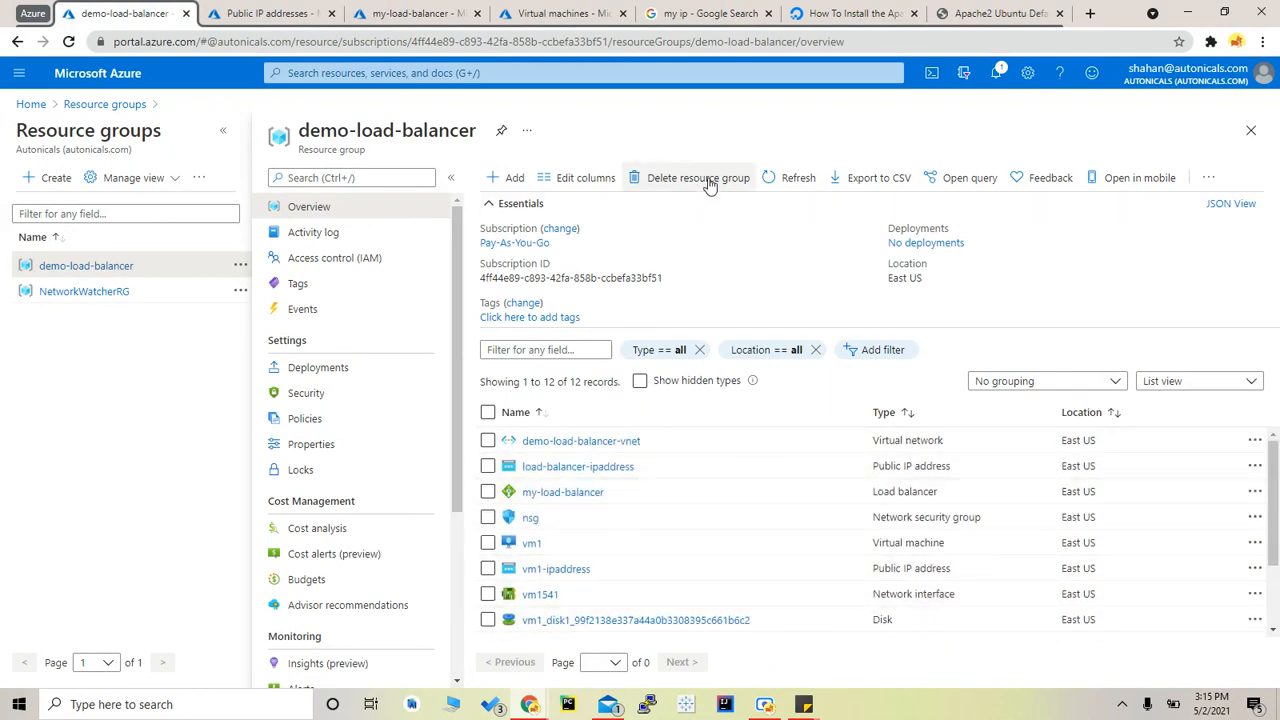
pyautogui.scroll(-2, 714, 543)
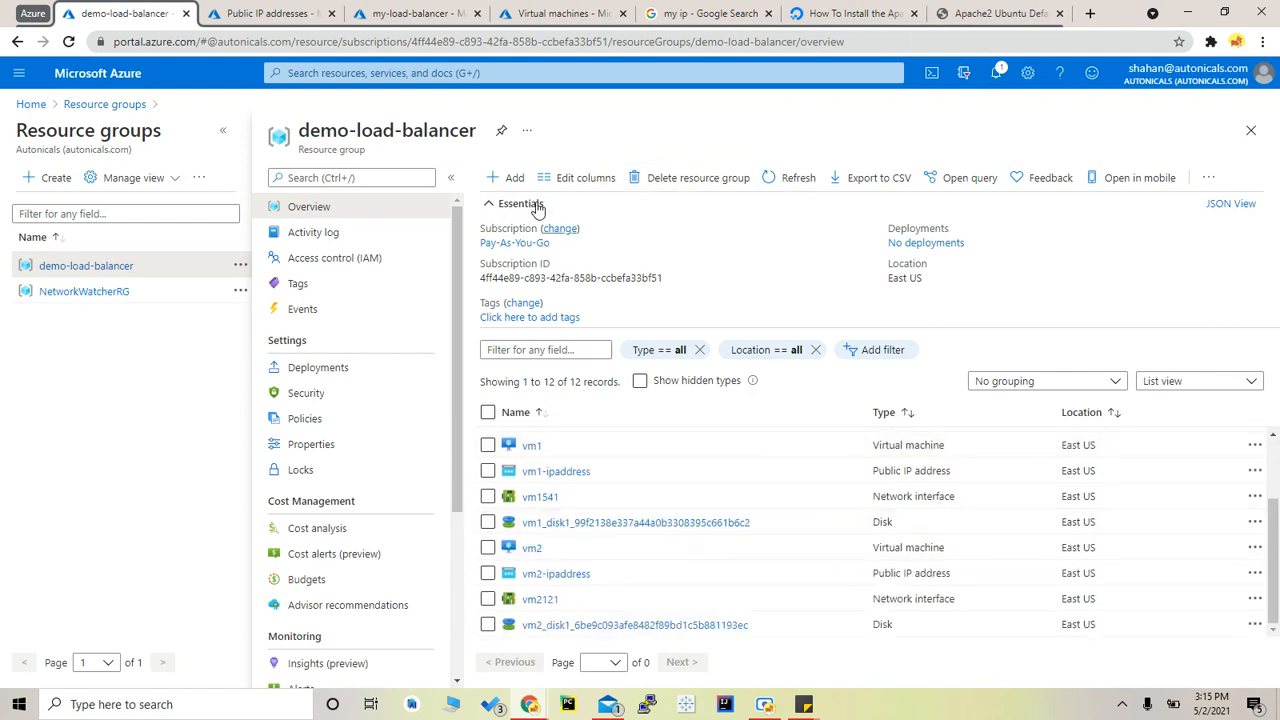
pyautogui.click(272, 12)
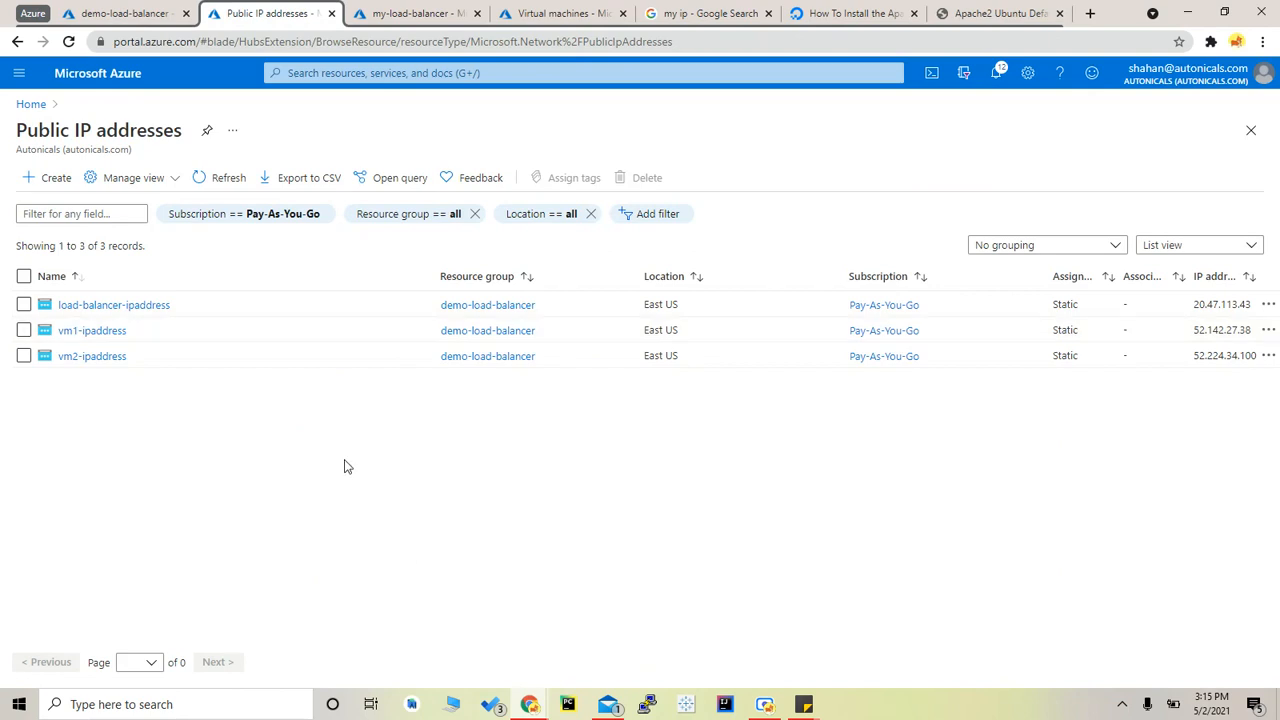
# Step: Start a new load balancing rule on my-load-balancer and name it my-load-balancer-rule1
pyautogui.doubleClick(1221, 304)
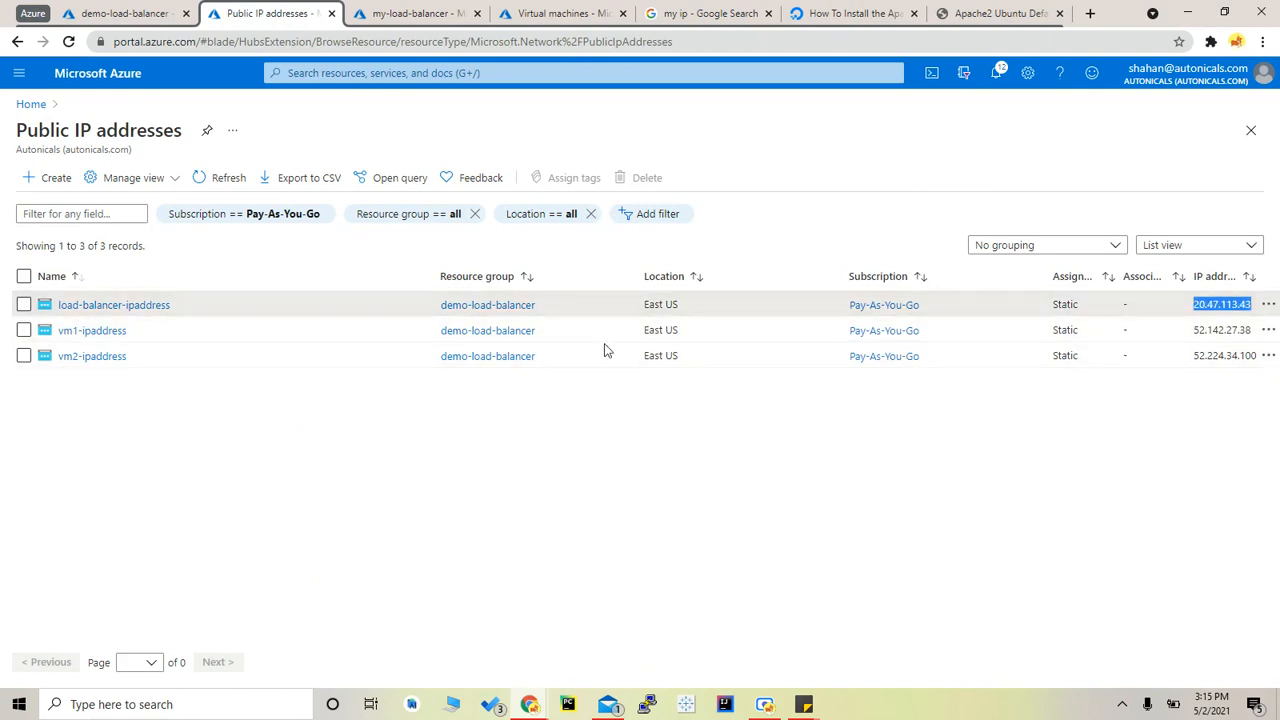
pyautogui.click(393, 12)
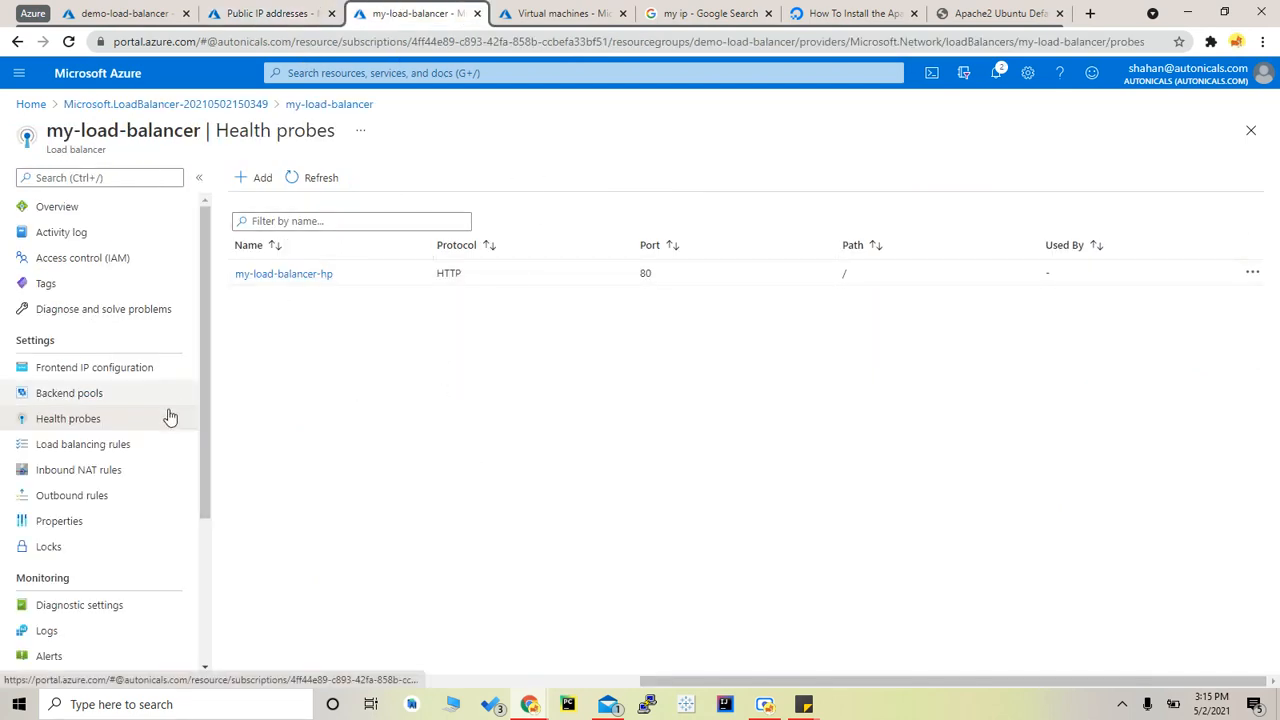
pyautogui.click(110, 448)
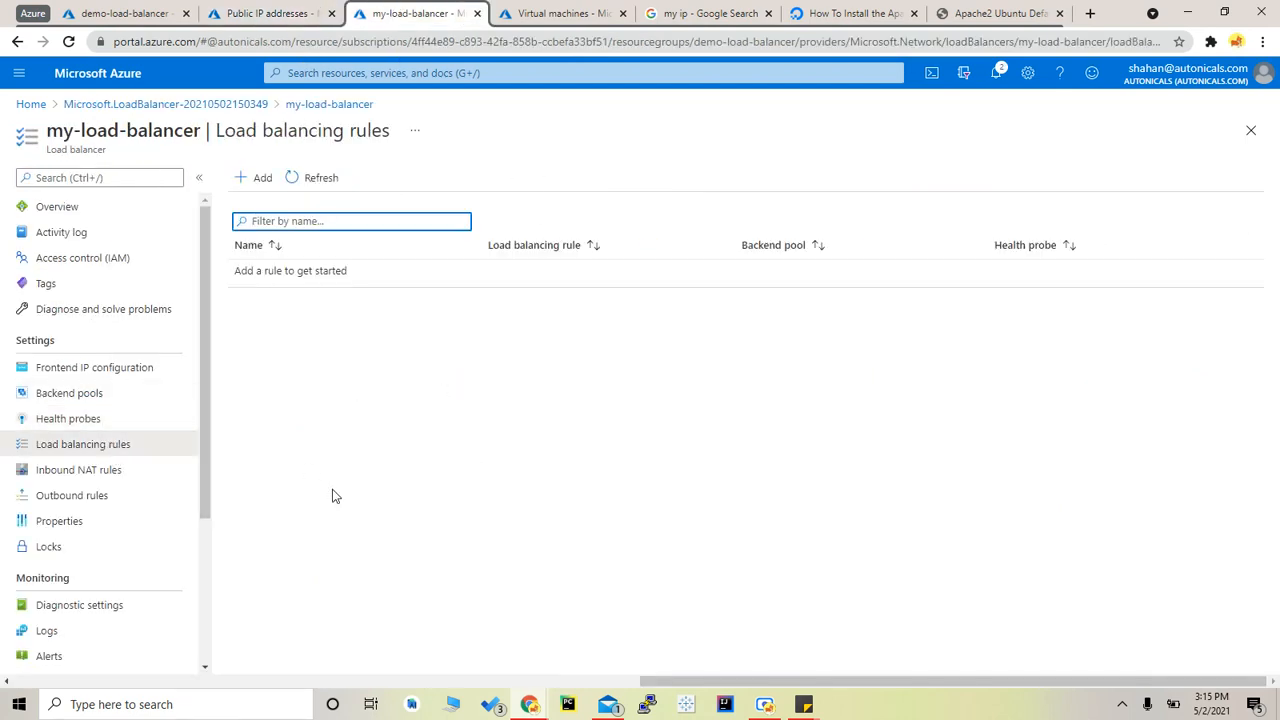
pyautogui.click(258, 177)
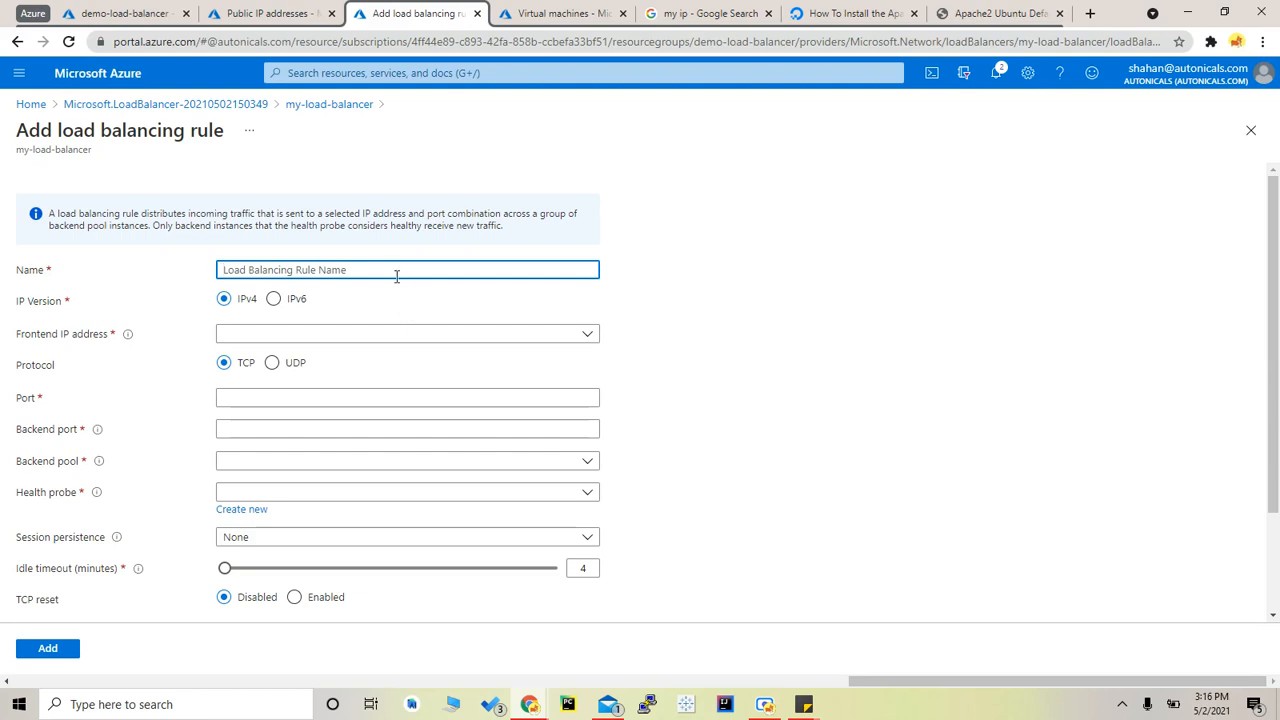
pyautogui.click(711, 338)
pyautogui.scroll(-2, 711, 338)
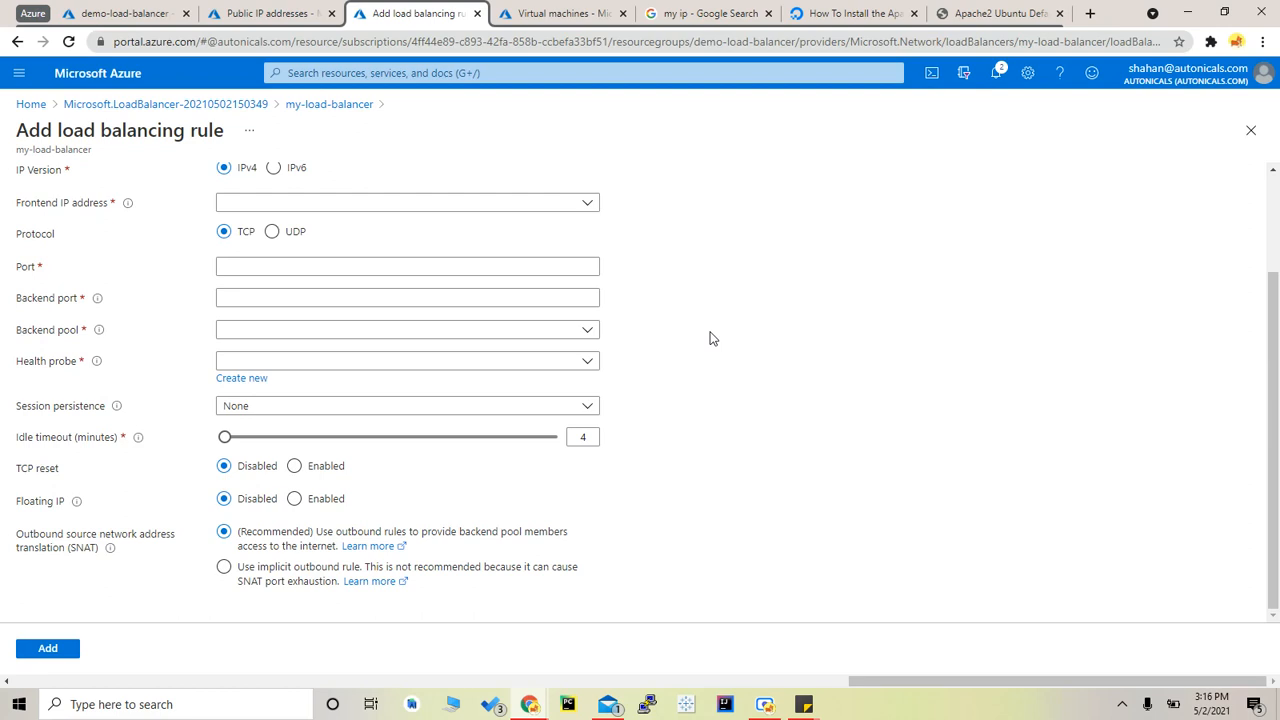
pyautogui.scroll(3, 710, 338)
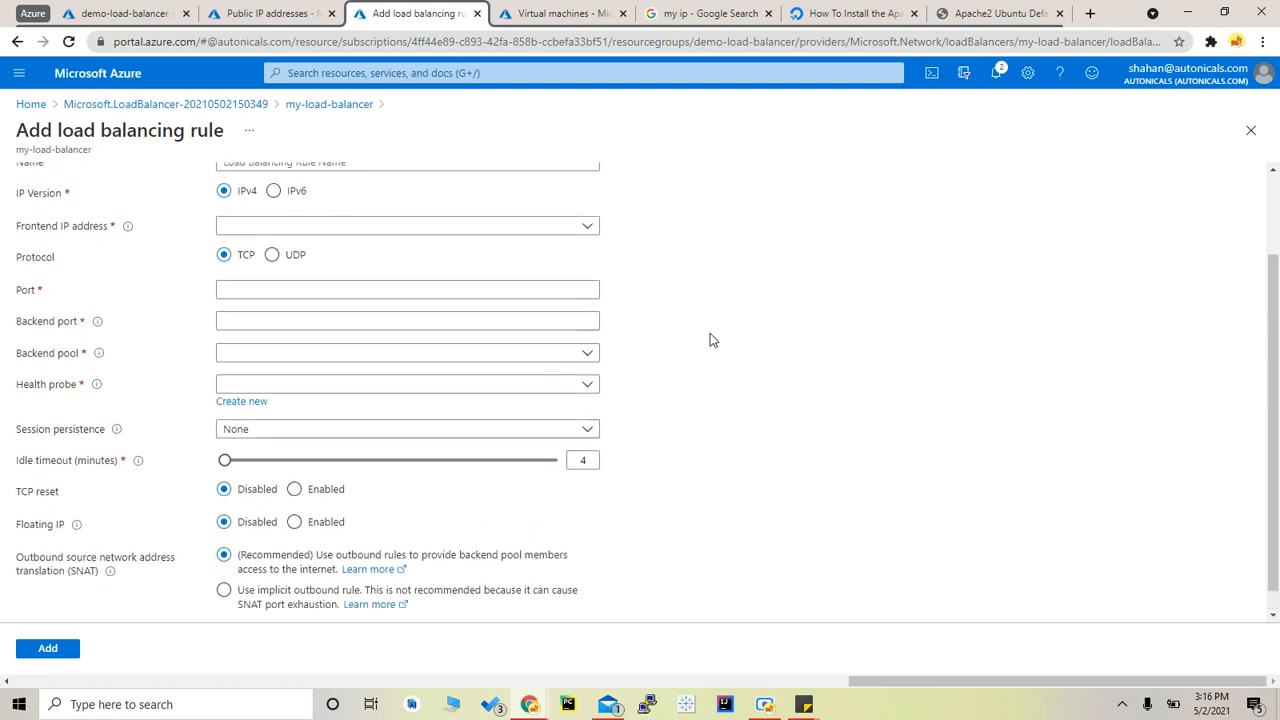
pyautogui.click(401, 278)
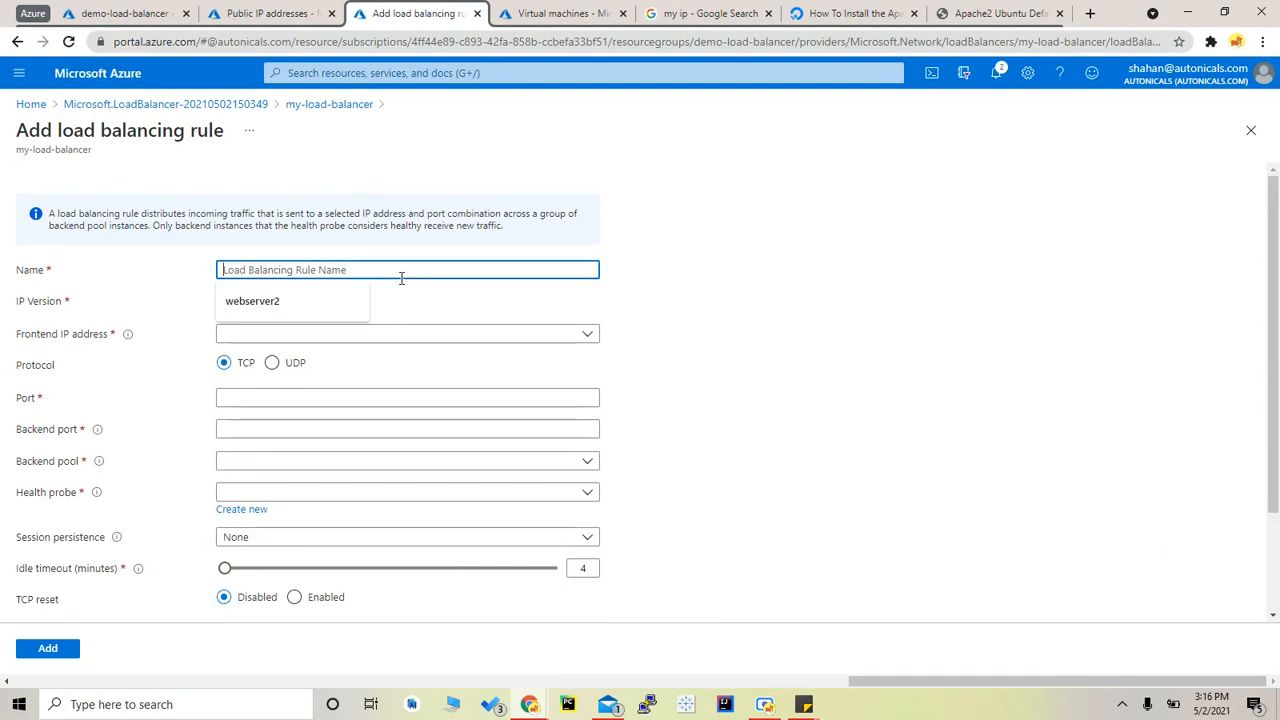
pyautogui.write('my-')
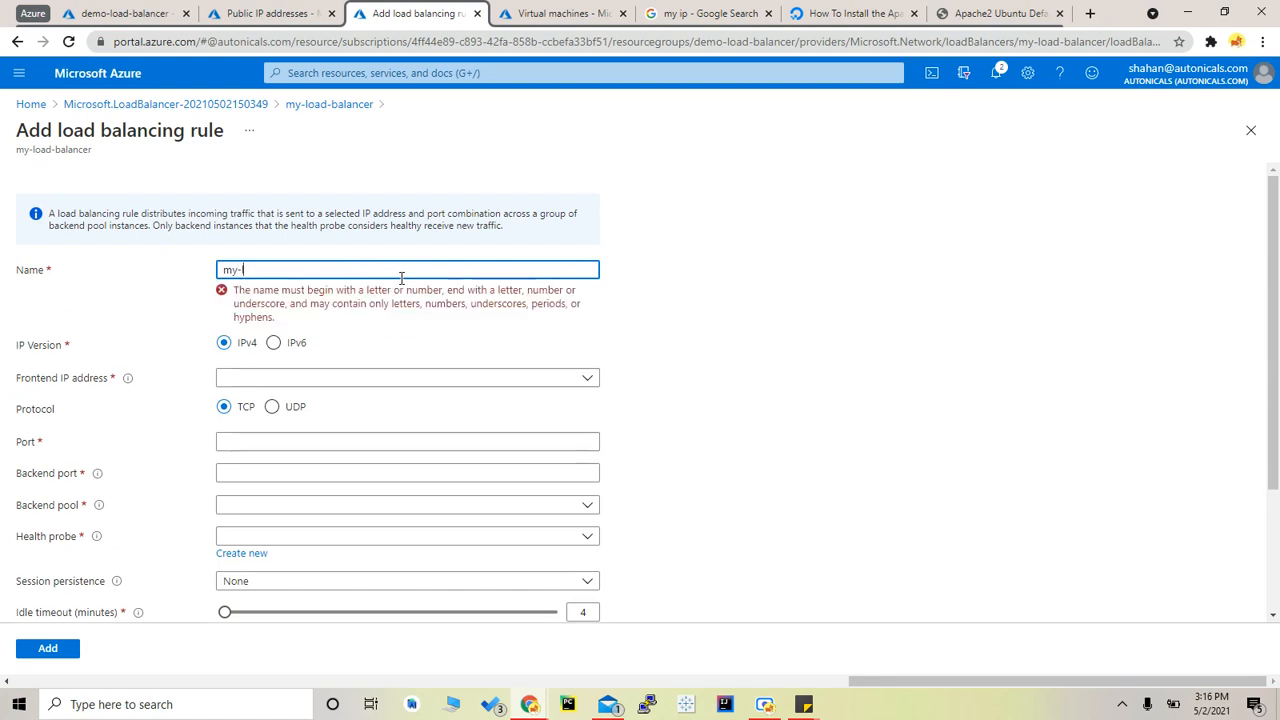
pyautogui.write('load-balancer-')
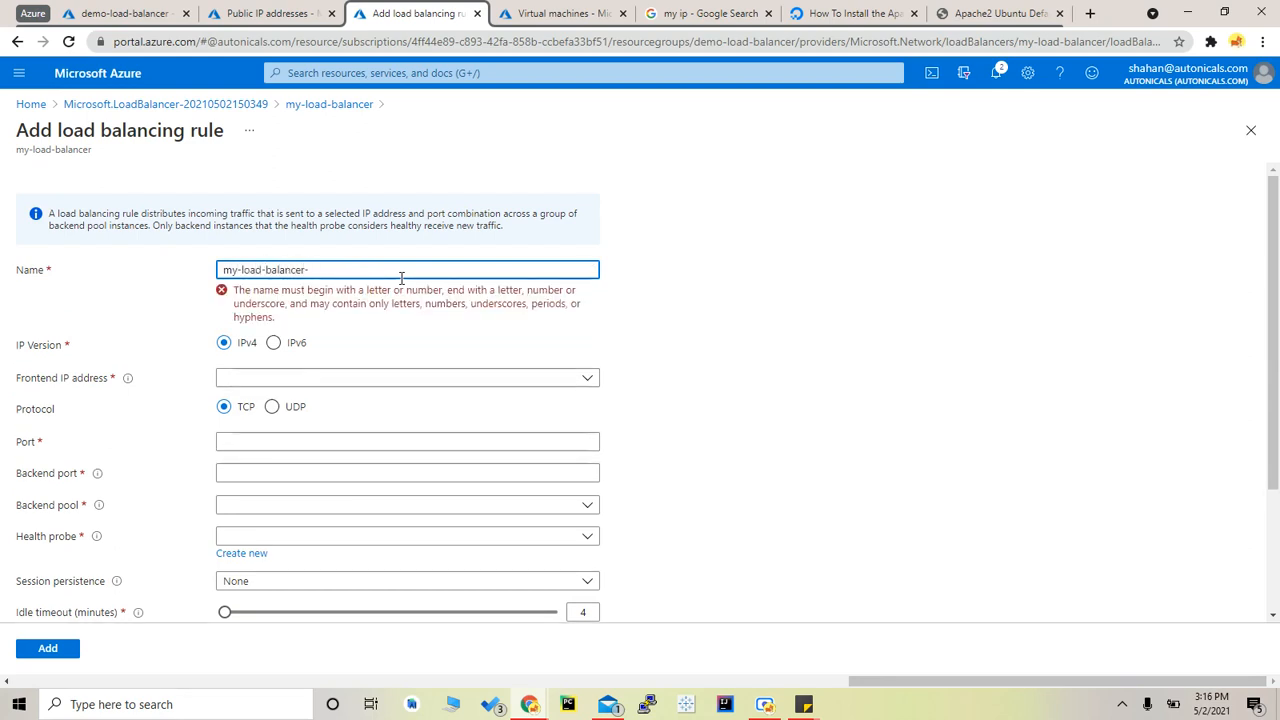
pyautogui.write('rule1')
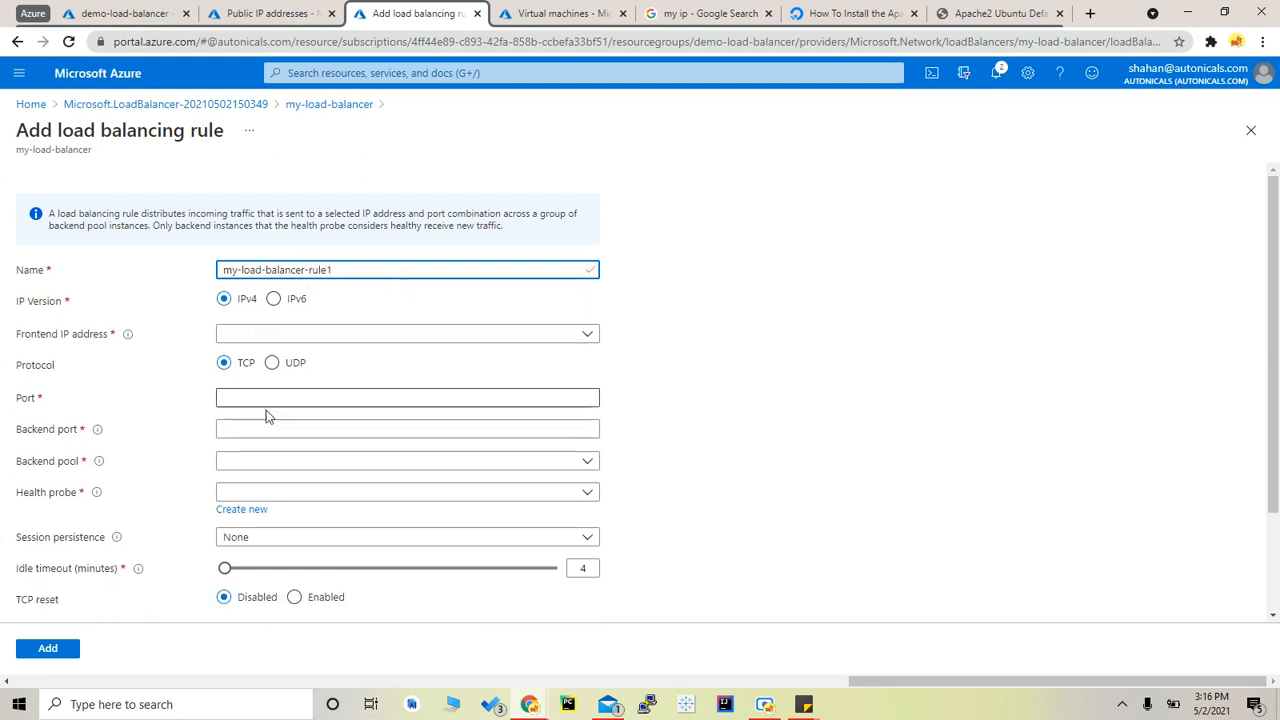
# Step: Set the rule's frontend IP address to LoadBalancerFrontEnd (20.47.113.43) and compare it with the public IP addresses list
pyautogui.click(331, 334)
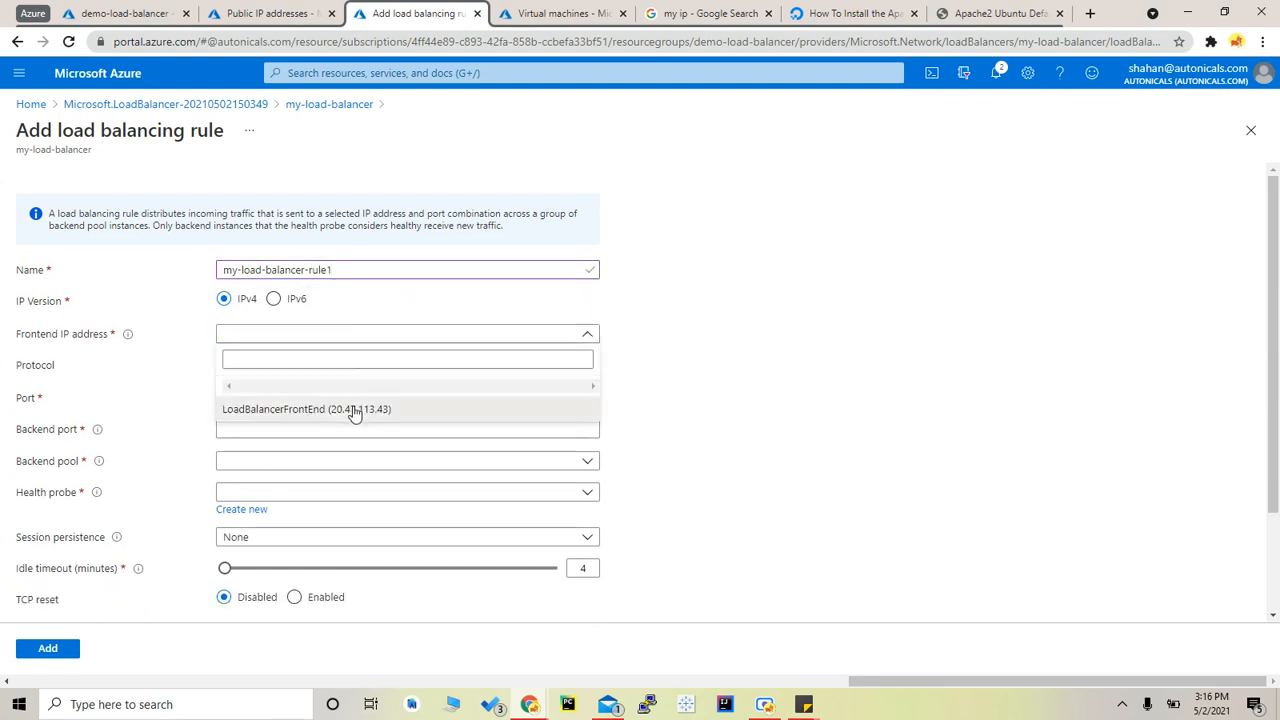
pyautogui.click(354, 409)
pyautogui.click(270, 8)
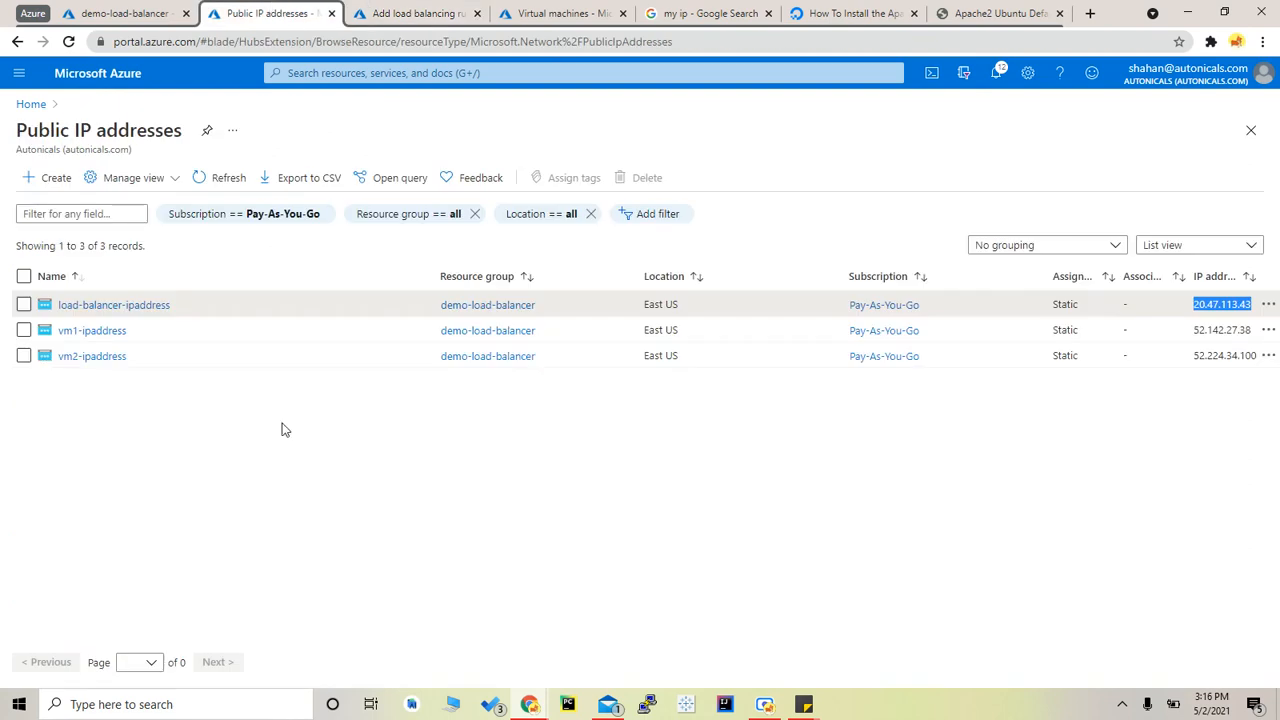
pyautogui.click(388, 10)
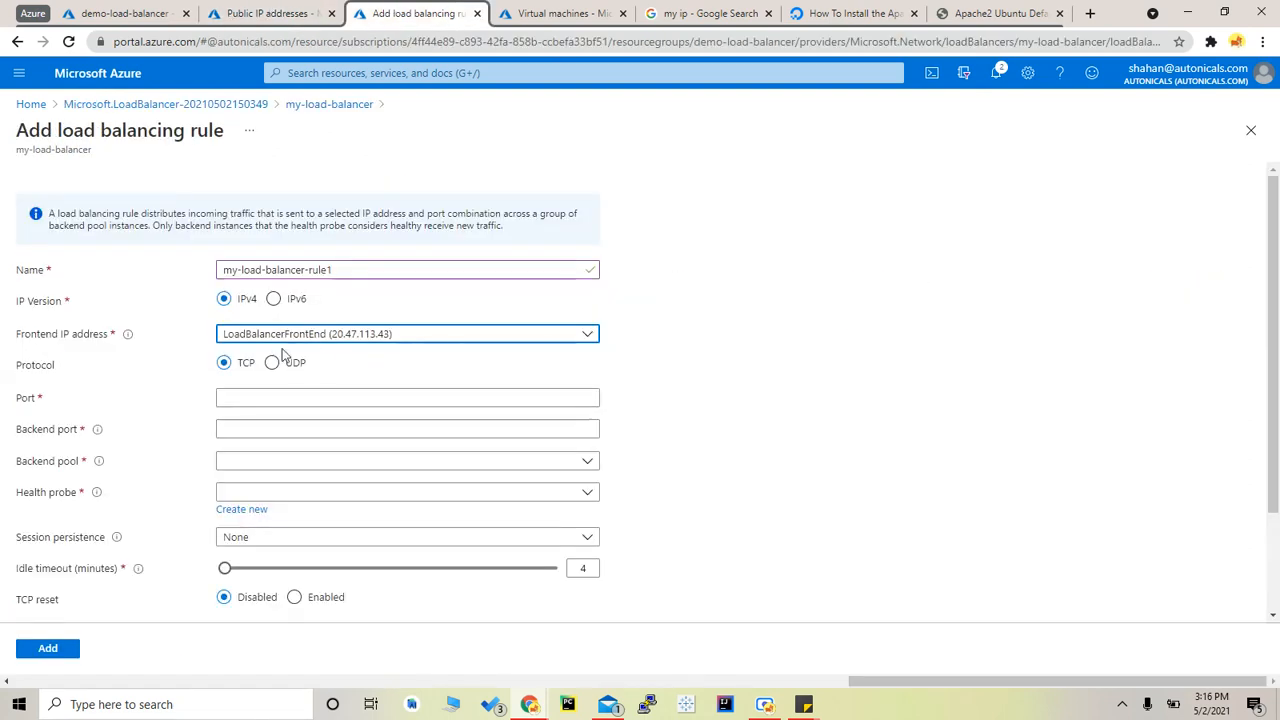
# Step: Set both the port and the backend port of the load balancing rule to 80
pyautogui.click(331, 394)
pyautogui.write('80')
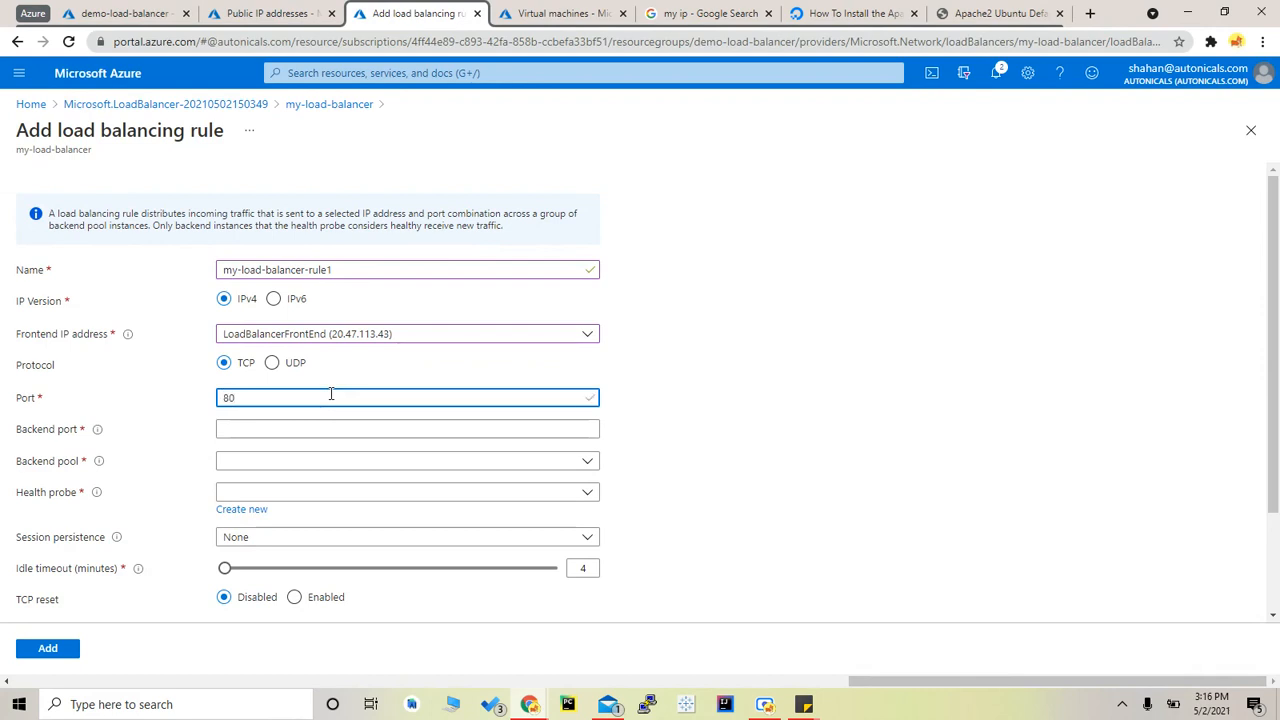
pyautogui.click(328, 424)
pyautogui.write('80')
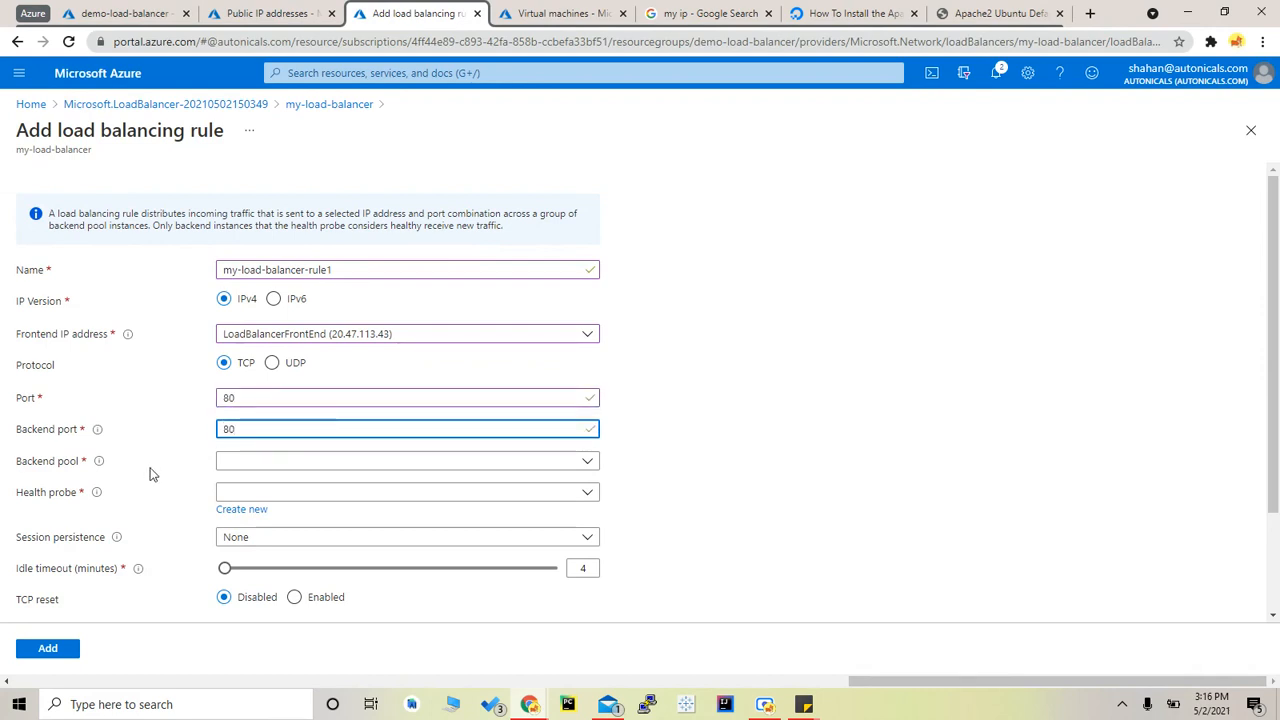
pyautogui.click(287, 397)
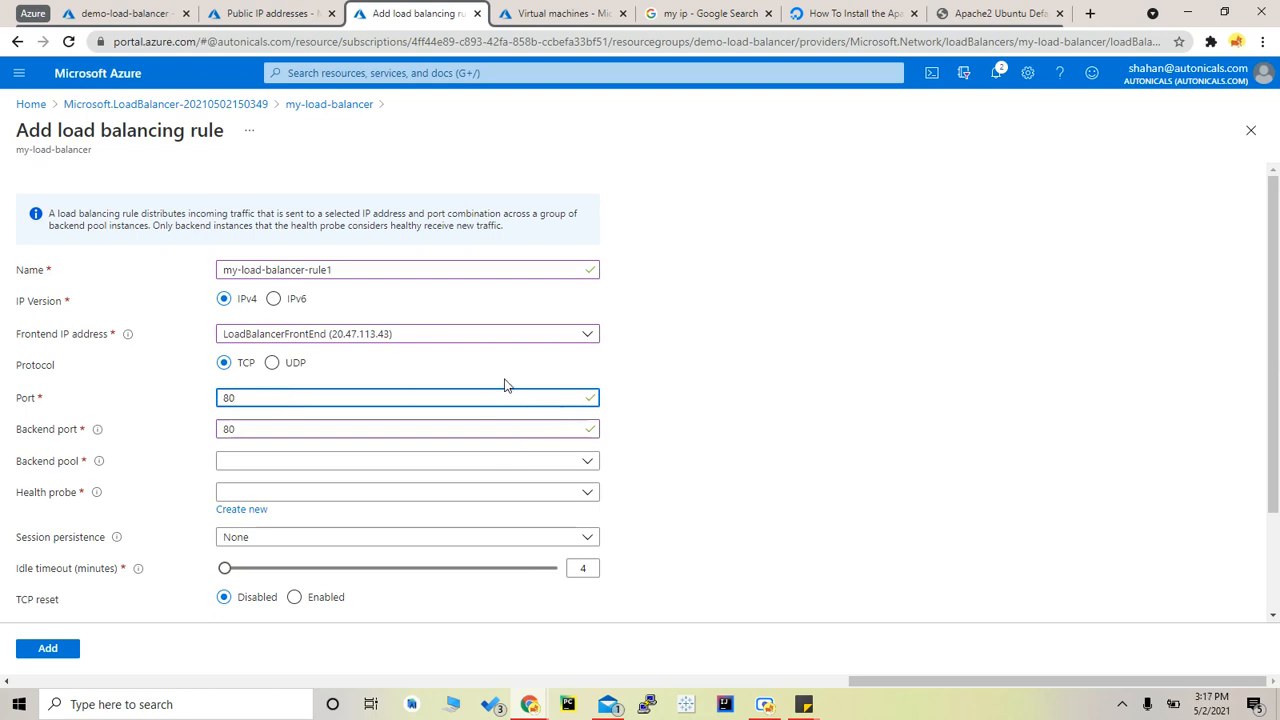
pyautogui.click(371, 429)
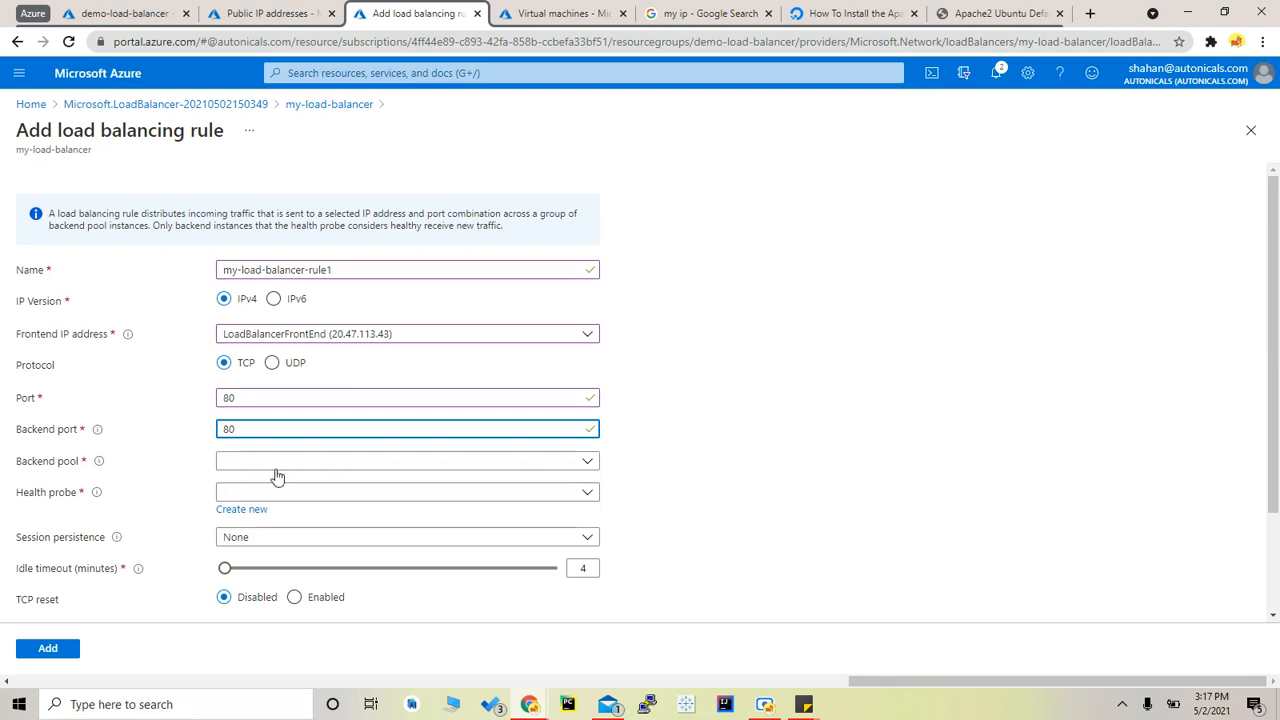
pyautogui.click(333, 399)
pyautogui.click(337, 429)
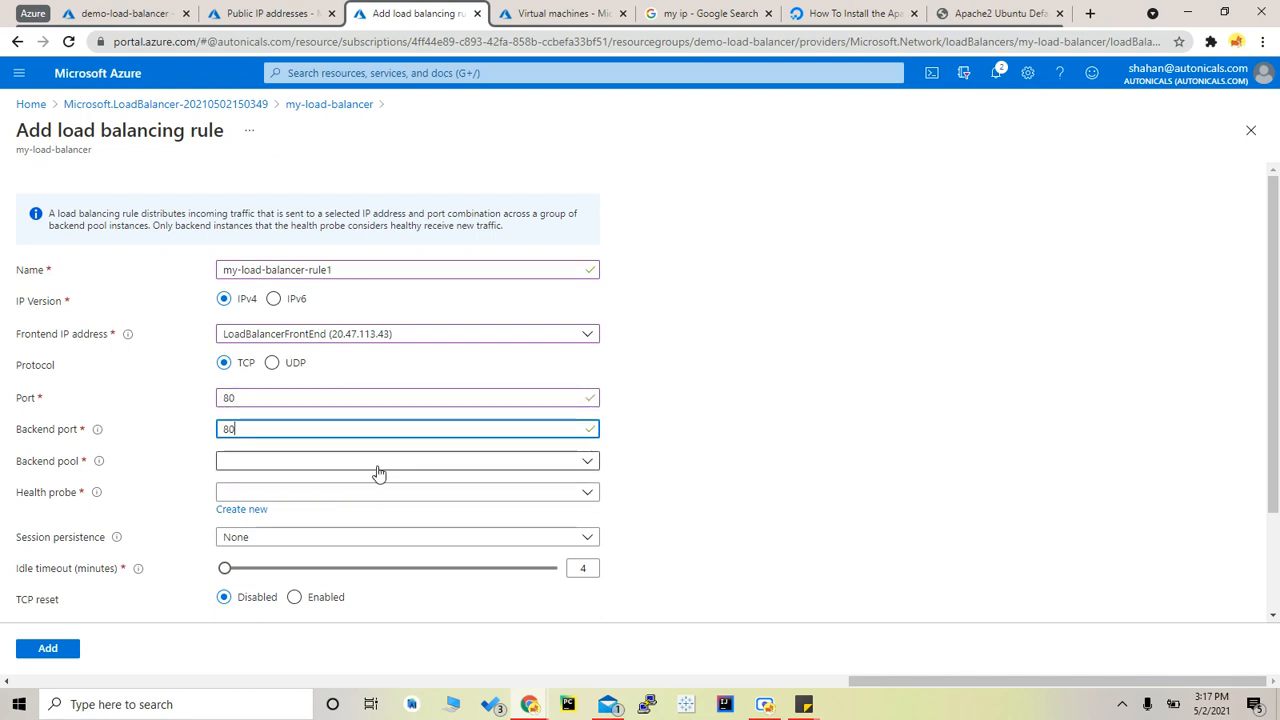
# Step: Assign my-backend-pool and the health probe my-load-balancer-hp (HTTP:80) to the rule, and add the rule to the load balancer
pyautogui.click(377, 470)
pyautogui.click(356, 518)
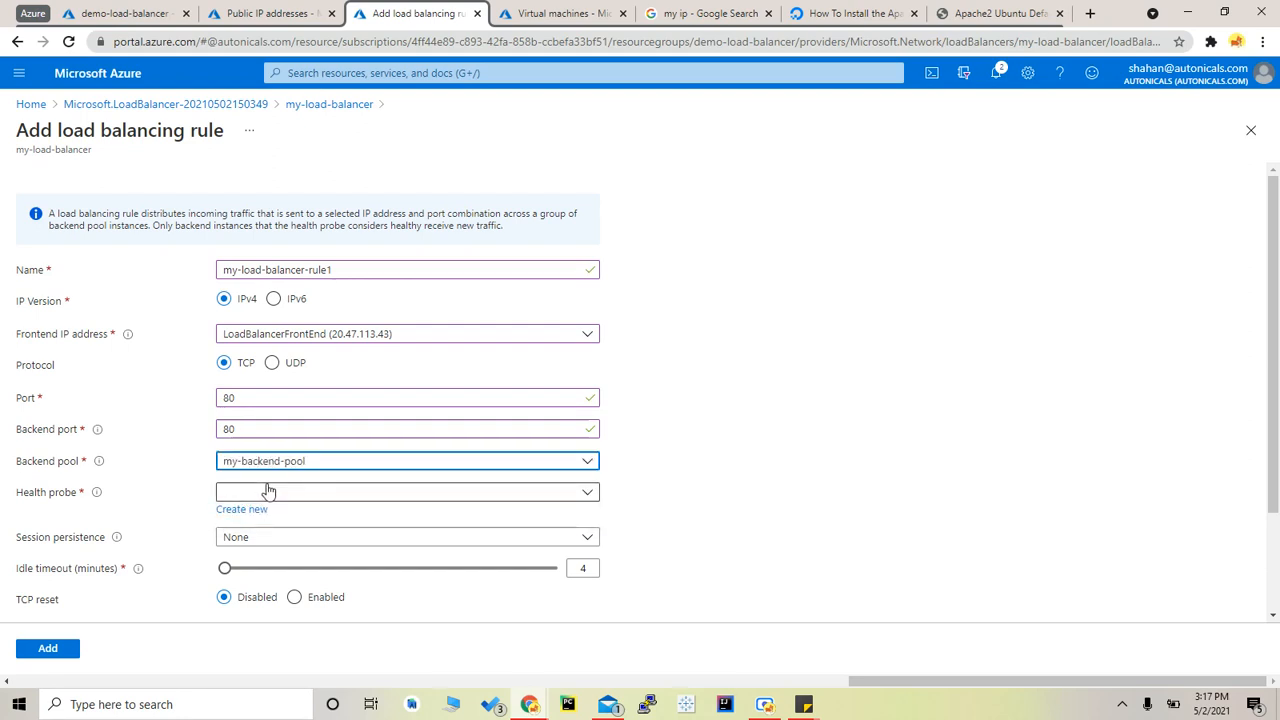
pyautogui.click(297, 496)
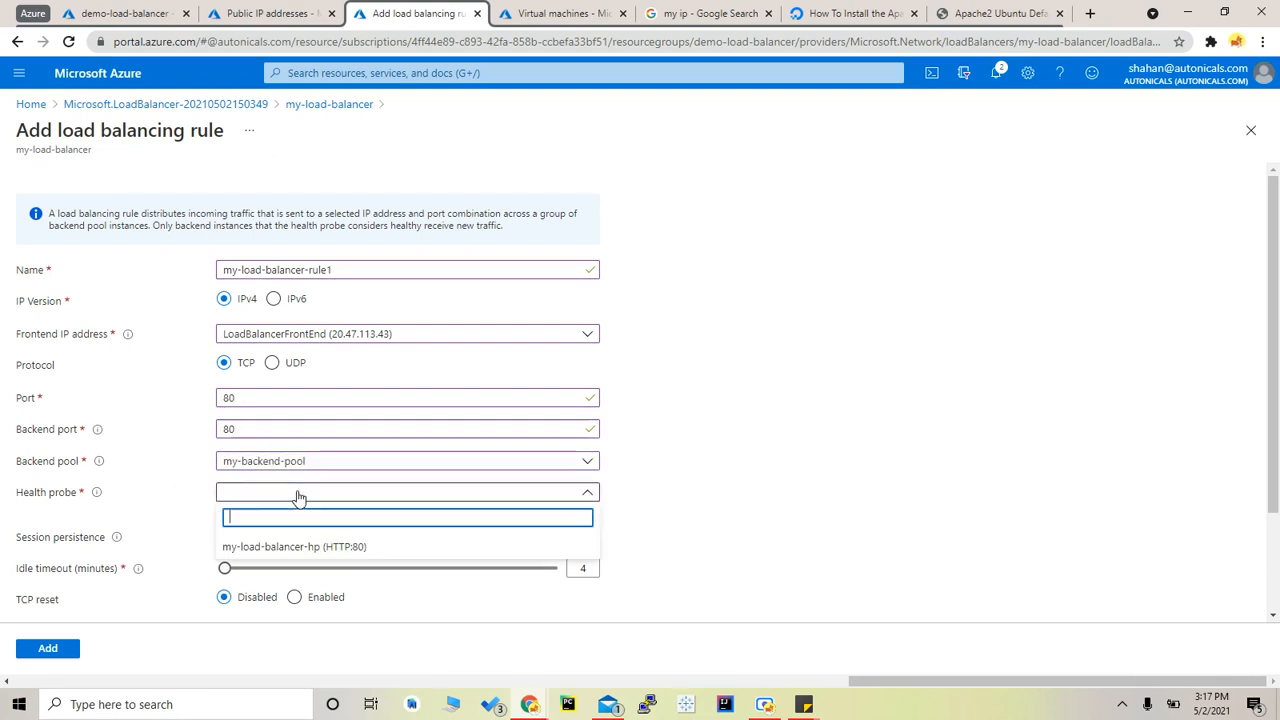
pyautogui.click(347, 553)
pyautogui.scroll(-3, 186, 569)
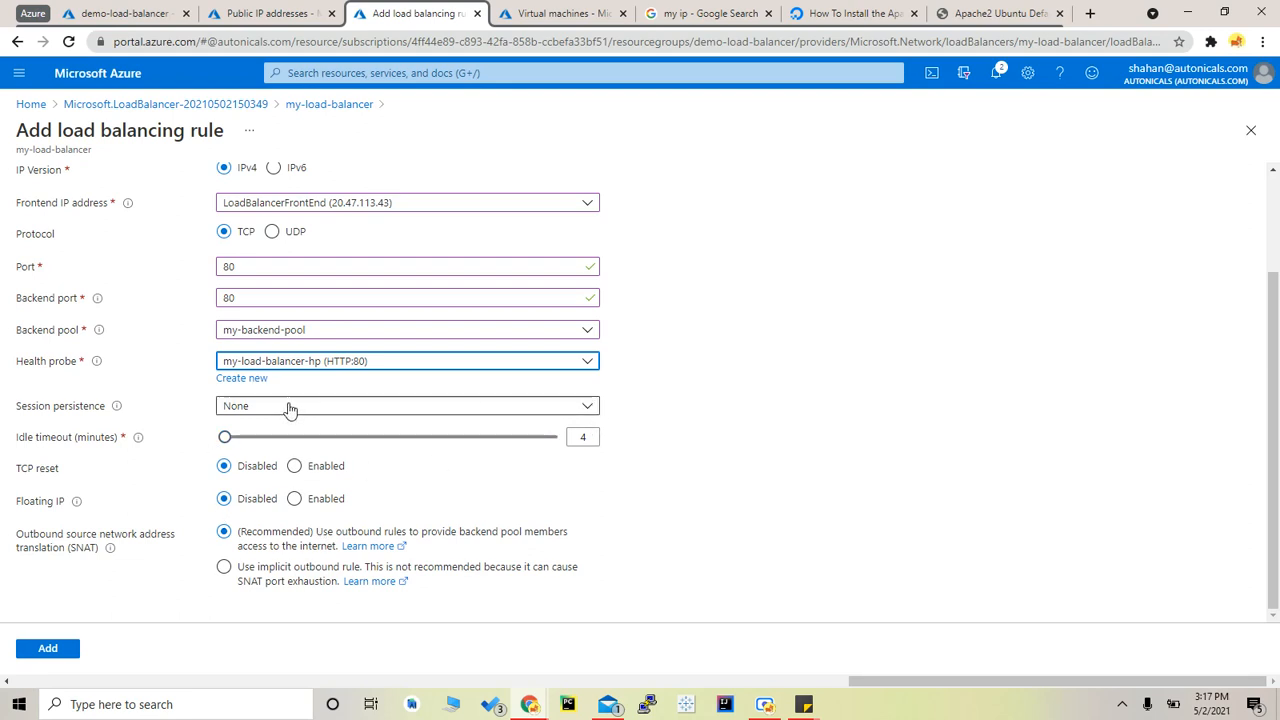
pyautogui.click(46, 656)
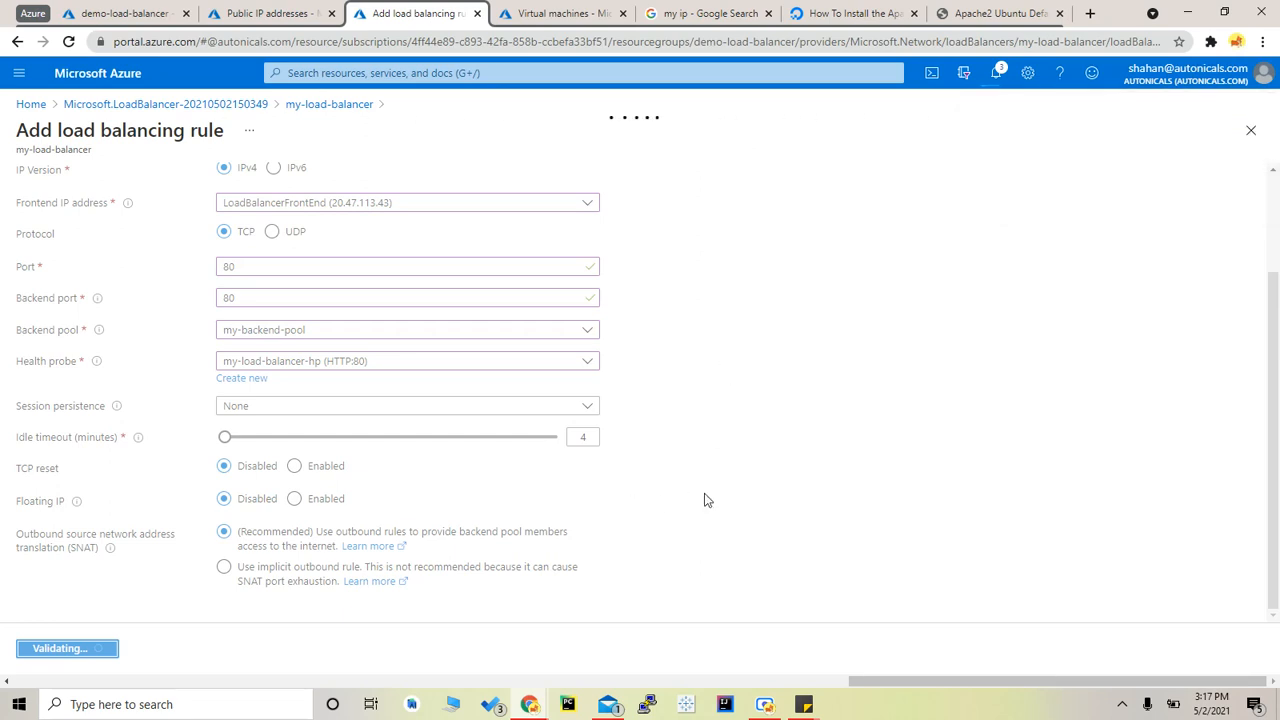
pyautogui.click(768, 706)
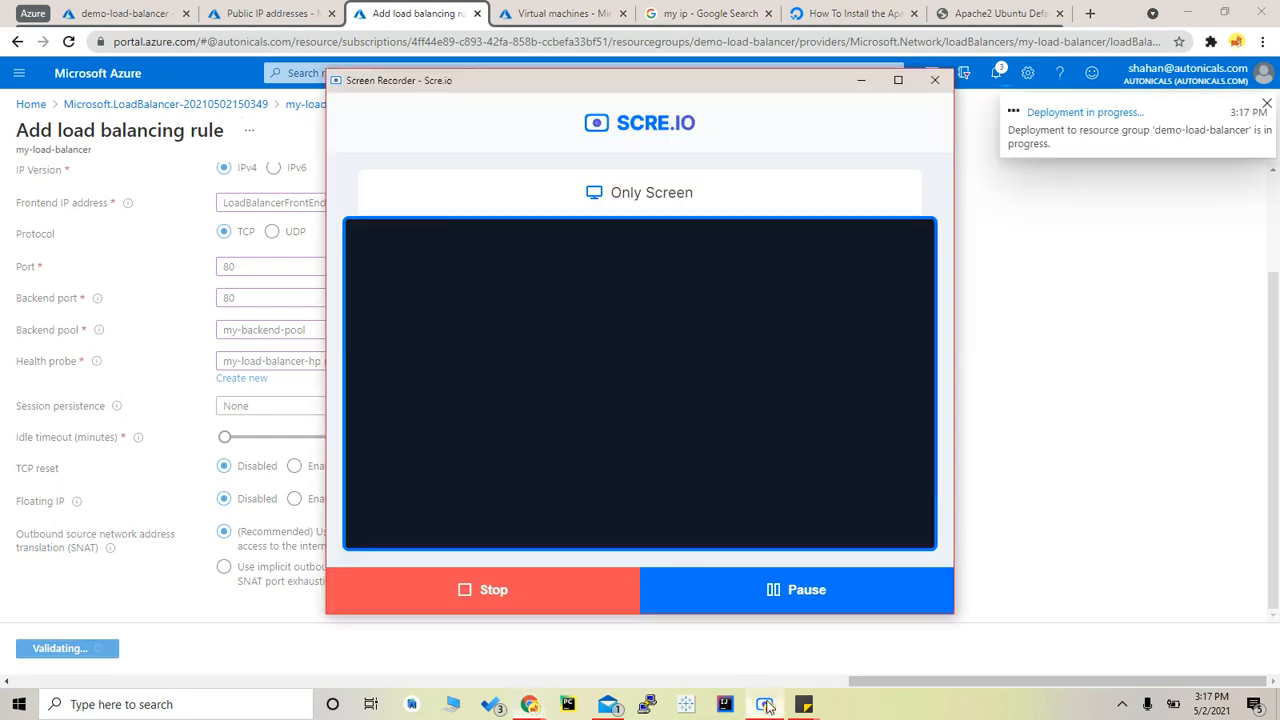
pyautogui.click(1058, 379)
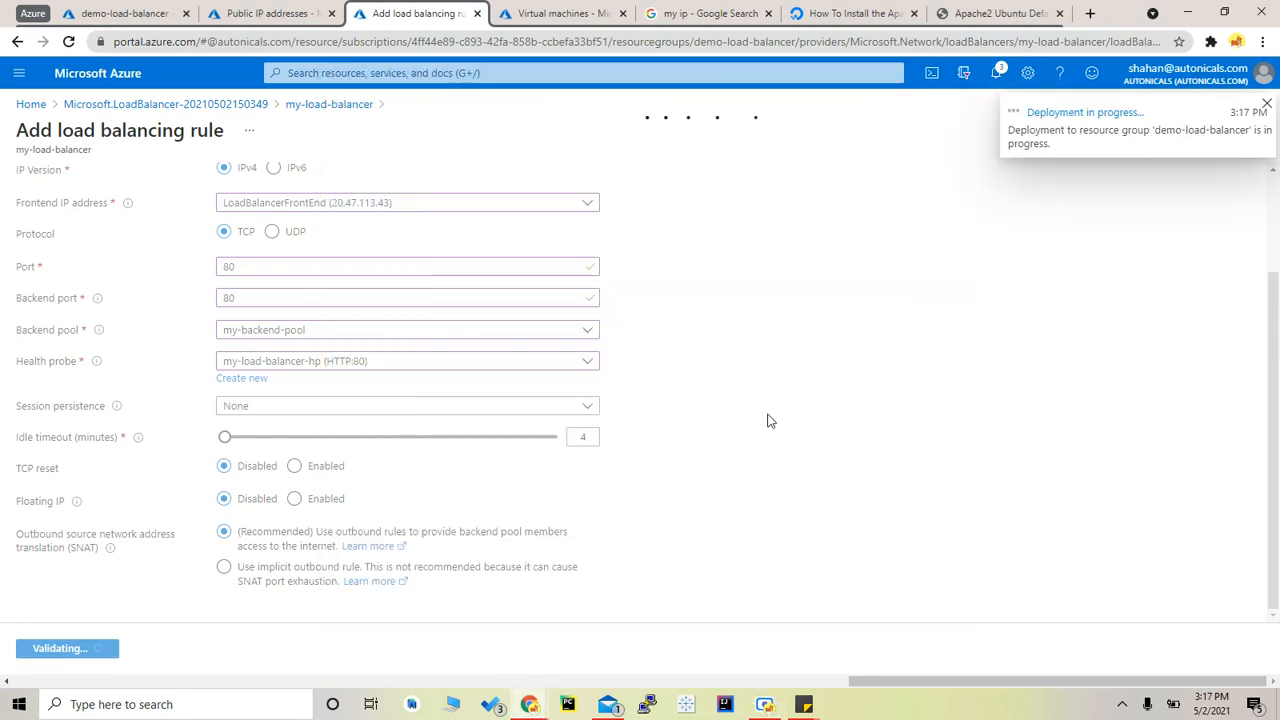
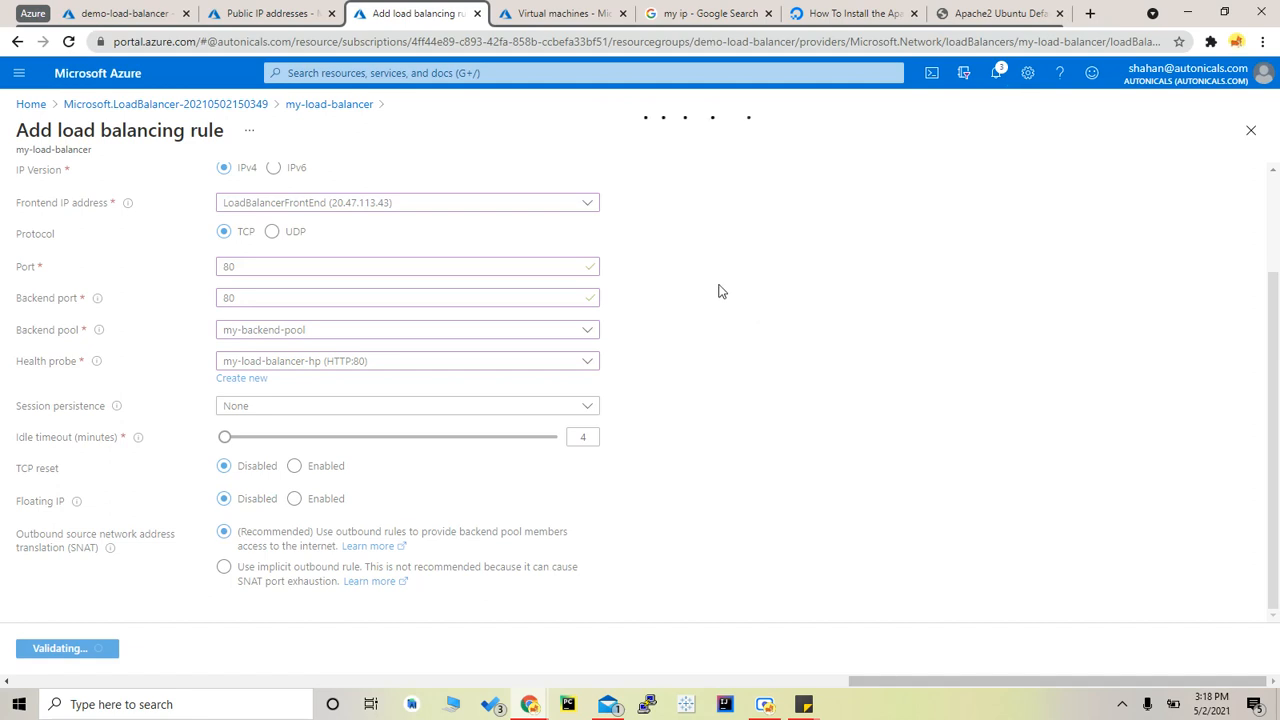
pyautogui.click(571, 12)
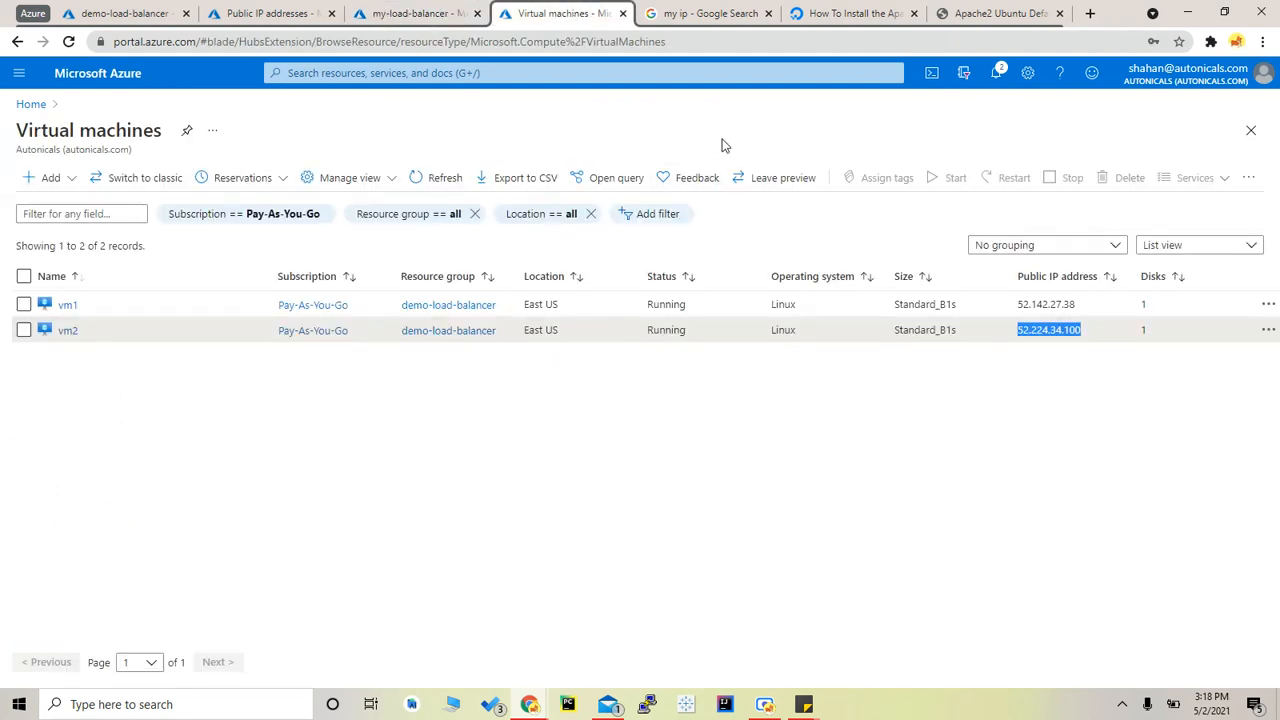
pyautogui.click(416, 10)
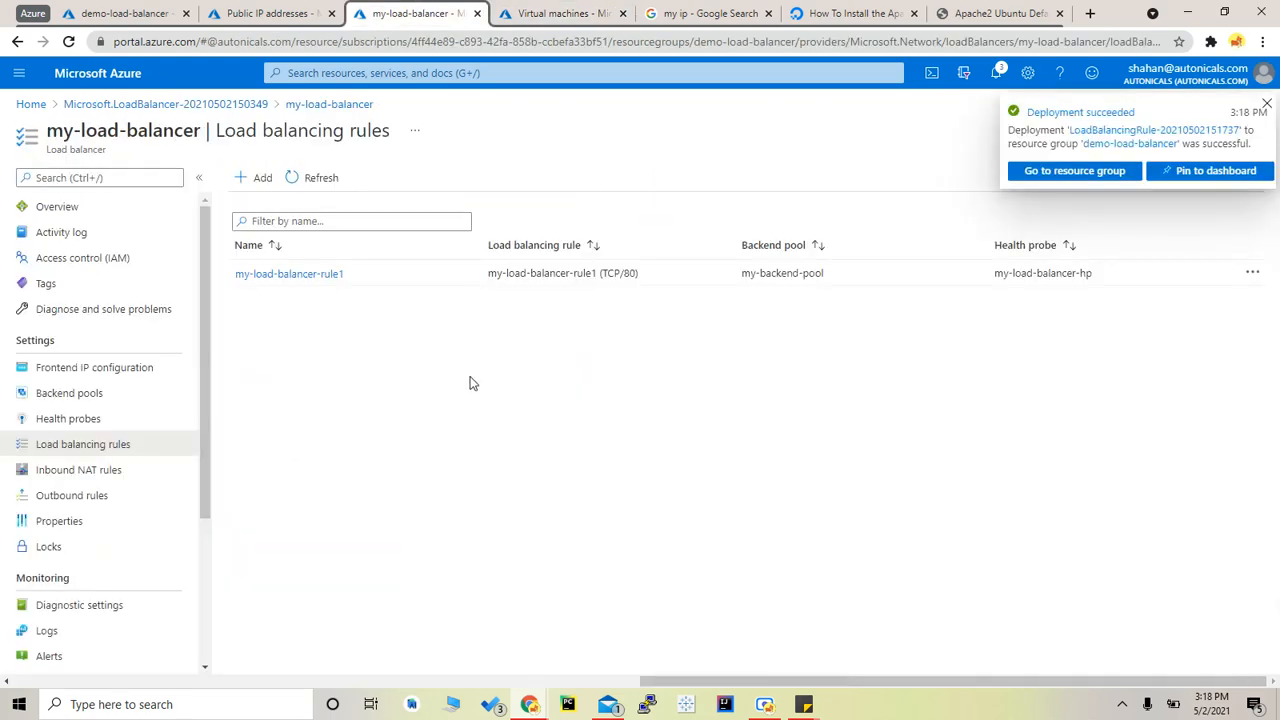
# Step: Compare the address of the open Apache default page with the public IP address of vm2 in the virtual machines list
pyautogui.click(995, 14)
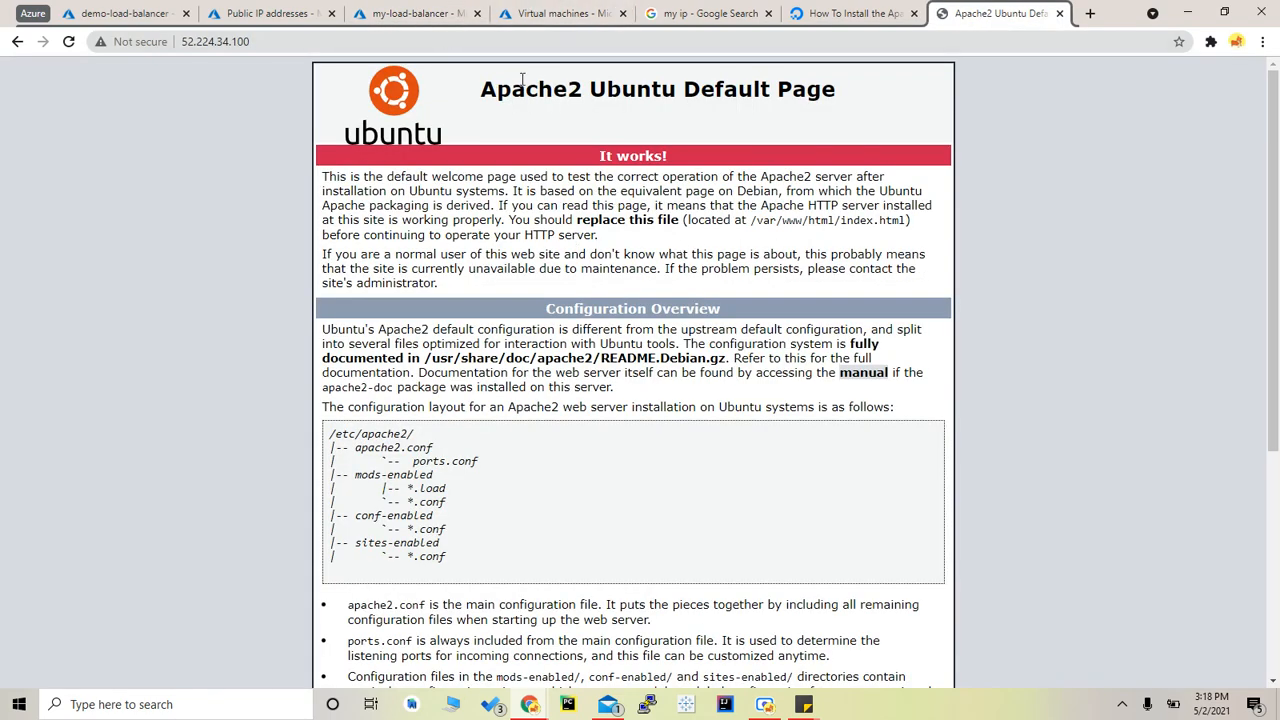
pyautogui.click(282, 41)
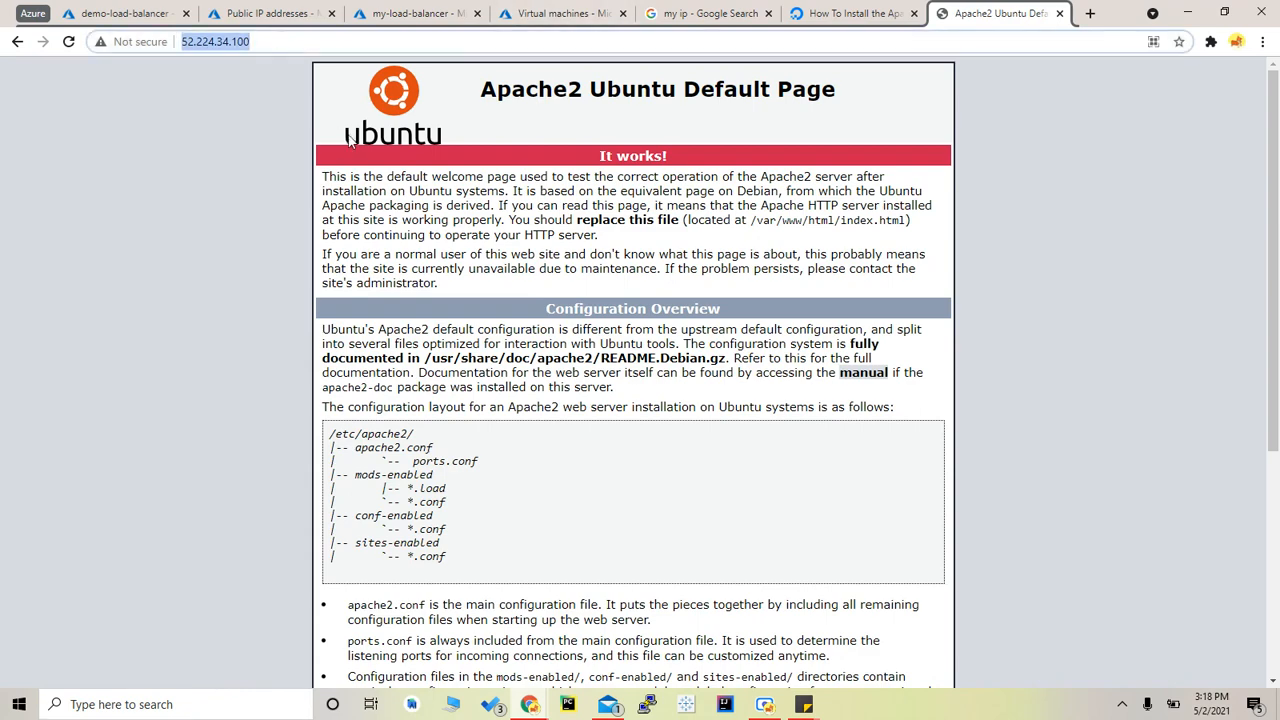
pyautogui.click(534, 13)
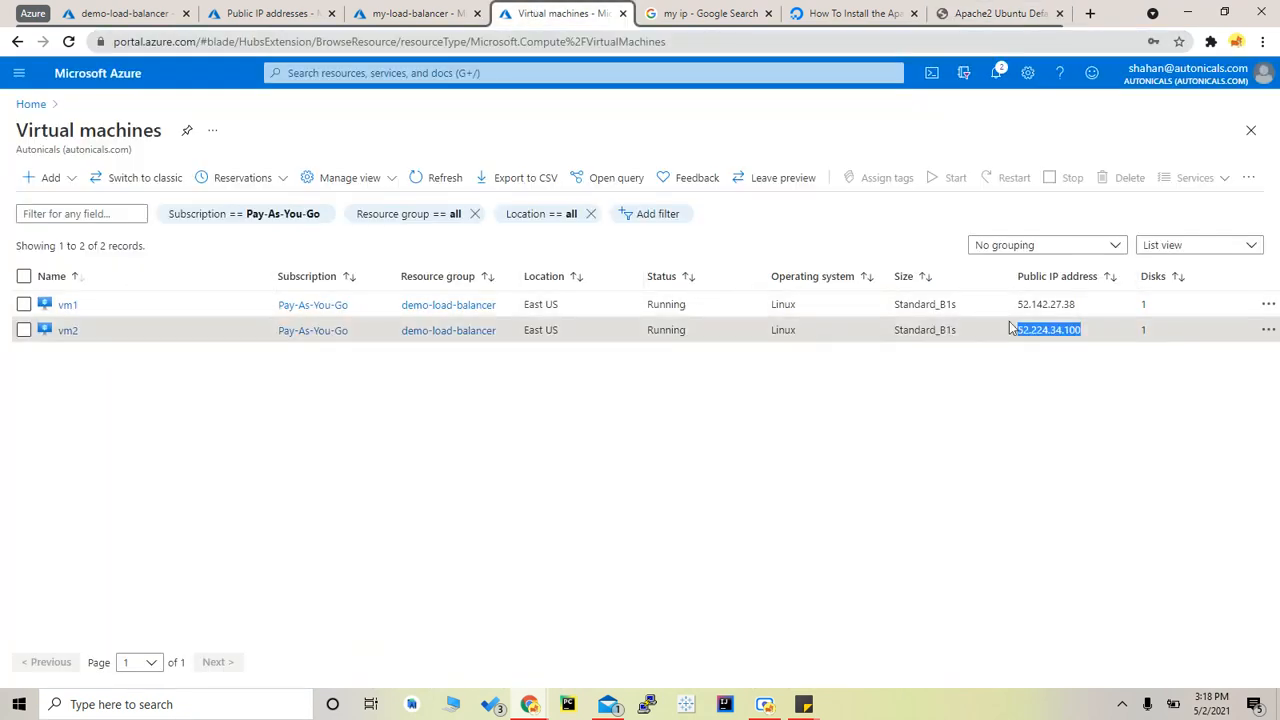
pyautogui.click(1000, 13)
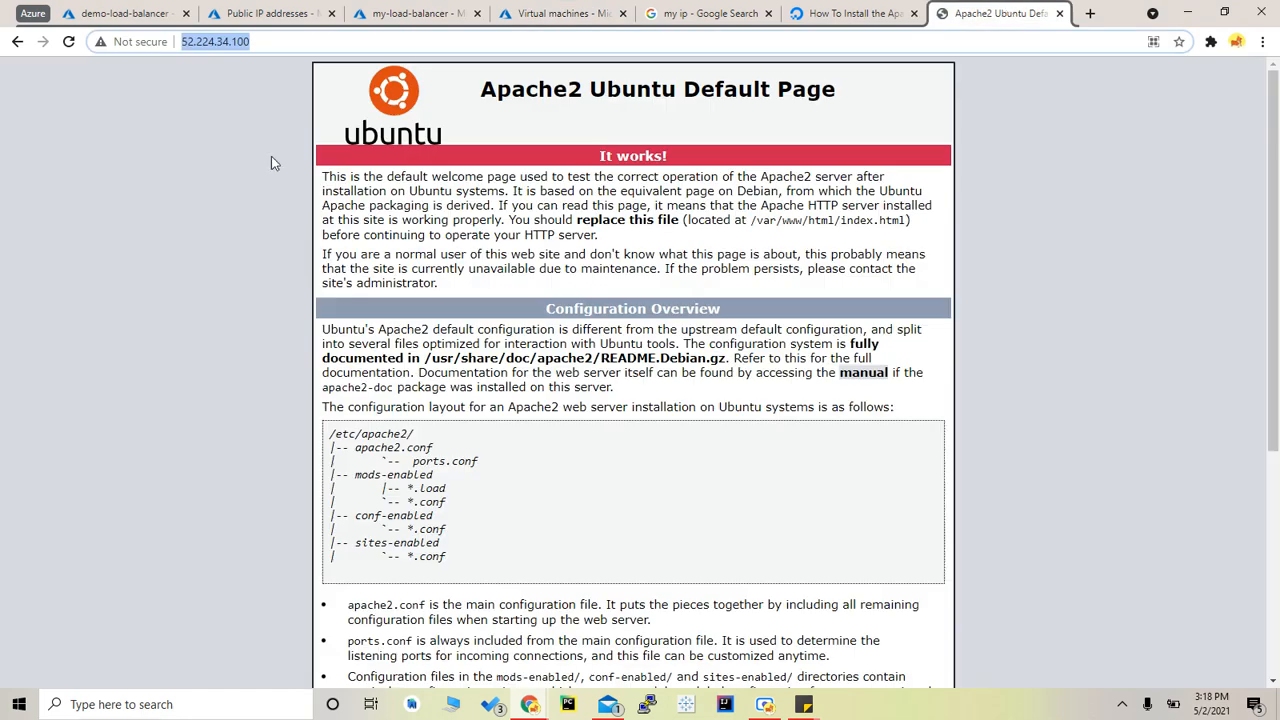
# Step: Copy the IP address 20.47.113.43 of load-balancer-ipaddress and load it in the browser tab showing the Apache page
pyautogui.click(125, 13)
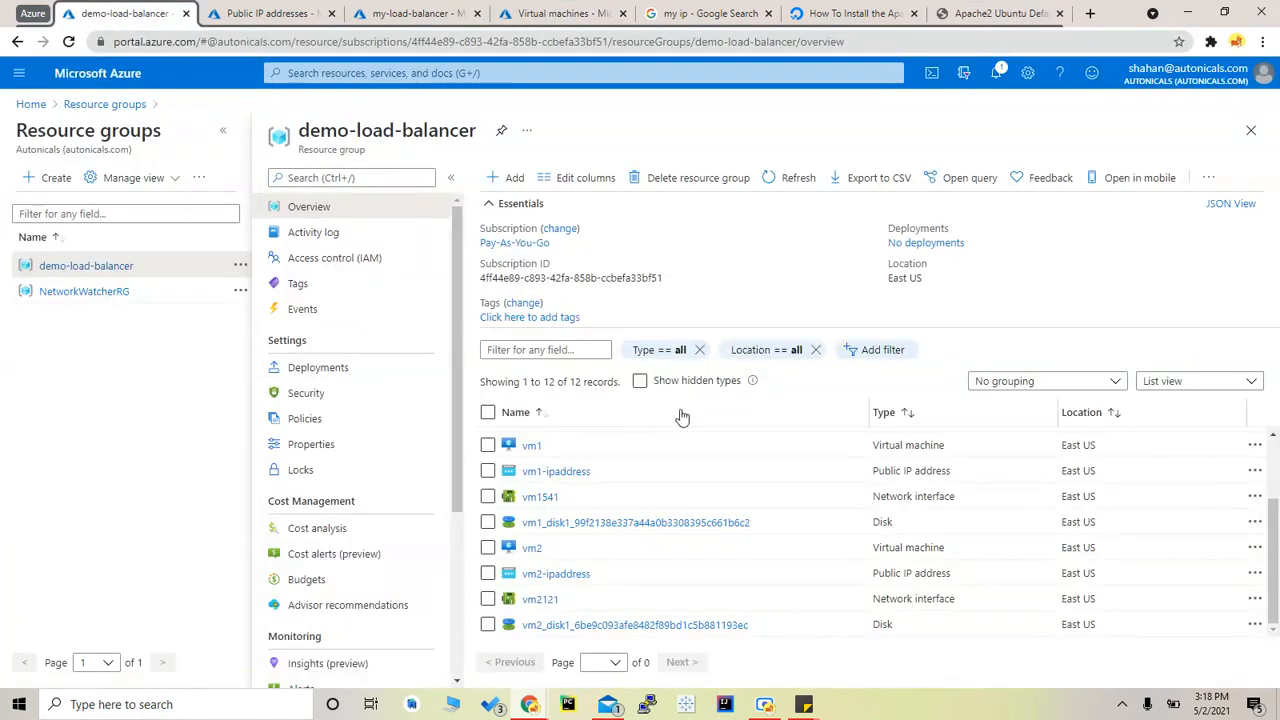
pyautogui.click(268, 13)
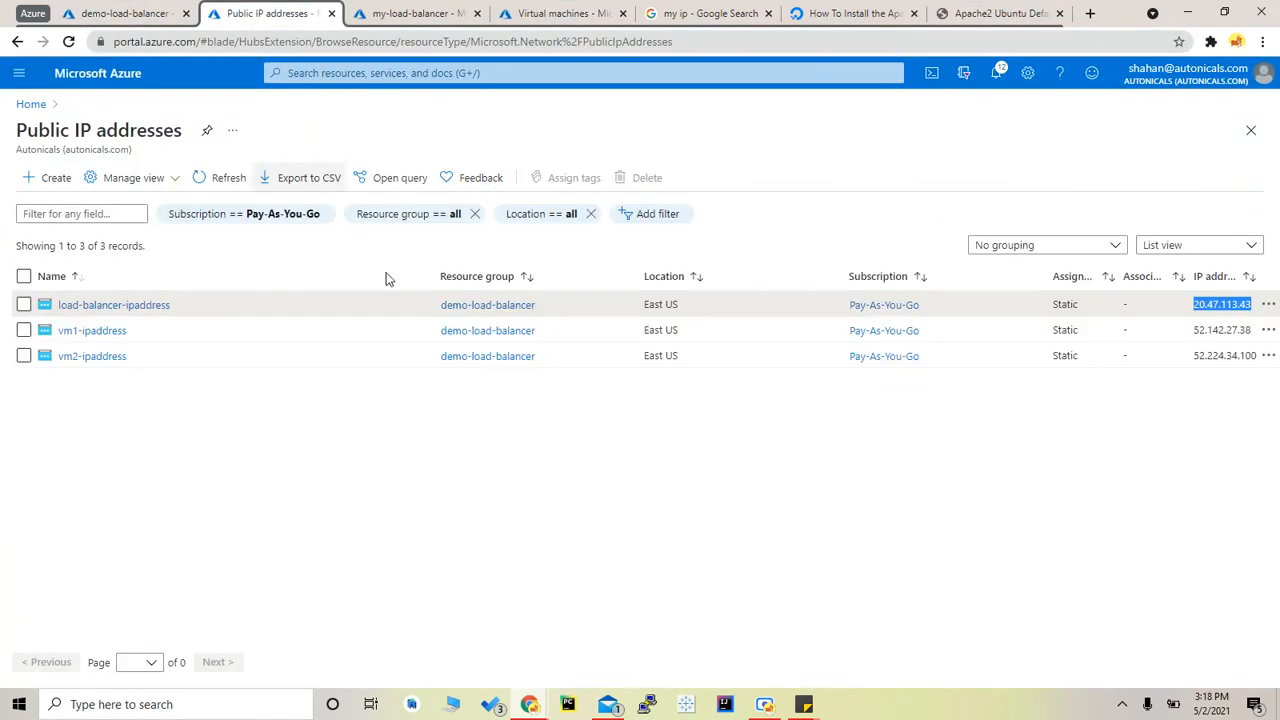
pyautogui.doubleClick(1223, 305)
pyautogui.hotkey('ctrl', 'c')
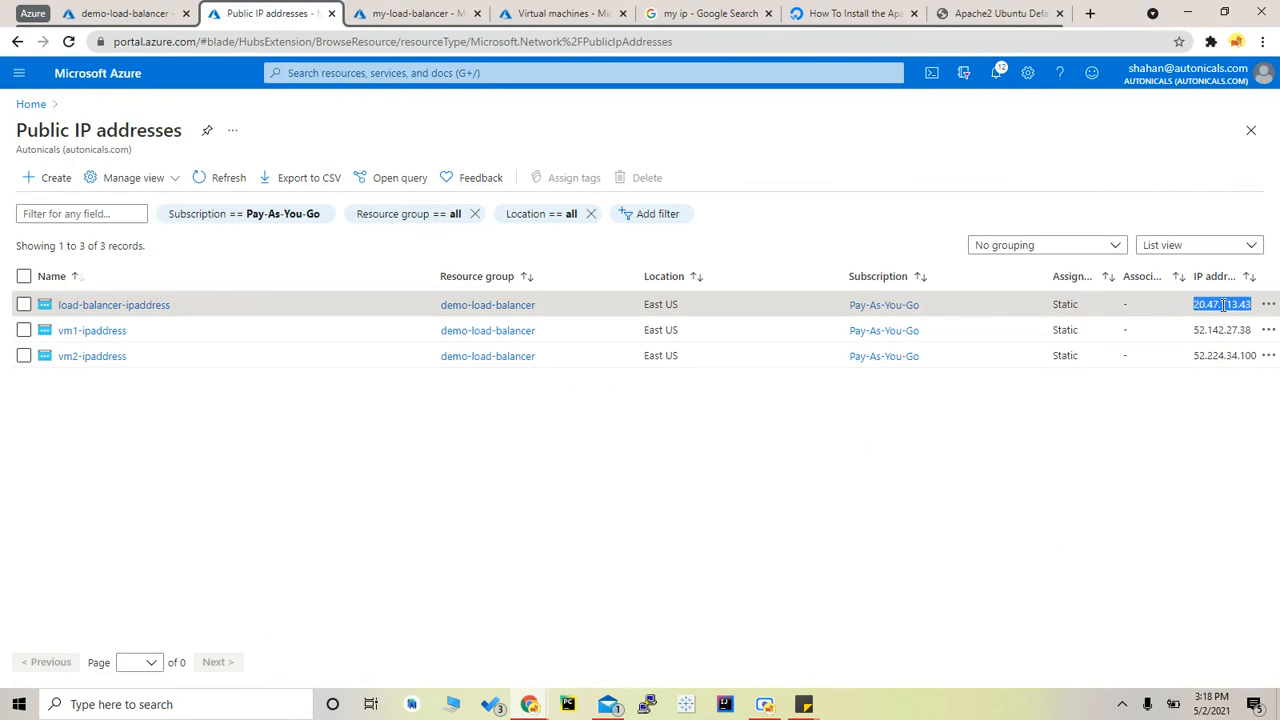
pyautogui.click(998, 13)
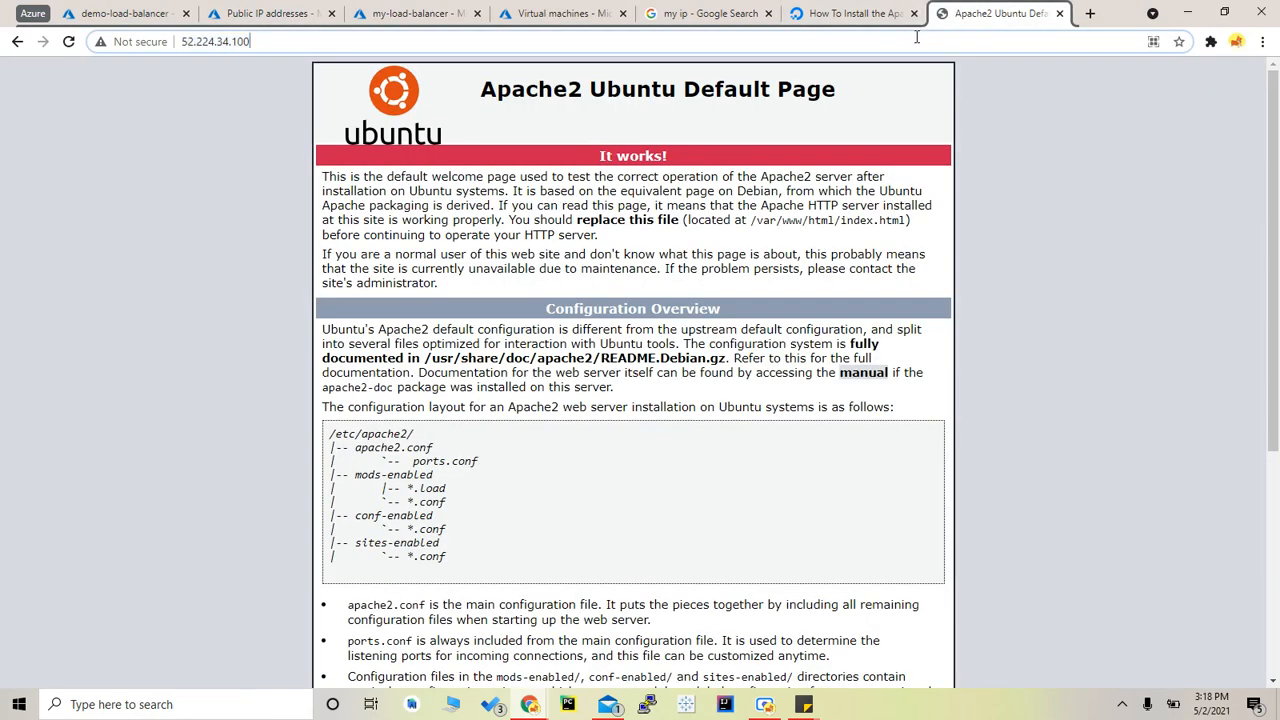
pyautogui.hotkey('ctrl', 'v')
pyautogui.press('Return')
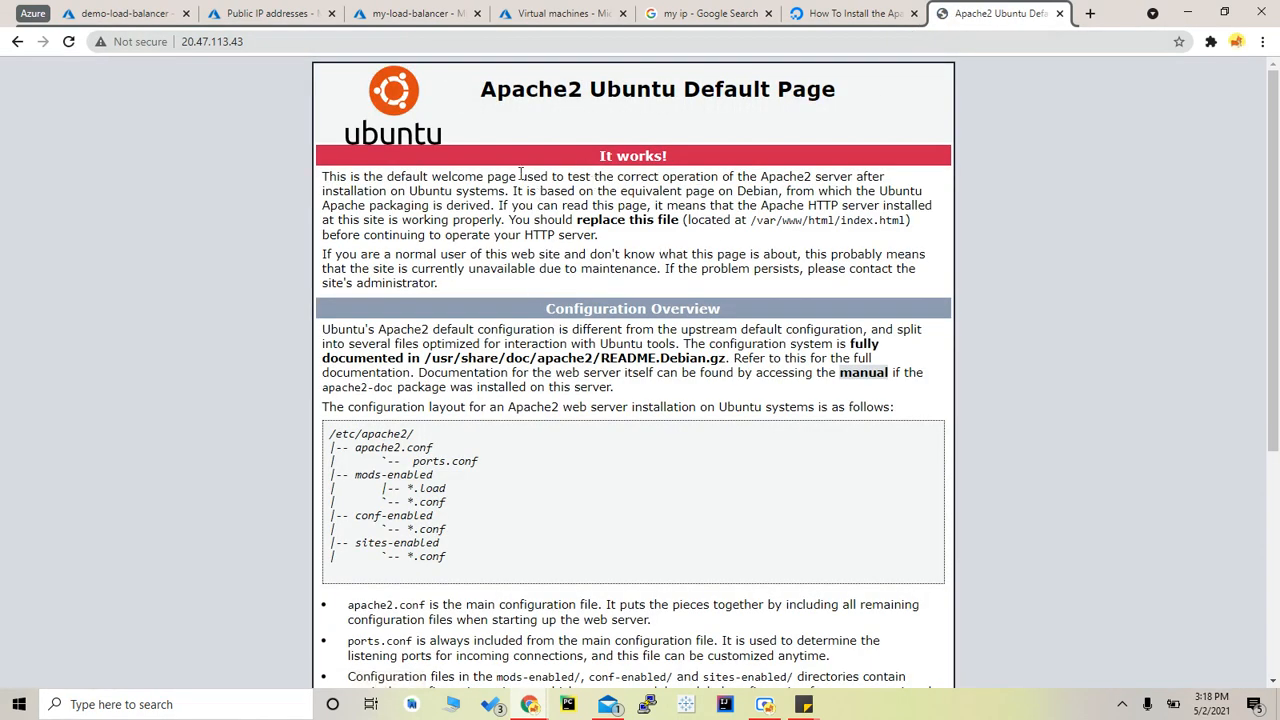
# Step: Check the load balancer address of the Apache page against the virtual machines list
pyautogui.click(548, 12)
pyautogui.click(981, 12)
pyautogui.click(258, 41)
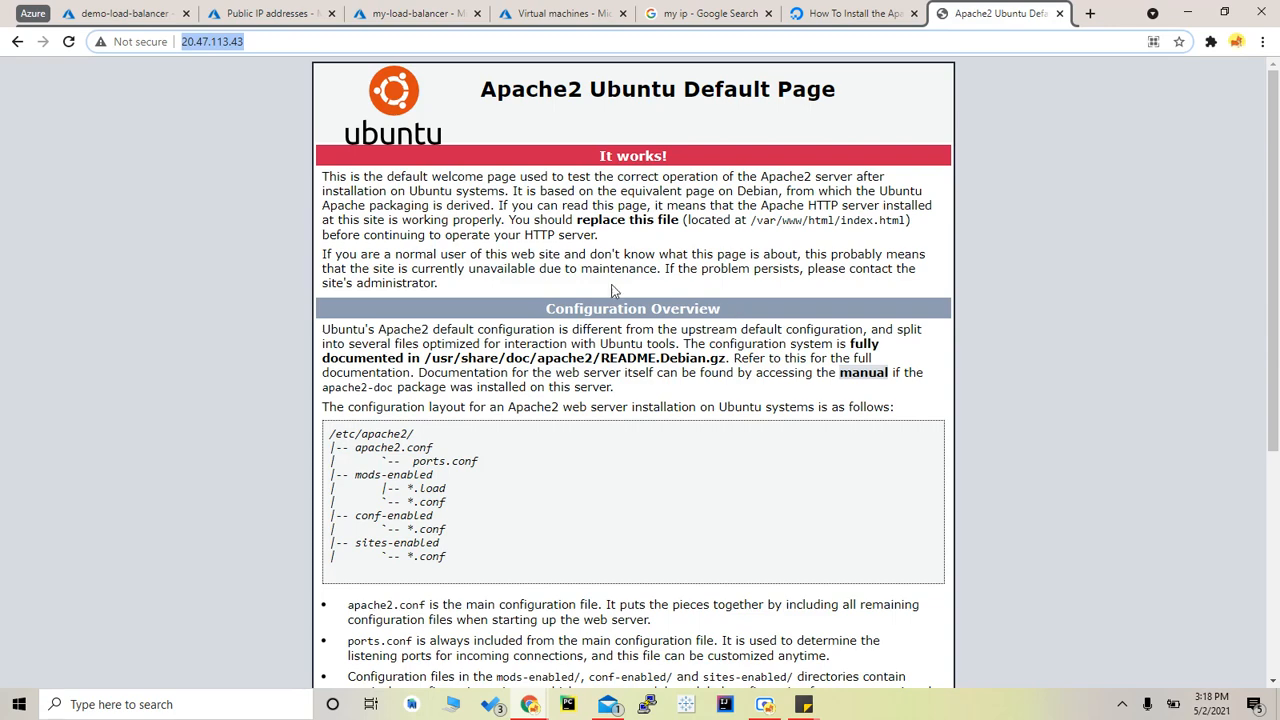
# Step: Stop the virtual machine vm1 and check the progress of the stop operation in the notifications
pyautogui.click(578, 8)
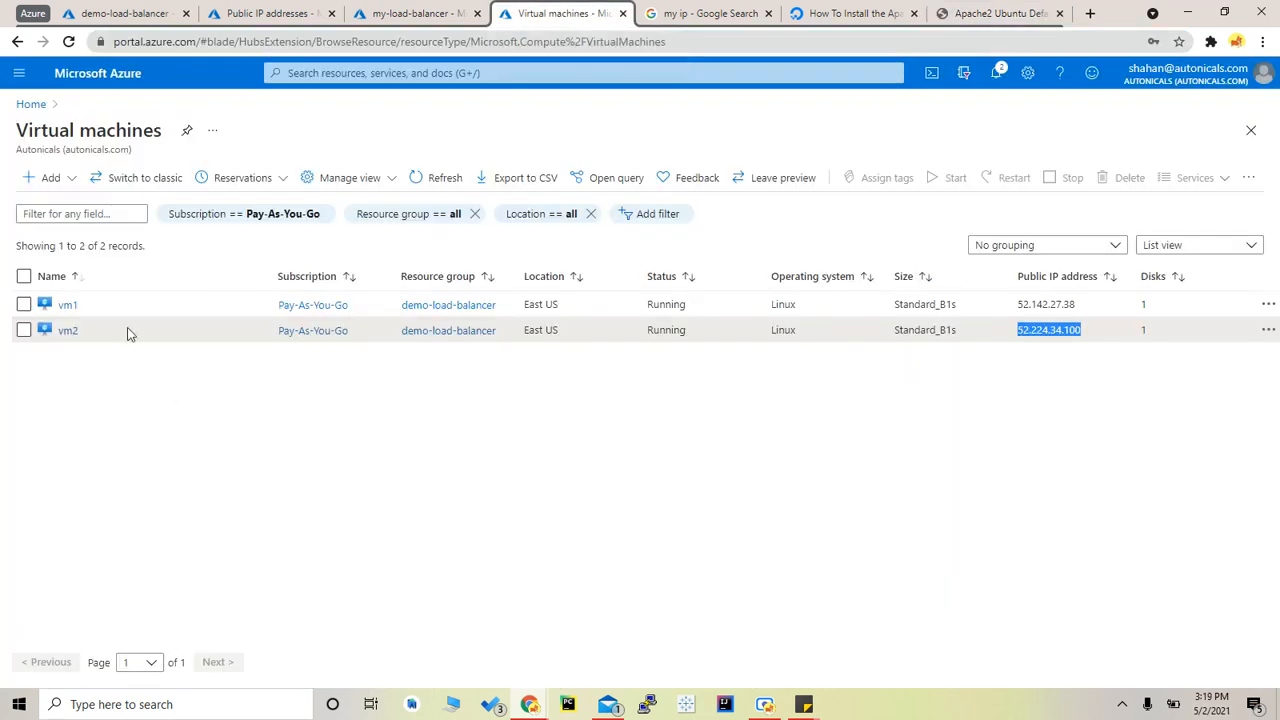
pyautogui.click(68, 331)
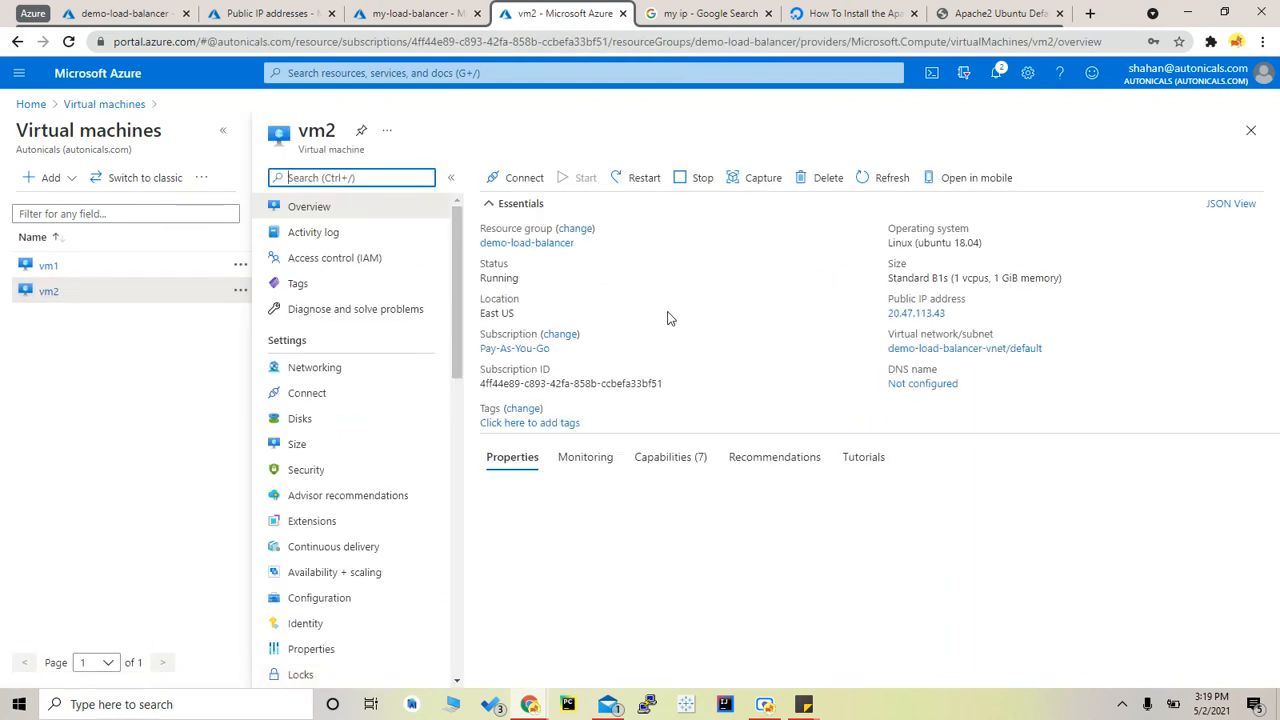
pyautogui.click(77, 268)
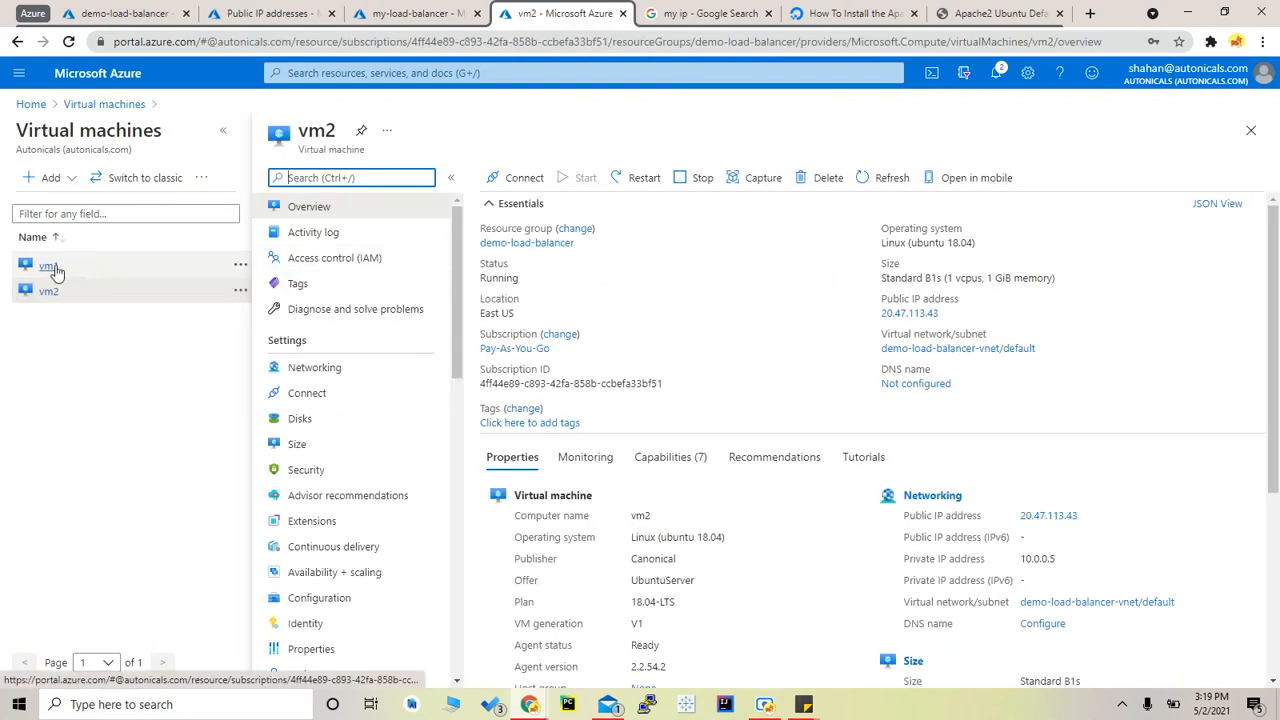
pyautogui.click(700, 178)
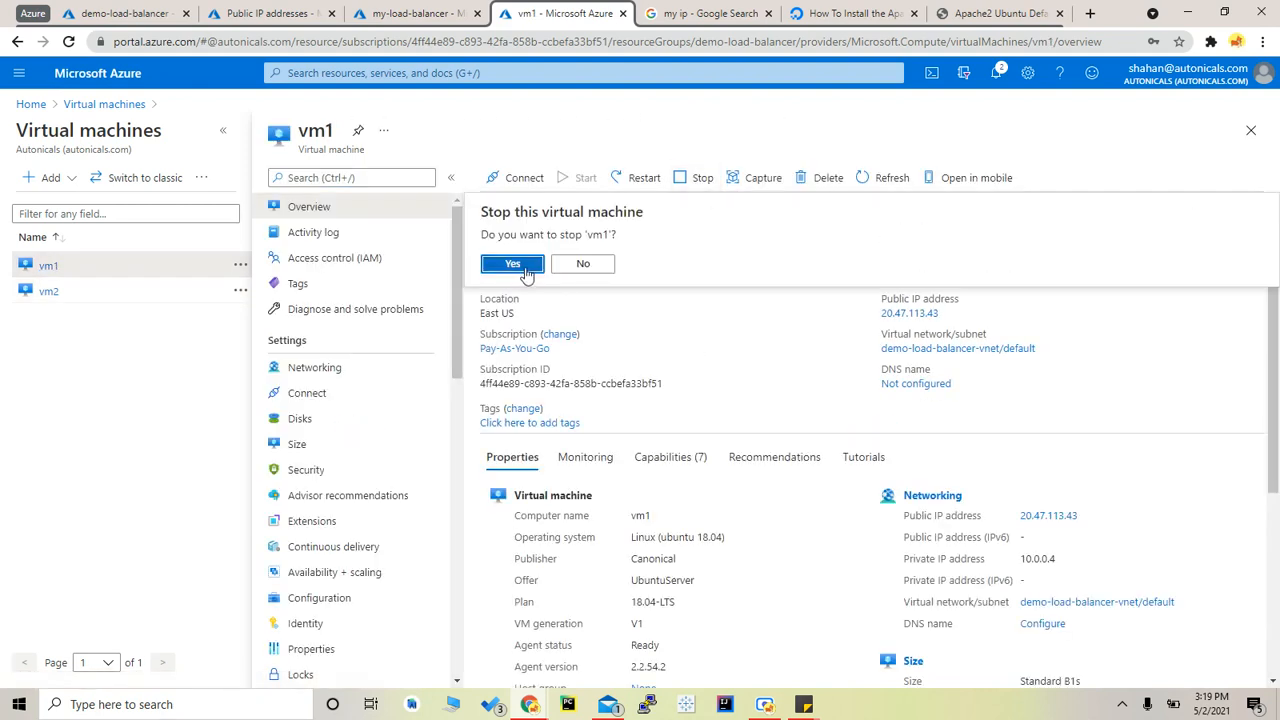
pyautogui.click(525, 268)
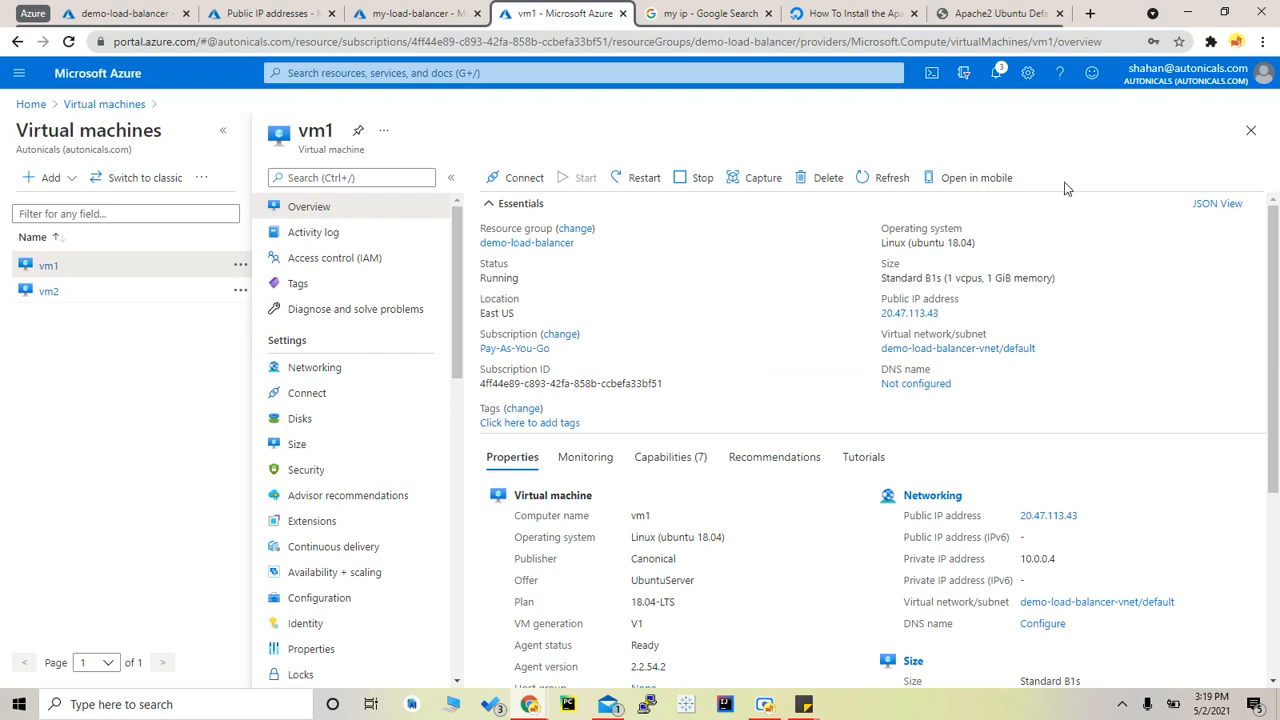
pyautogui.click(993, 78)
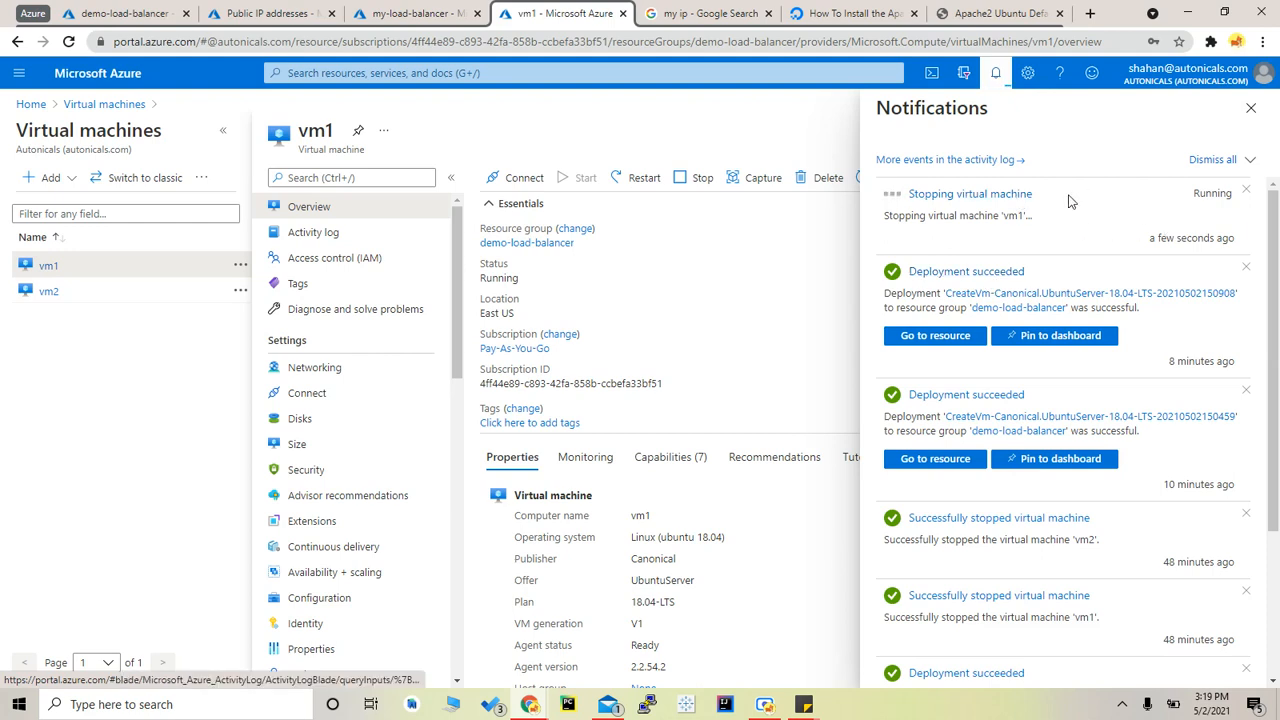
pyautogui.click(1250, 107)
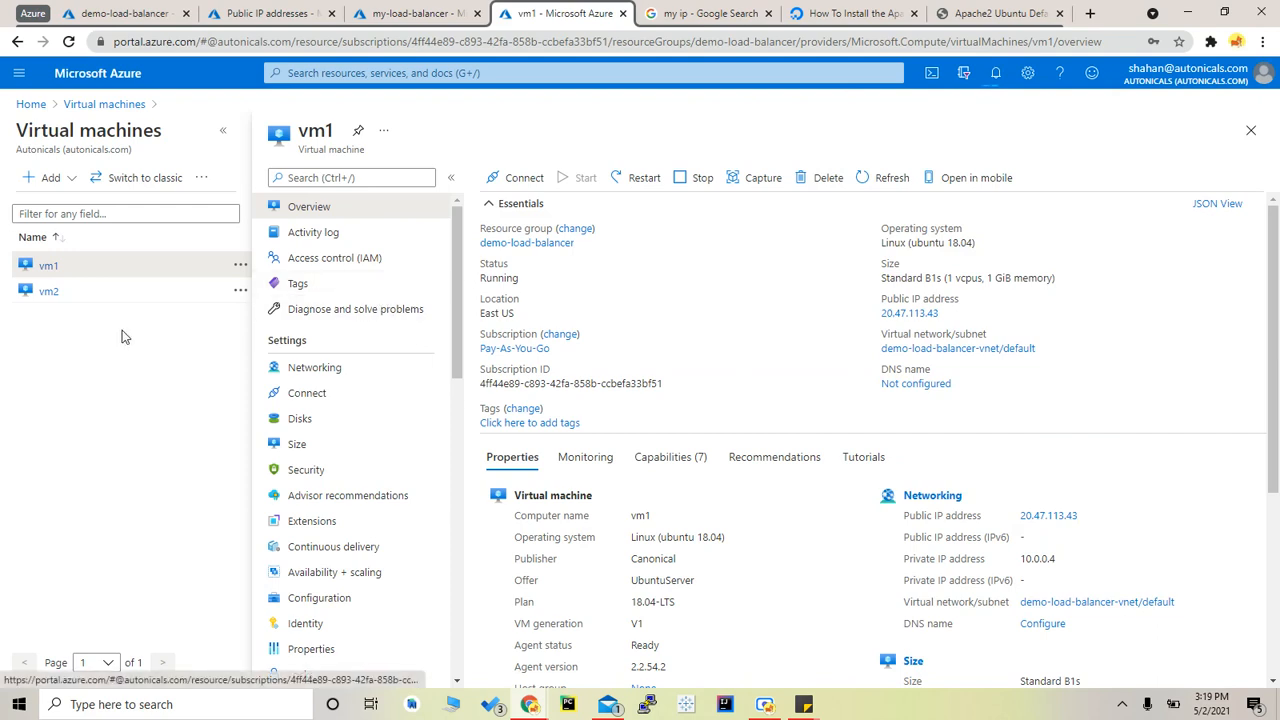
# Step: Review the overviews of vm2 and vm1, and refresh the virtual machines list to check the status of both machines
pyautogui.click(52, 296)
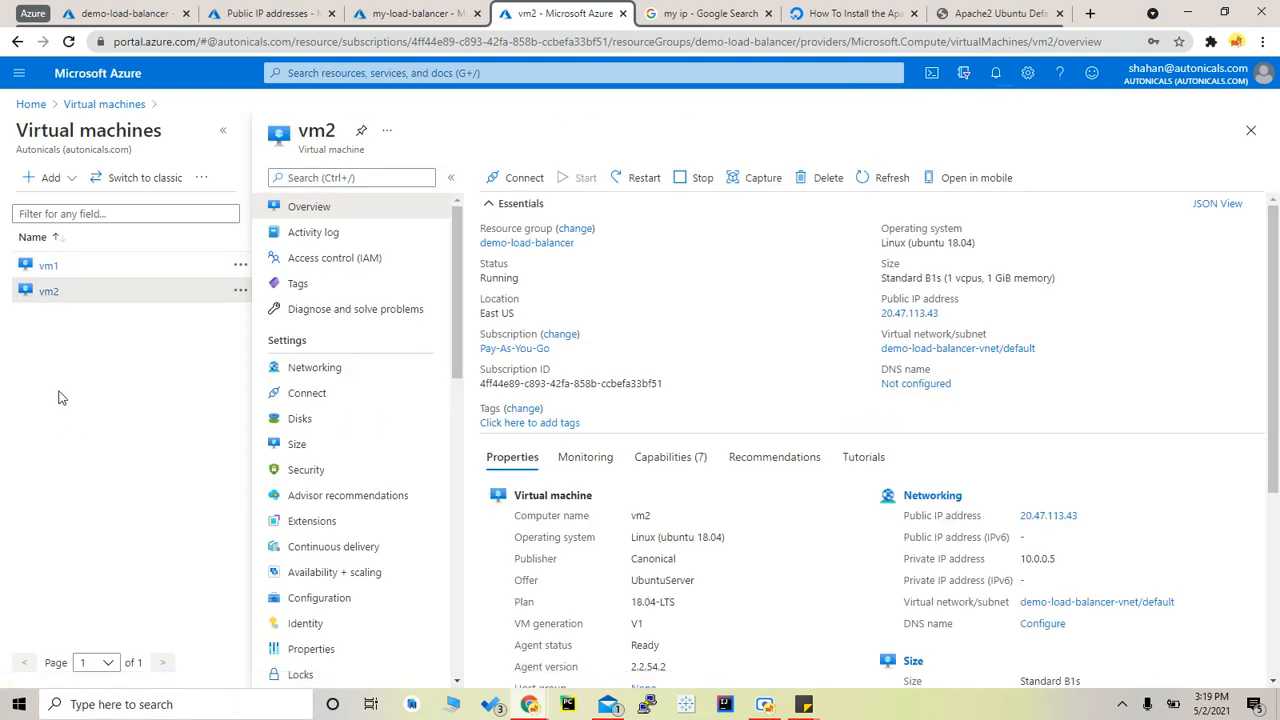
pyautogui.click(47, 266)
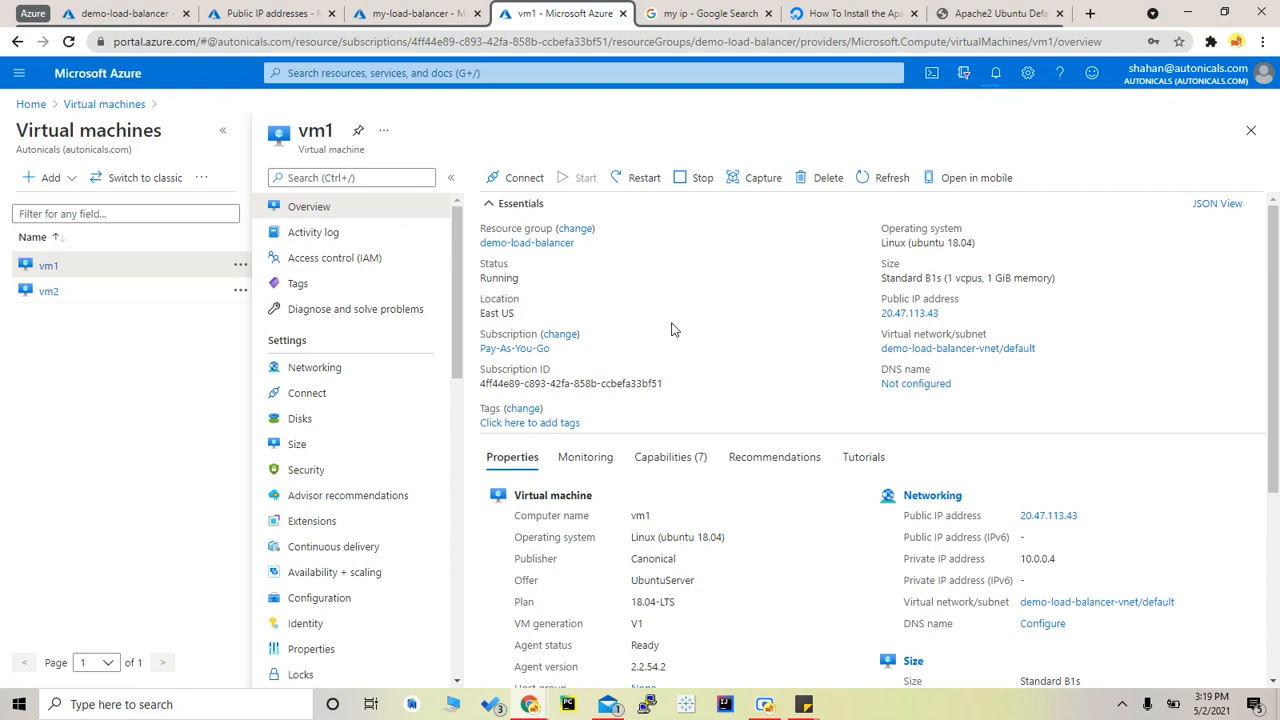
pyautogui.click(1250, 129)
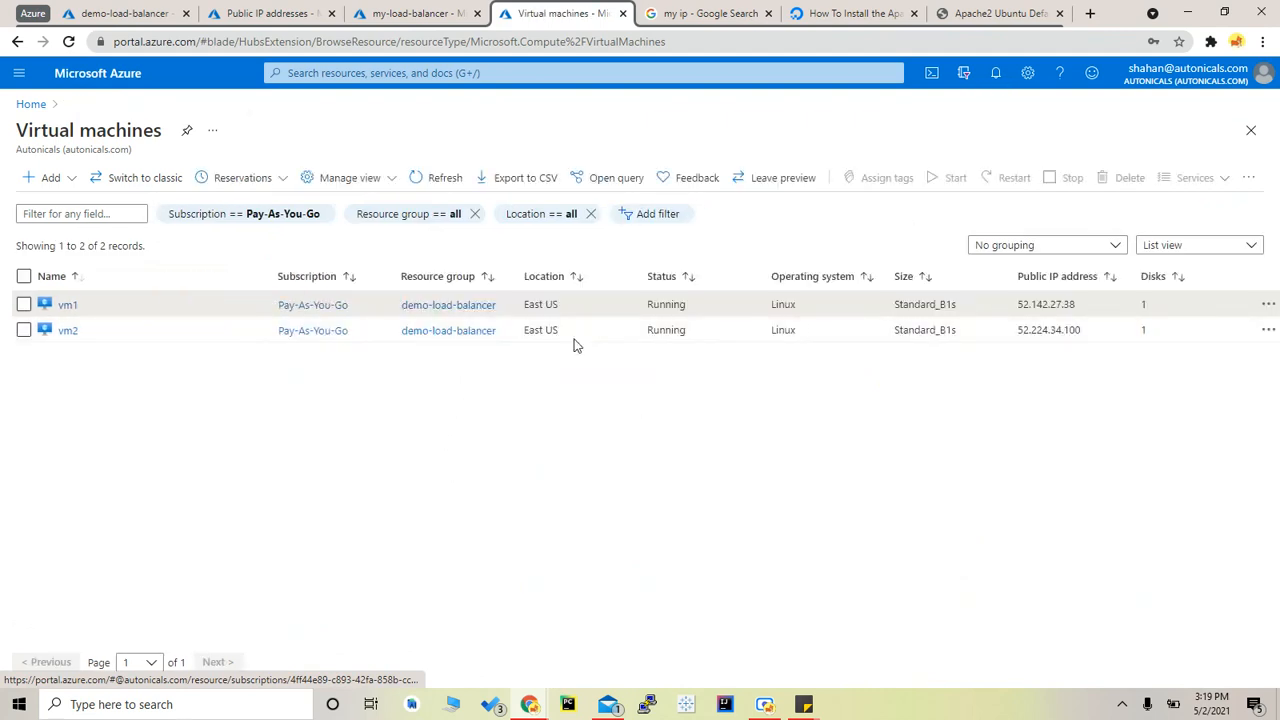
pyautogui.click(432, 178)
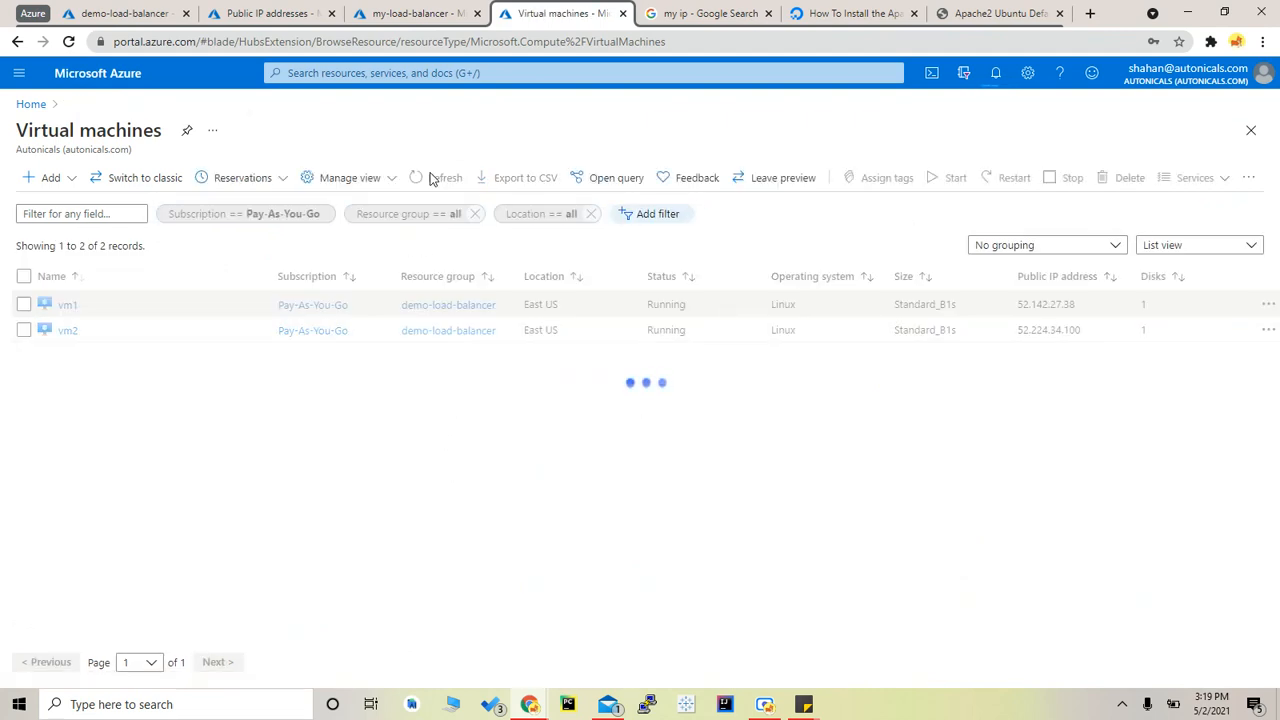
pyautogui.doubleClick(666, 305)
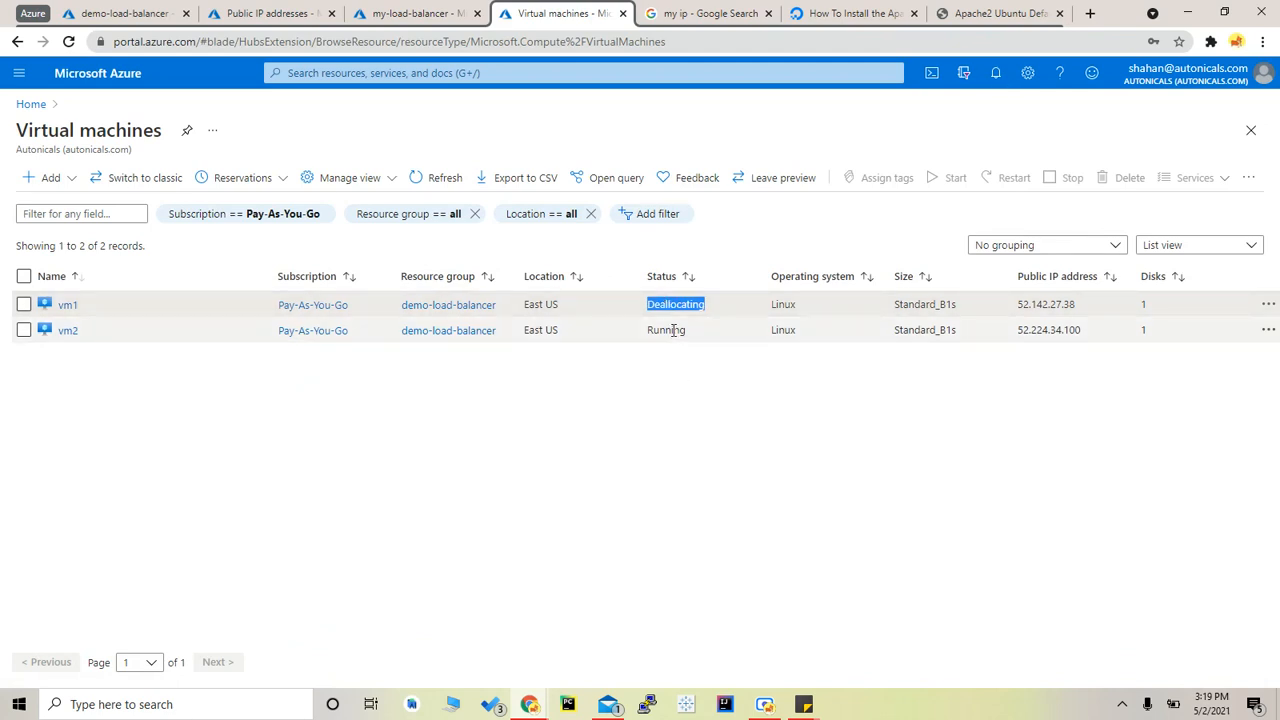
pyautogui.doubleClick(673, 330)
# Step: Copy vm1's public IP address 52.142.27.38 and try to load it in the browser tab showing the Apache page
pyautogui.click(1068, 300)
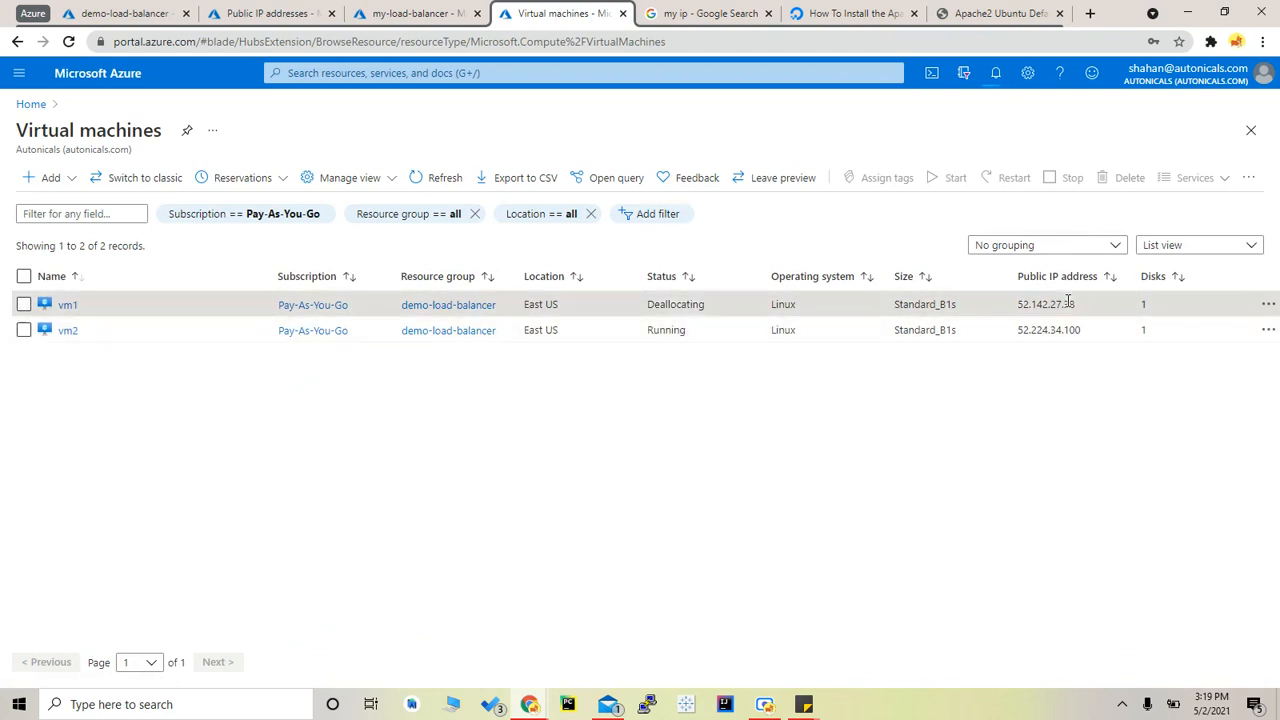
pyautogui.doubleClick(1068, 303)
pyautogui.hotkey('ctrl', 'c')
pyautogui.click(1000, 13)
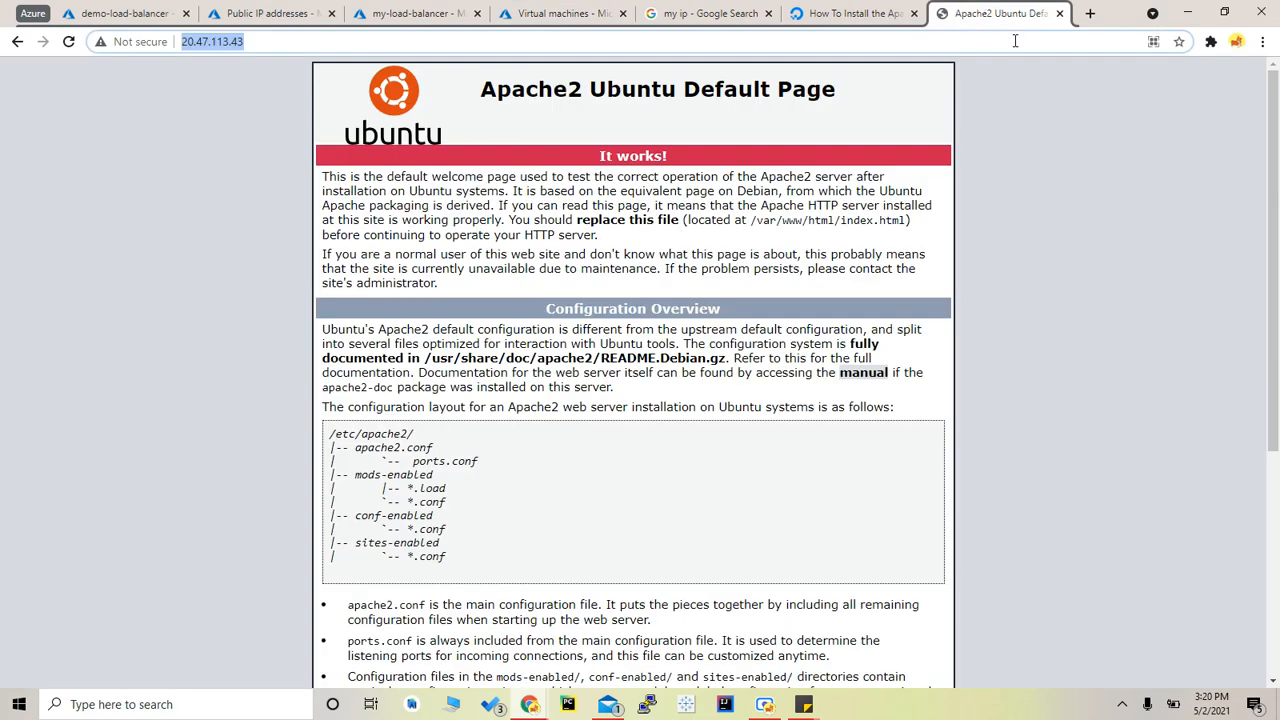
pyautogui.click(1015, 42)
pyautogui.hotkey('ctrl', 'a')
pyautogui.hotkey('ctrl', 'v')
pyautogui.press('Return')
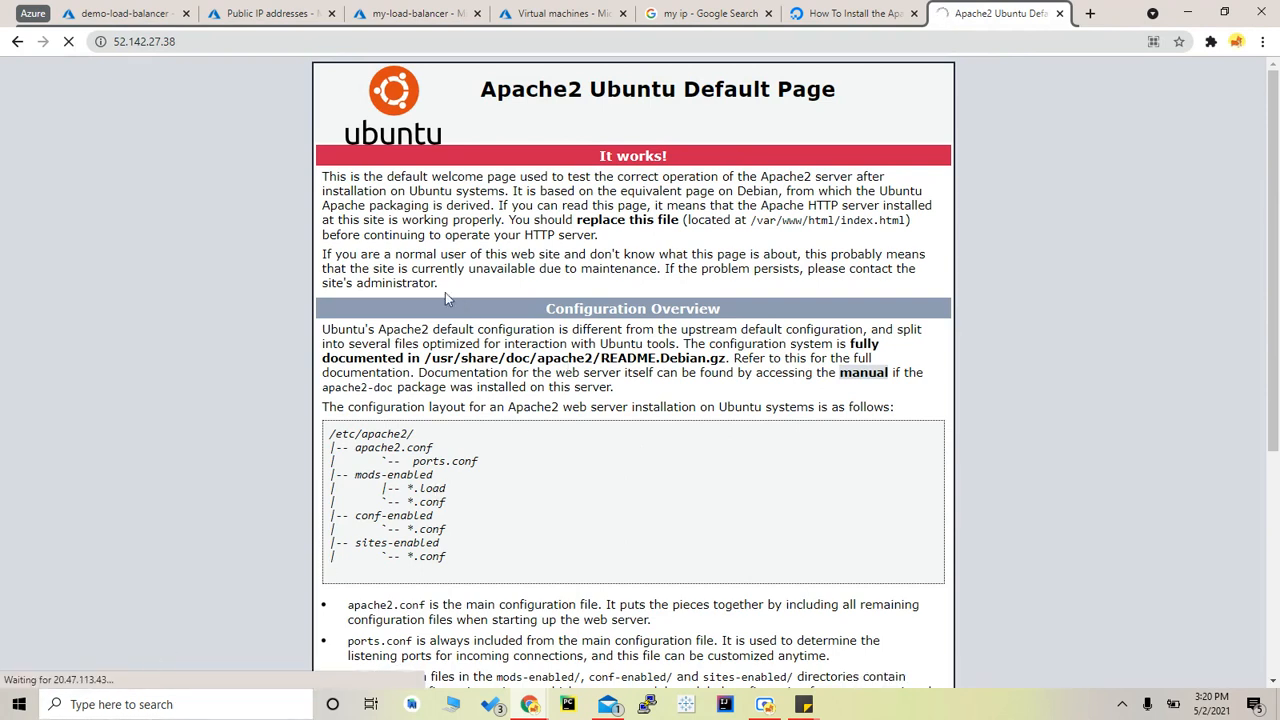
# Step: Look up the load balancer's address in the public IP addresses list and load 20.47.113.43 in the Apache page's tab
pyautogui.click(556, 13)
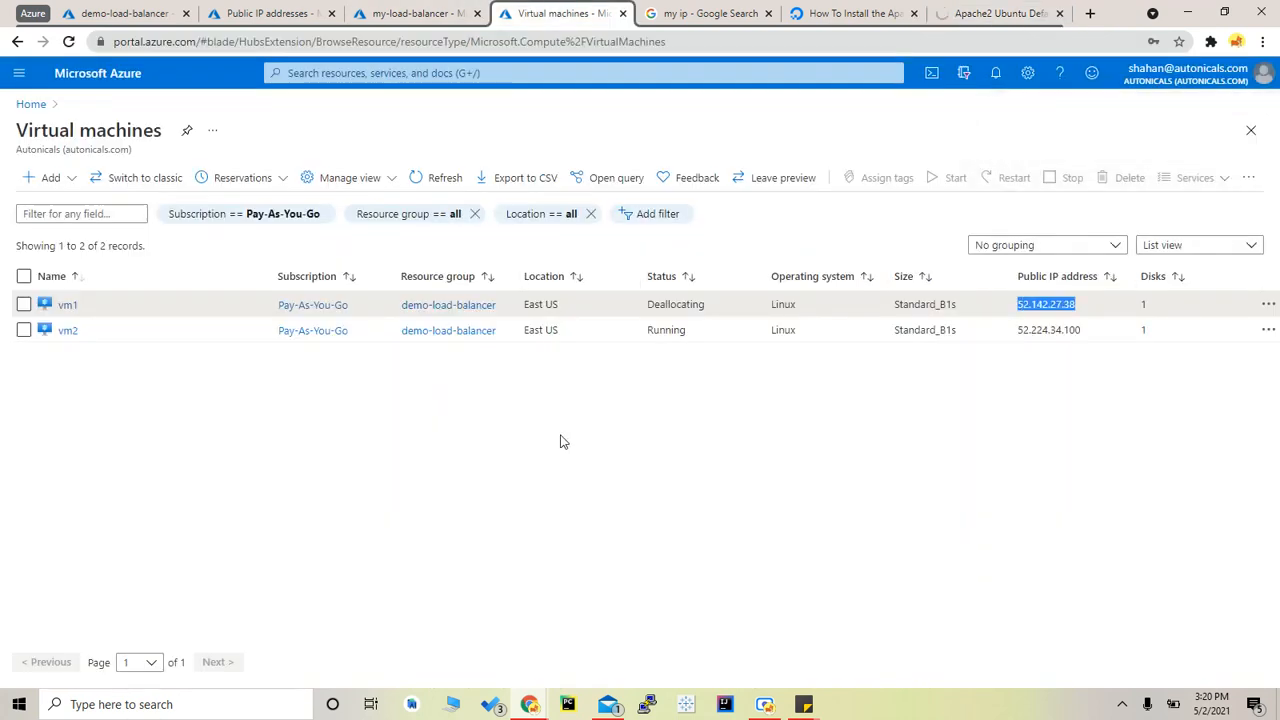
pyautogui.click(410, 13)
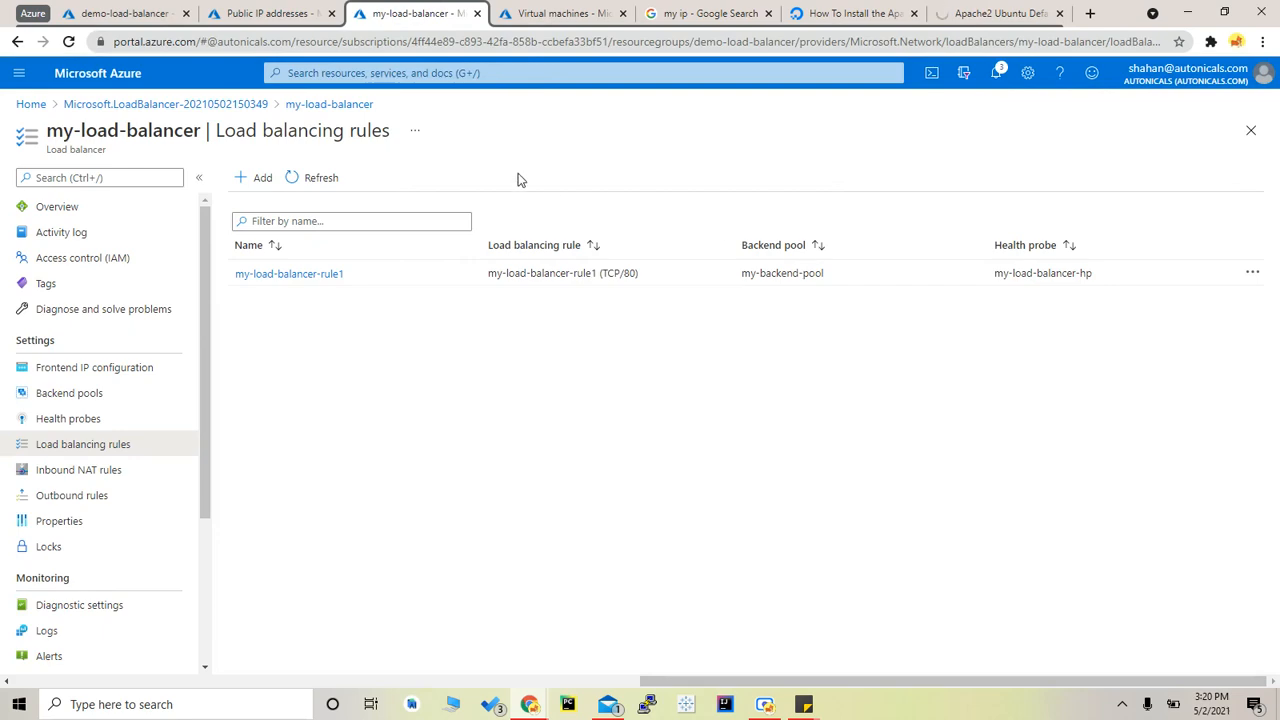
pyautogui.click(297, 12)
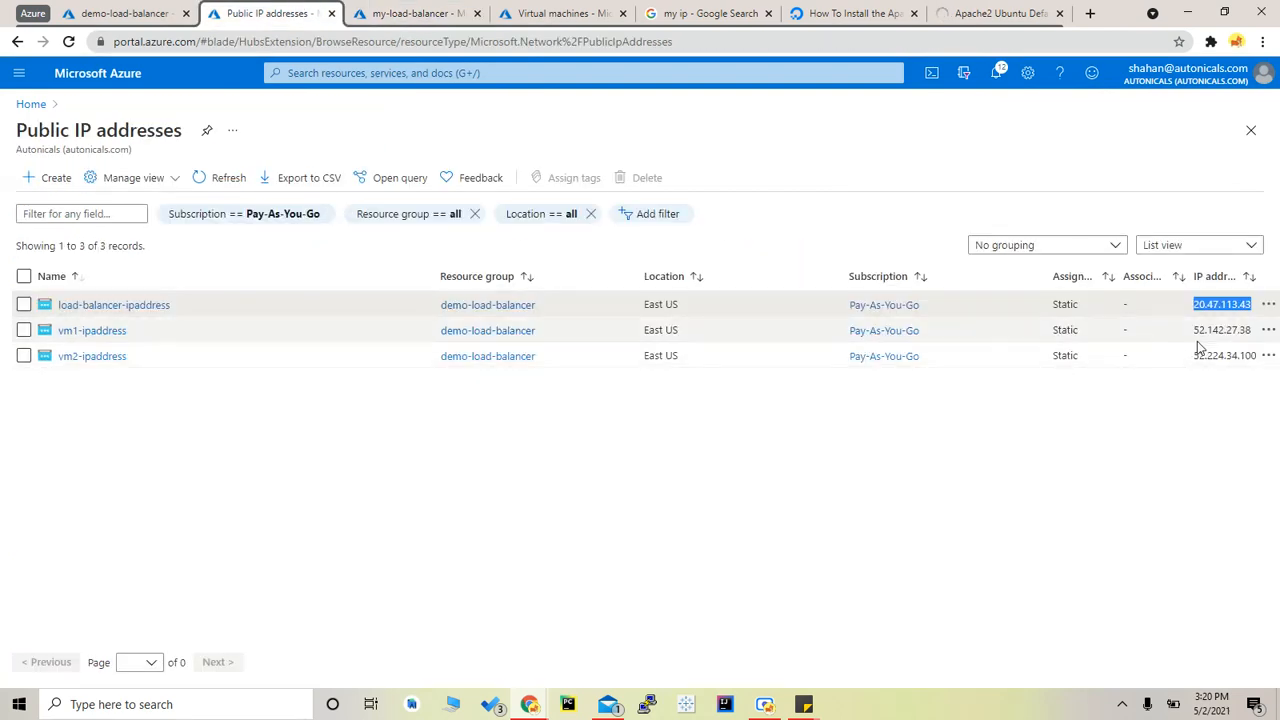
pyautogui.click(962, 14)
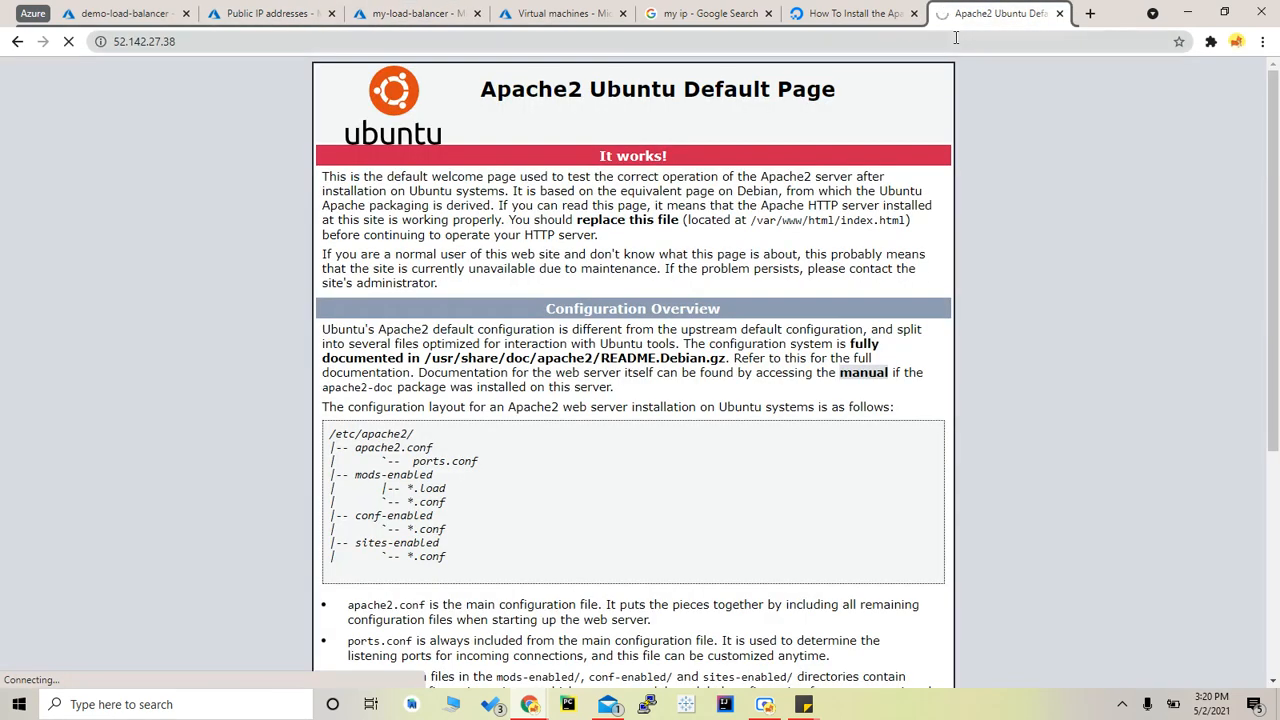
pyautogui.click(955, 38)
pyautogui.write('20.47.113.43')
pyautogui.press('Return')
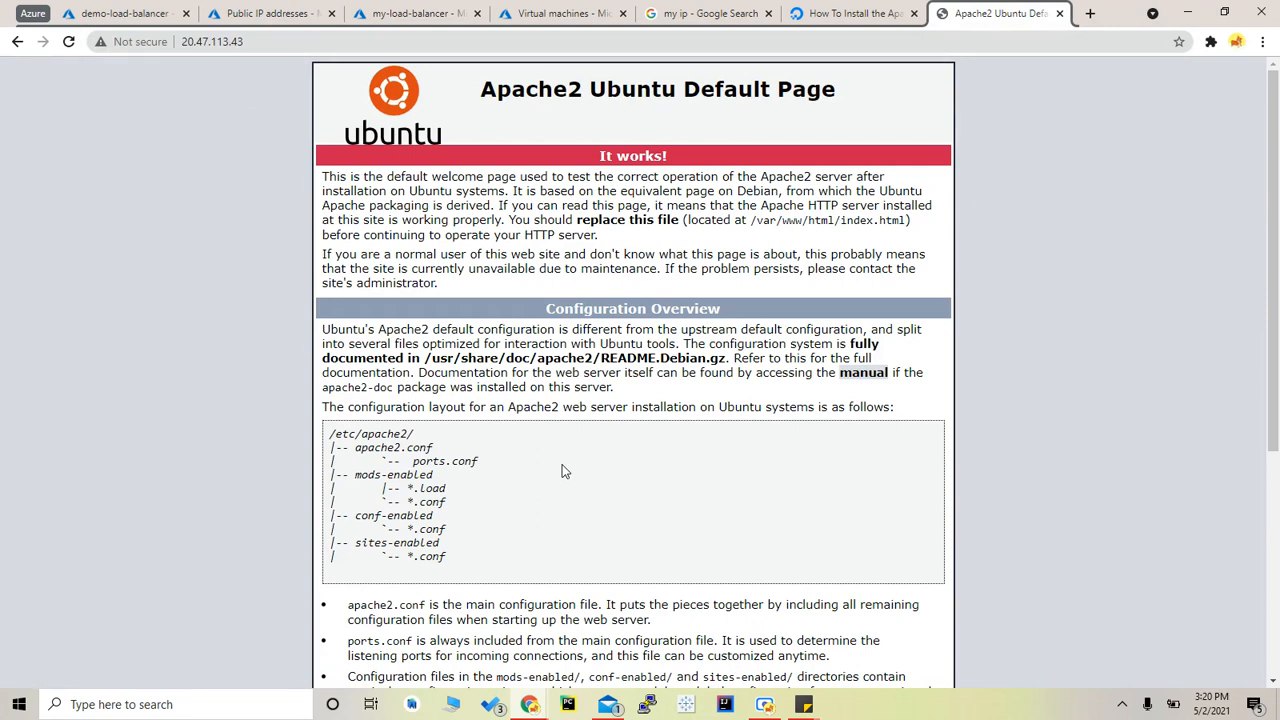
# Step: Refresh the virtual machines list to check vm1's status, and return to the Apache page served through the load balancer
pyautogui.click(545, 13)
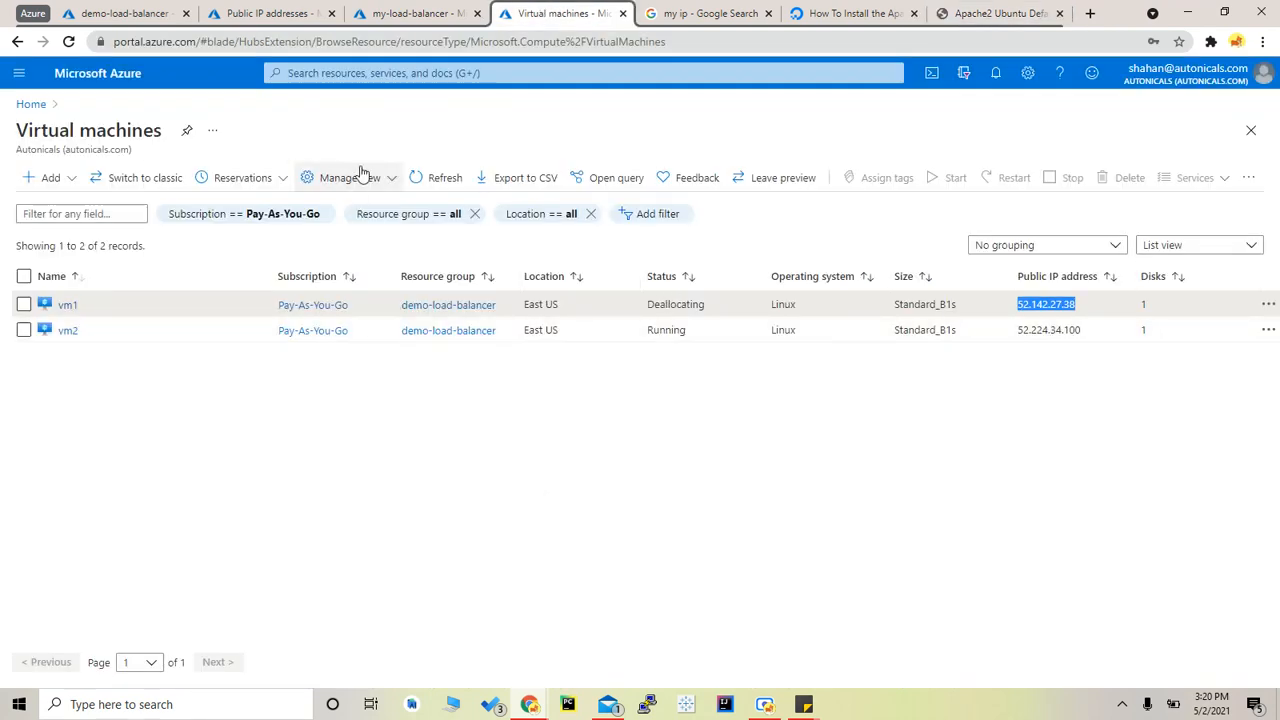
pyautogui.click(418, 177)
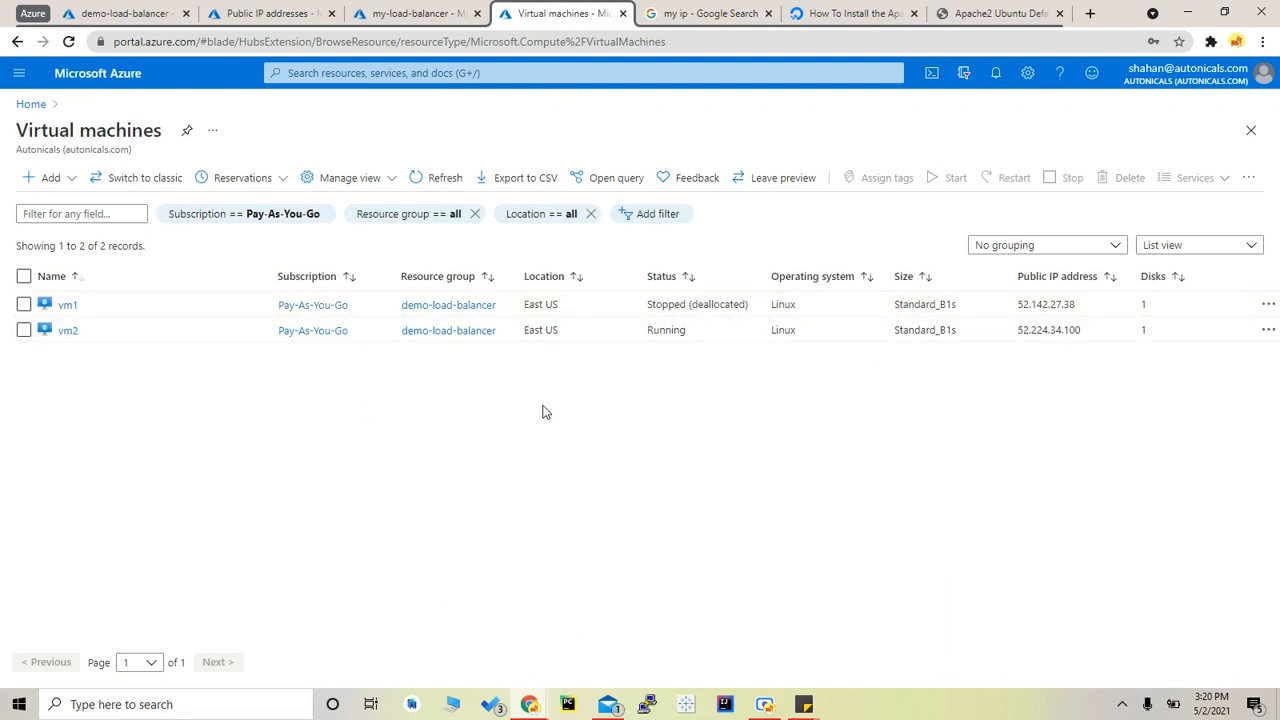
pyautogui.click(965, 12)
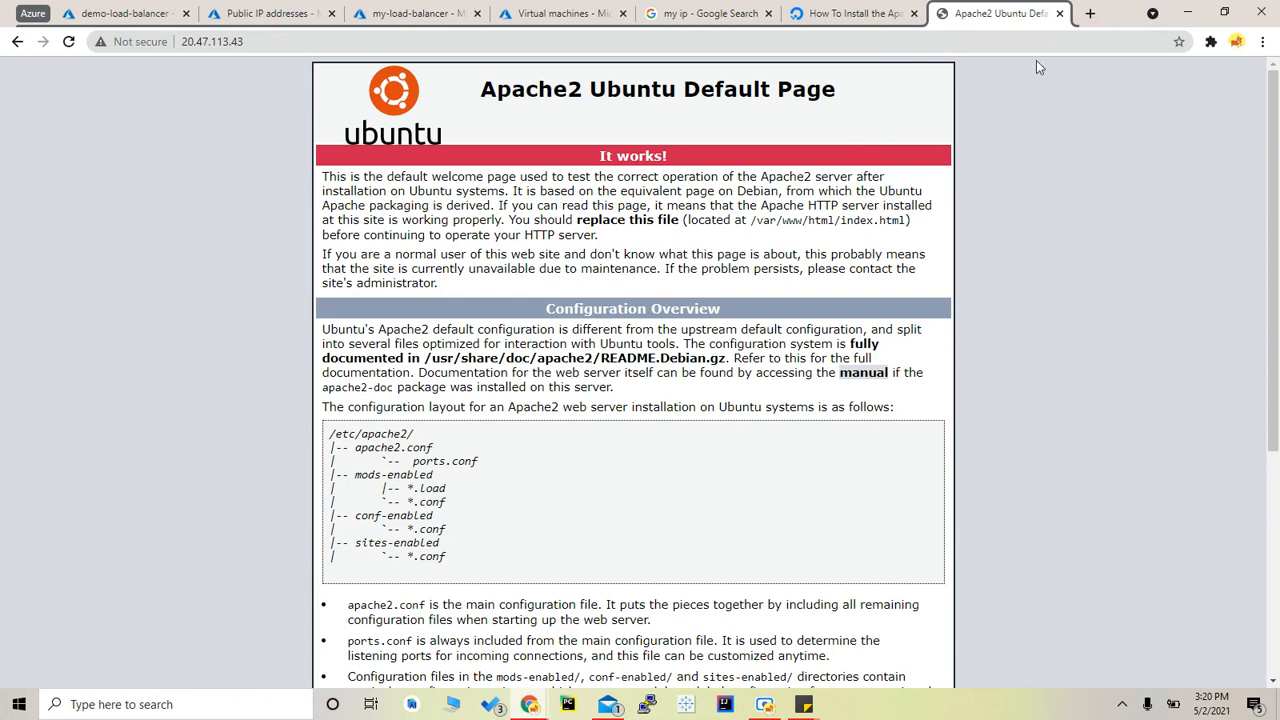
# Step: Open the AWS console in a new browser tab and sign in as root user with the e-mail, security check characters and account password
pyautogui.click(1090, 13)
pyautogui.click(1088, 41)
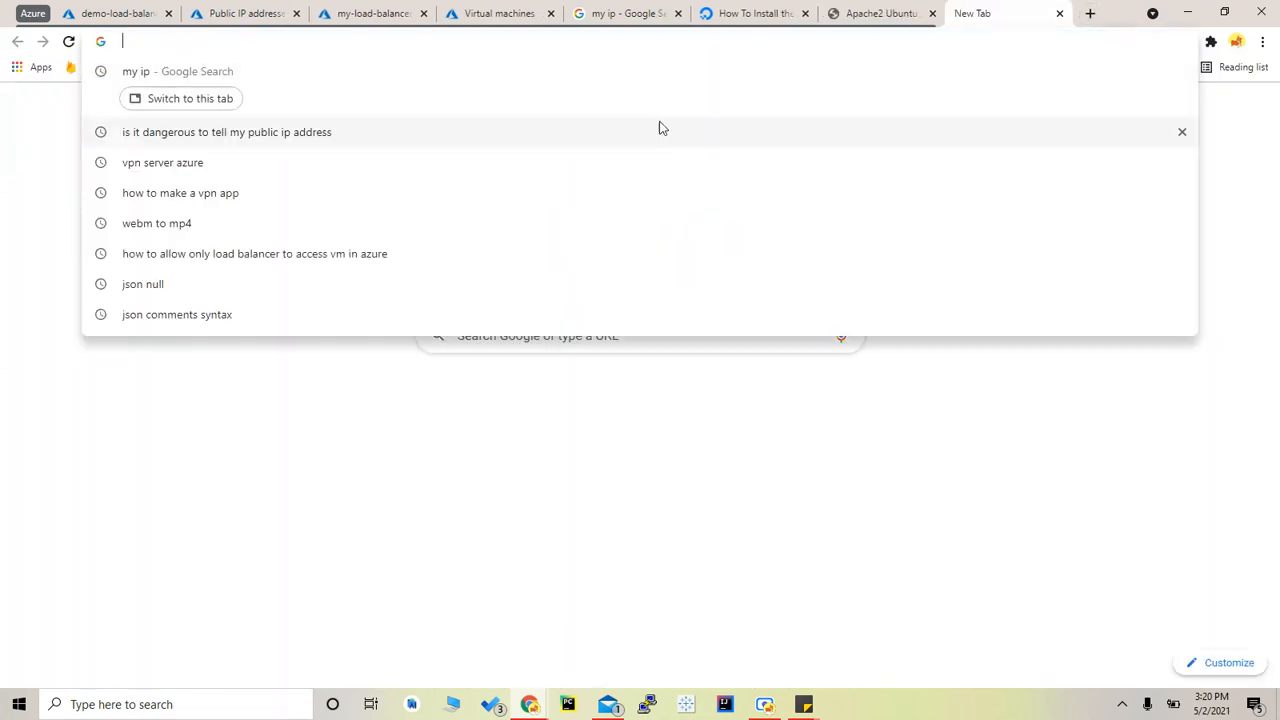
pyautogui.click(54, 257)
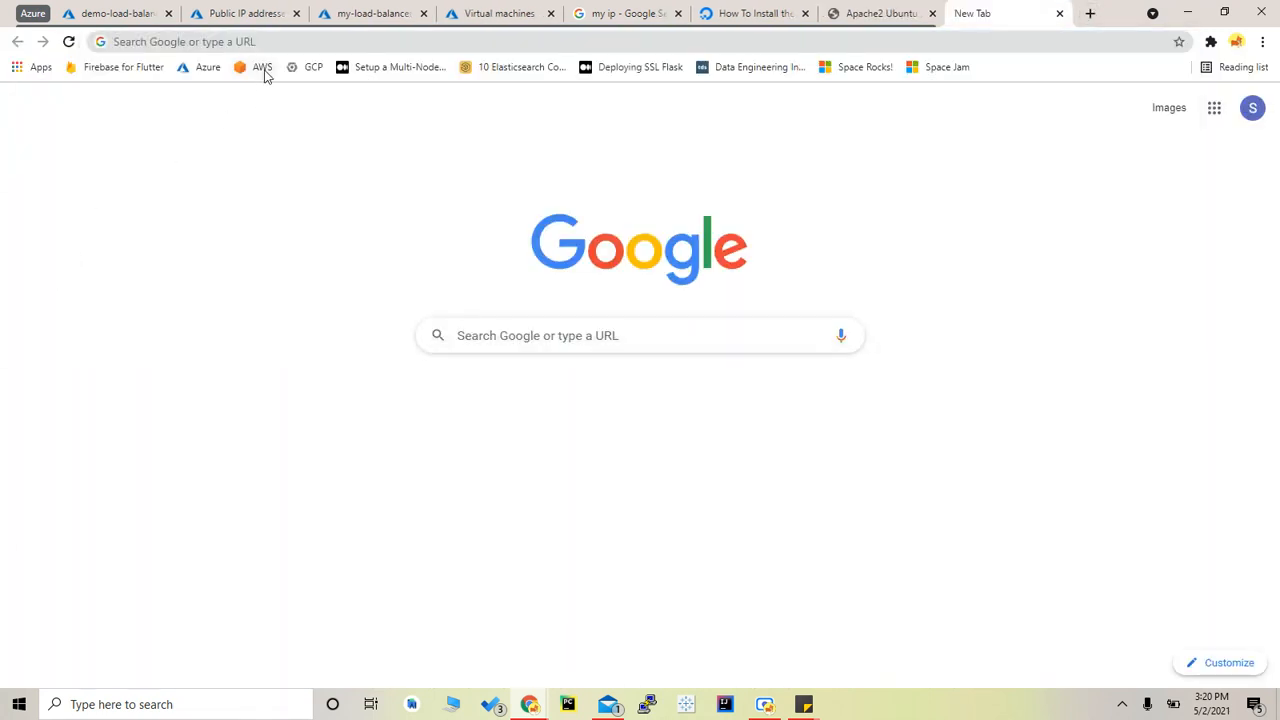
pyautogui.click(263, 70)
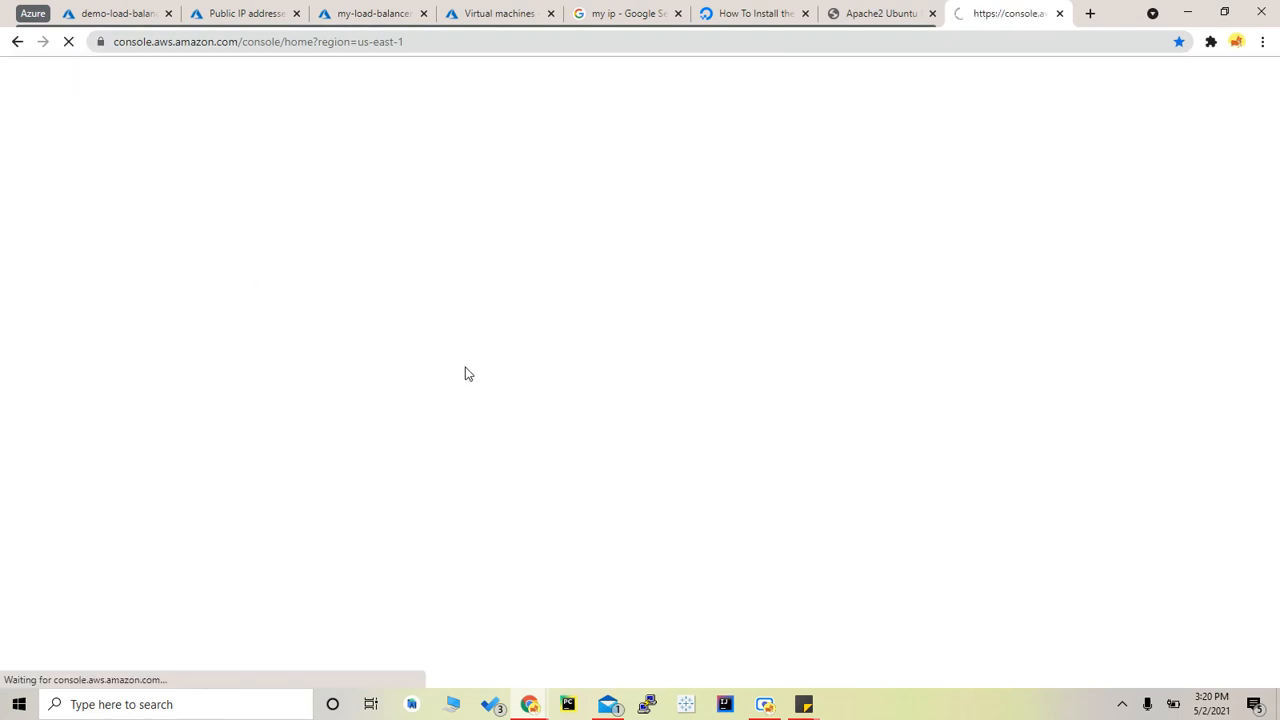
pyautogui.click(764, 704)
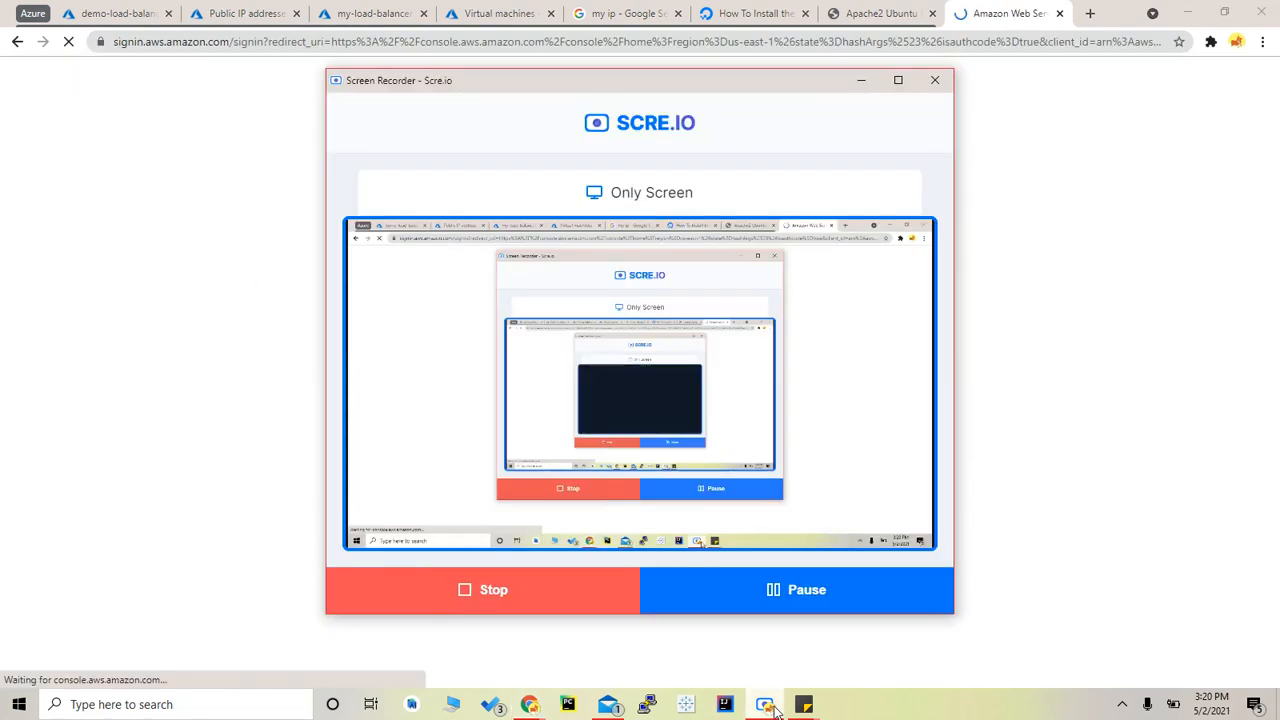
pyautogui.click(217, 410)
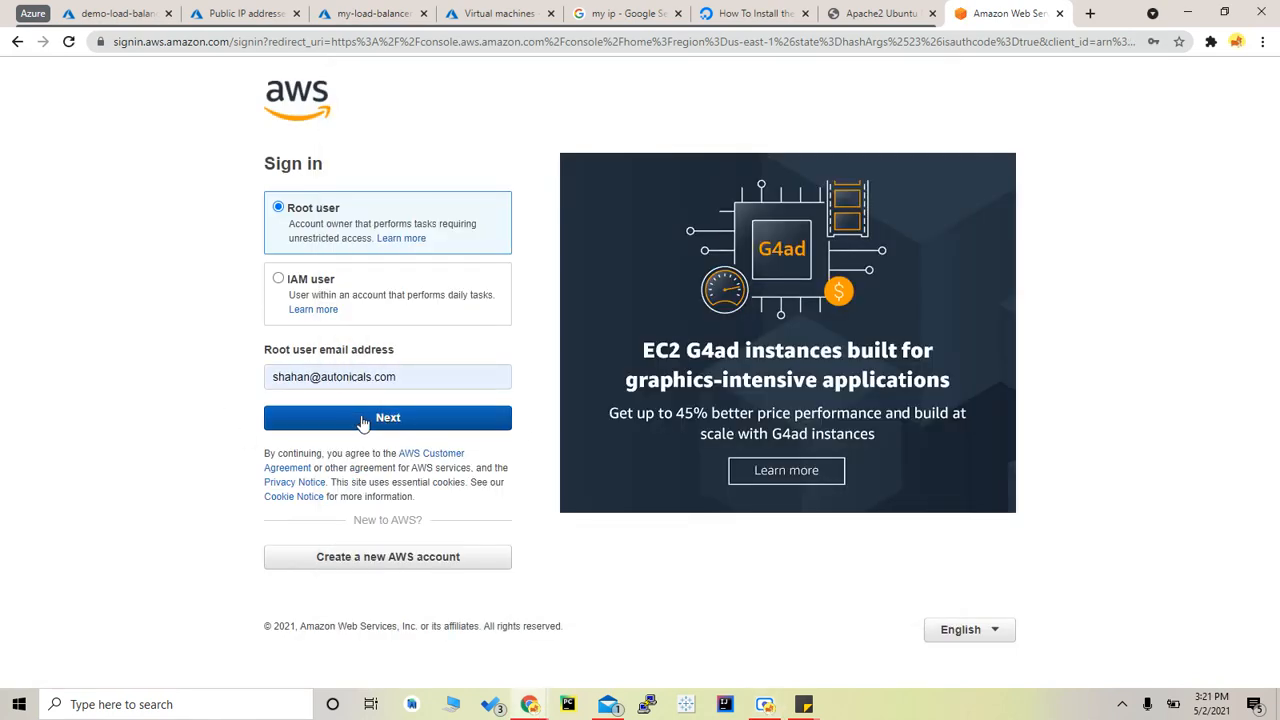
pyautogui.click(363, 418)
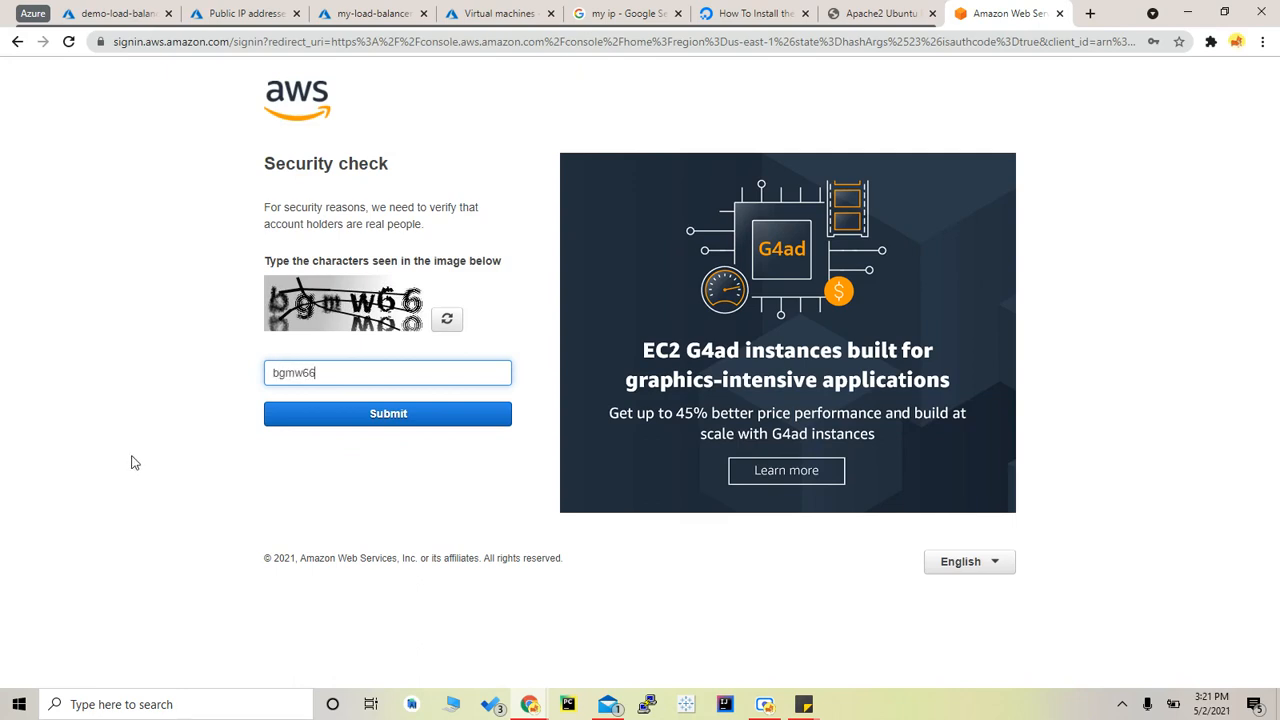
pyautogui.click(350, 418)
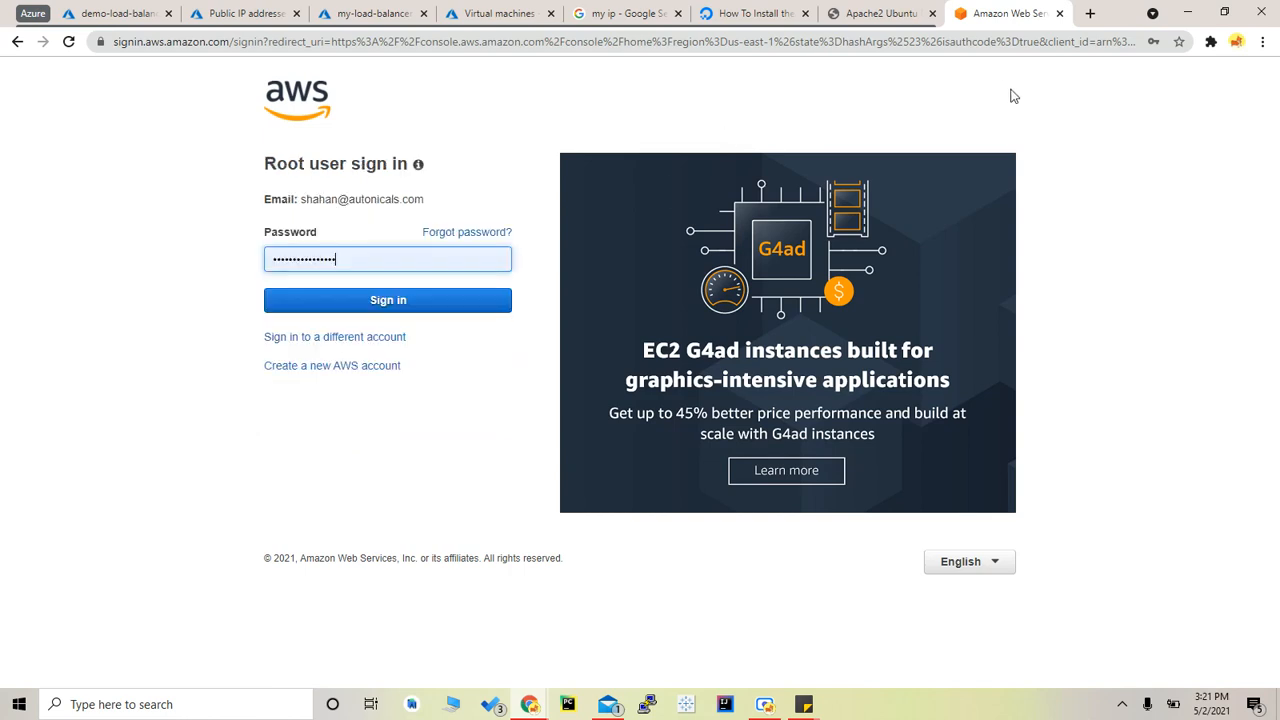
pyautogui.click(407, 302)
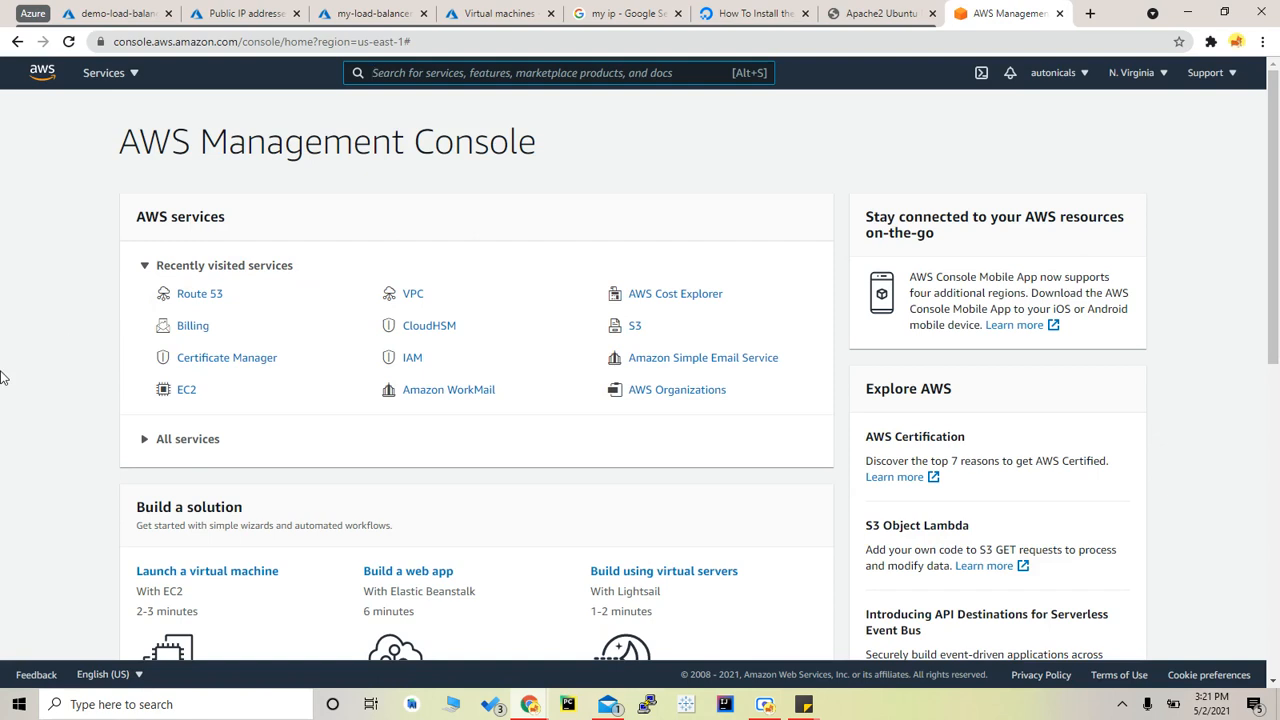
# Step: Open the Route 53 service and put its browser tab in a new tab group named AWS
pyautogui.click(210, 298)
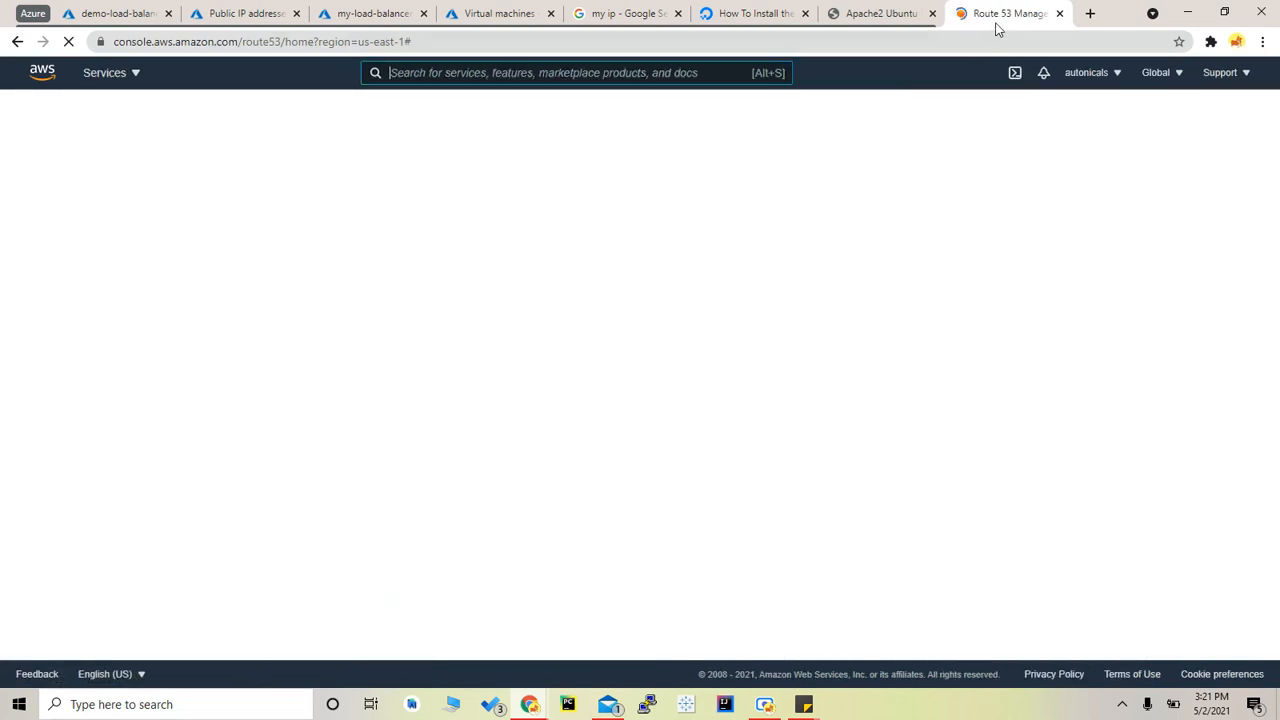
pyautogui.rightClick(996, 22)
pyautogui.moveTo(1114, 72)
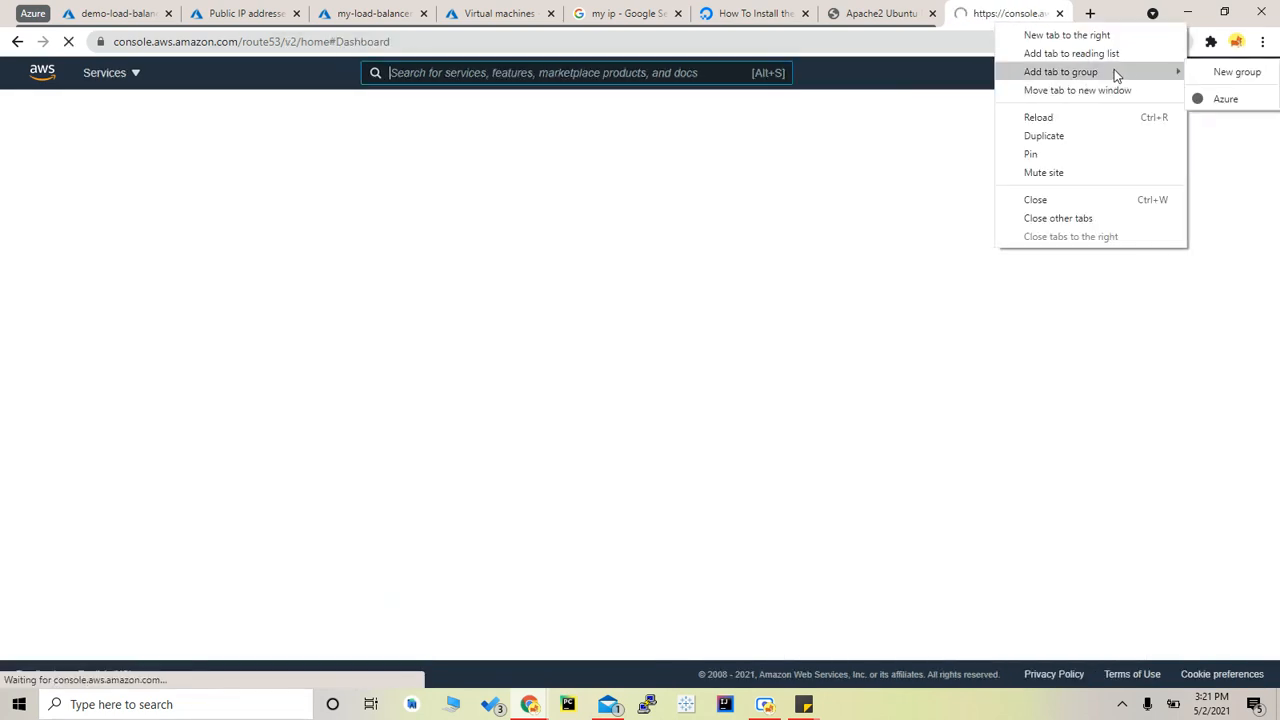
pyautogui.click(1205, 70)
pyautogui.write('AWS')
pyautogui.press('Return')
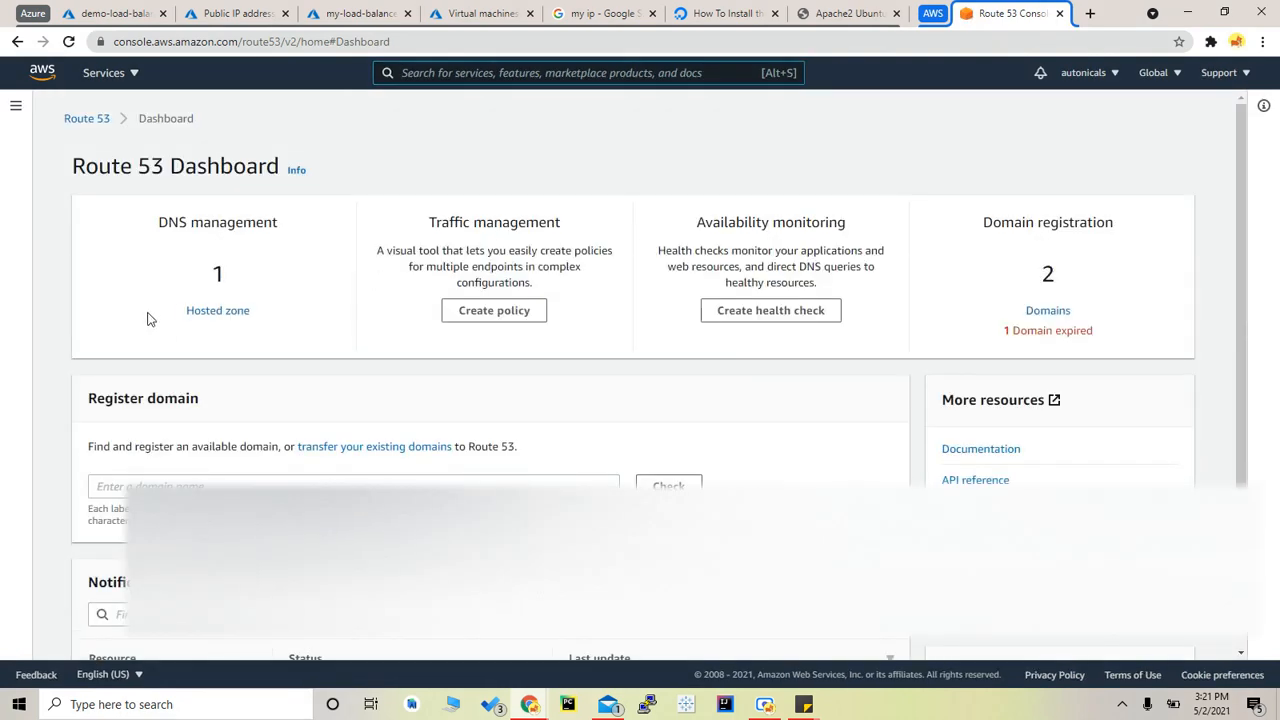
# Step: Open the autonicals.com hosted zone and select its root A record
pyautogui.click(214, 311)
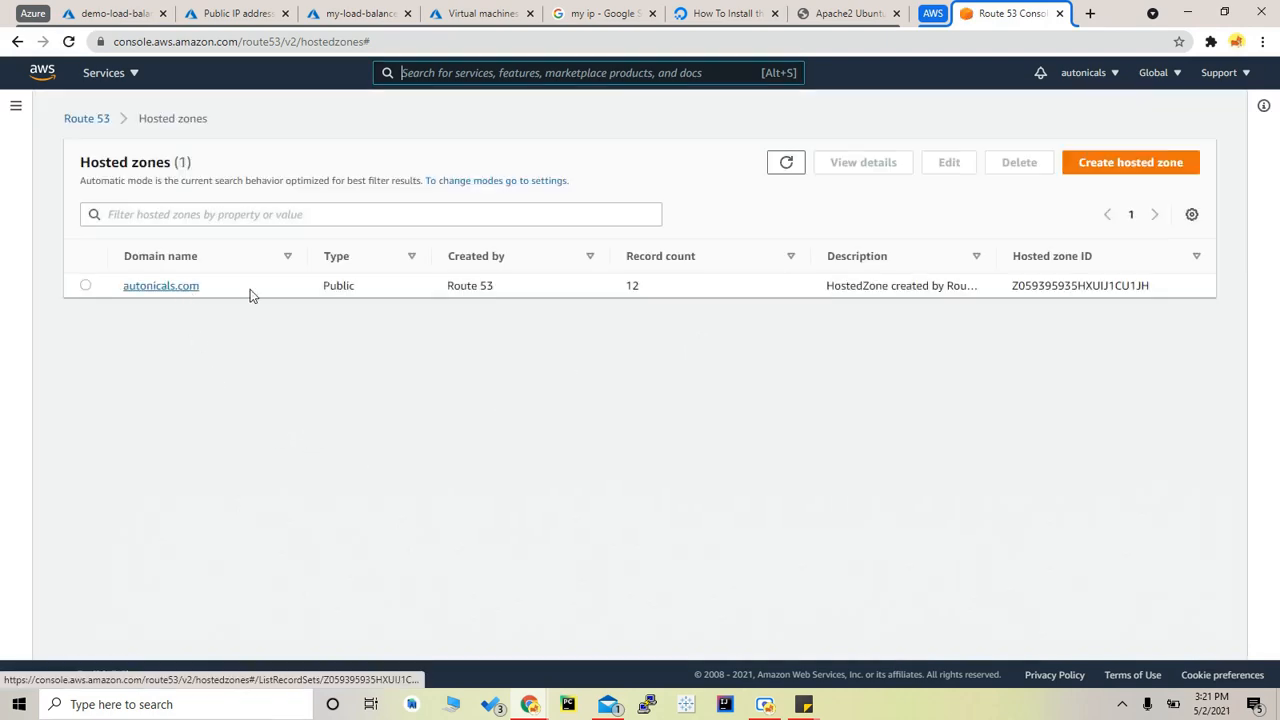
pyautogui.click(190, 288)
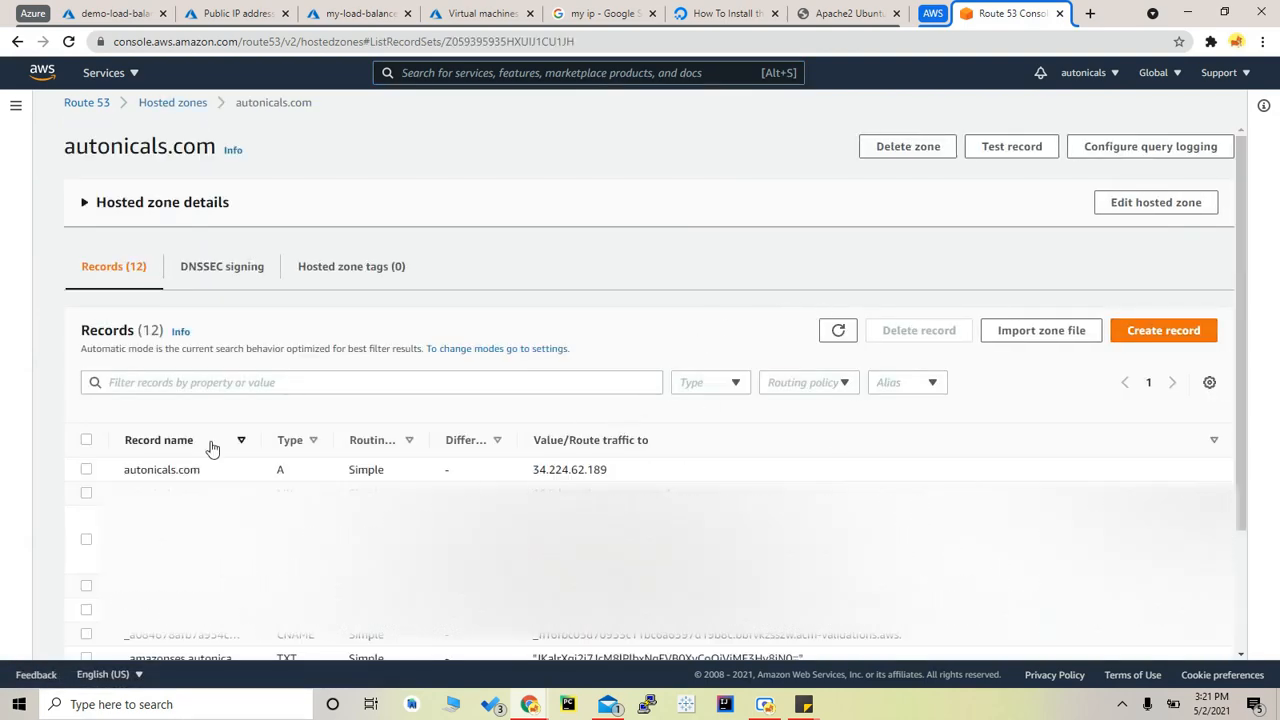
pyautogui.click(86, 469)
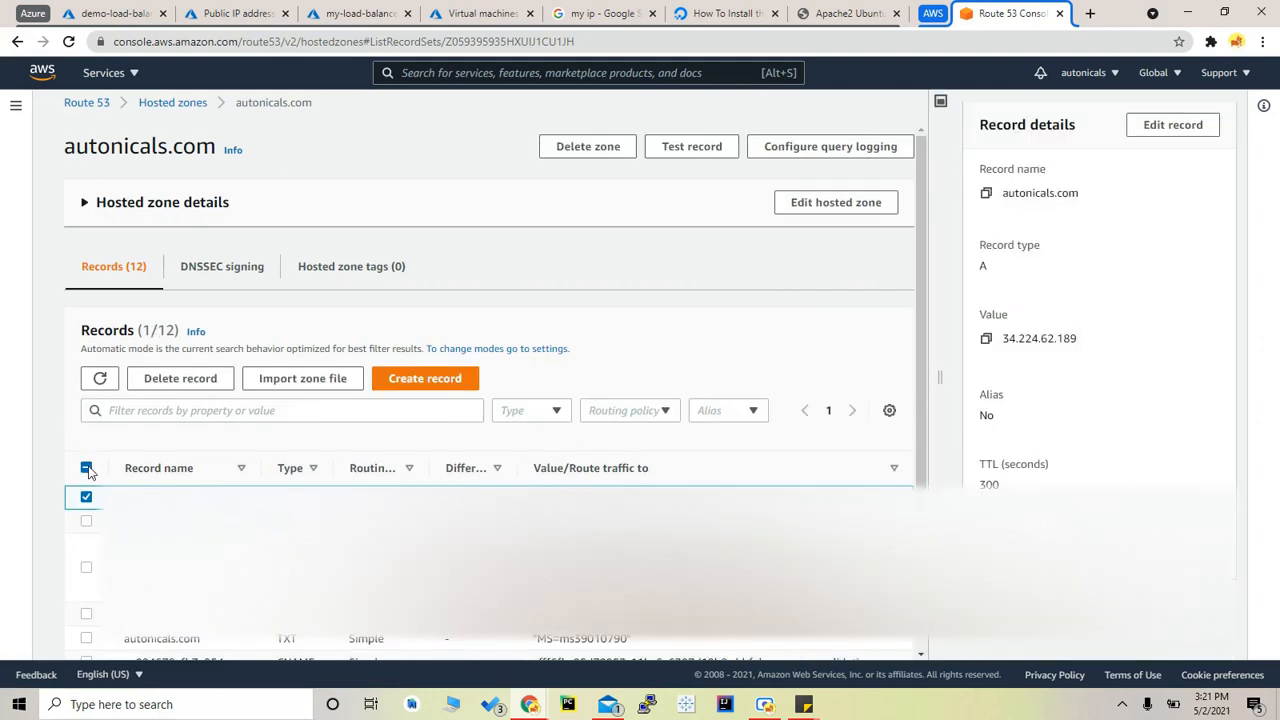
# Step: Set the A record's value to the load balancer's public IP address 20.47.113.43 and save the record
pyautogui.click(1162, 124)
pyautogui.click(240, 13)
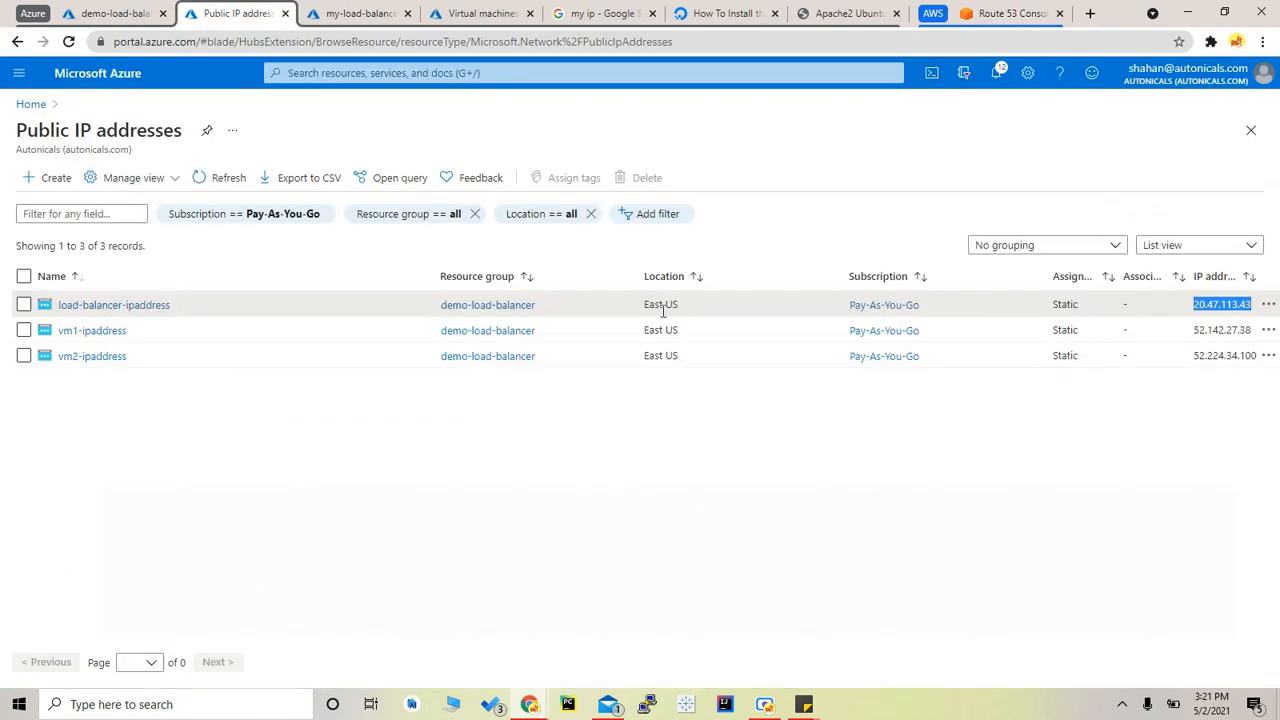
pyautogui.click(984, 13)
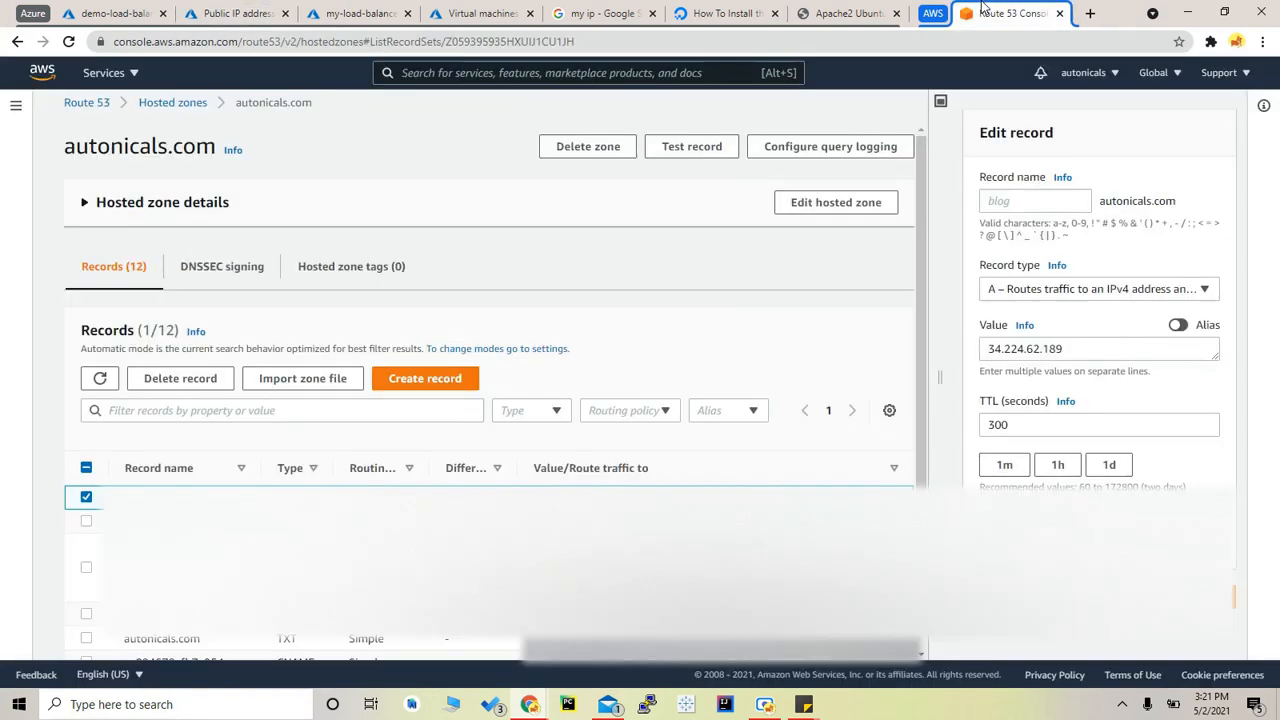
pyautogui.click(1076, 346)
pyautogui.hotkey('ctrl', 'a')
pyautogui.write('20.47.113.43')
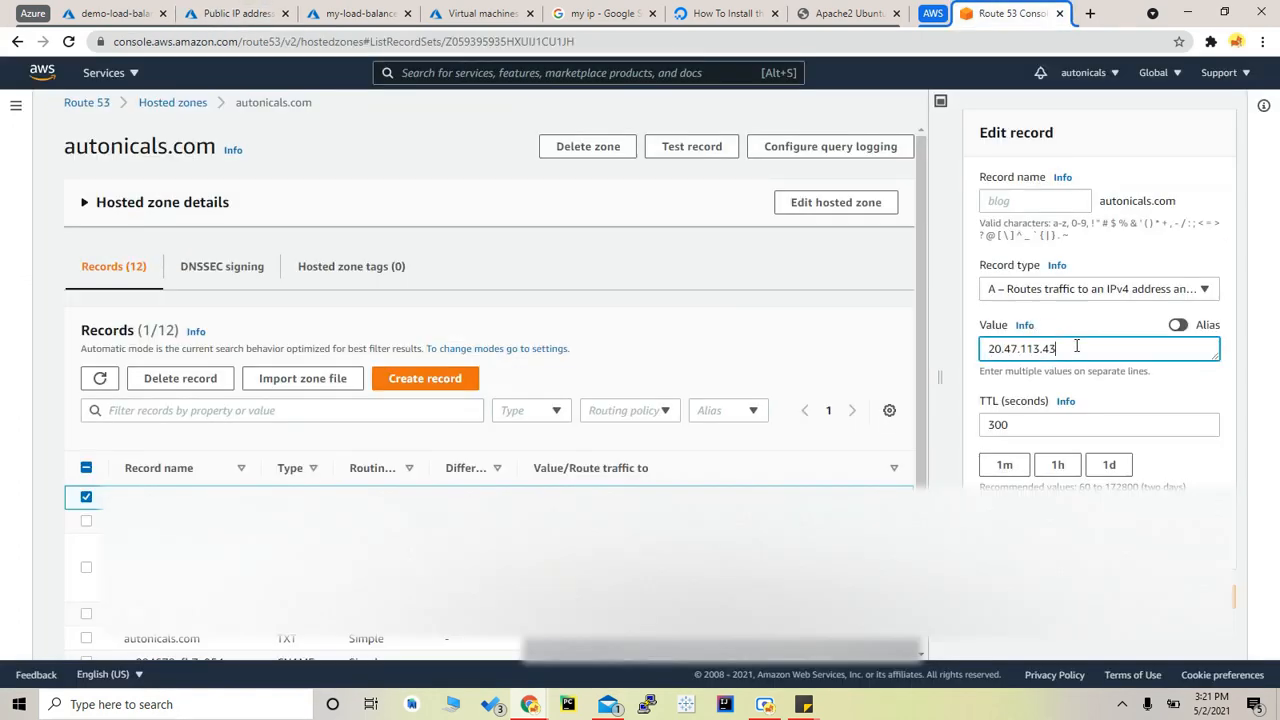
pyautogui.click(1185, 597)
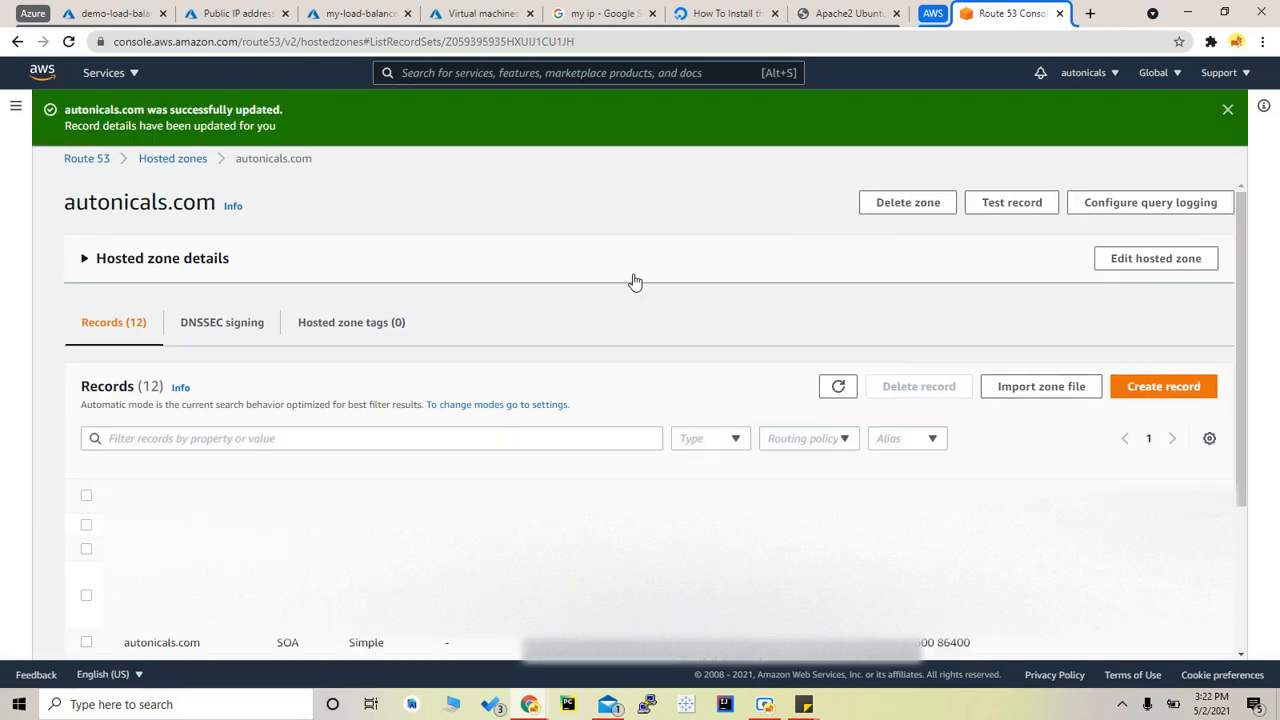
# Step: Load autonicals.com in a new incognito window to test that the domain reaches the load balancer
pyautogui.hotkey('ctrl', 'shift', 'n')
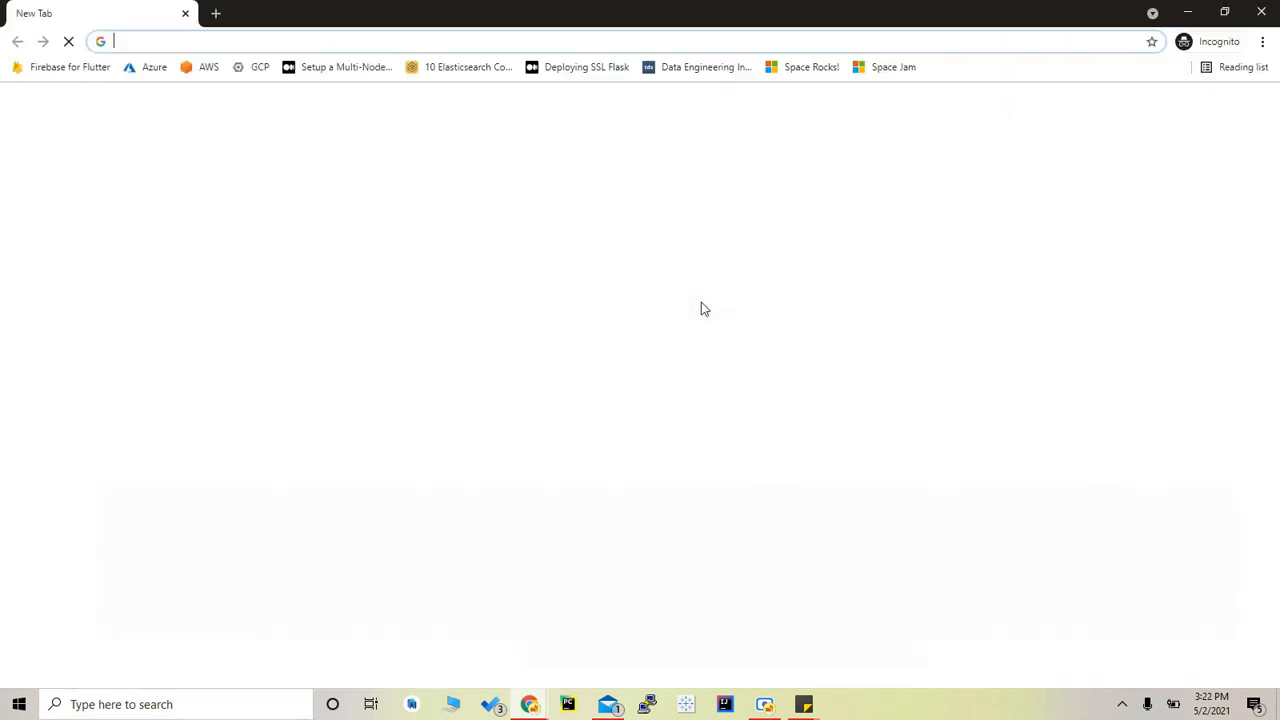
pyautogui.write('auto')
pyautogui.press('Return')
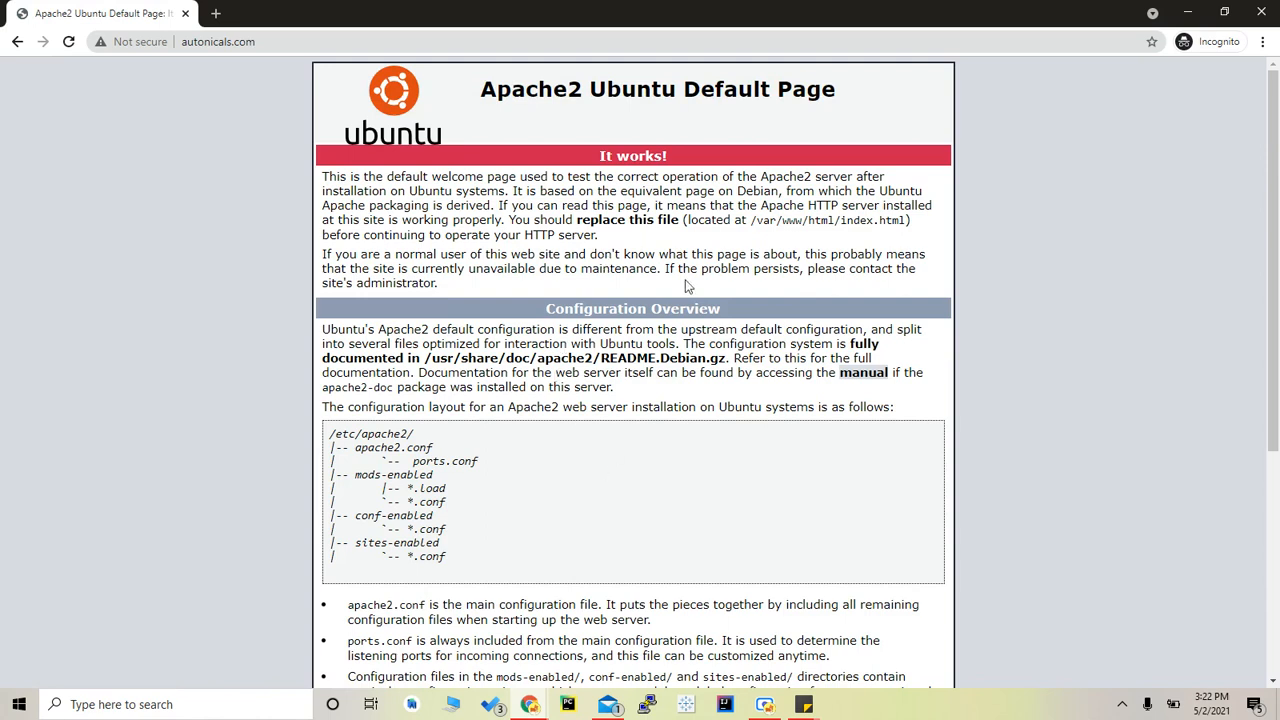
pyautogui.click(532, 708)
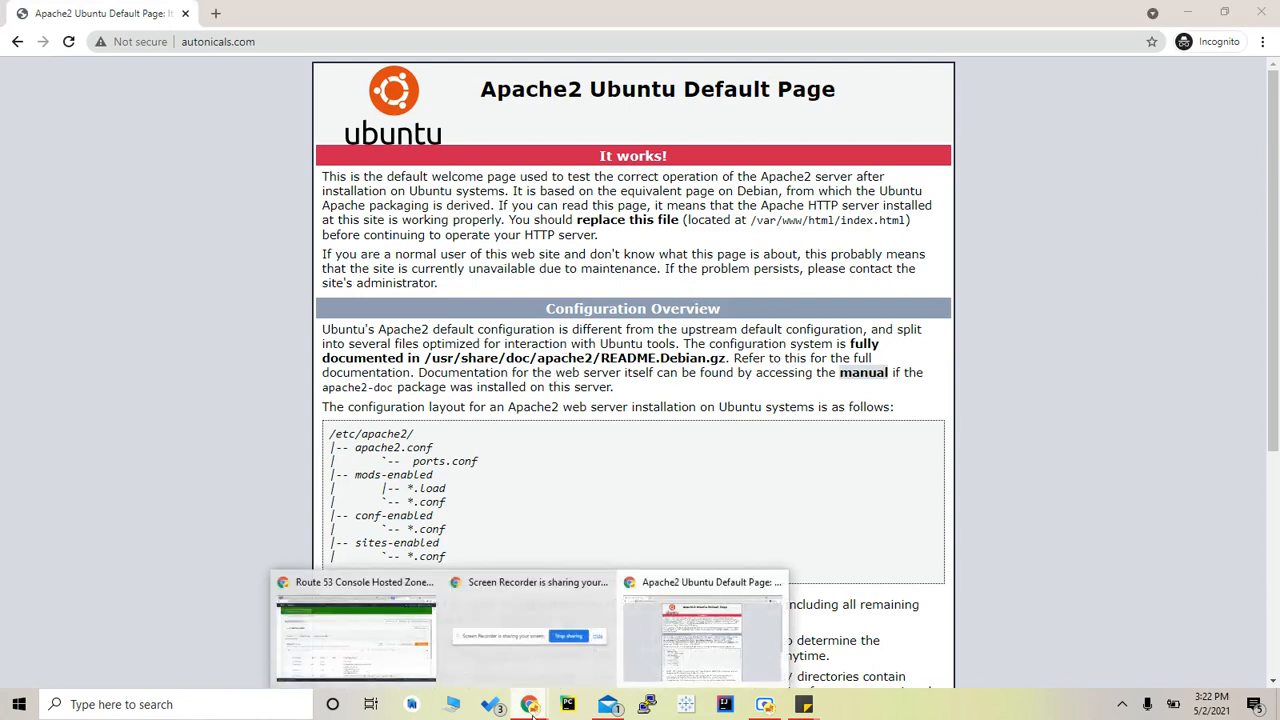
pyautogui.click(716, 390)
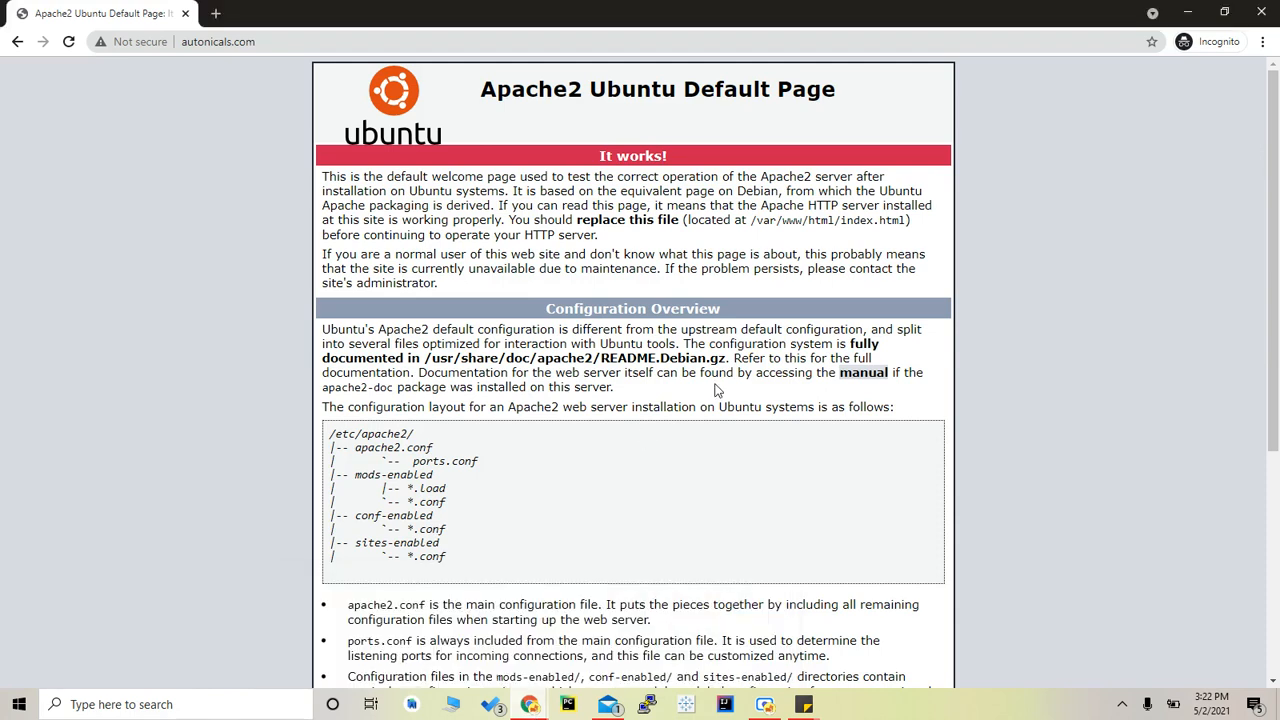